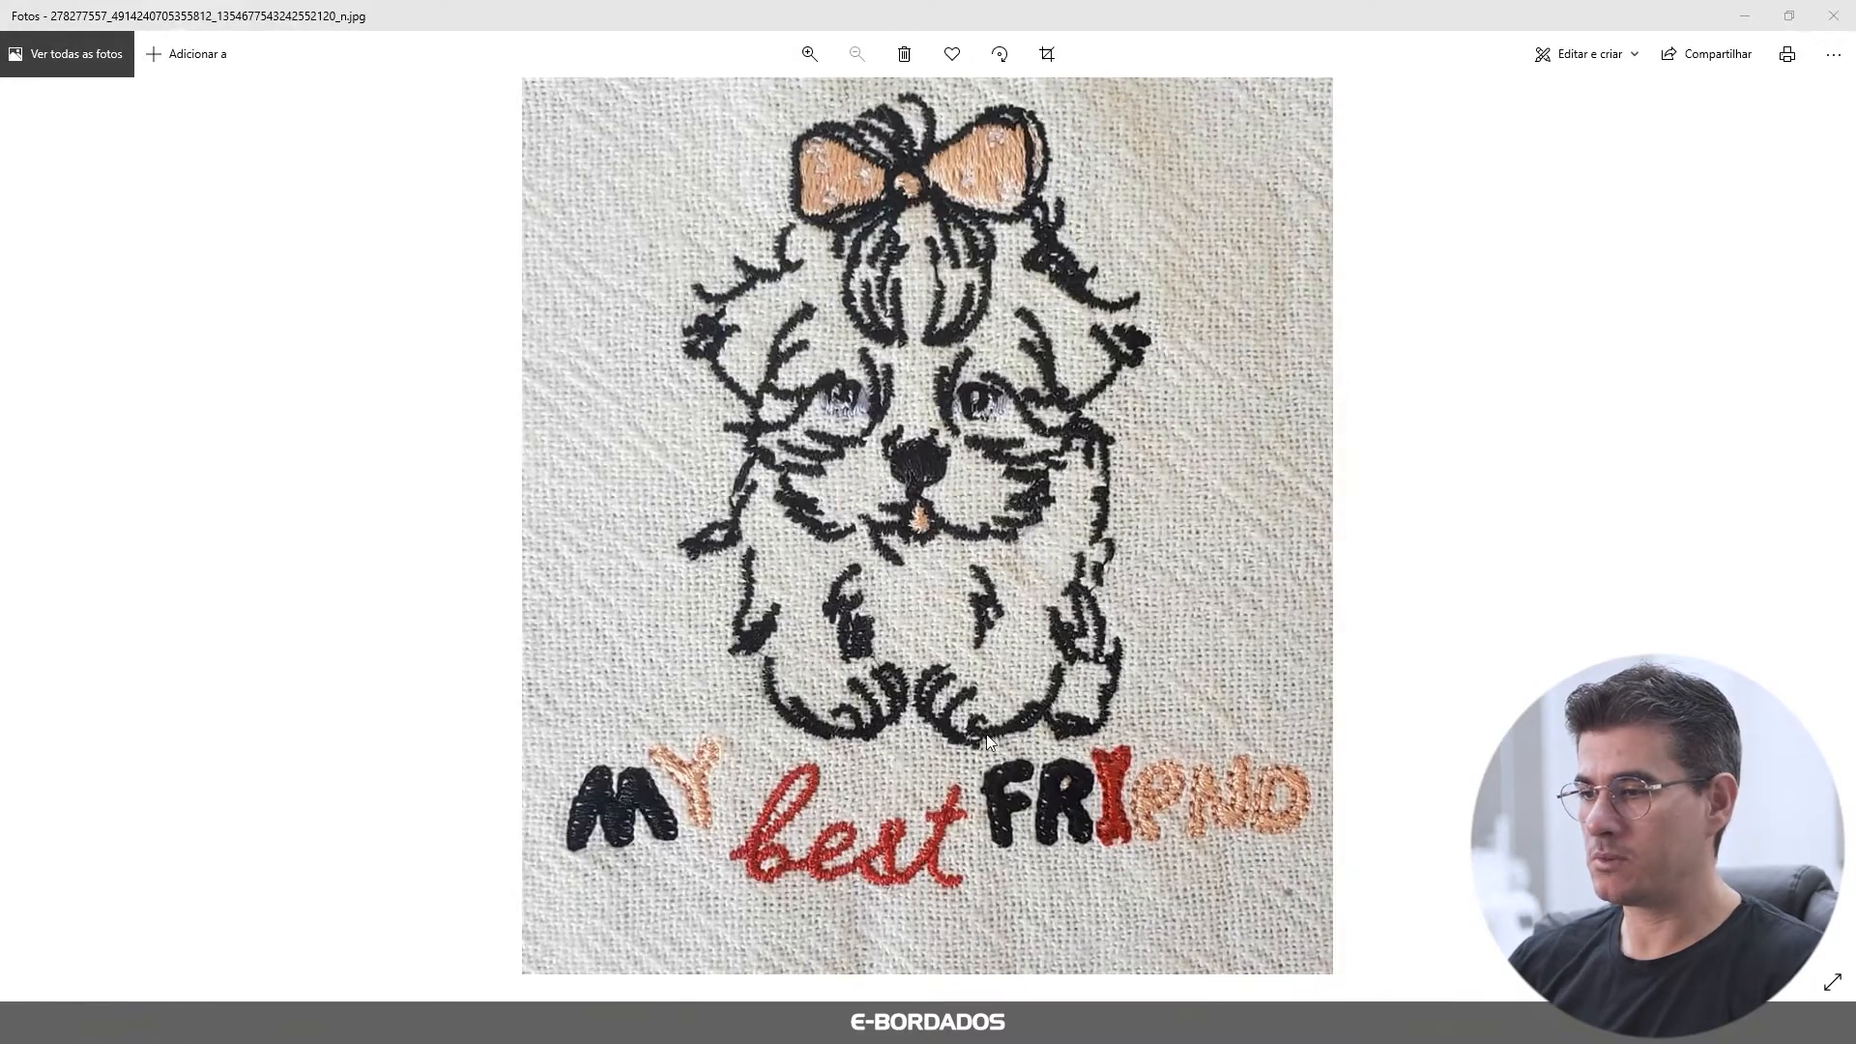
# Step: Examine the front photo of the embroidered puppy, from the "My best friend" lettering up to the face and bow
pyautogui.scroll(5, 1127, 832)
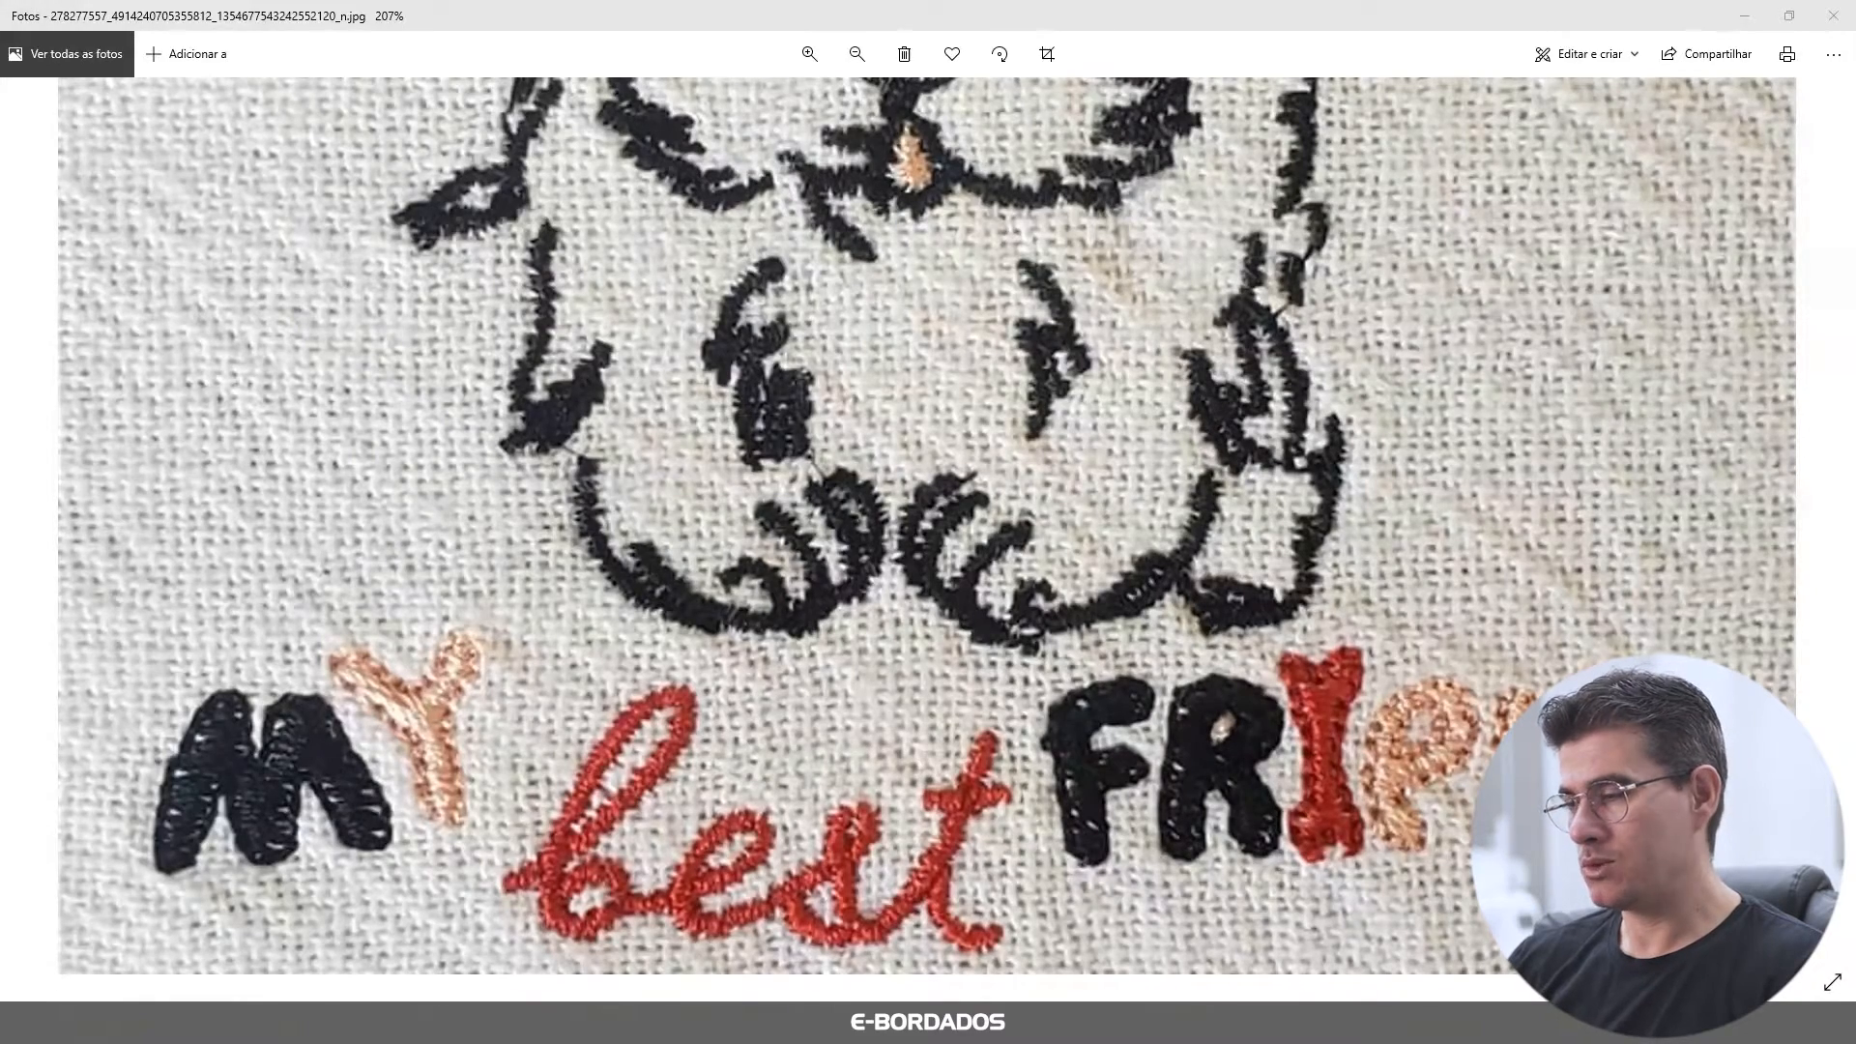
pyautogui.scroll(-3, 1441, 754)
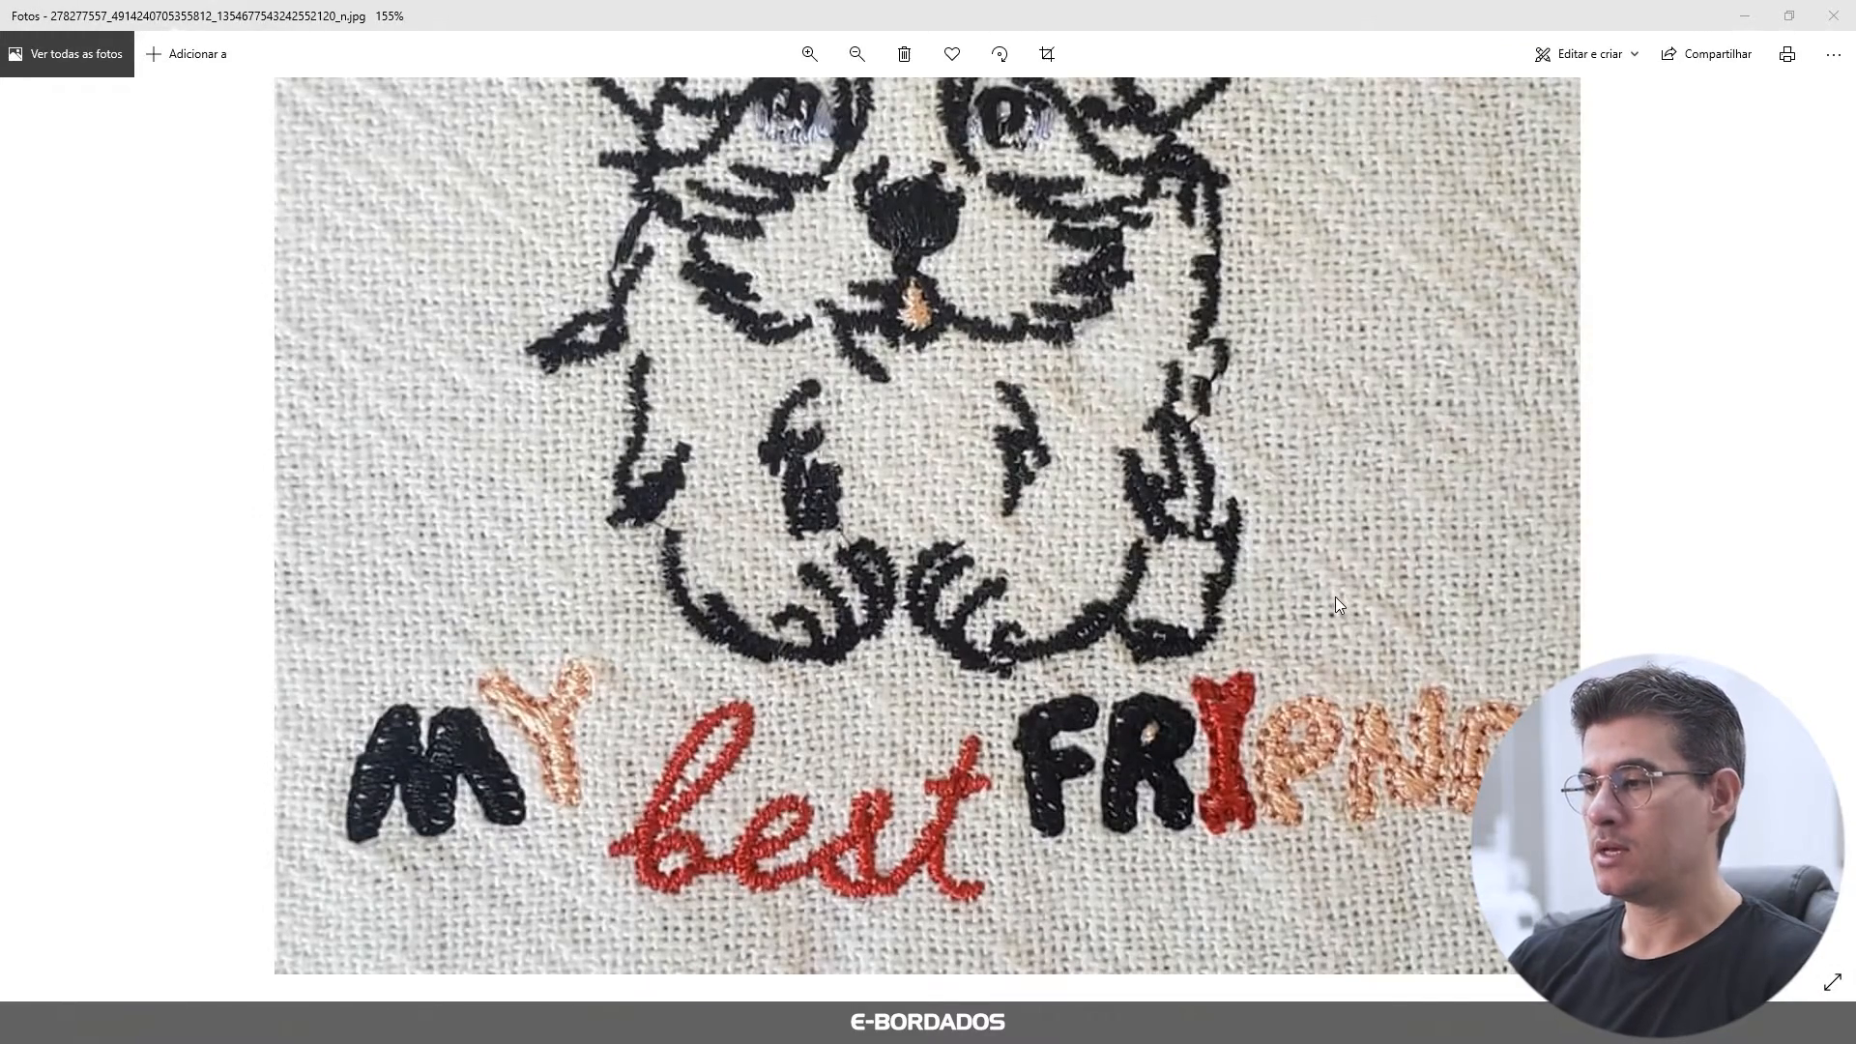
pyautogui.scroll(-1, 1203, 606)
pyautogui.scroll(1, 1202, 605)
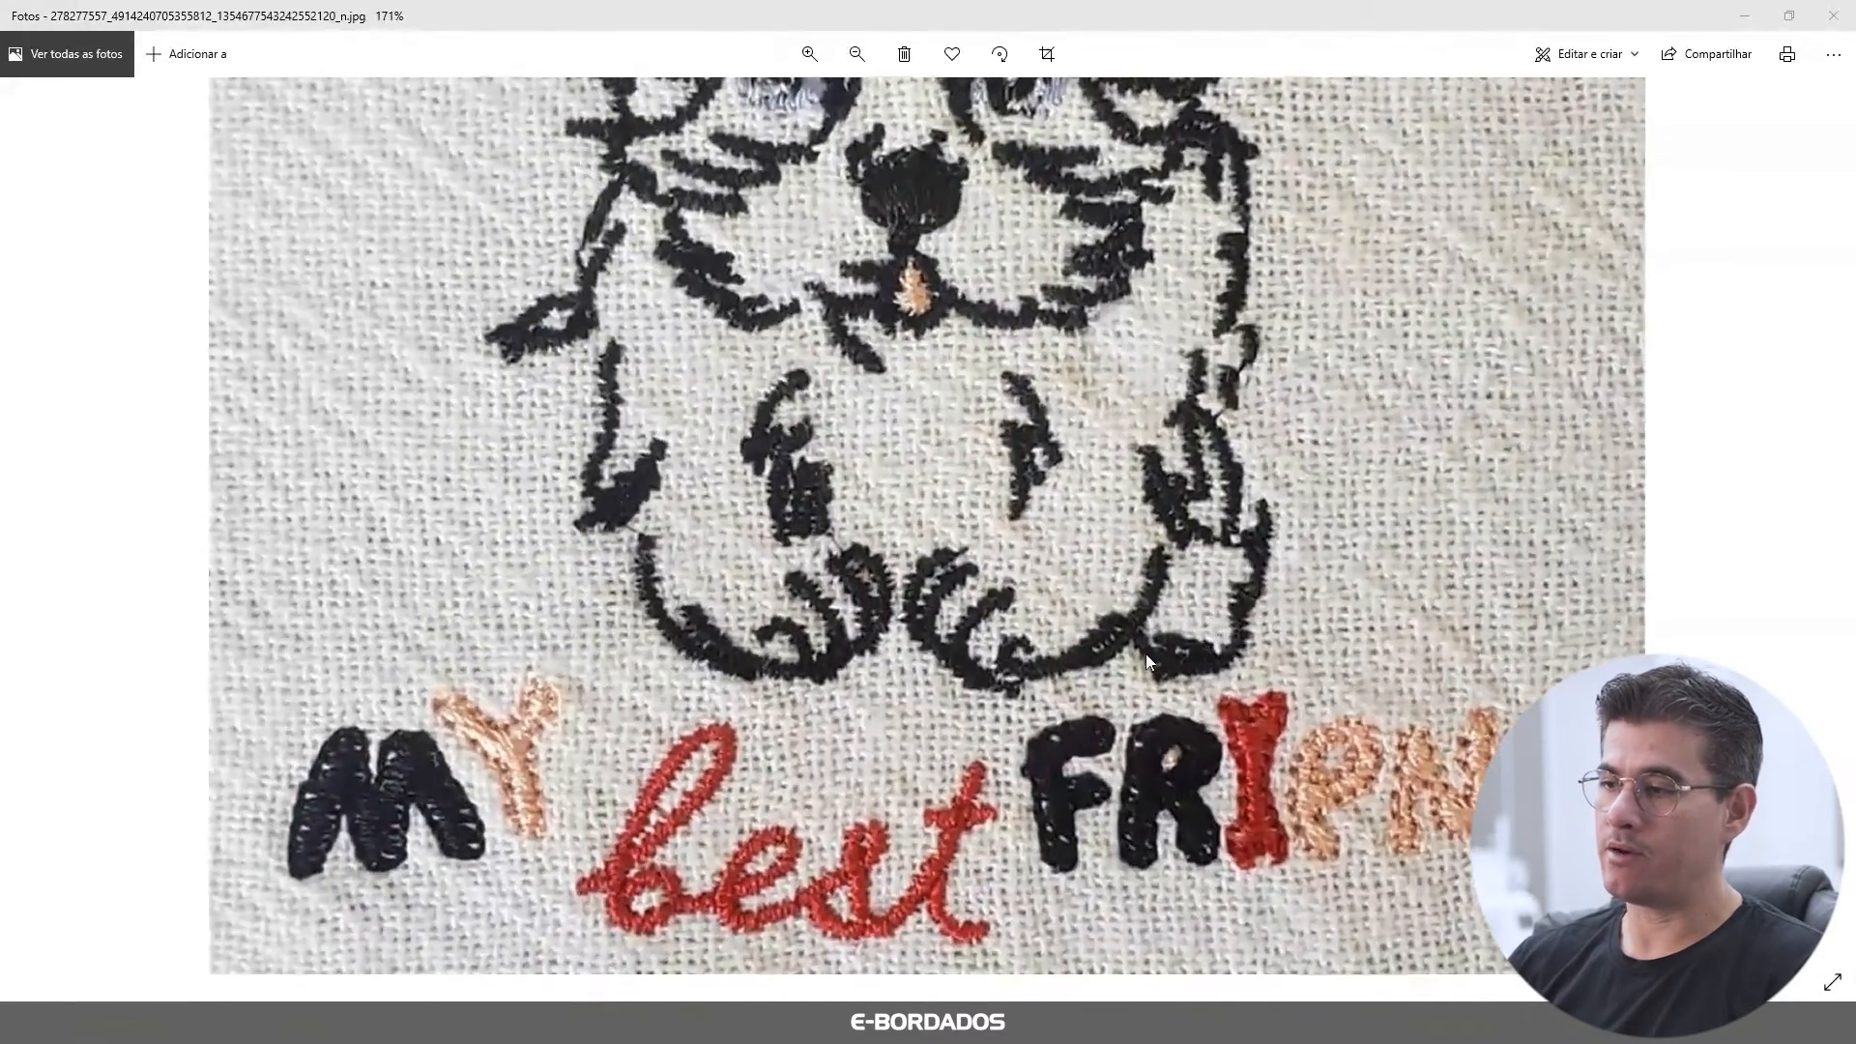
pyautogui.scroll(-1, 1283, 576)
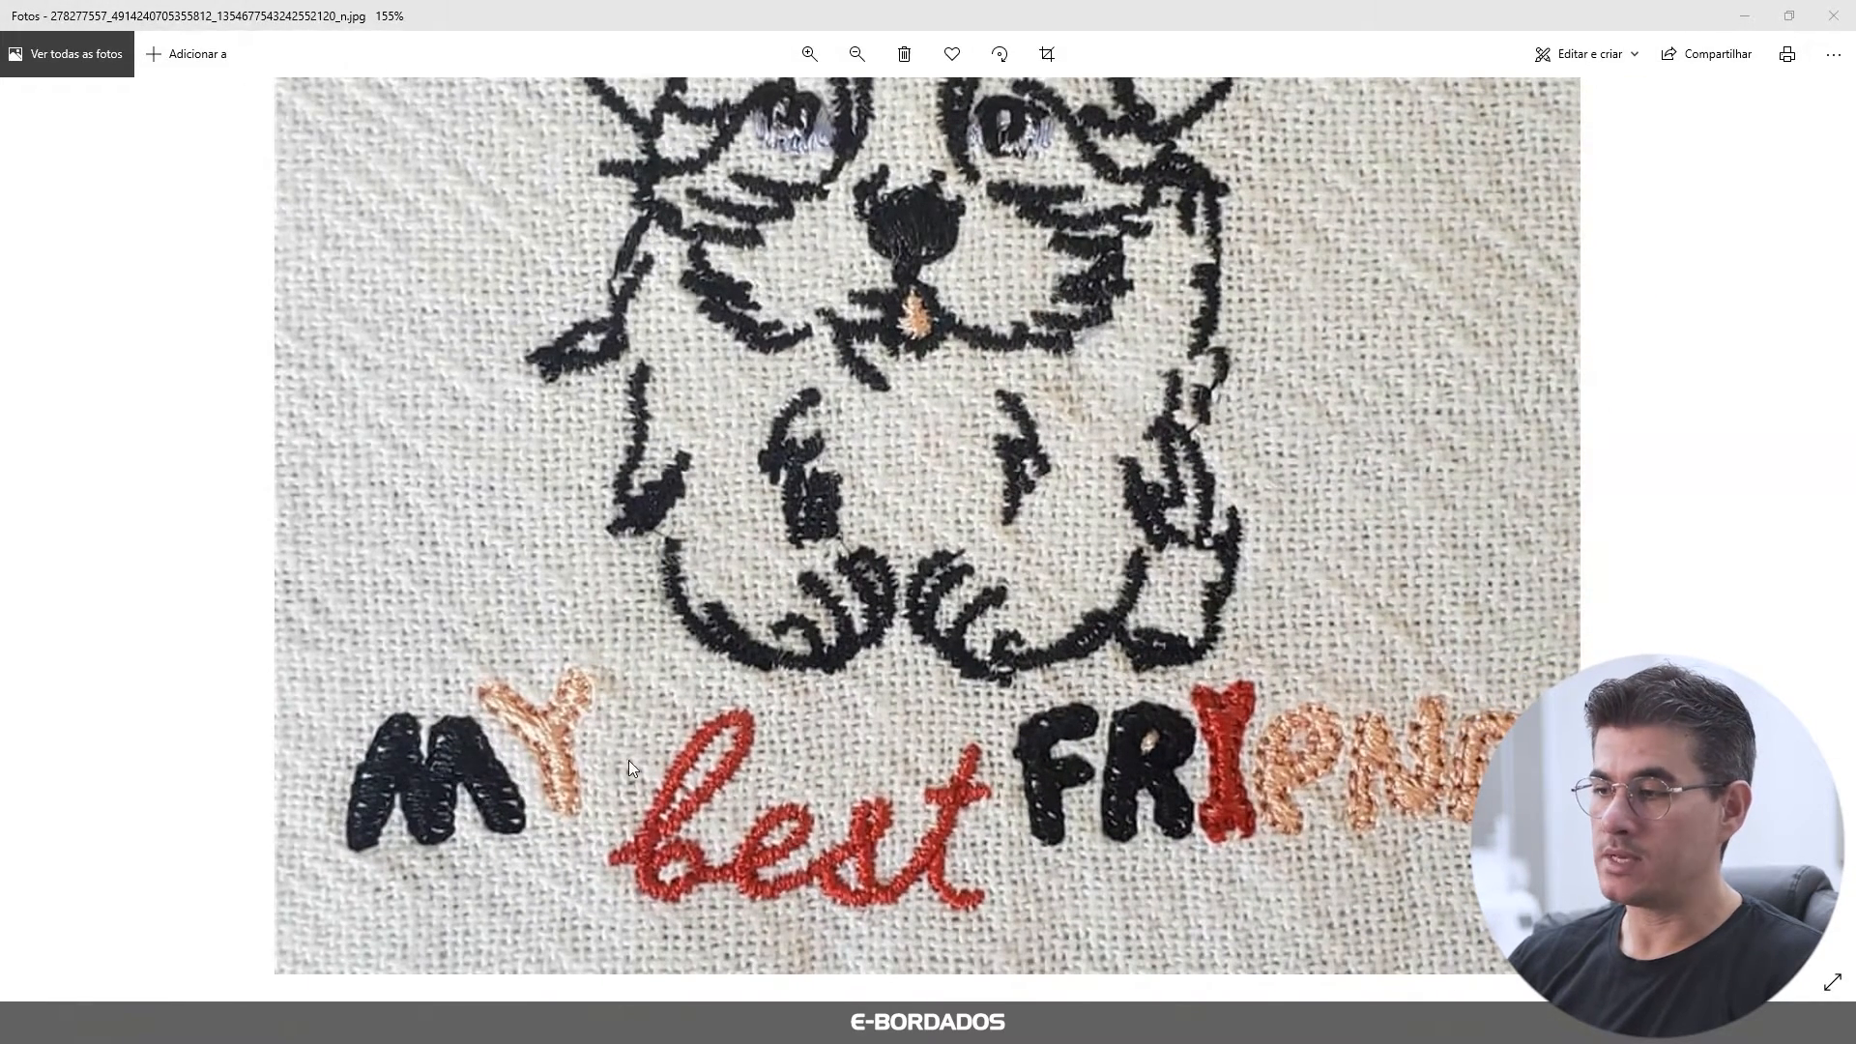
pyautogui.moveTo(1105, 363); pyautogui.dragTo(1106, 653)
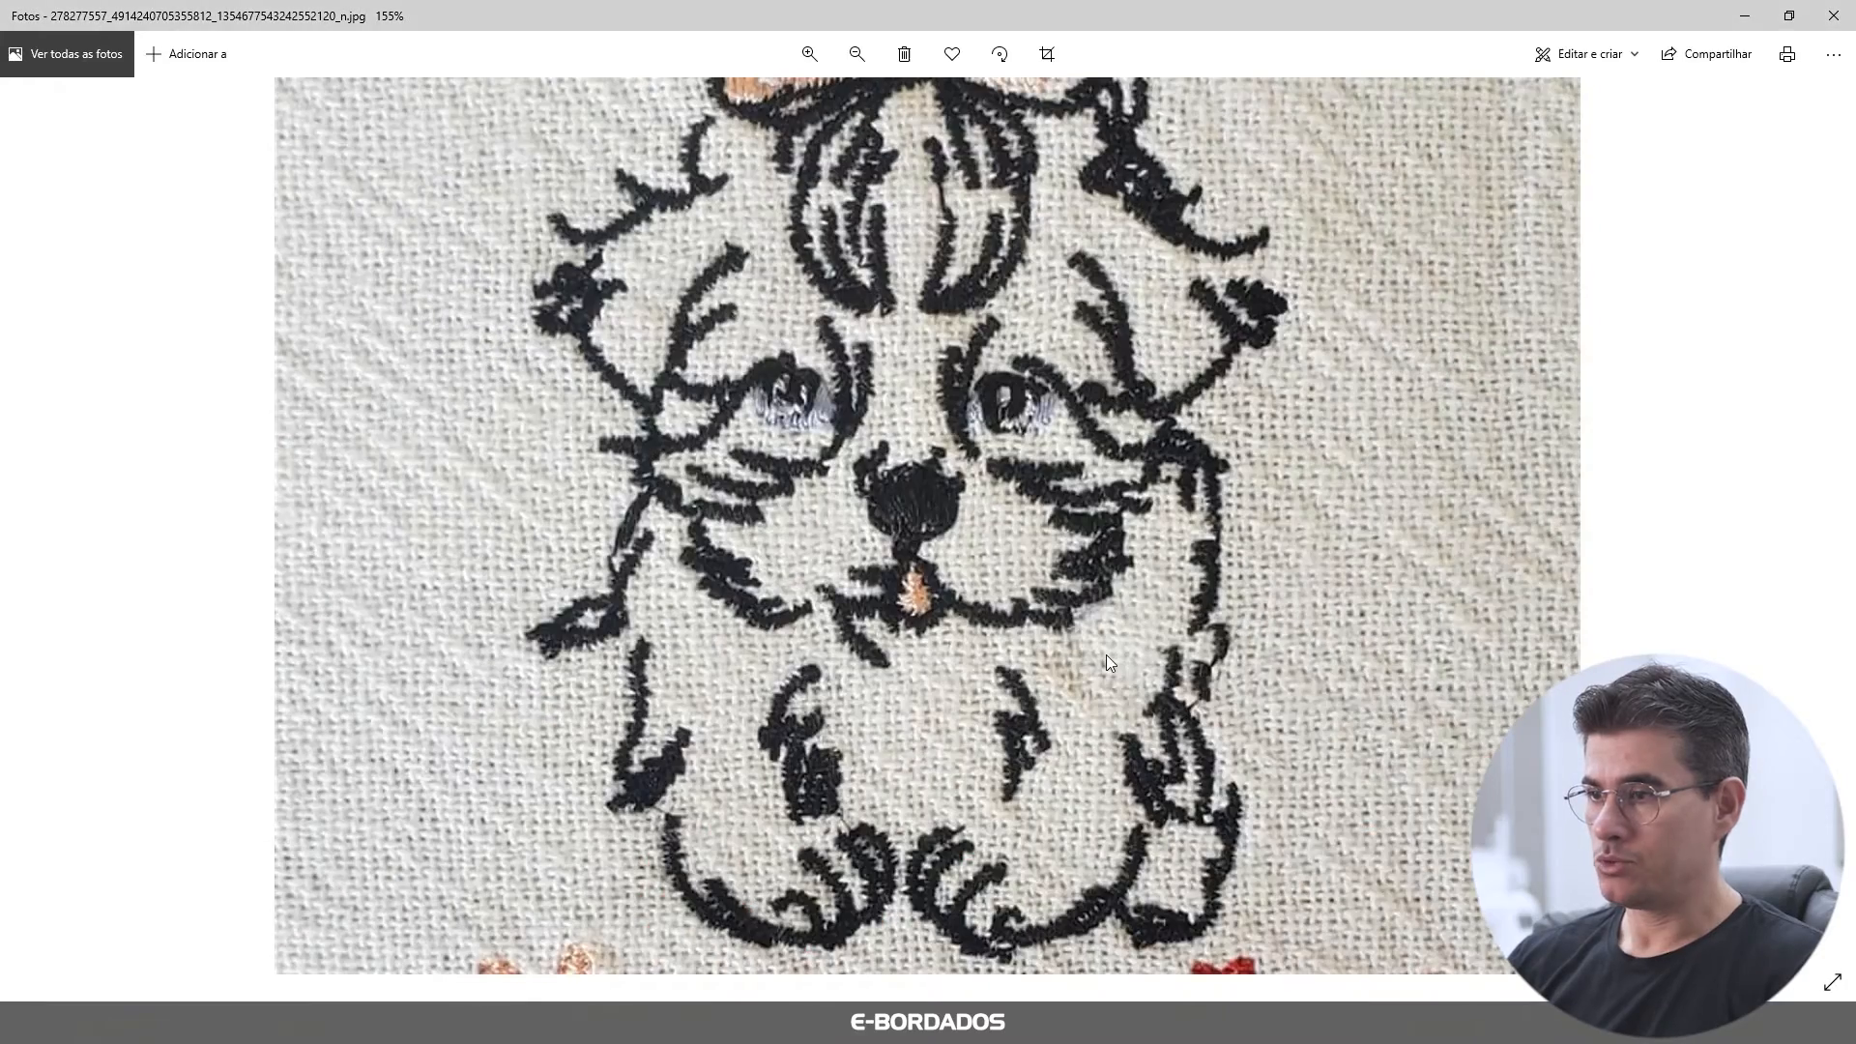
pyautogui.moveTo(1104, 349); pyautogui.dragTo(1104, 555)
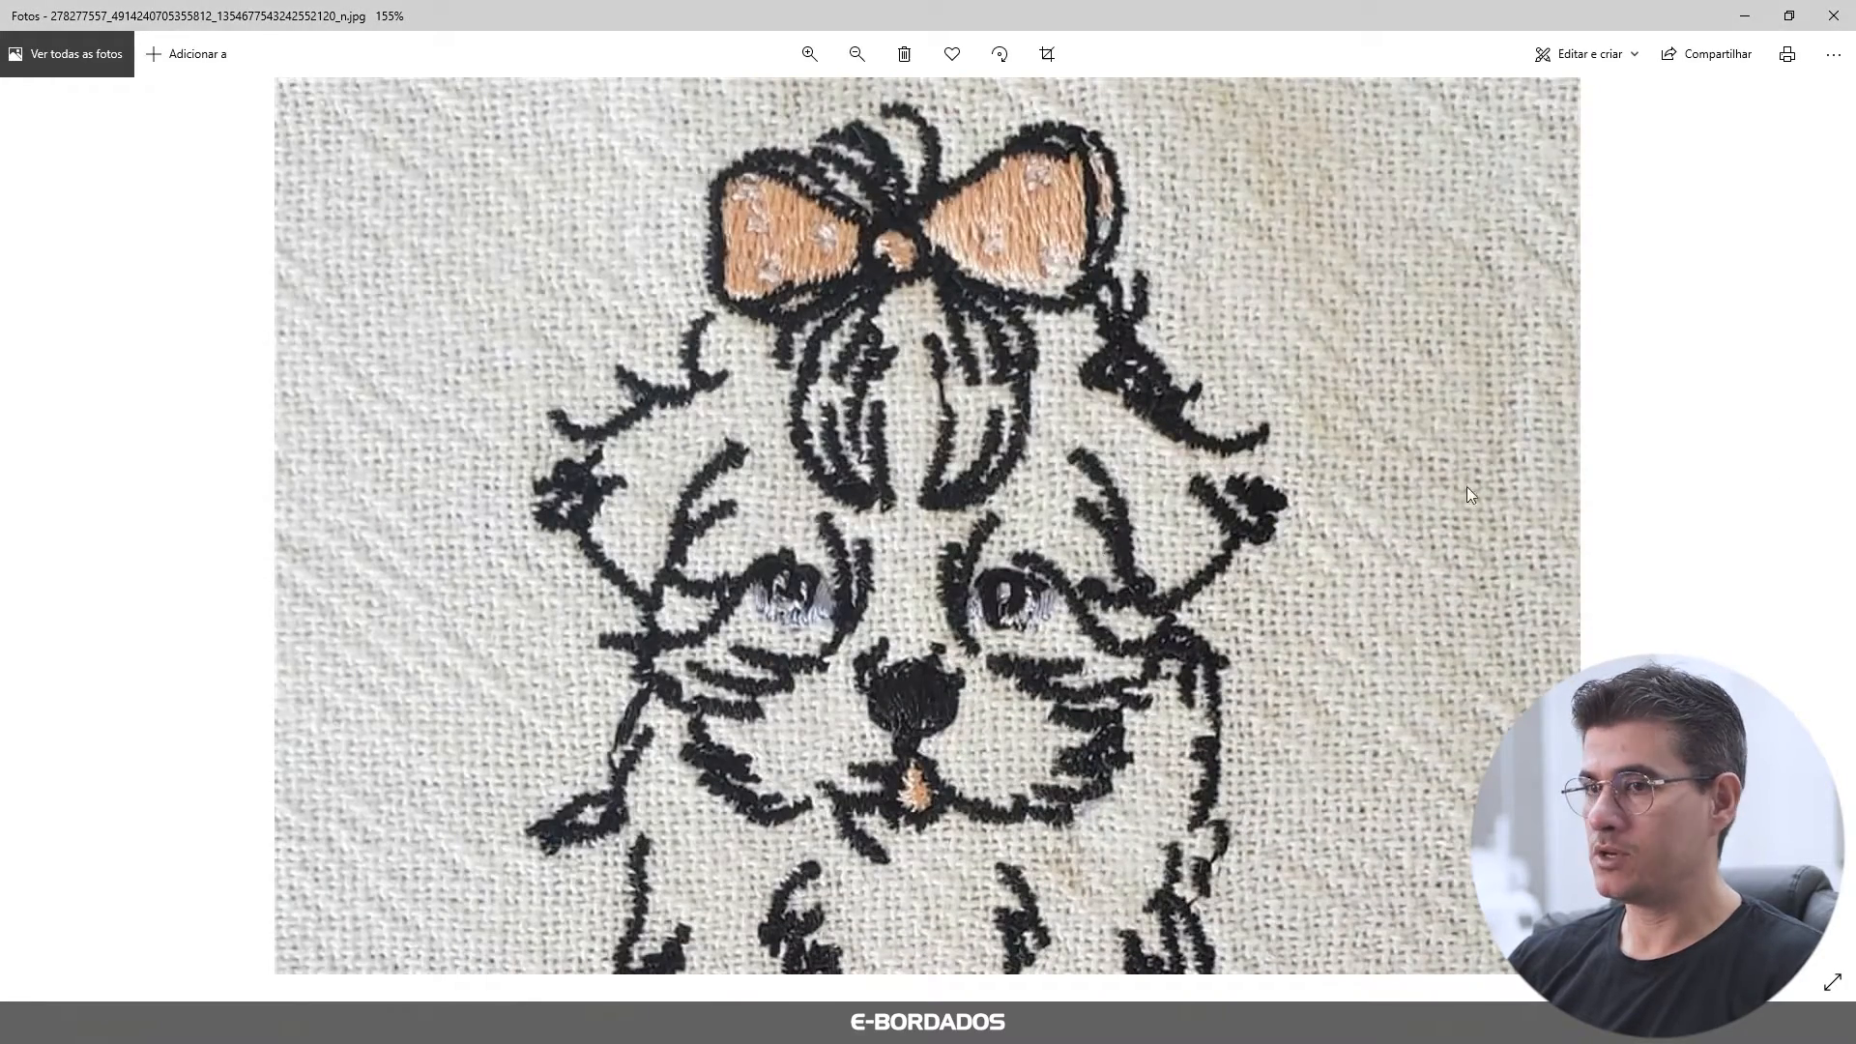
pyautogui.scroll(-2, 613, 489)
pyautogui.scroll(-1, 613, 489)
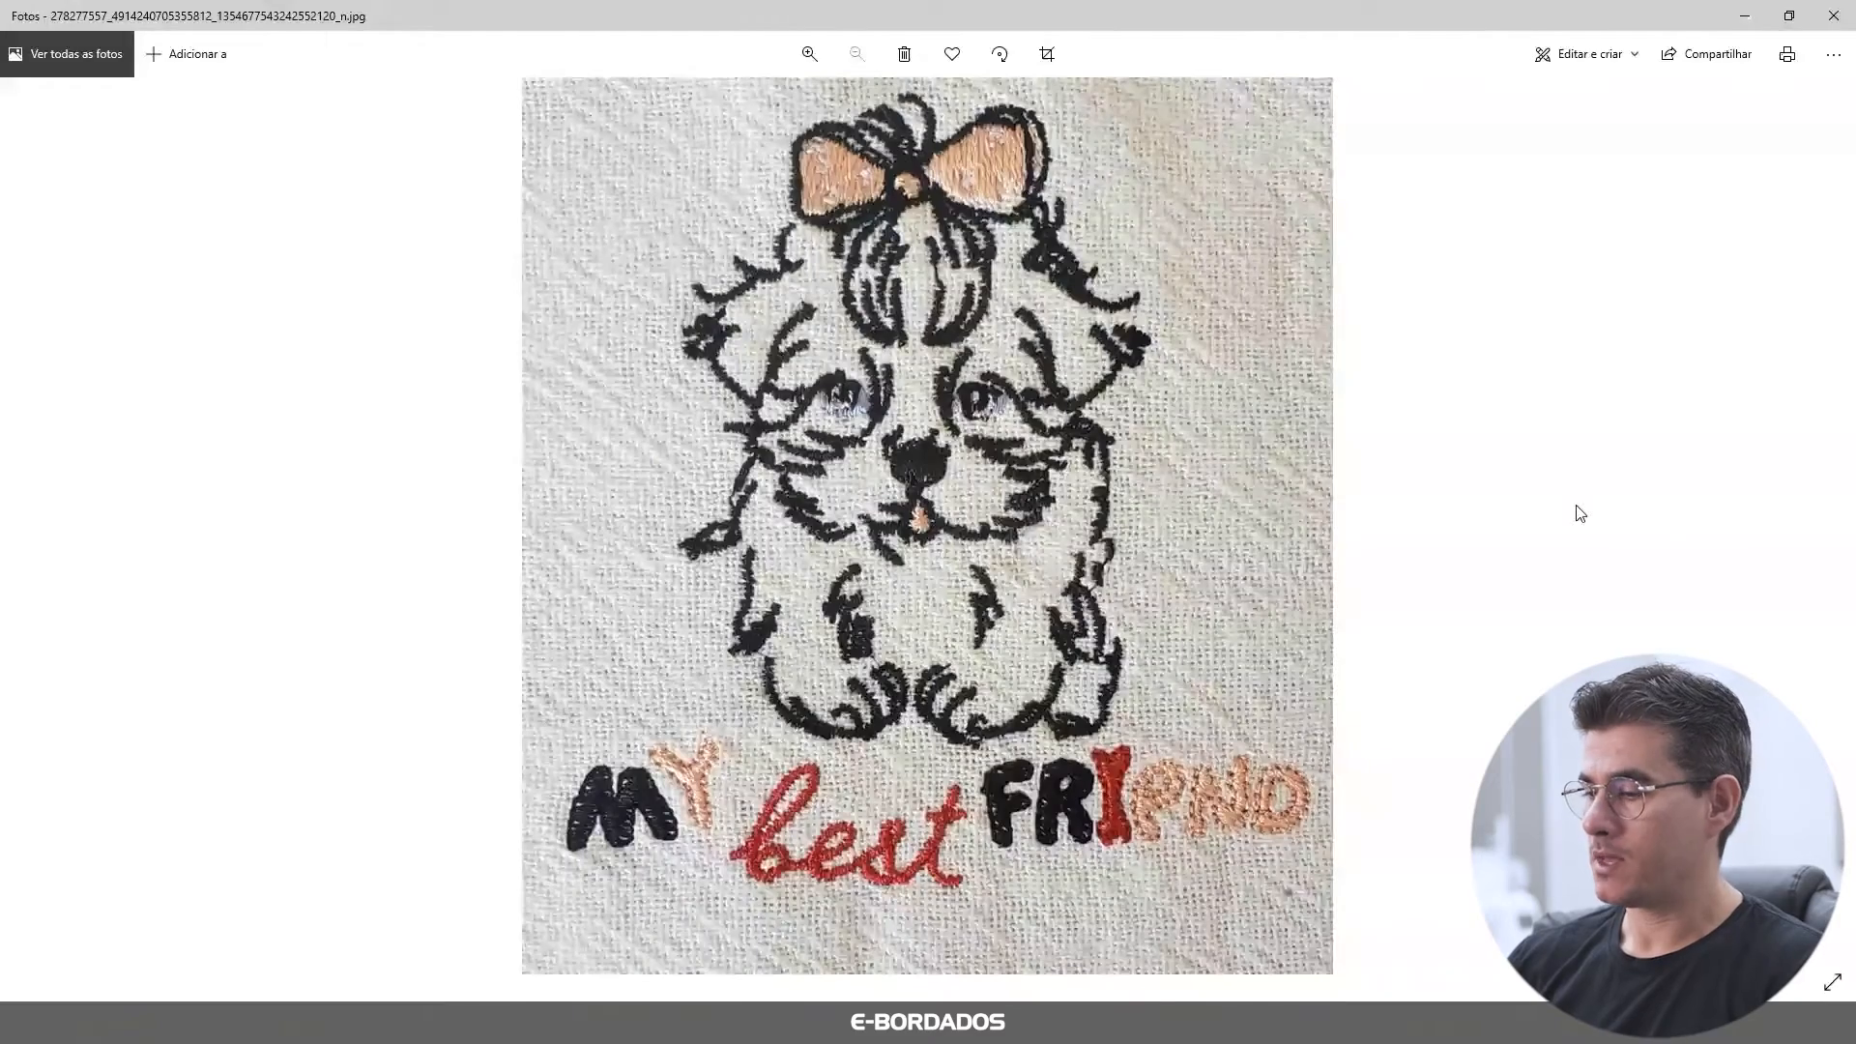
# Step: Open the next photo, showing the back of the embroidery, and examine the reverse side of the puppy and lettering
pyautogui.press('Right')
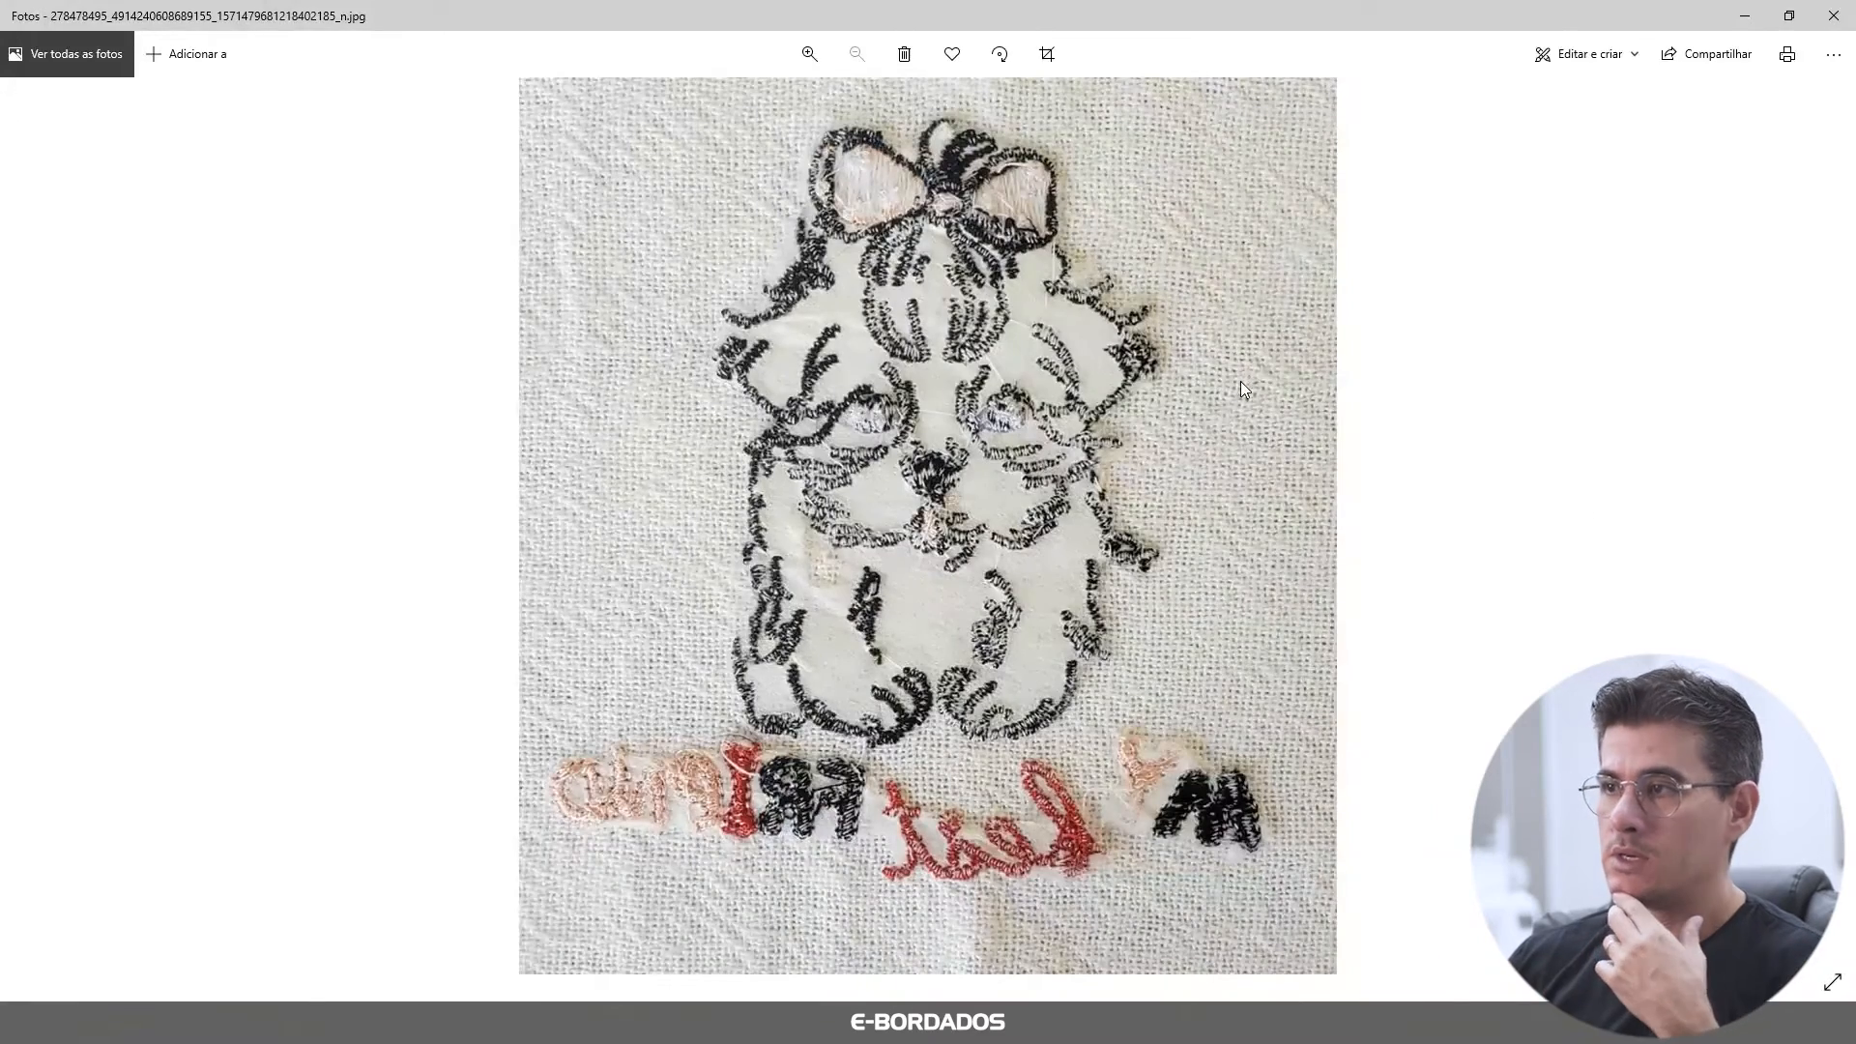
pyautogui.scroll(3, 1015, 297)
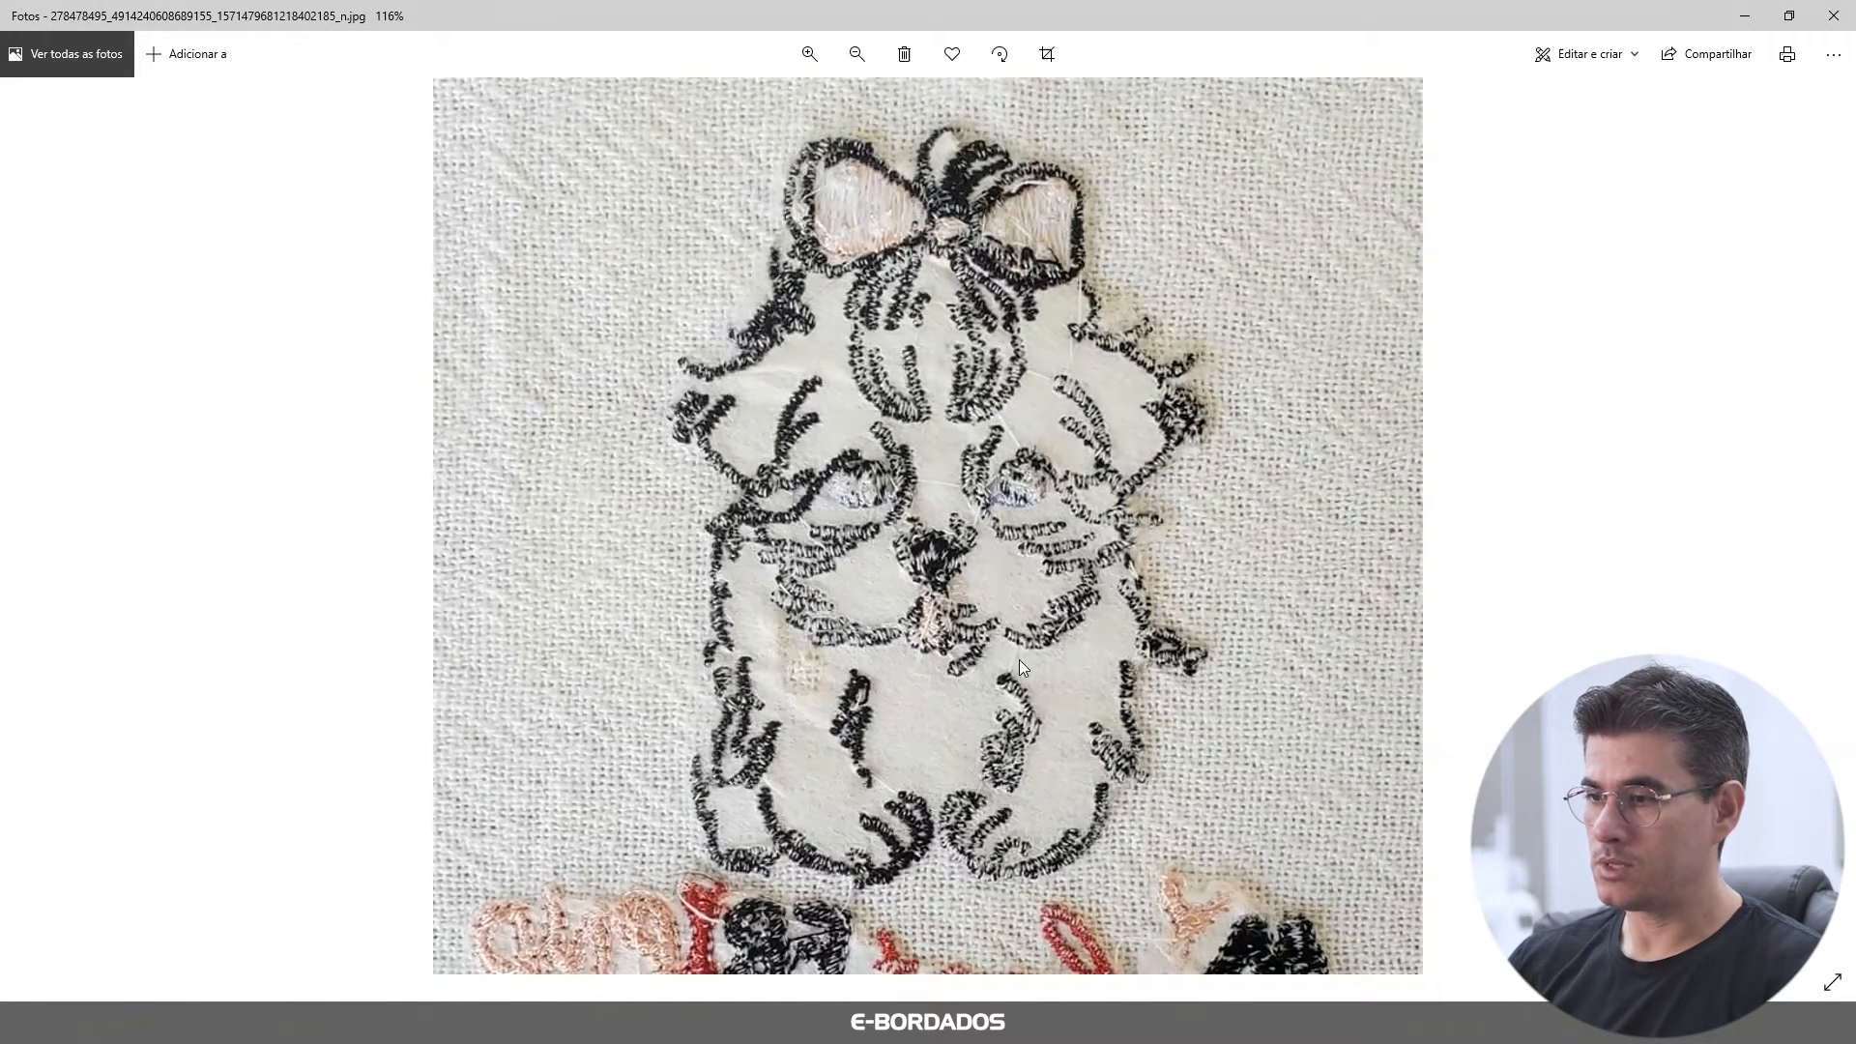
pyautogui.scroll(-1, 1019, 659)
pyautogui.scroll(-1, 1025, 665)
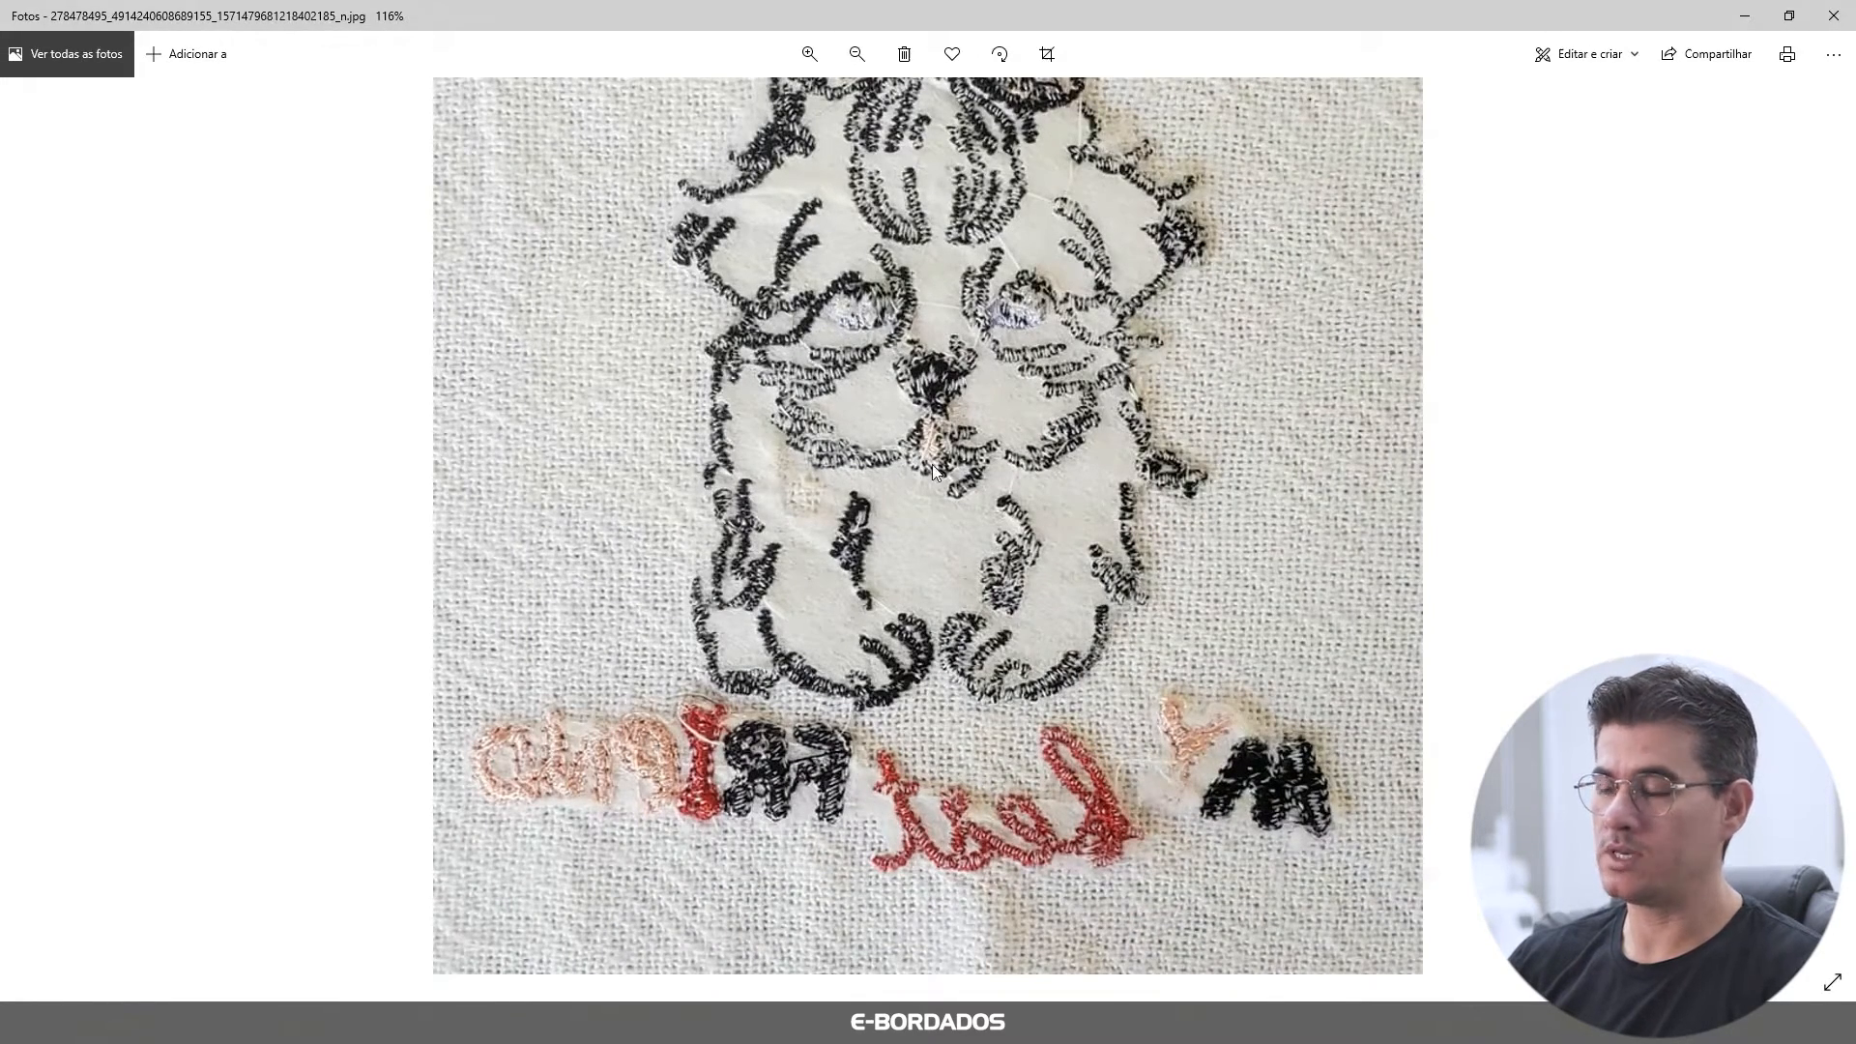
pyautogui.scroll(1, 938, 468)
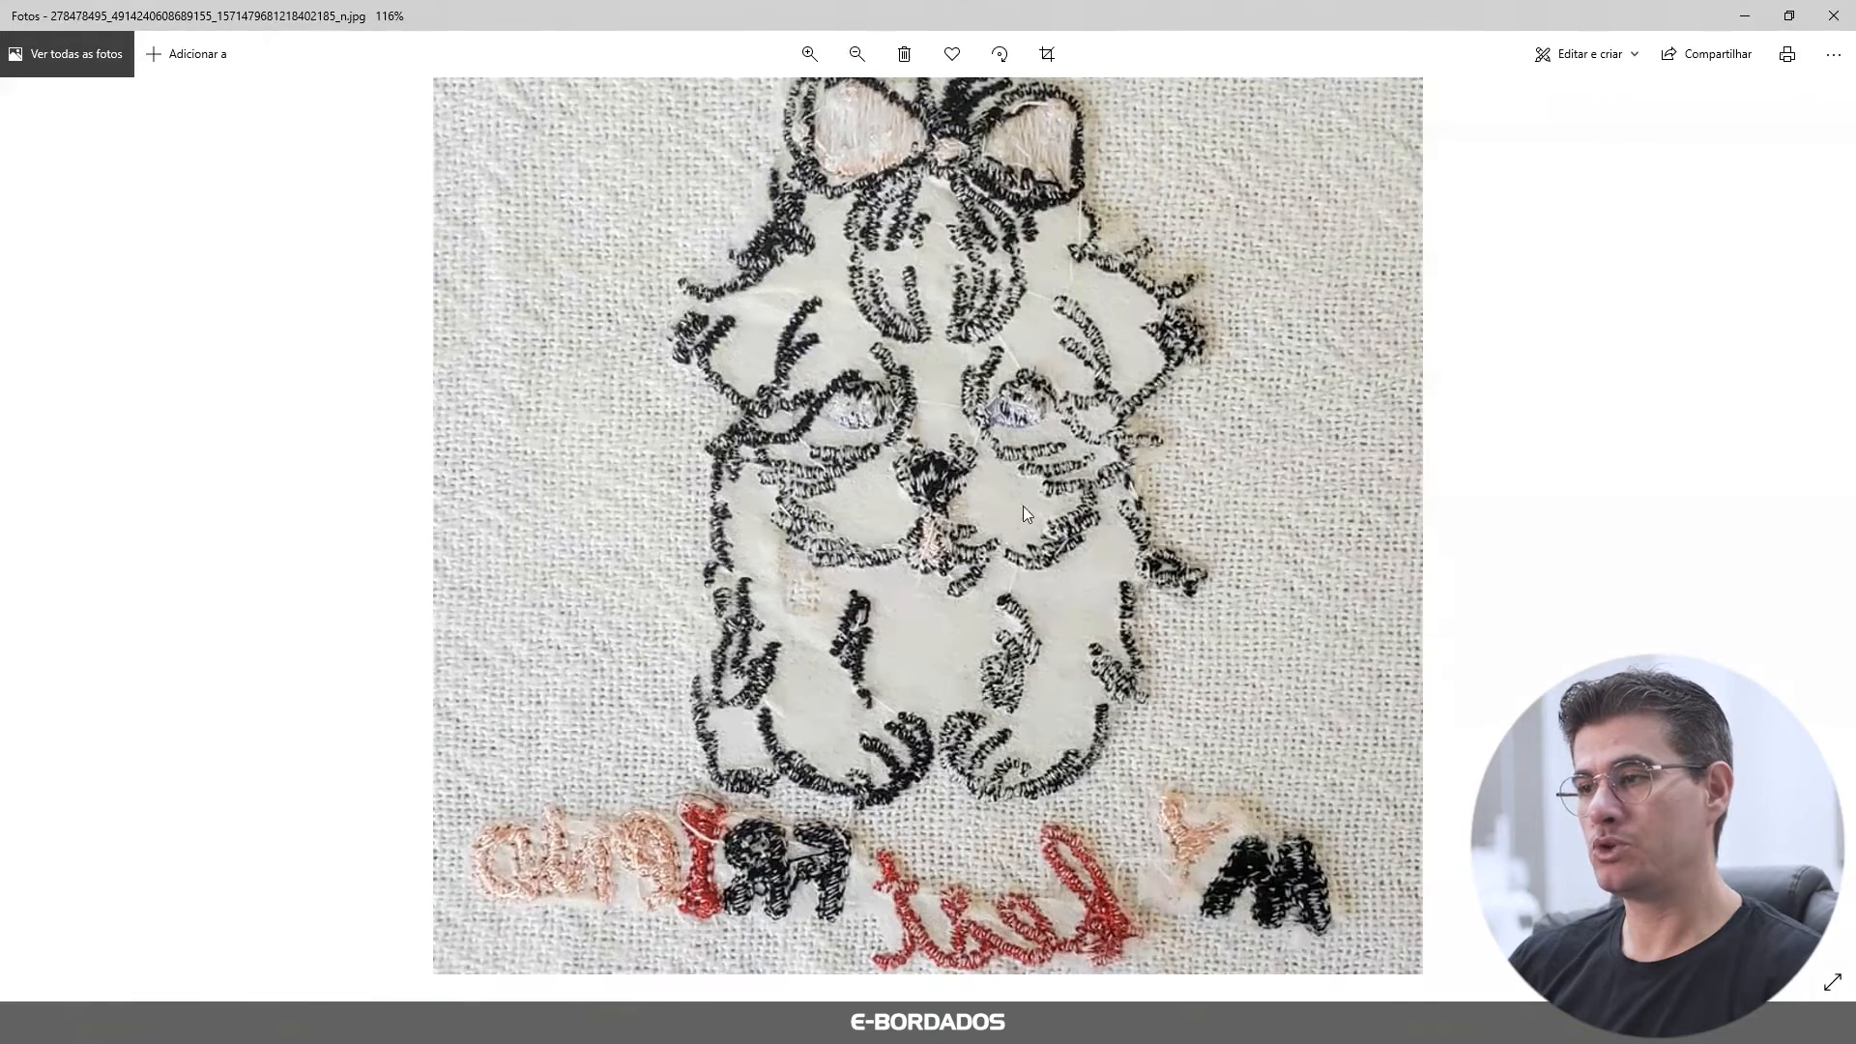
pyautogui.scroll(1, 963, 375)
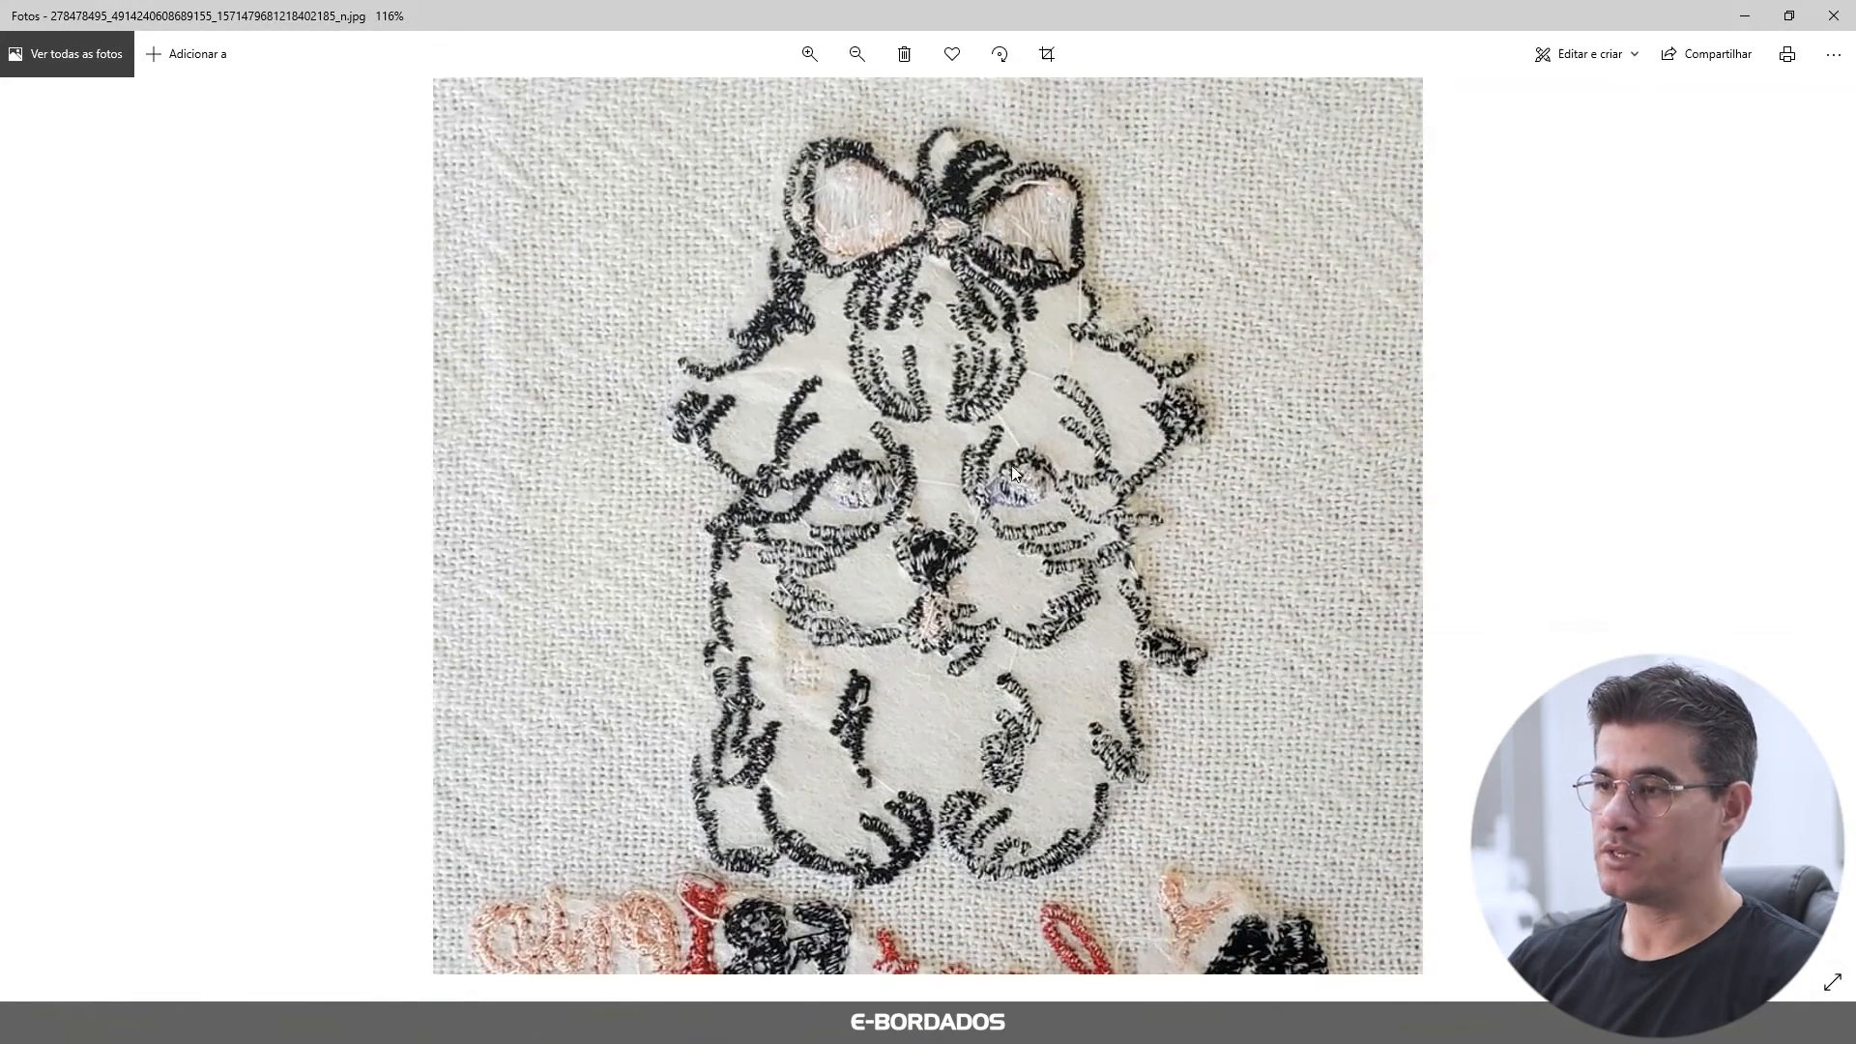
pyautogui.scroll(1, 1002, 462)
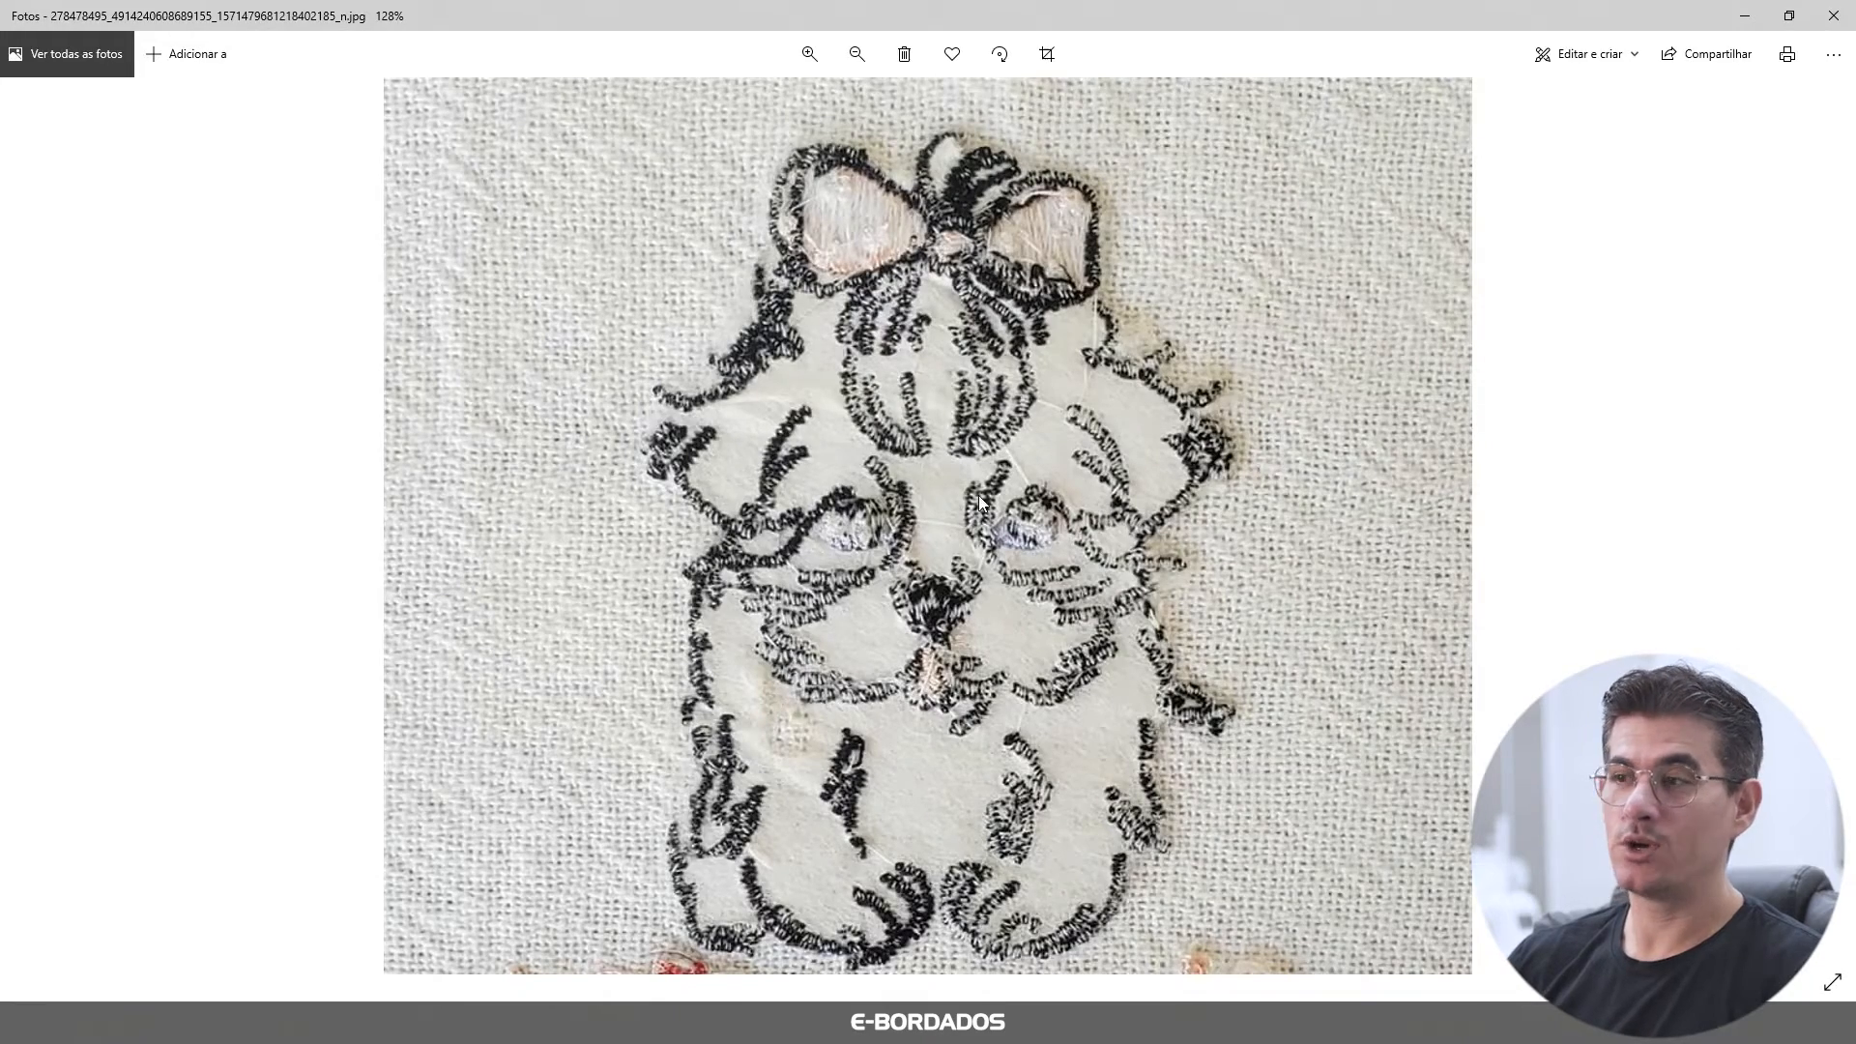
pyautogui.scroll(-3, 968, 537)
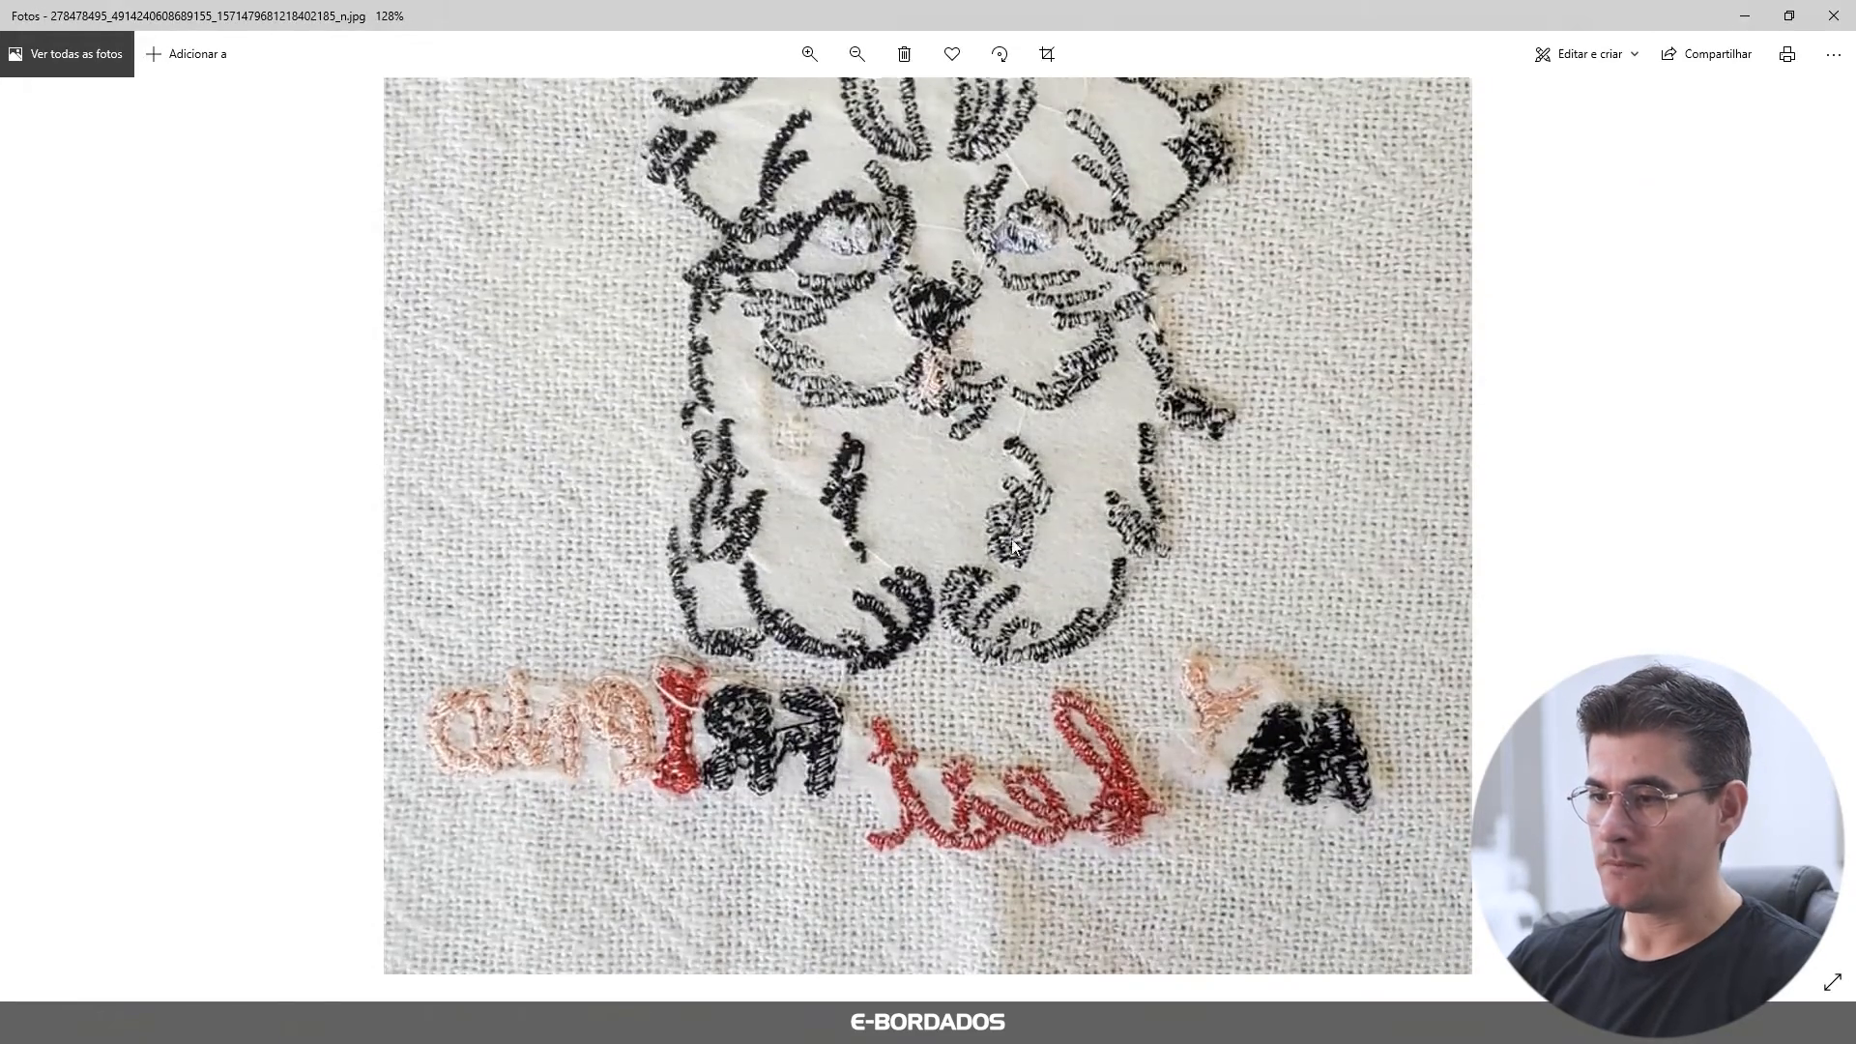
pyautogui.scroll(3, 1024, 629)
pyautogui.moveTo(1048, 583); pyautogui.dragTo(1047, 409)
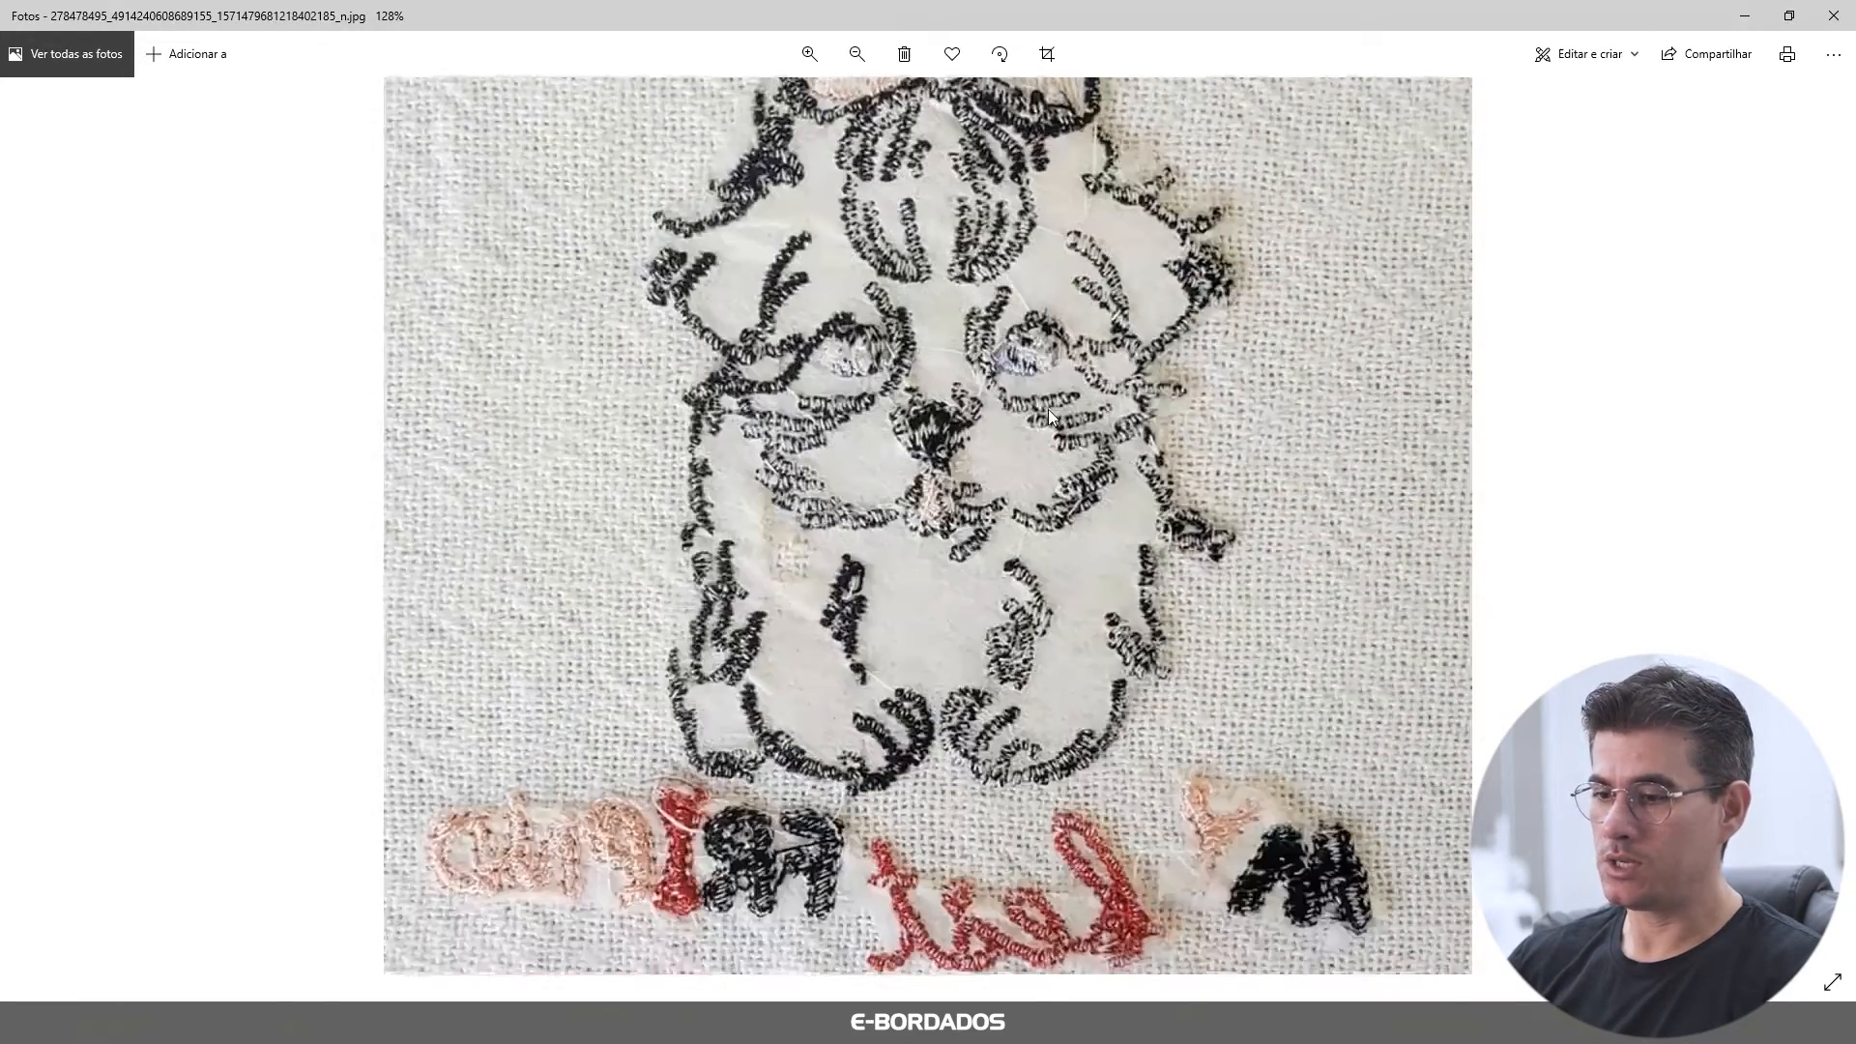
# Step: Switch to Wilcom EmbroideryStudio with the puppy design and collapse the color-object list to its color groups
pyautogui.click(763, 1023)
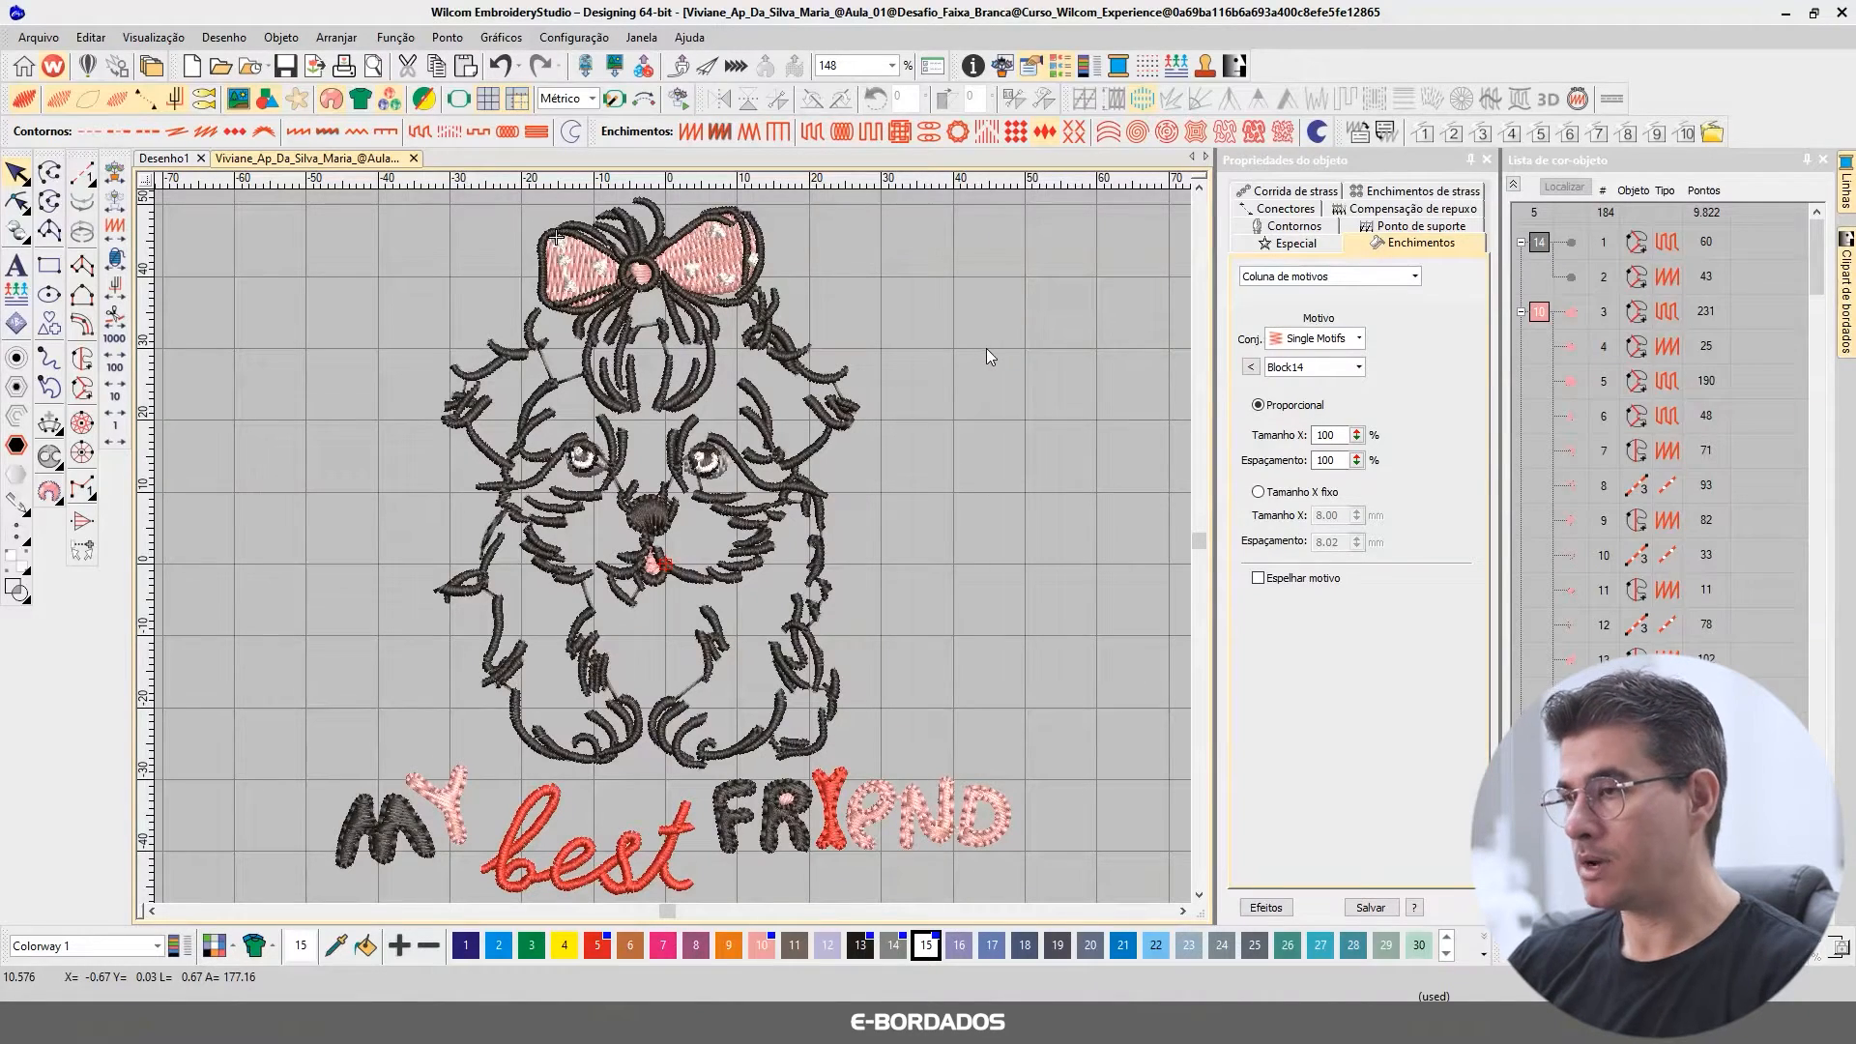
pyautogui.click(1514, 184)
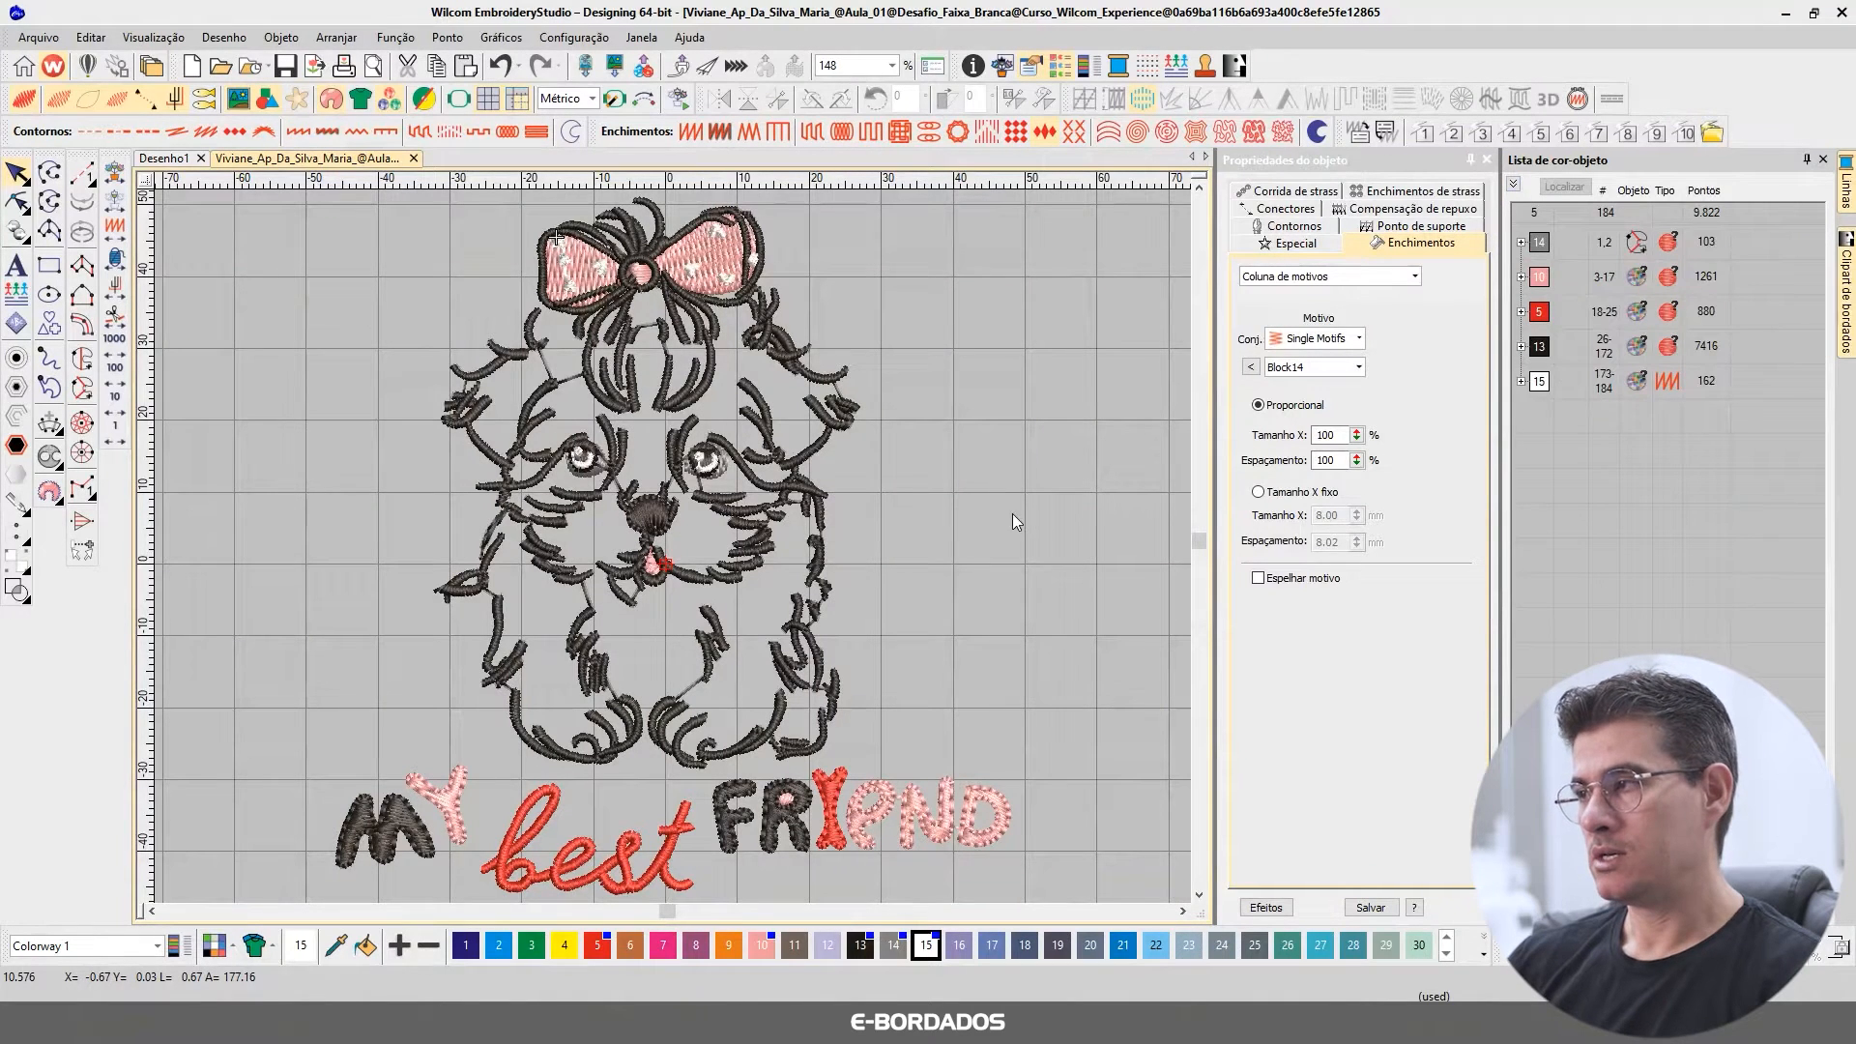
pyautogui.click(957, 467)
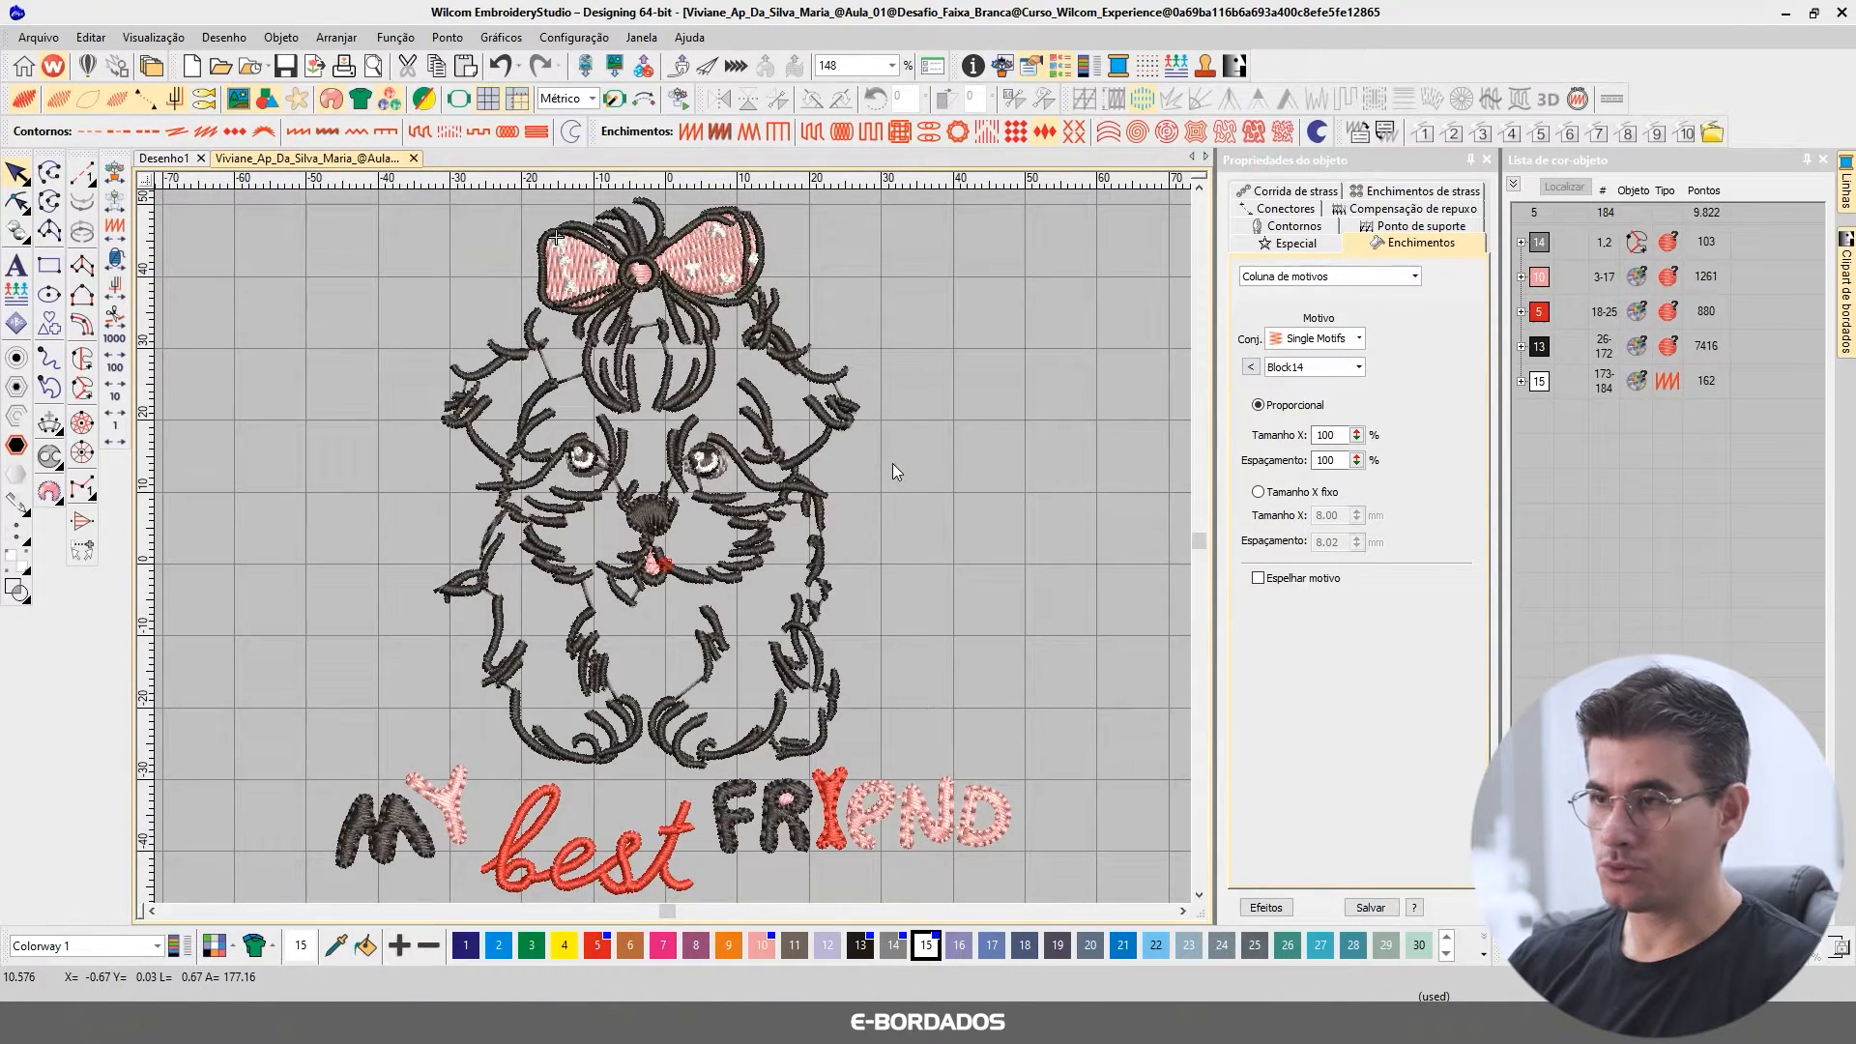
# Step: Simulate the stitch-out of the whole puppy design, raising the speed to 4140 s/m, and inspect the bow and hair stitches
pyautogui.hotkey('ctrl', 'shift', 'r')
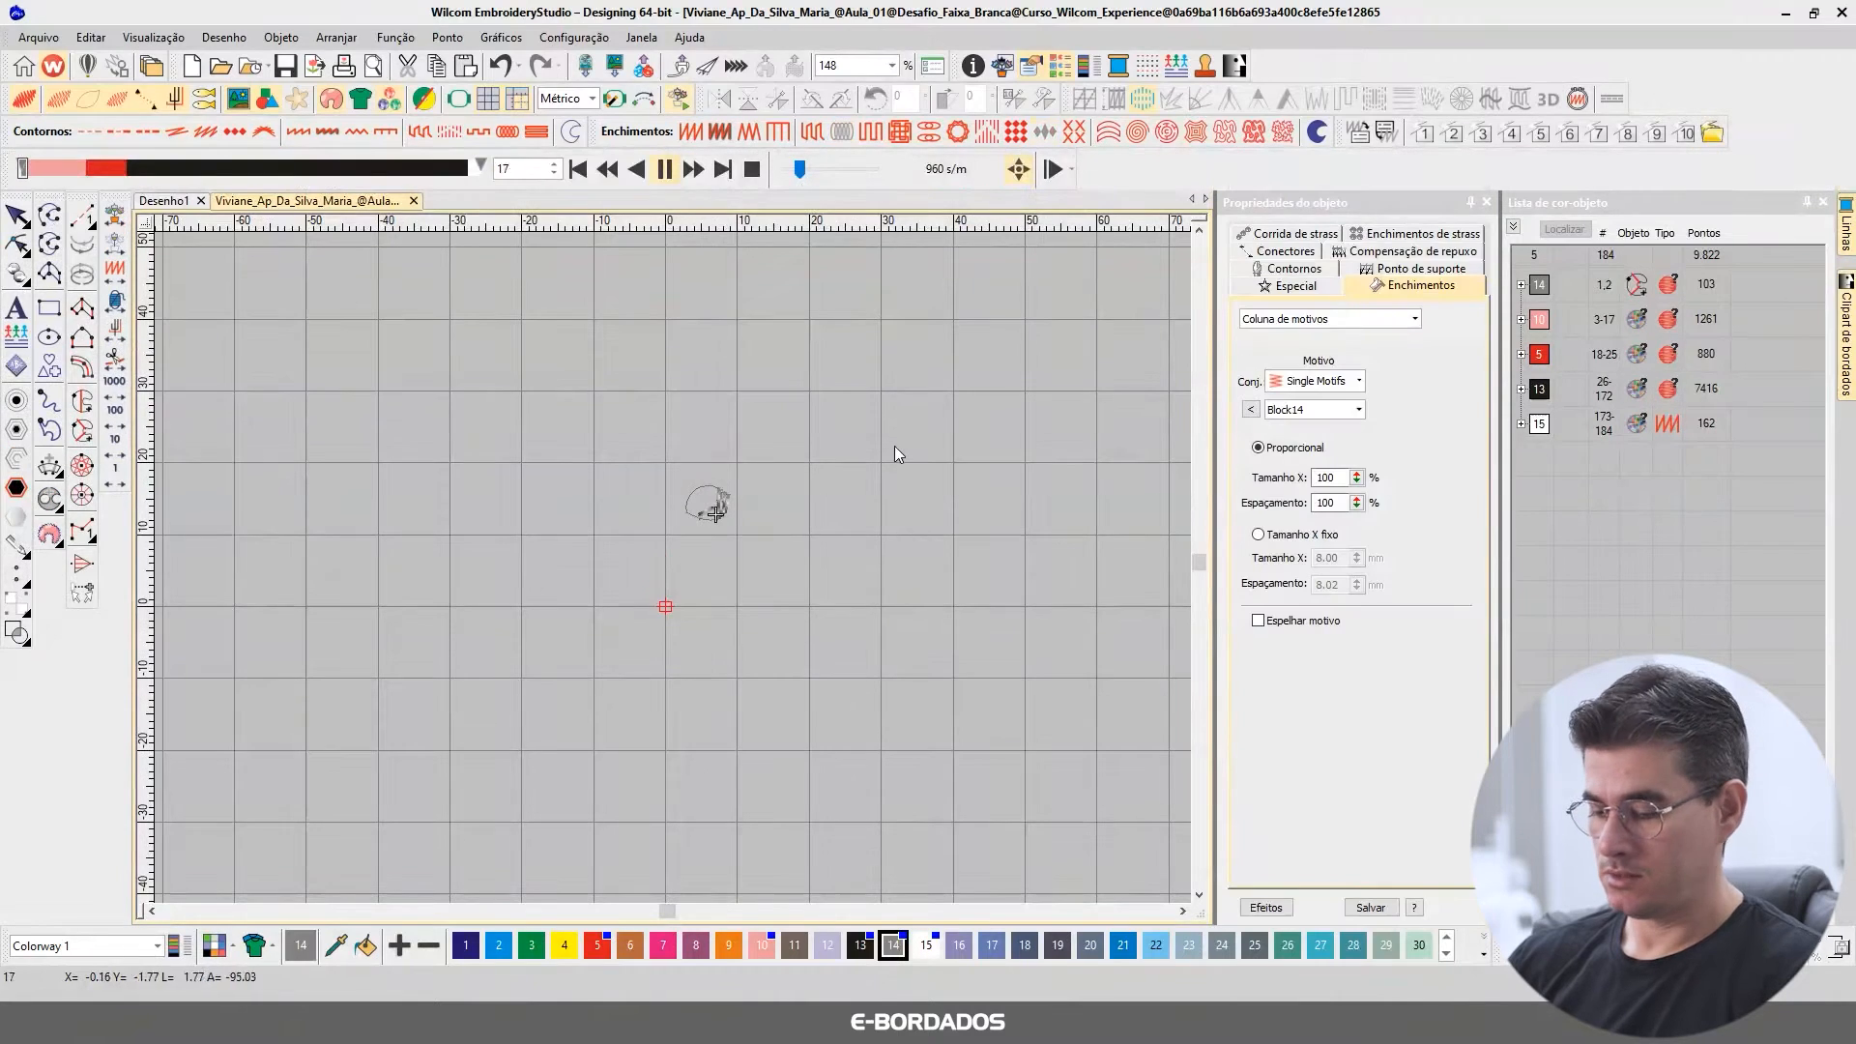
pyautogui.press('0')
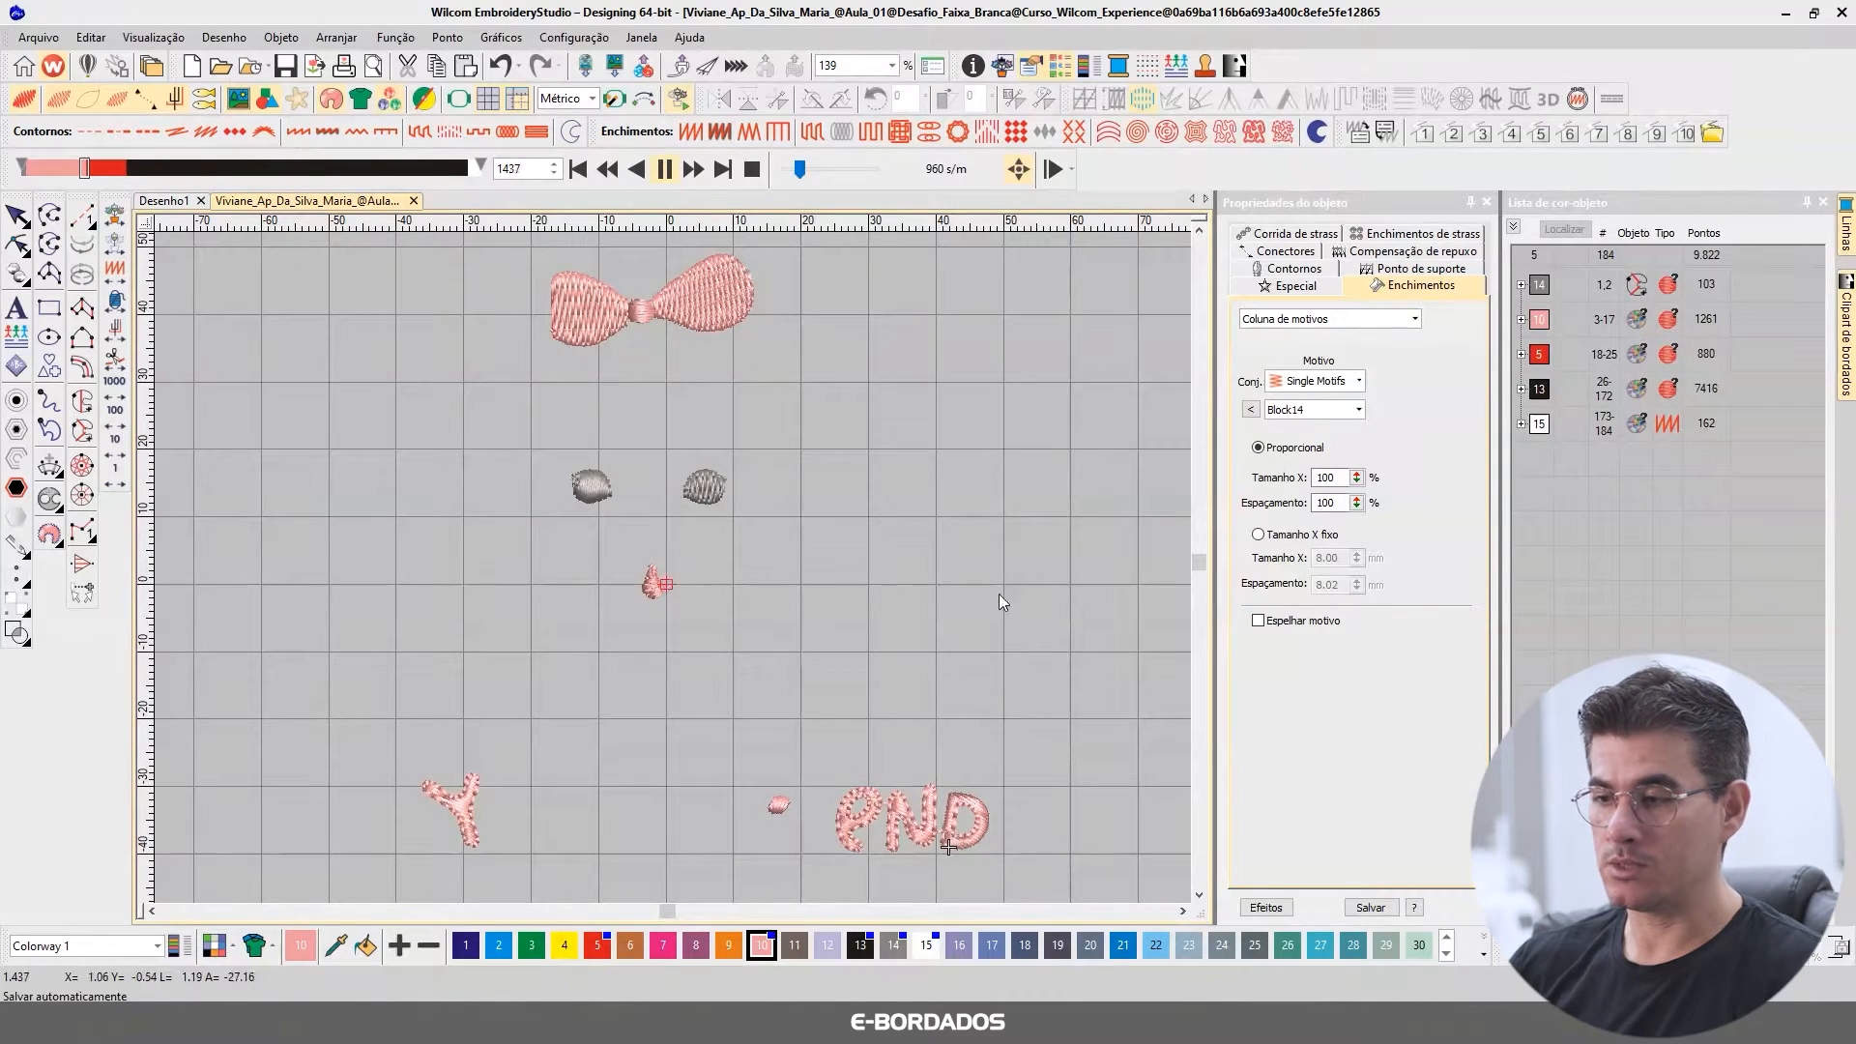
pyautogui.moveTo(814, 170); pyautogui.dragTo(825, 170)
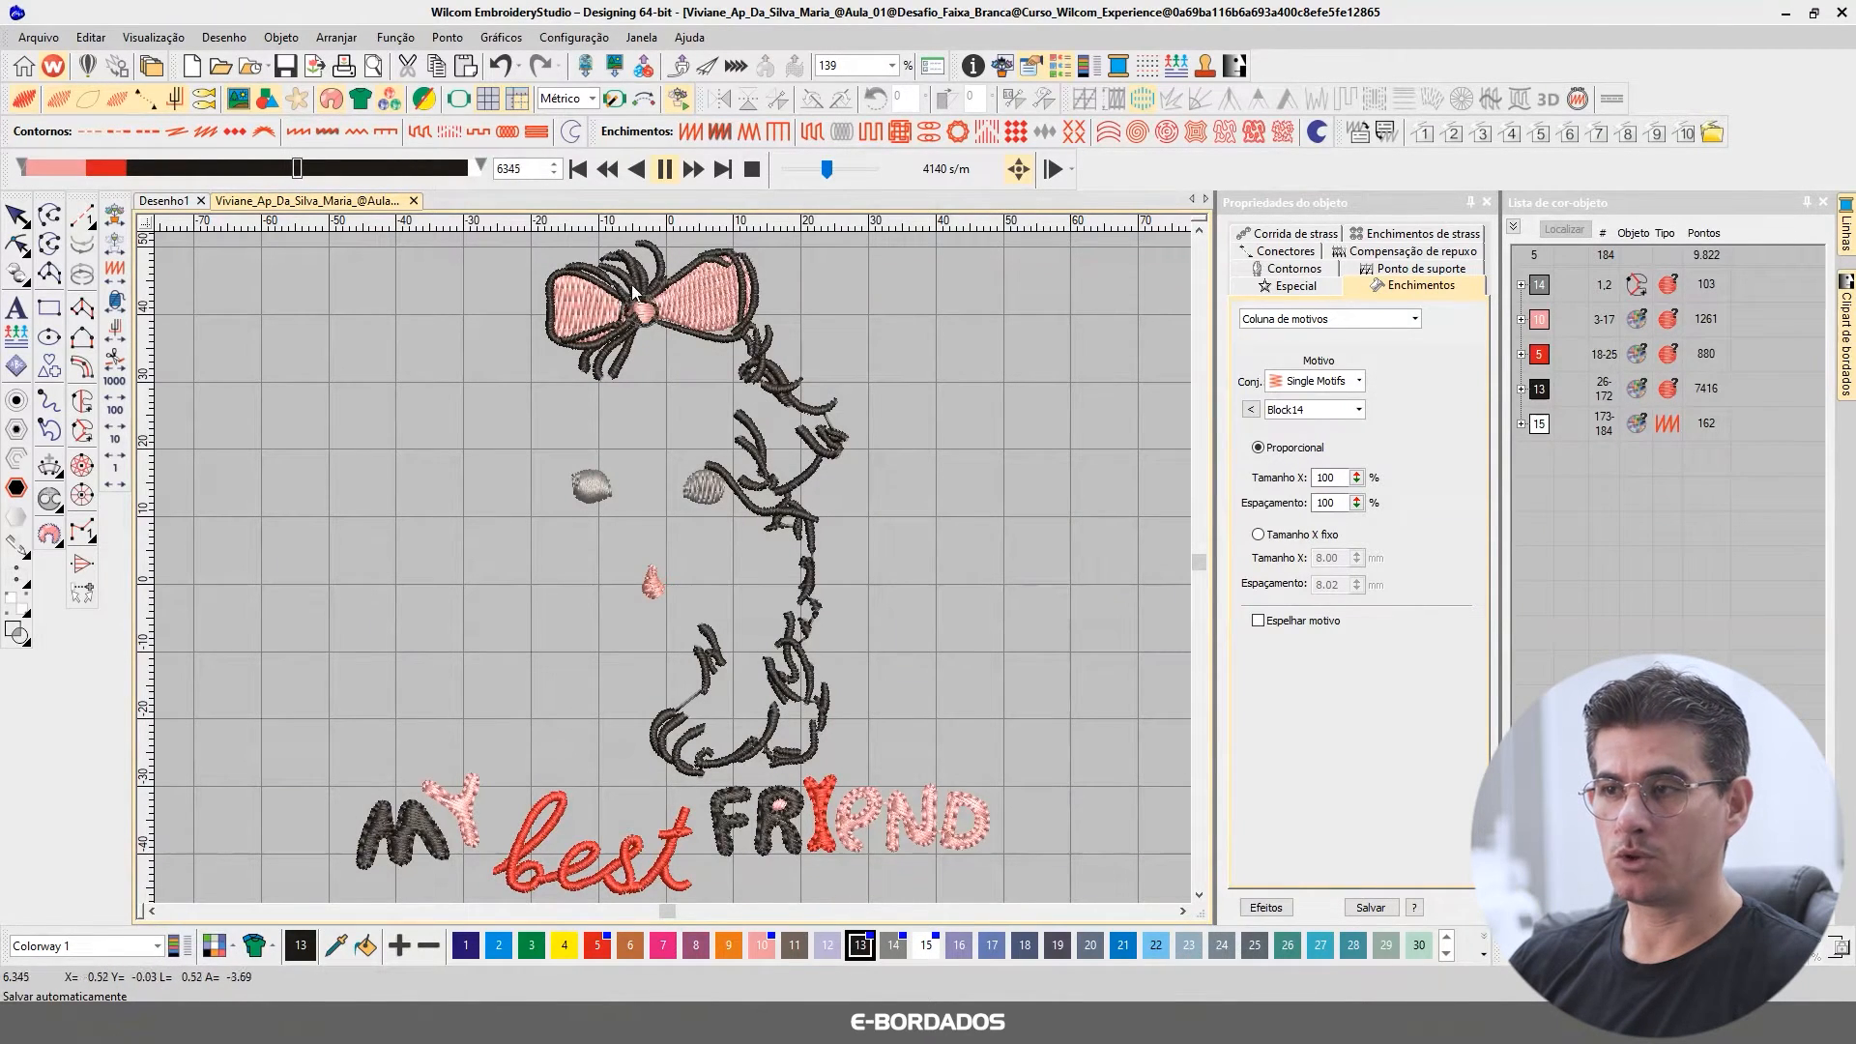
pyautogui.scroll(4, 653, 330)
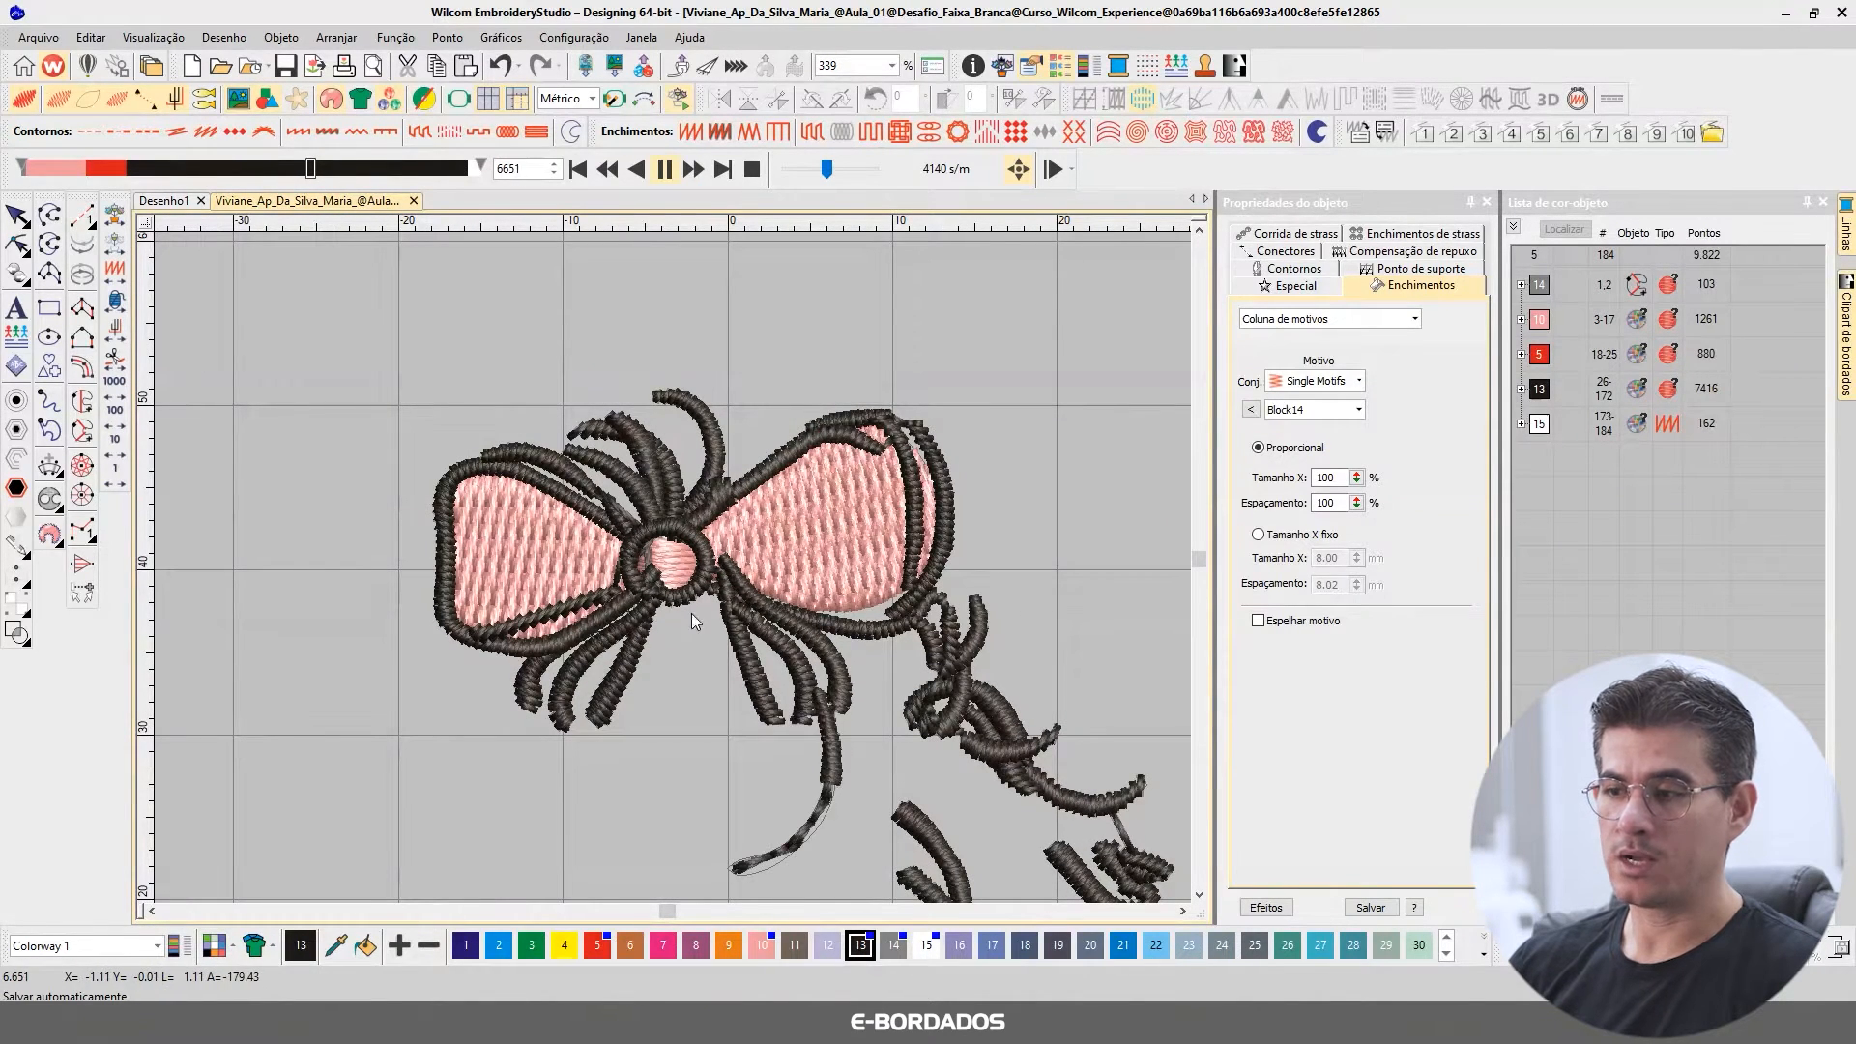
pyautogui.scroll(-2, 673, 566)
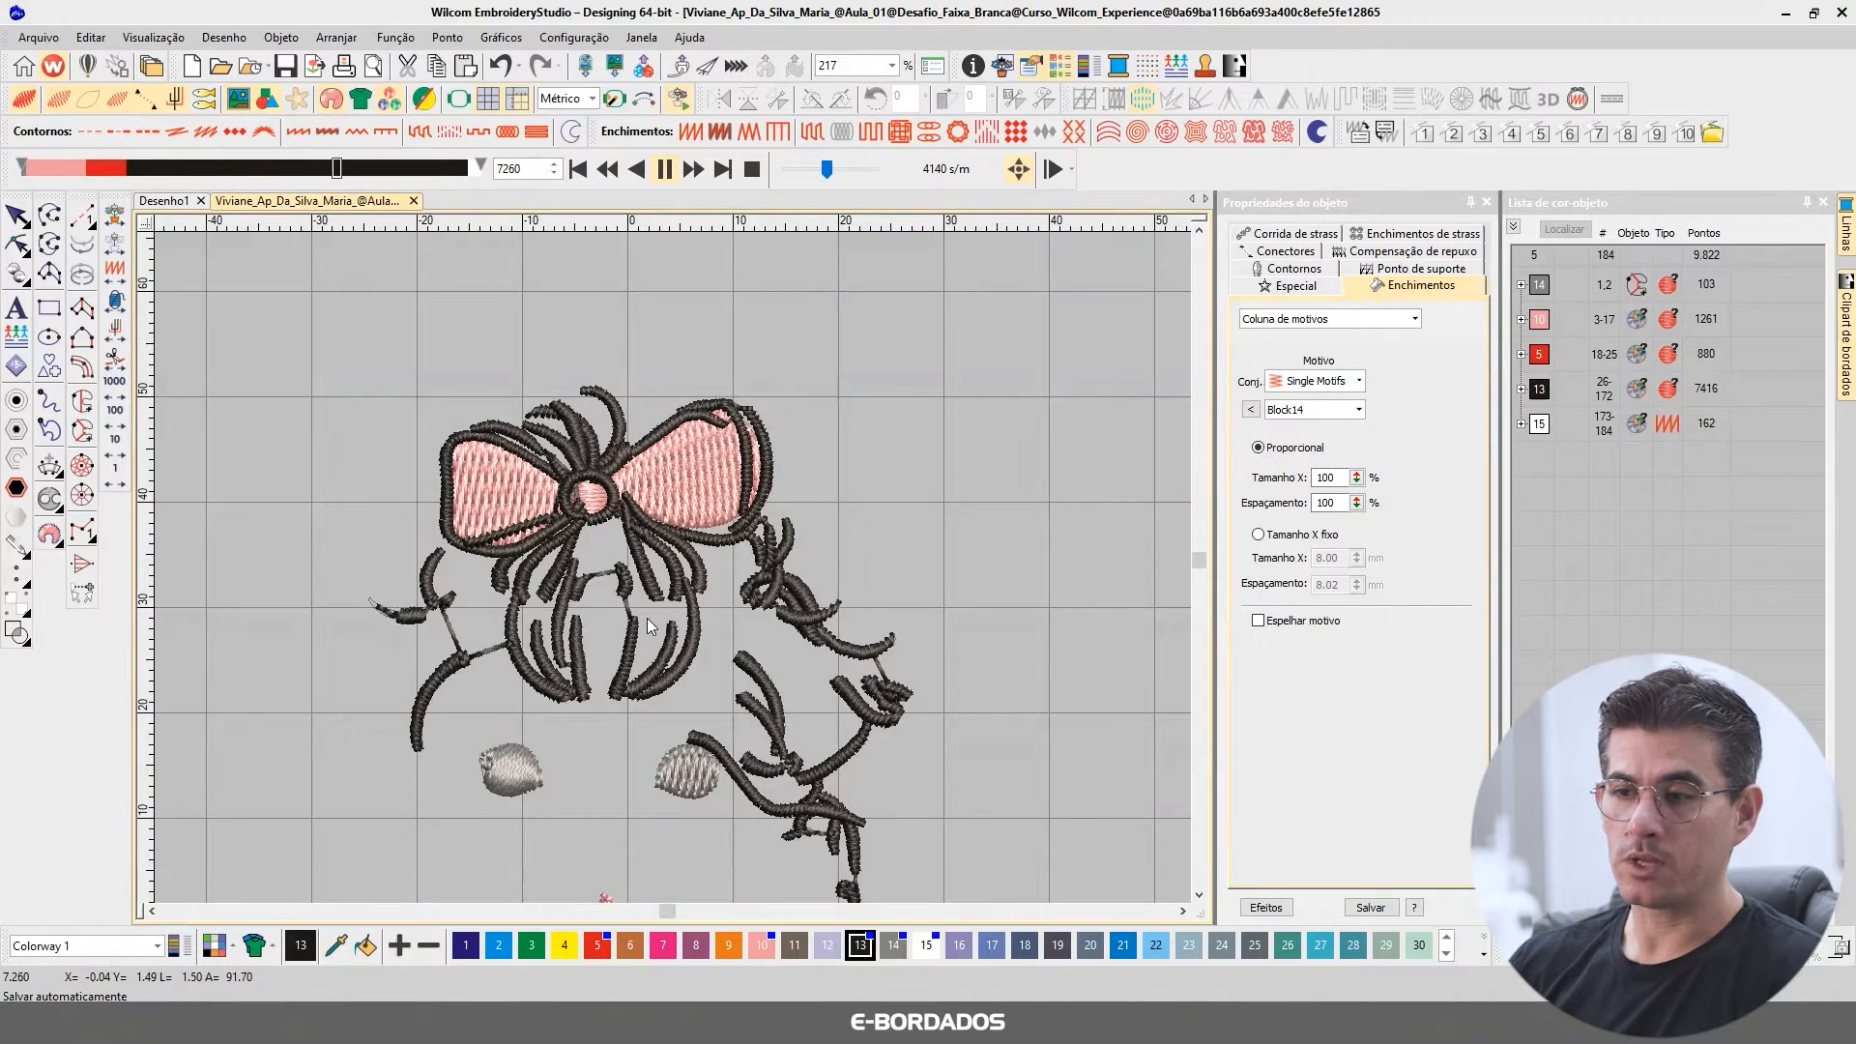
pyautogui.scroll(-1, 700, 592)
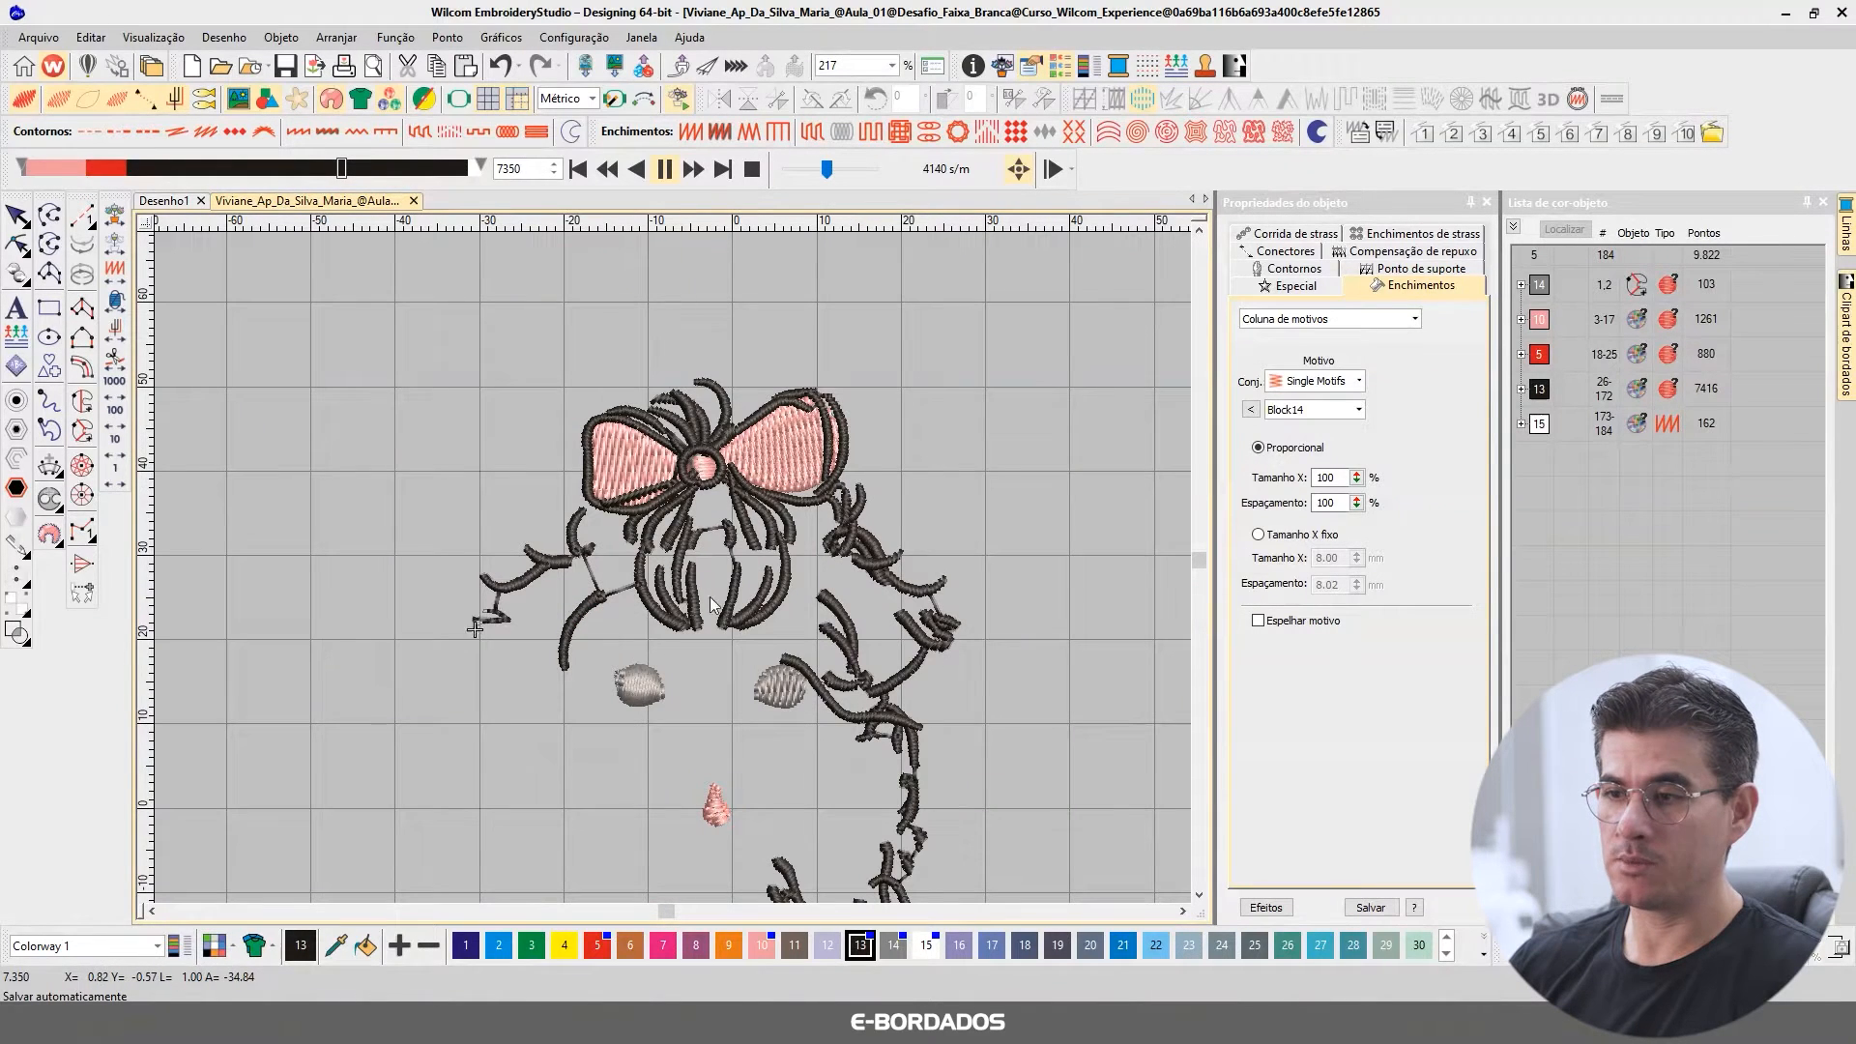
# Step: Raise the simulation speed to 25920 s/m, watch the remaining outlines and face stitch out, and leave the simulation
pyautogui.moveTo(828, 175); pyautogui.dragTo(846, 176)
pyautogui.scroll(-1, 671, 580)
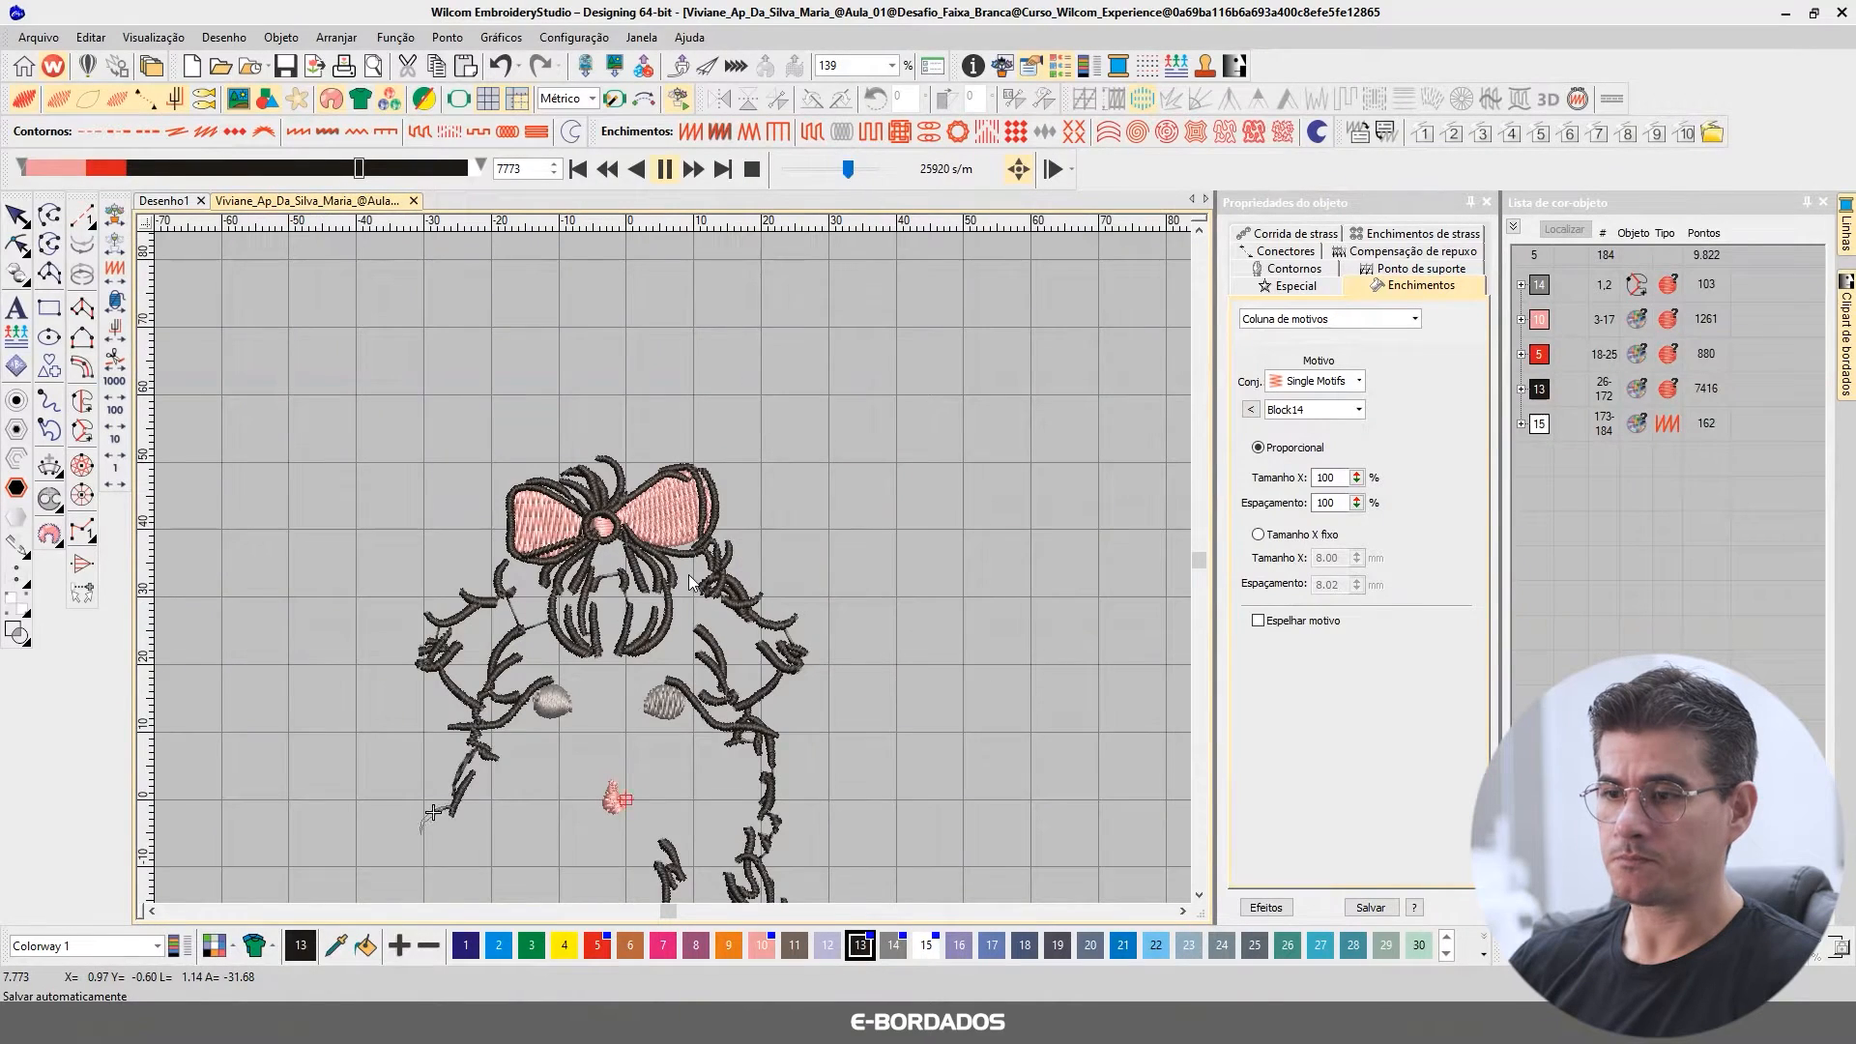
pyautogui.scroll(-1, 652, 613)
pyautogui.scroll(-3, 676, 560)
pyautogui.scroll(2, 673, 567)
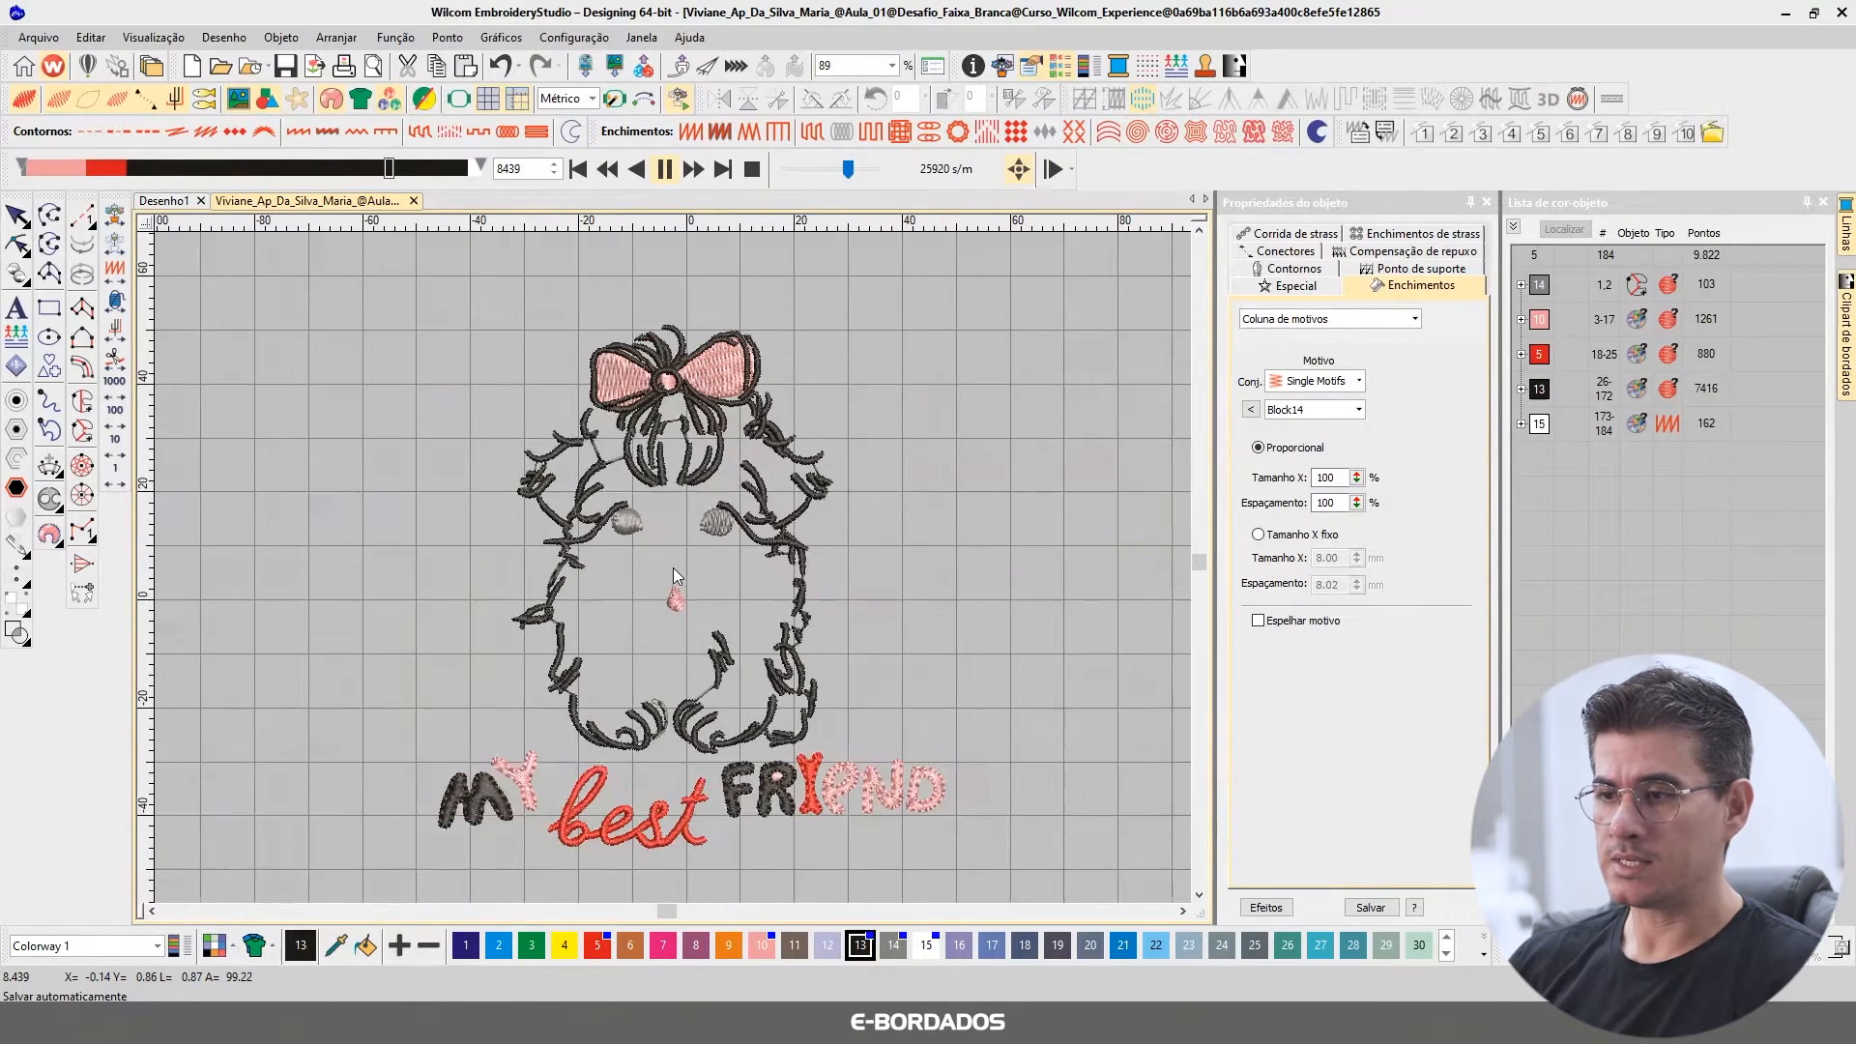
pyautogui.scroll(3, 673, 561)
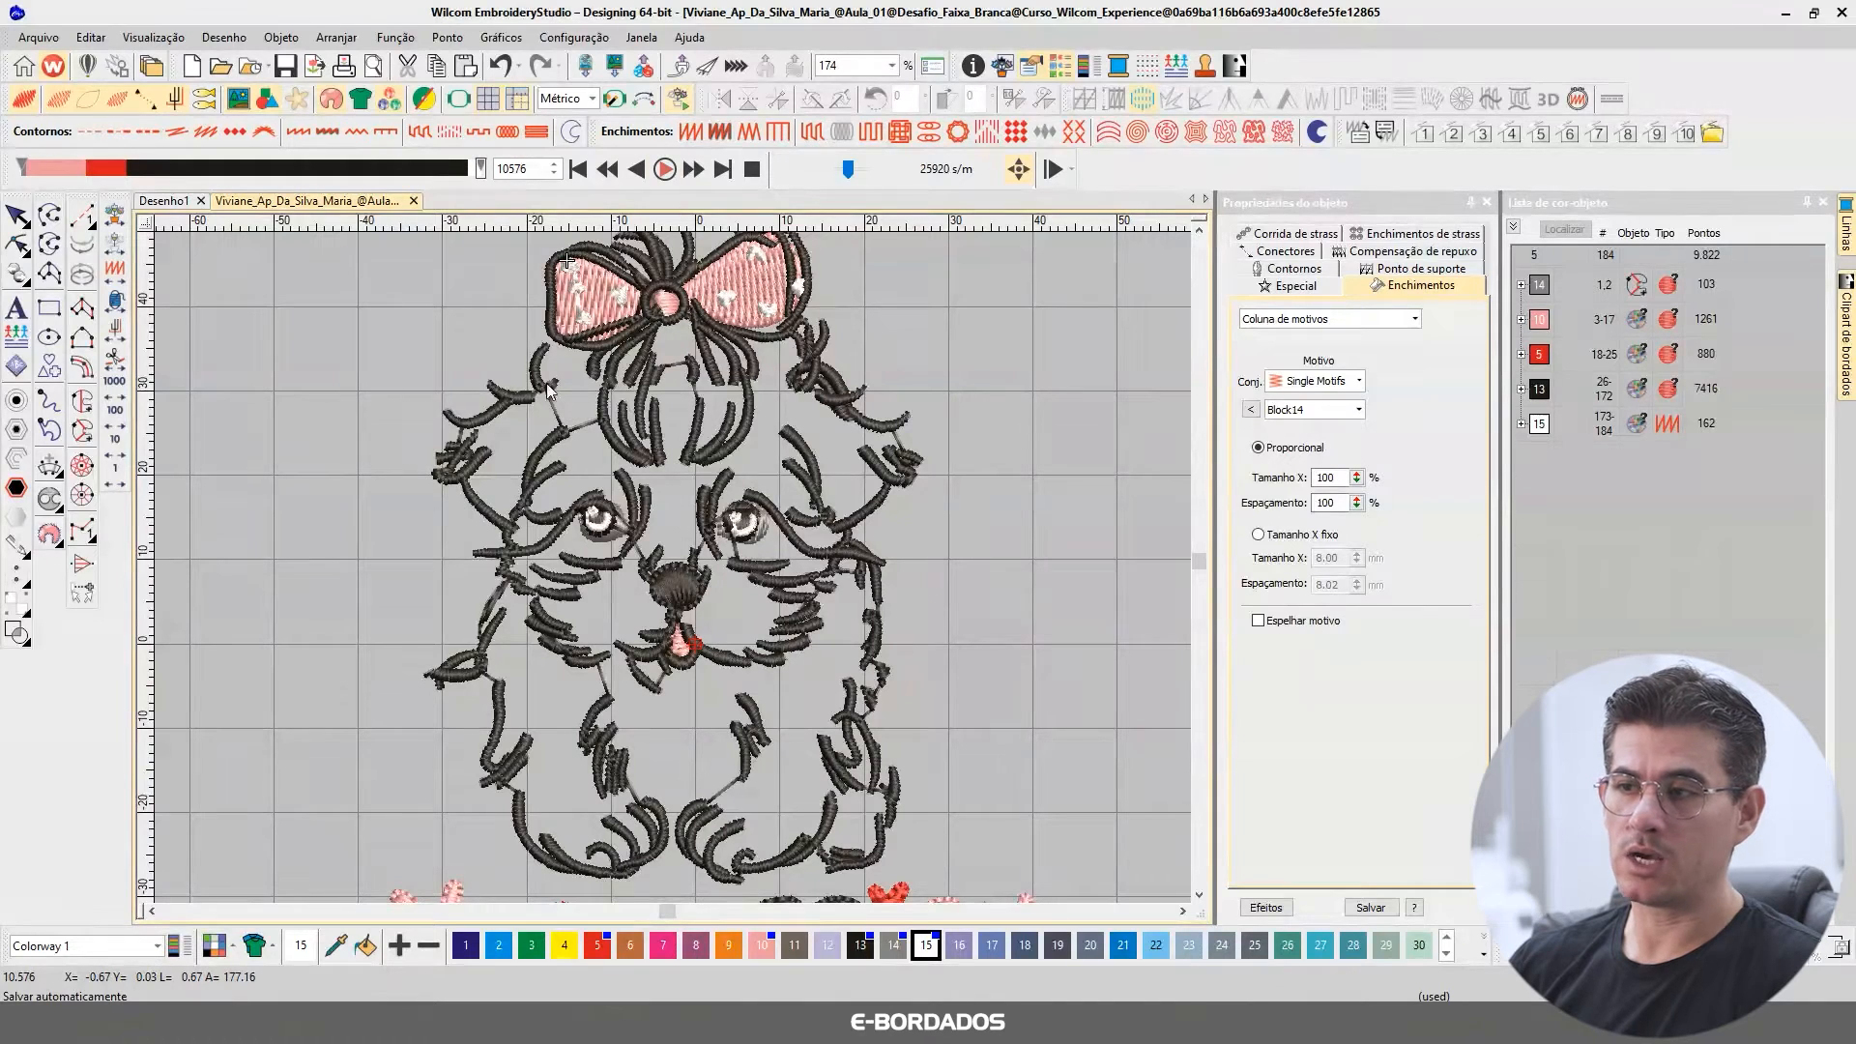
pyautogui.click(16, 216)
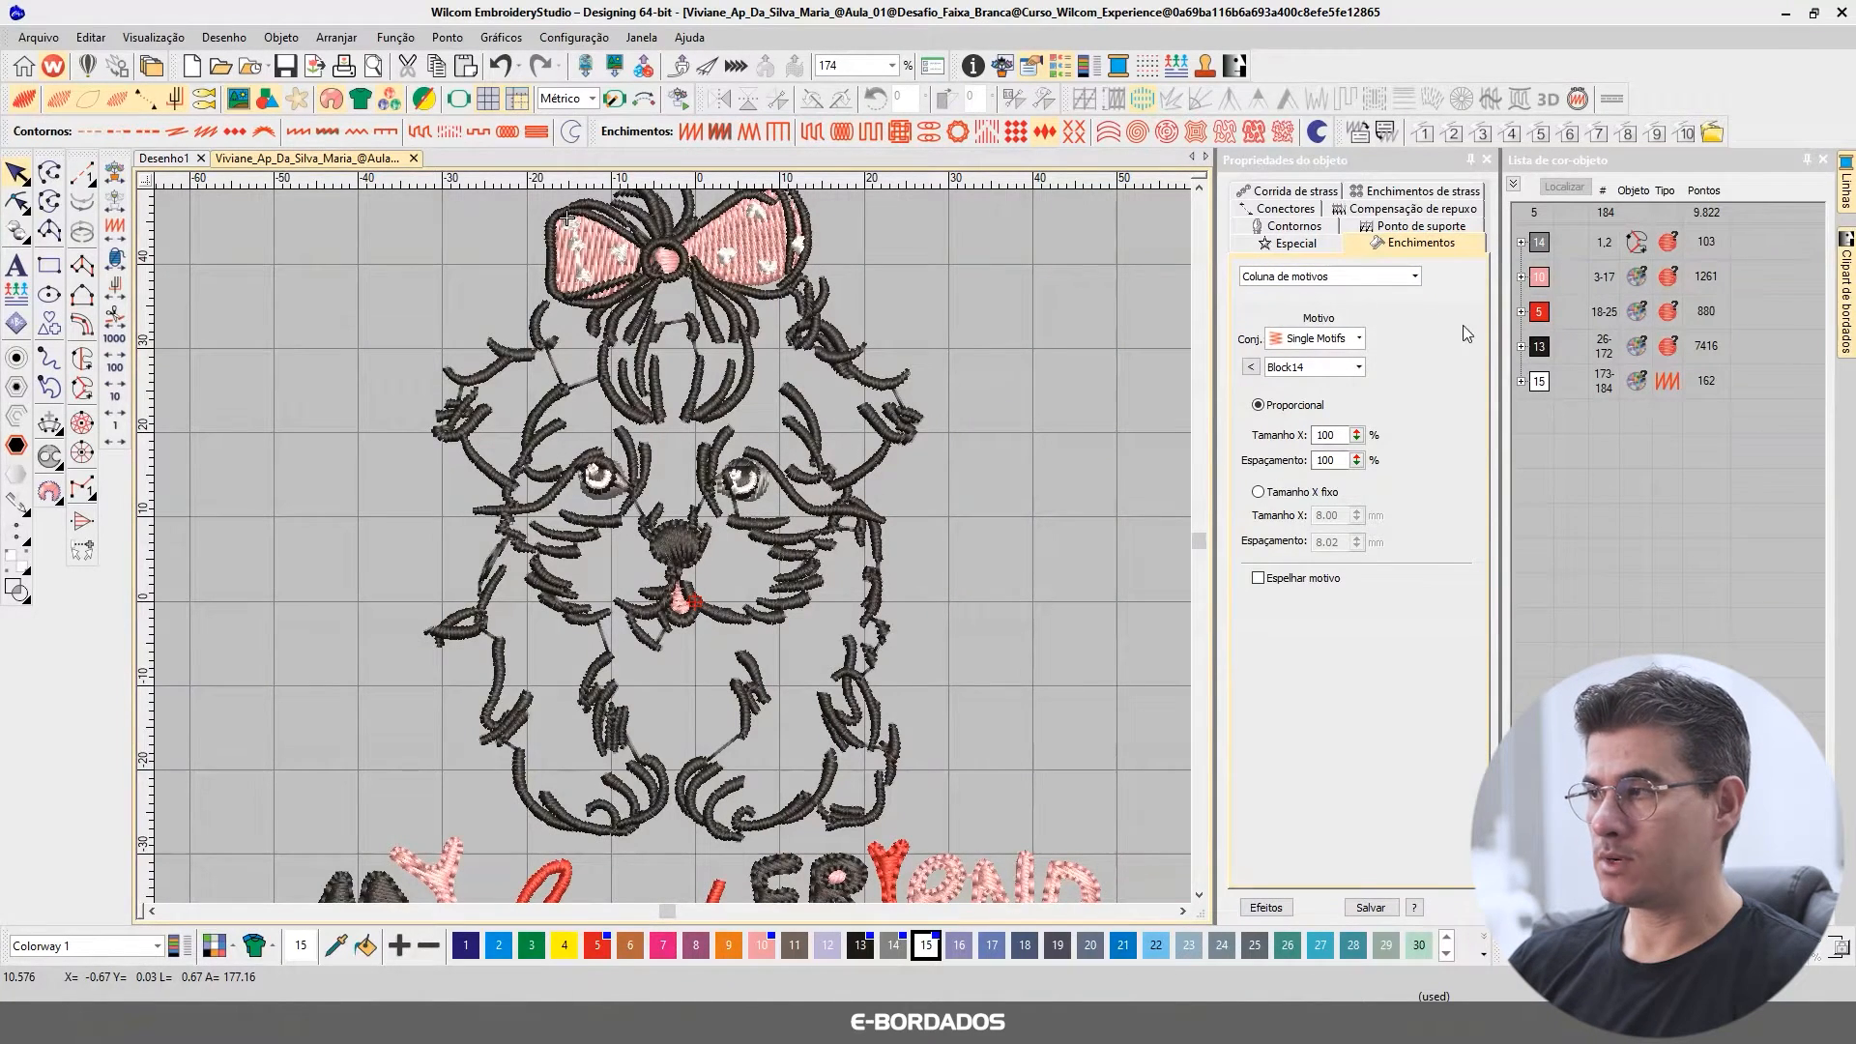
pyautogui.click(1539, 347)
pyautogui.click(957, 362)
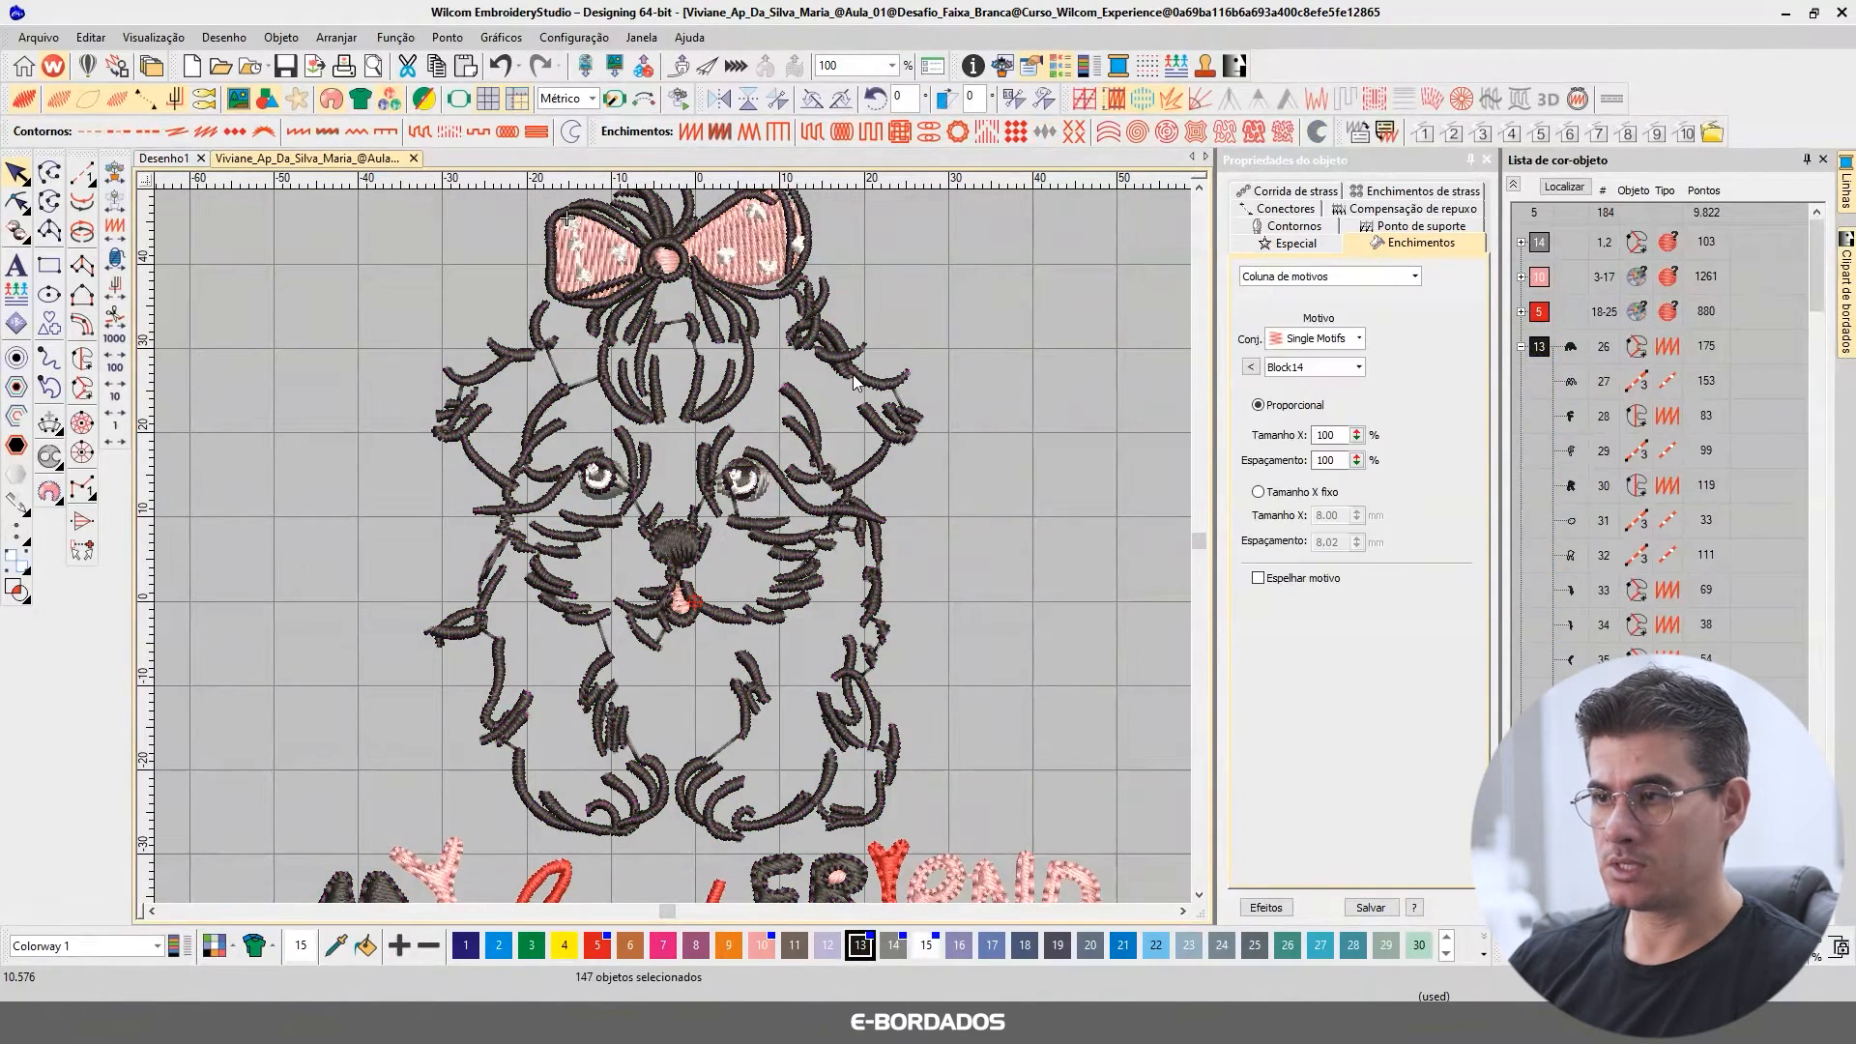
pyautogui.click(1514, 186)
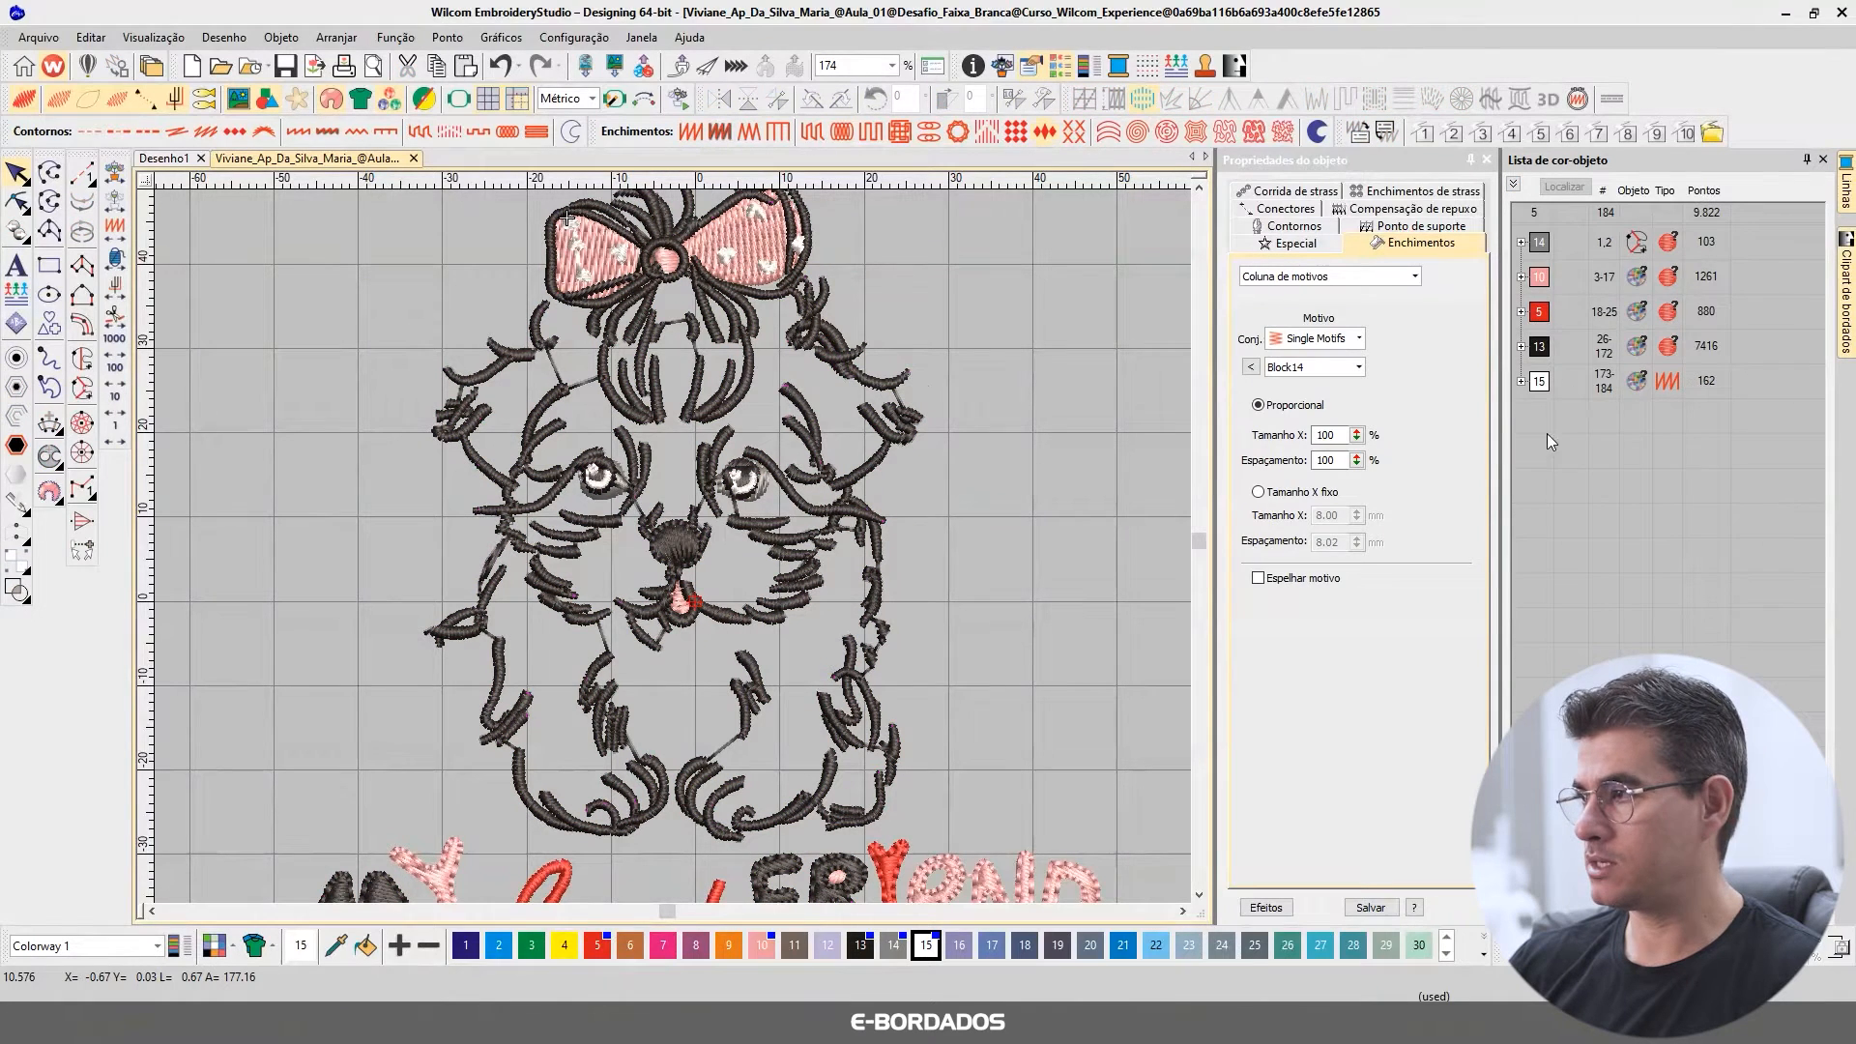
# Step: Select every Ponto cheio object in the design by stitch type, and clear that selection
pyautogui.click(91, 37)
pyautogui.click(160, 345)
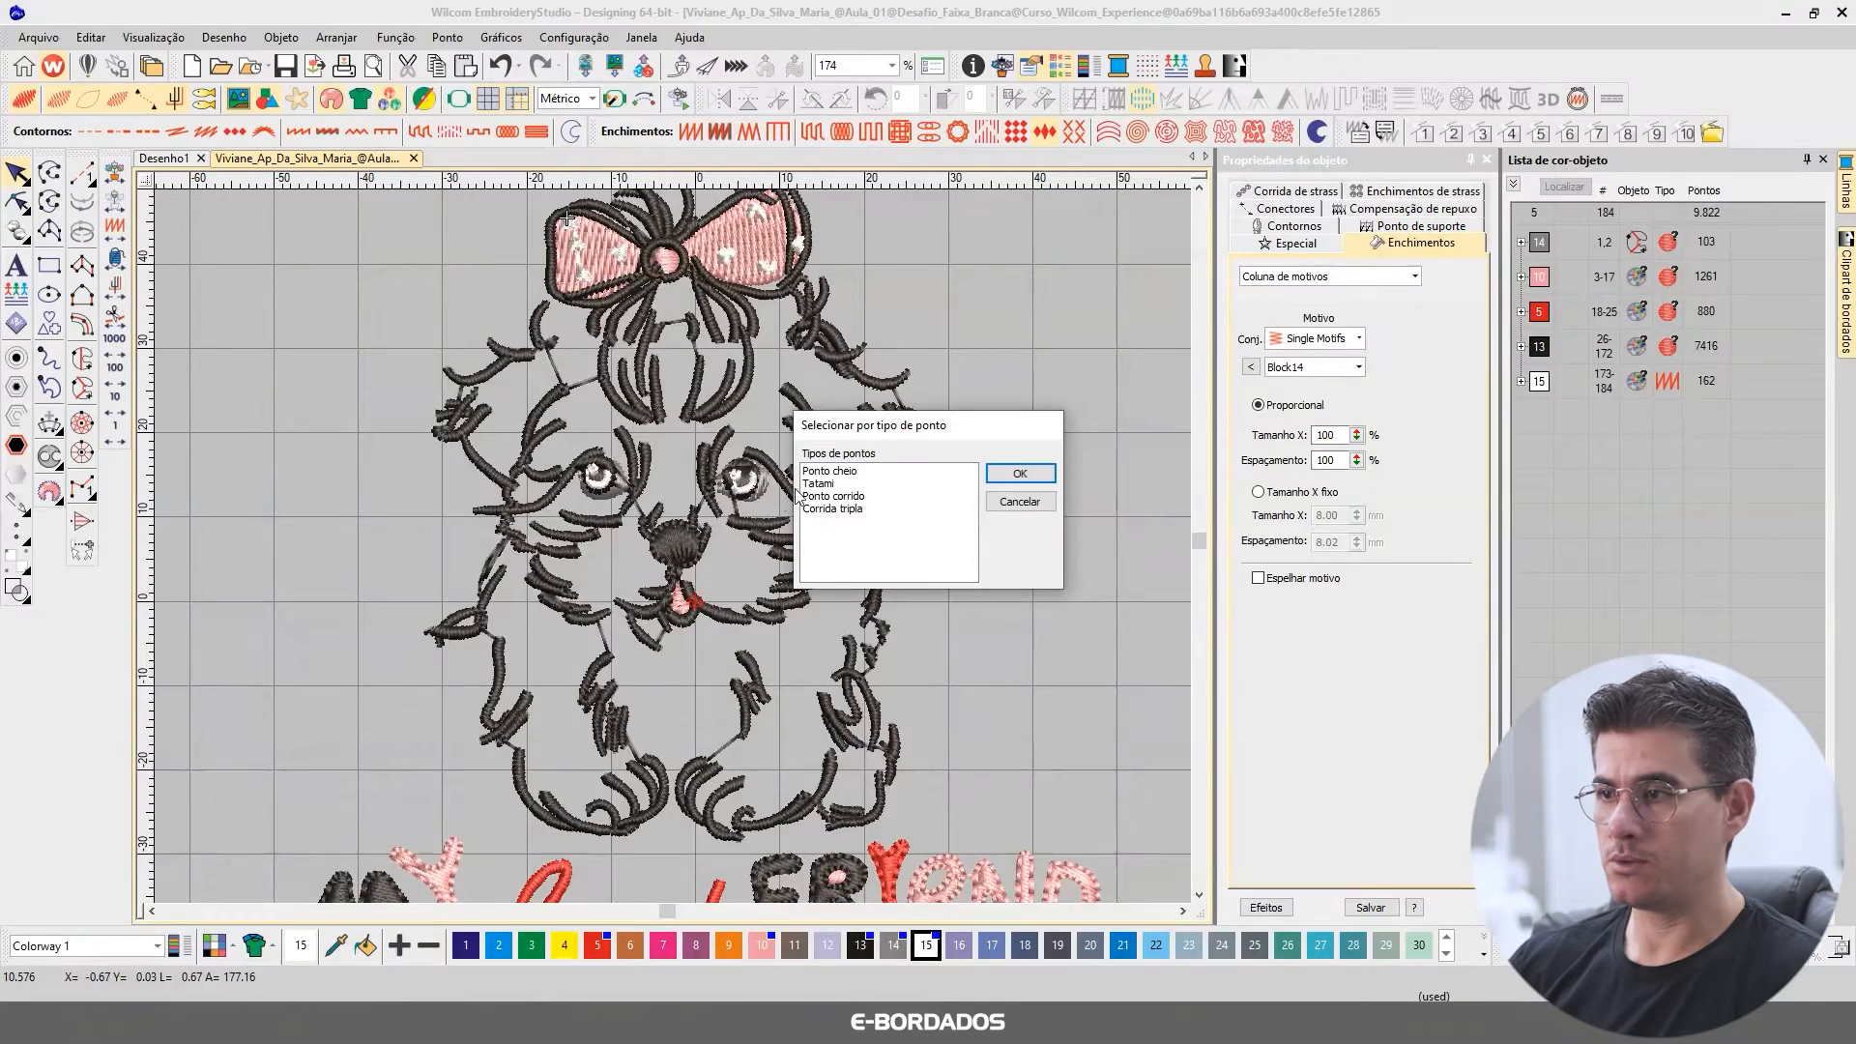
pyautogui.click(830, 471)
pyautogui.click(1017, 472)
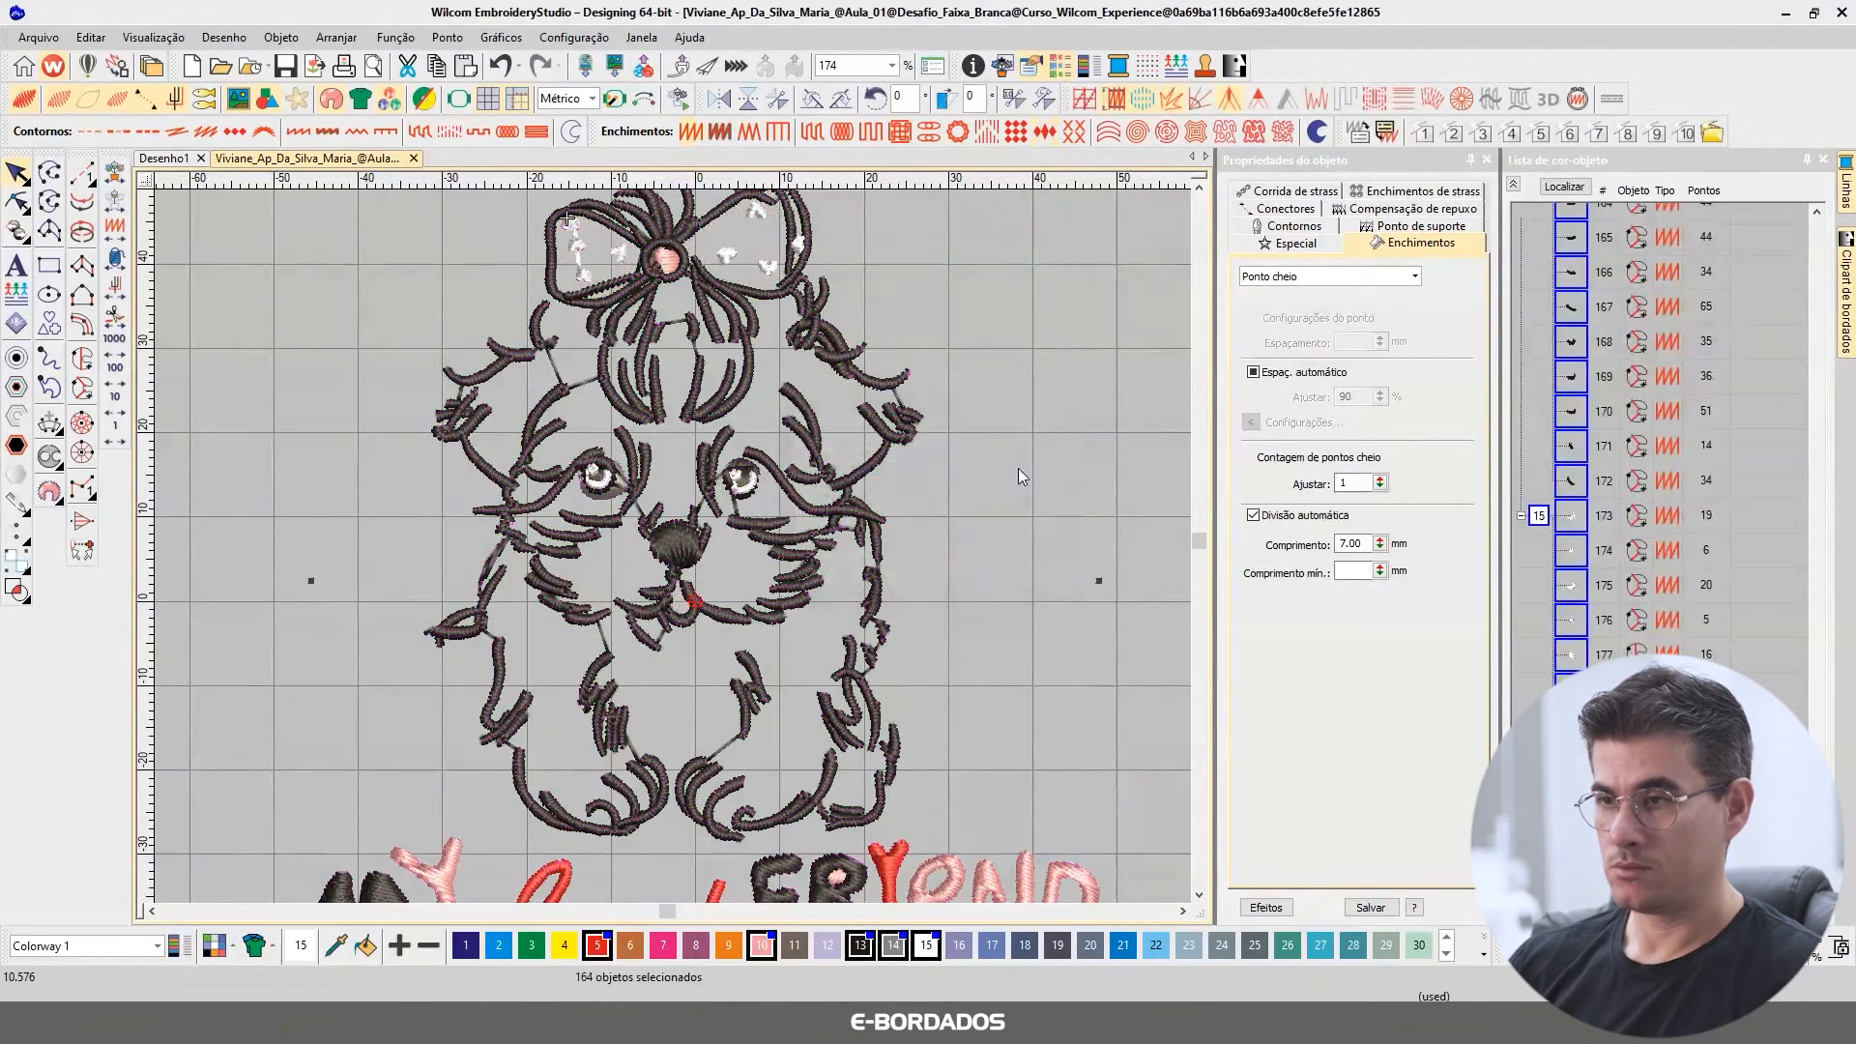
pyautogui.click(1022, 387)
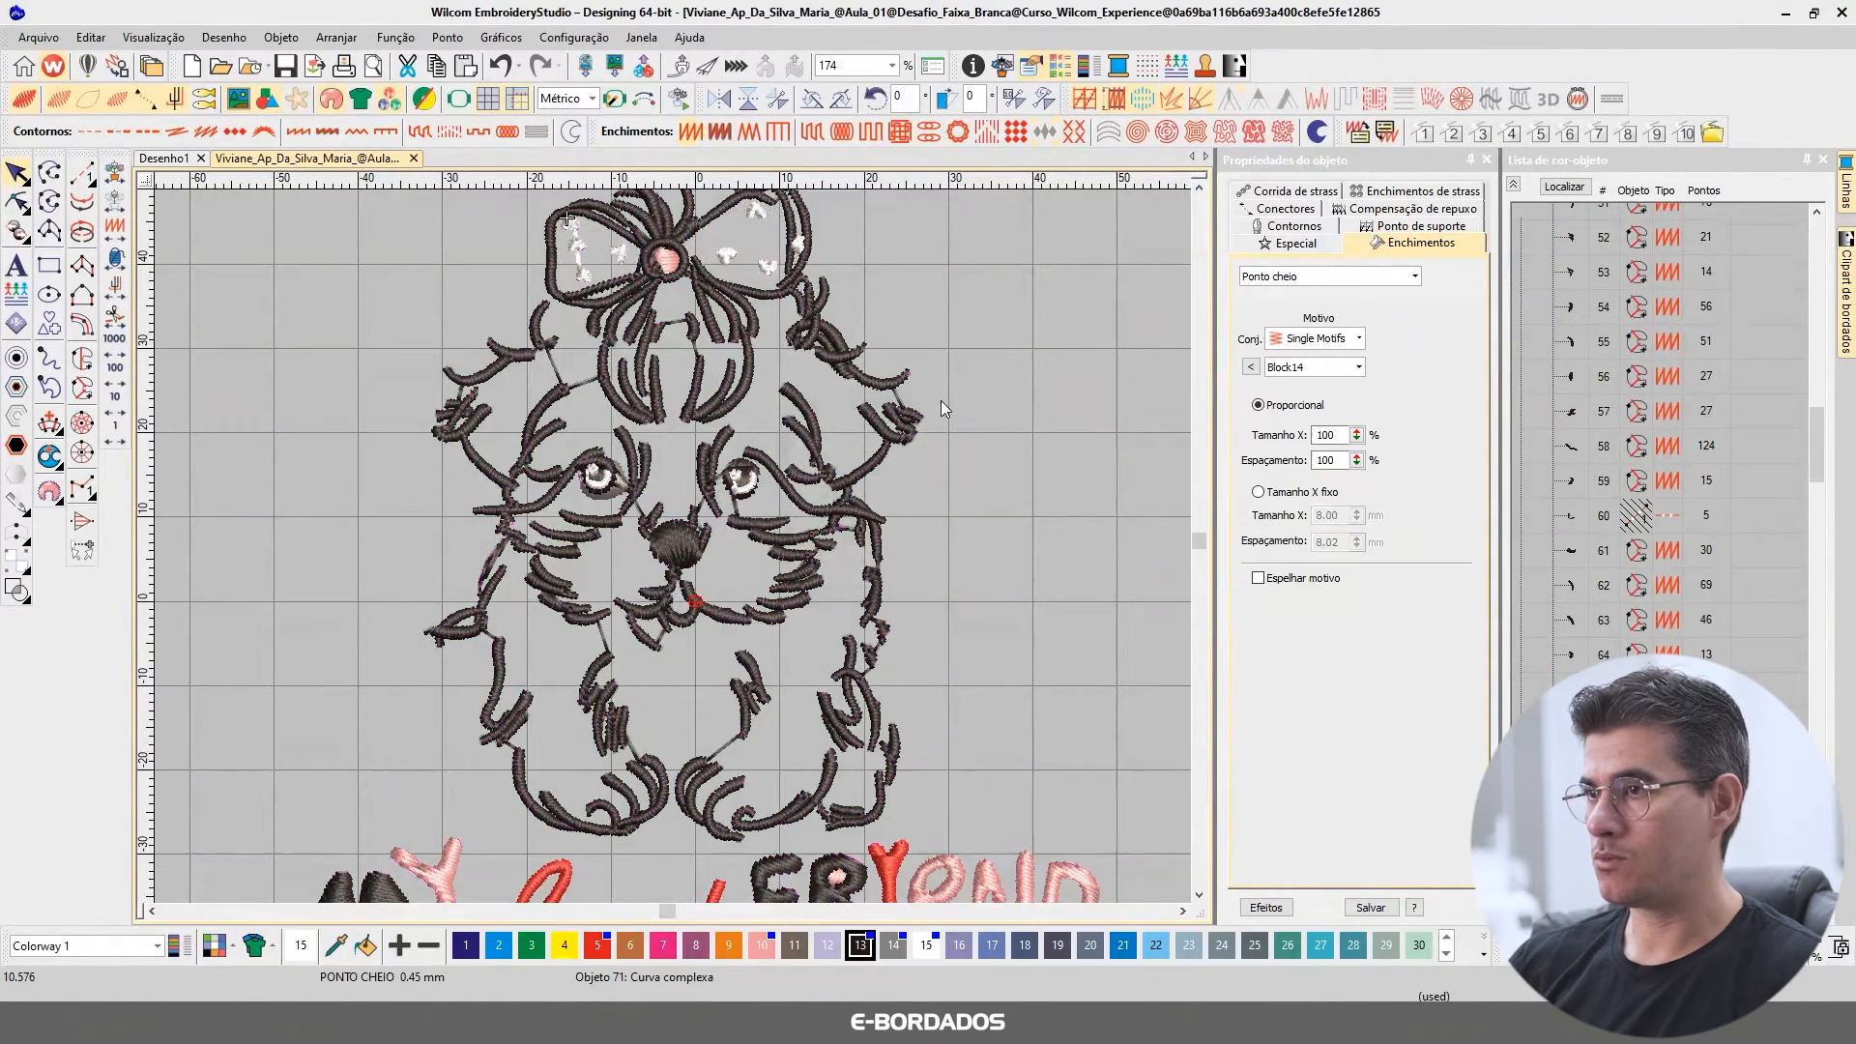
# Step: Select all color 13 objects through the color-object list, view them over the whole puppy design, and clear the selection
pyautogui.scroll(-1, 671, 553)
pyautogui.scroll(2, 673, 547)
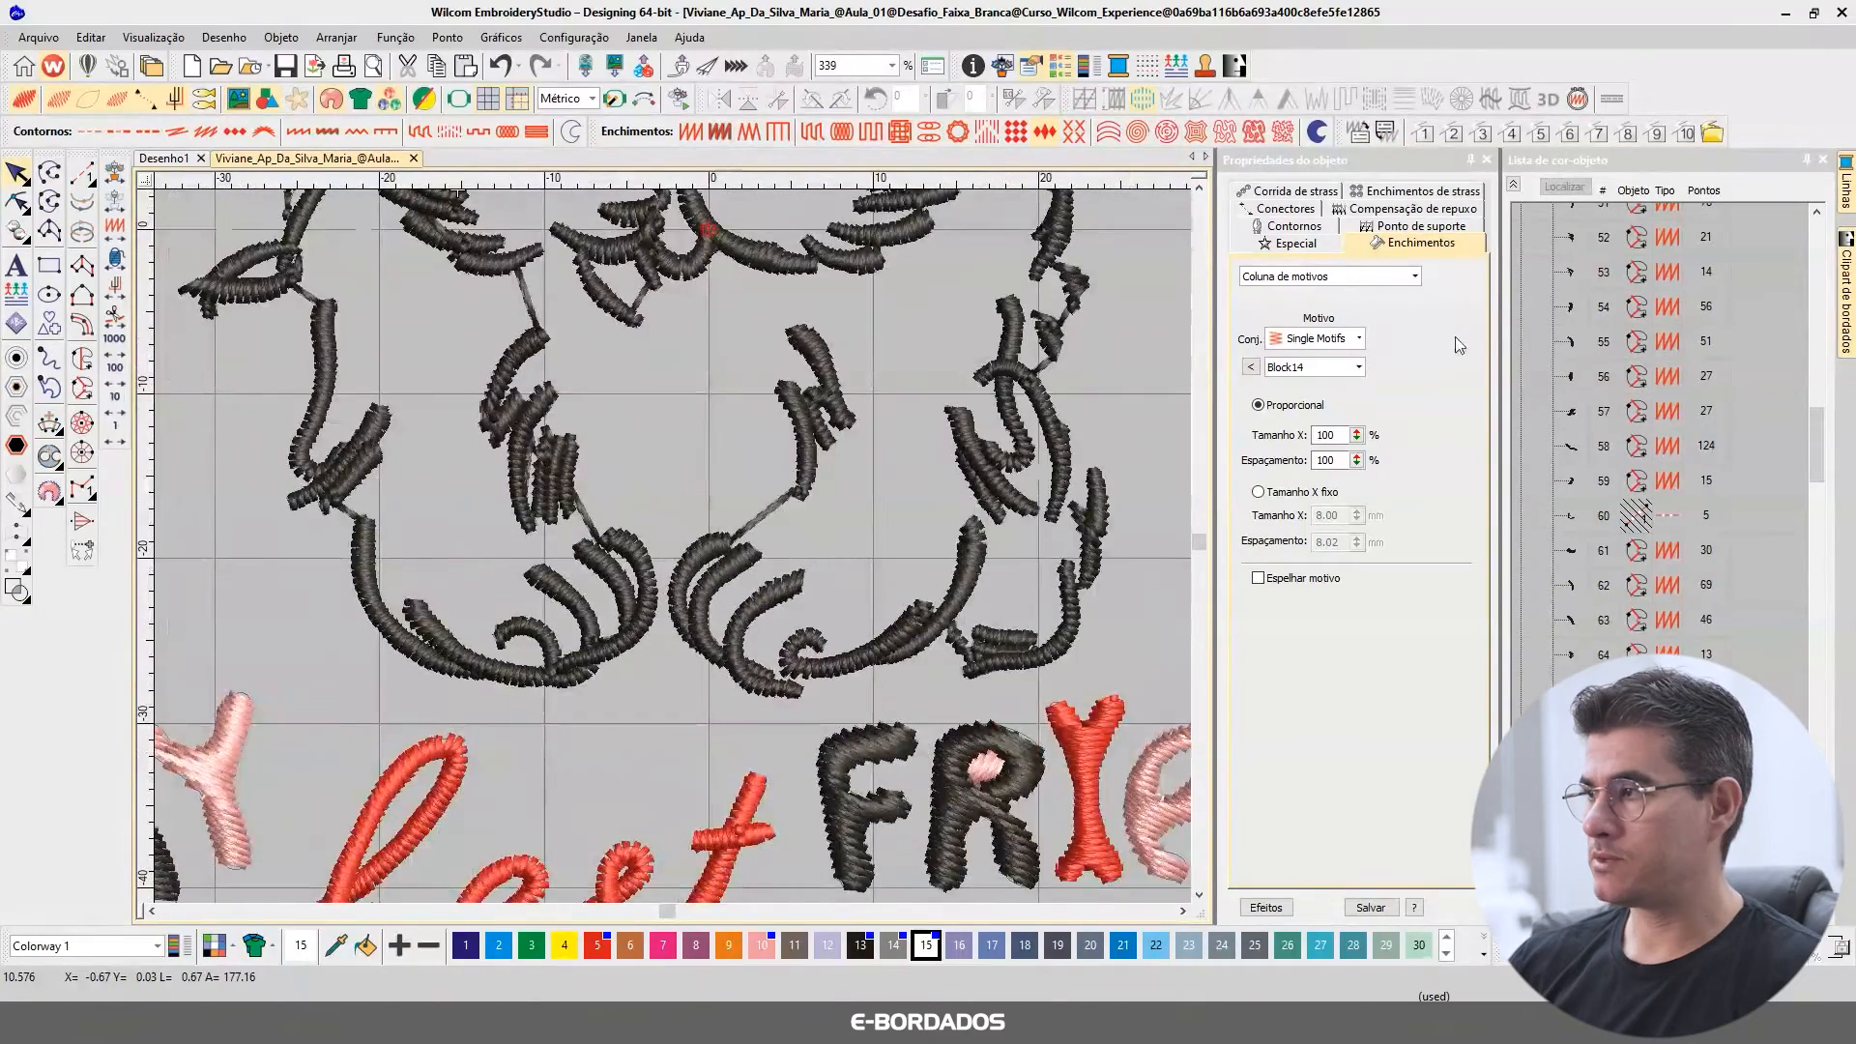
pyautogui.click(1512, 184)
pyautogui.click(1558, 350)
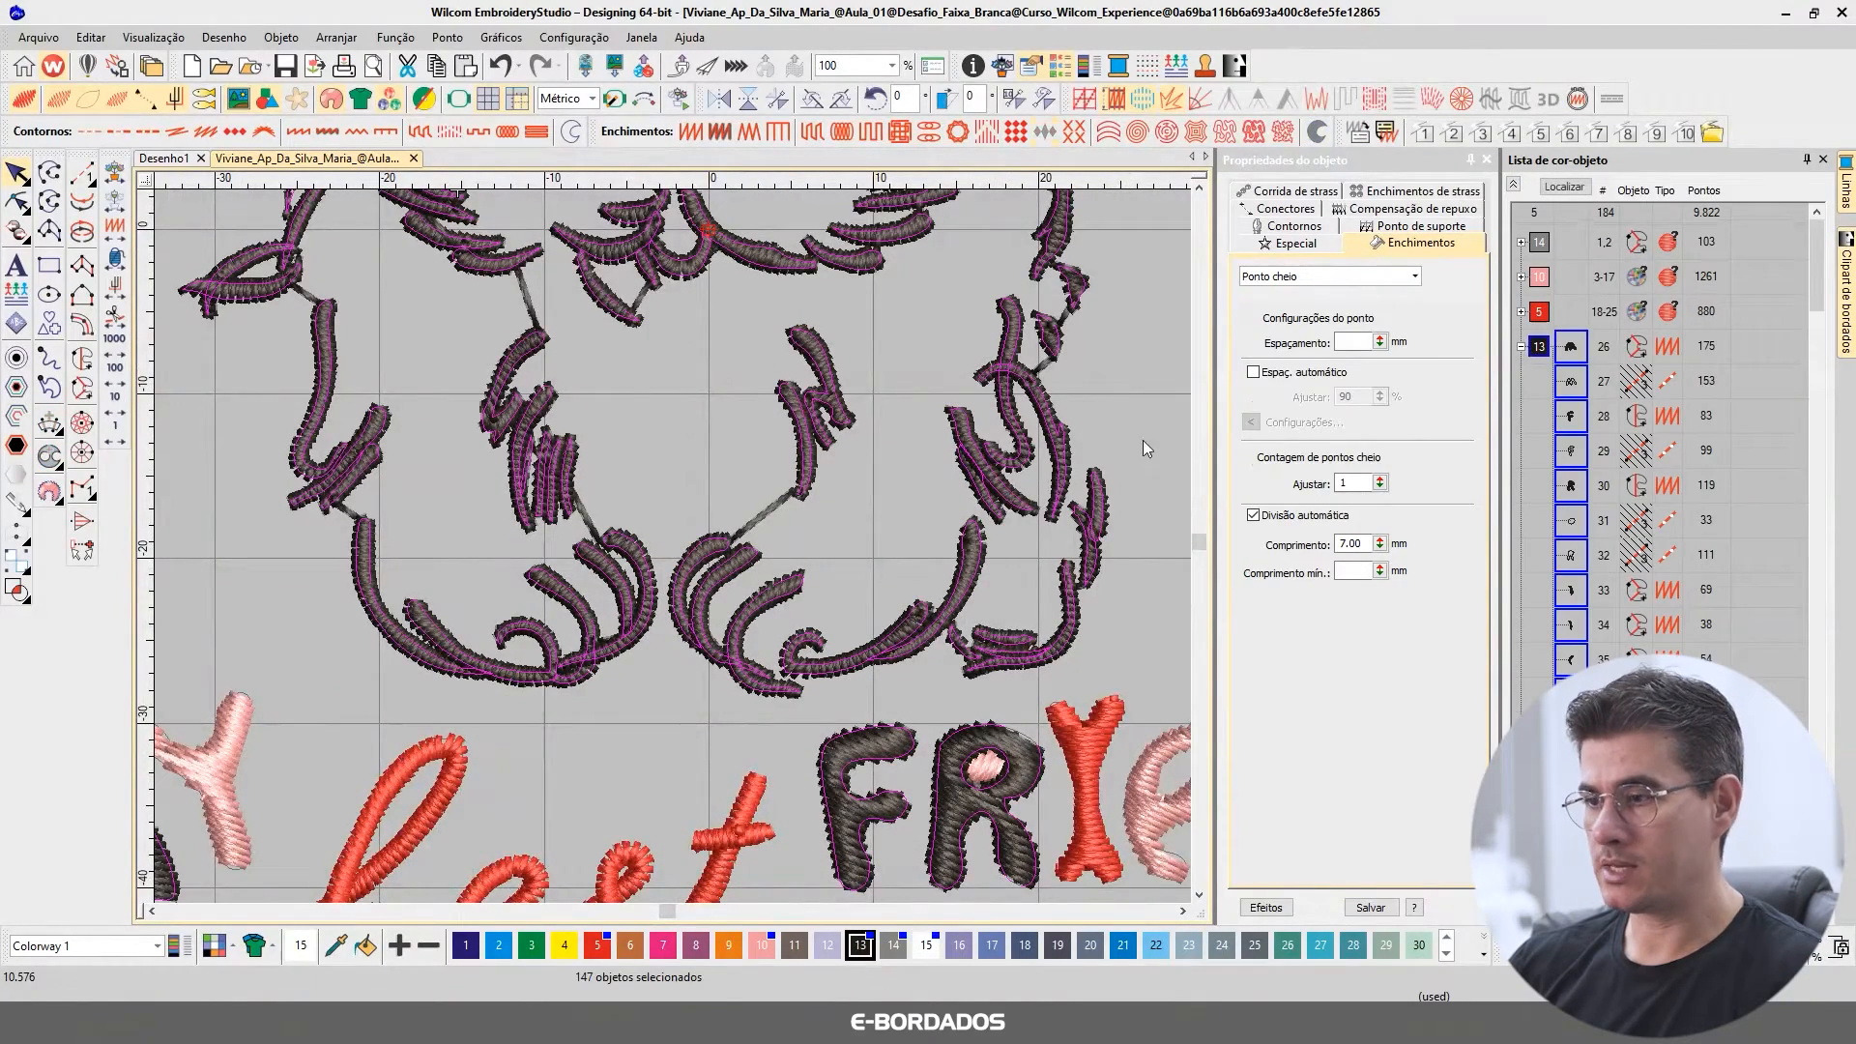
pyautogui.press('0')
pyautogui.click(759, 456)
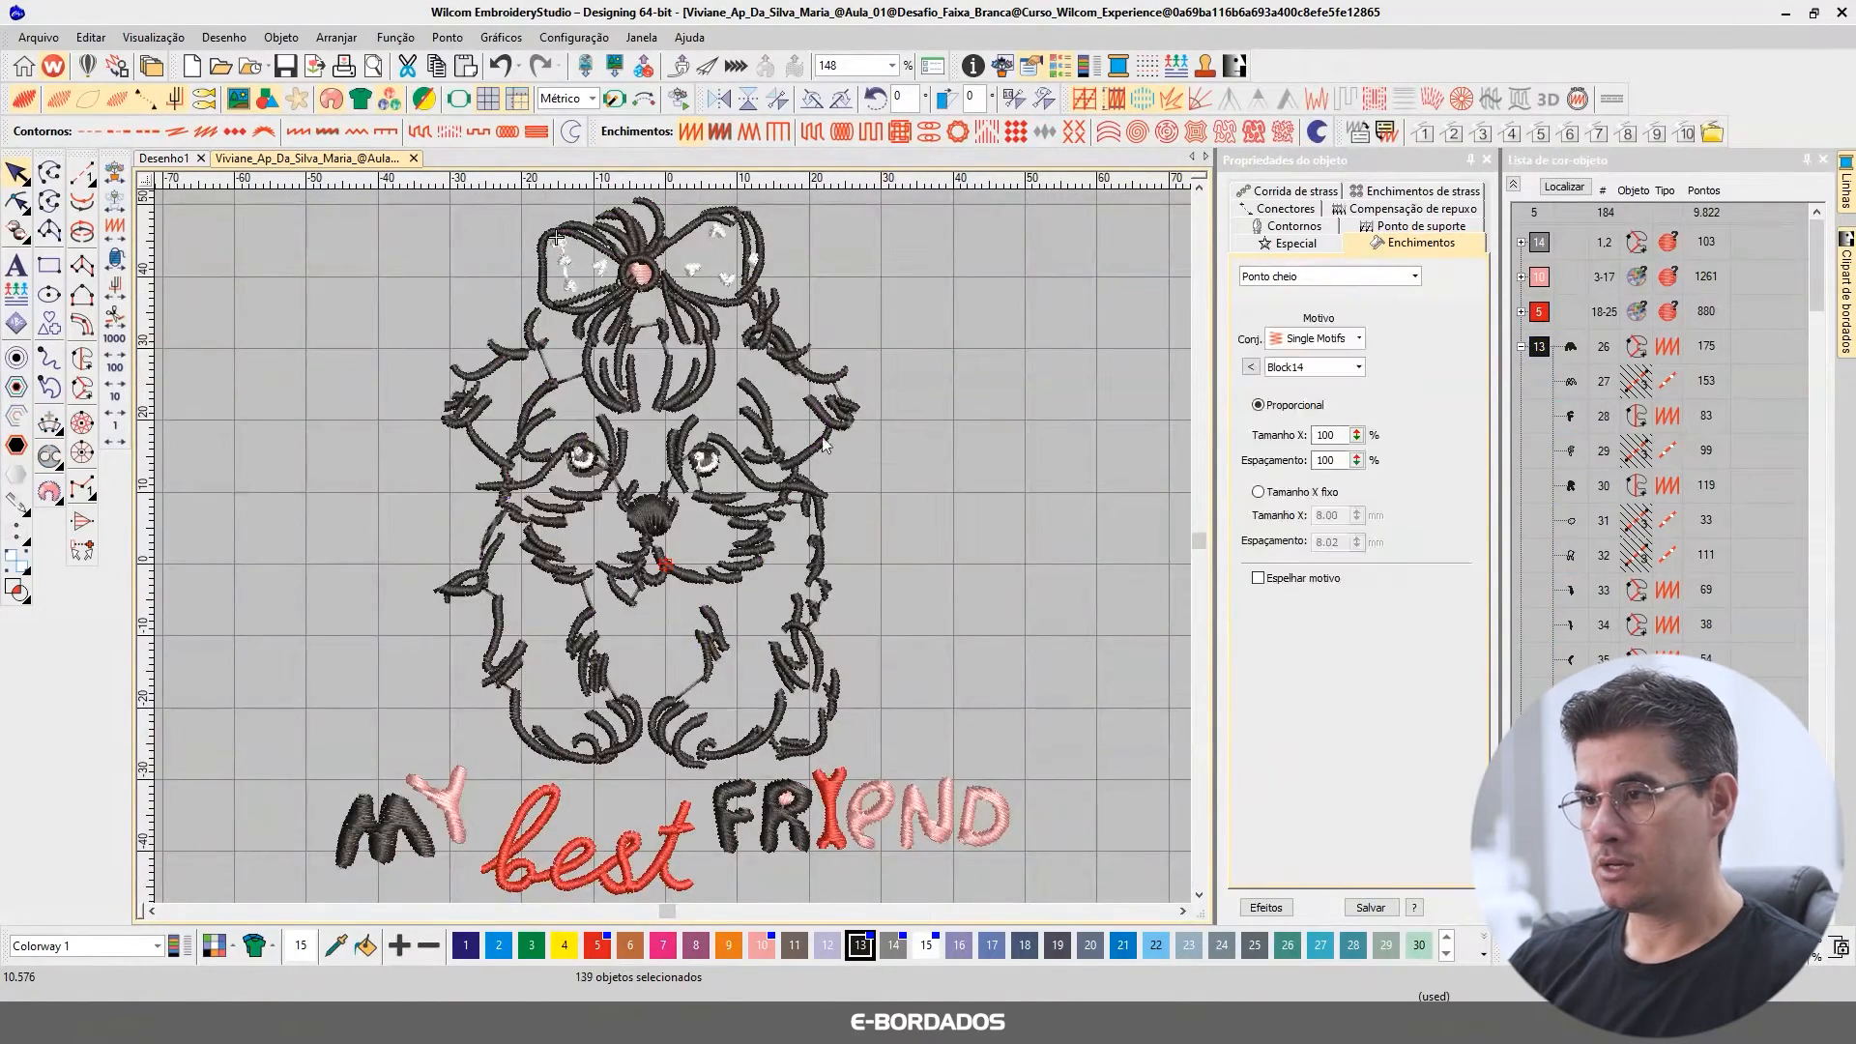
# Step: Select single black curves beside the puppy's right-hand eye and in the hair below the bow to check their satin spacing
pyautogui.click(770, 482)
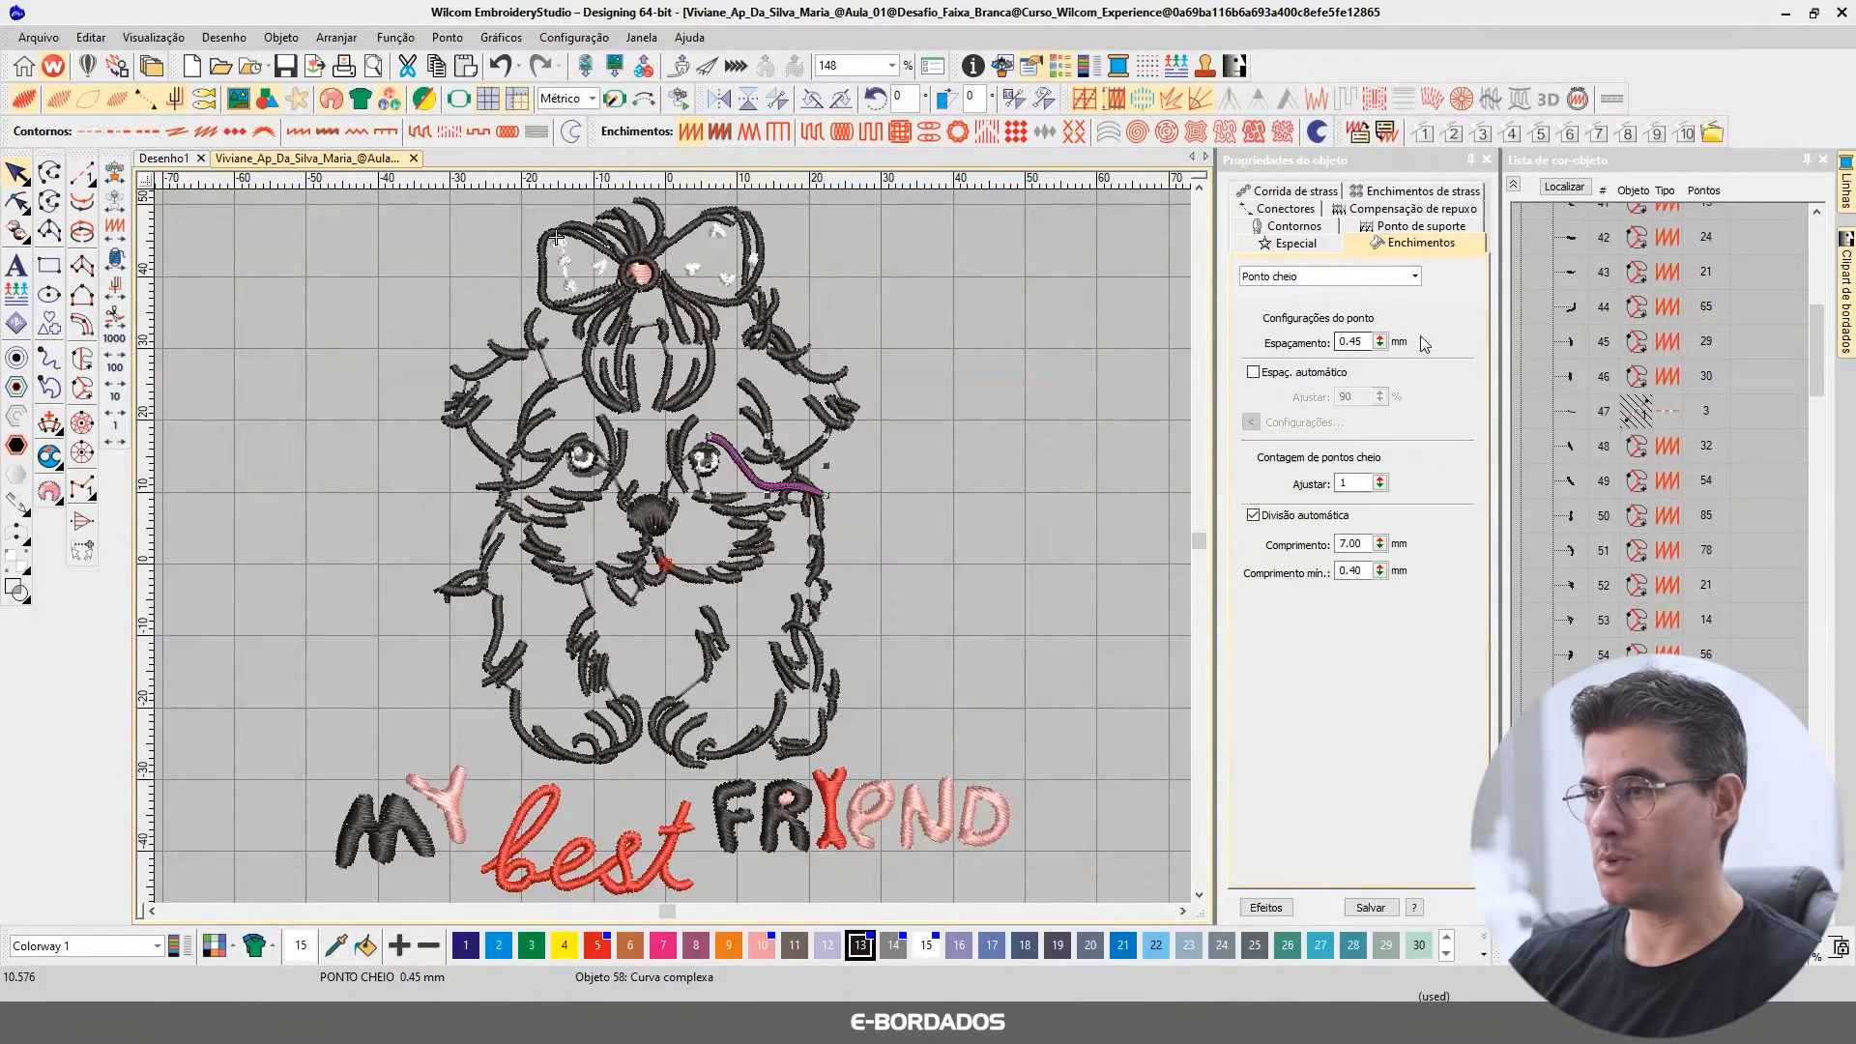
pyautogui.scroll(5, 748, 327)
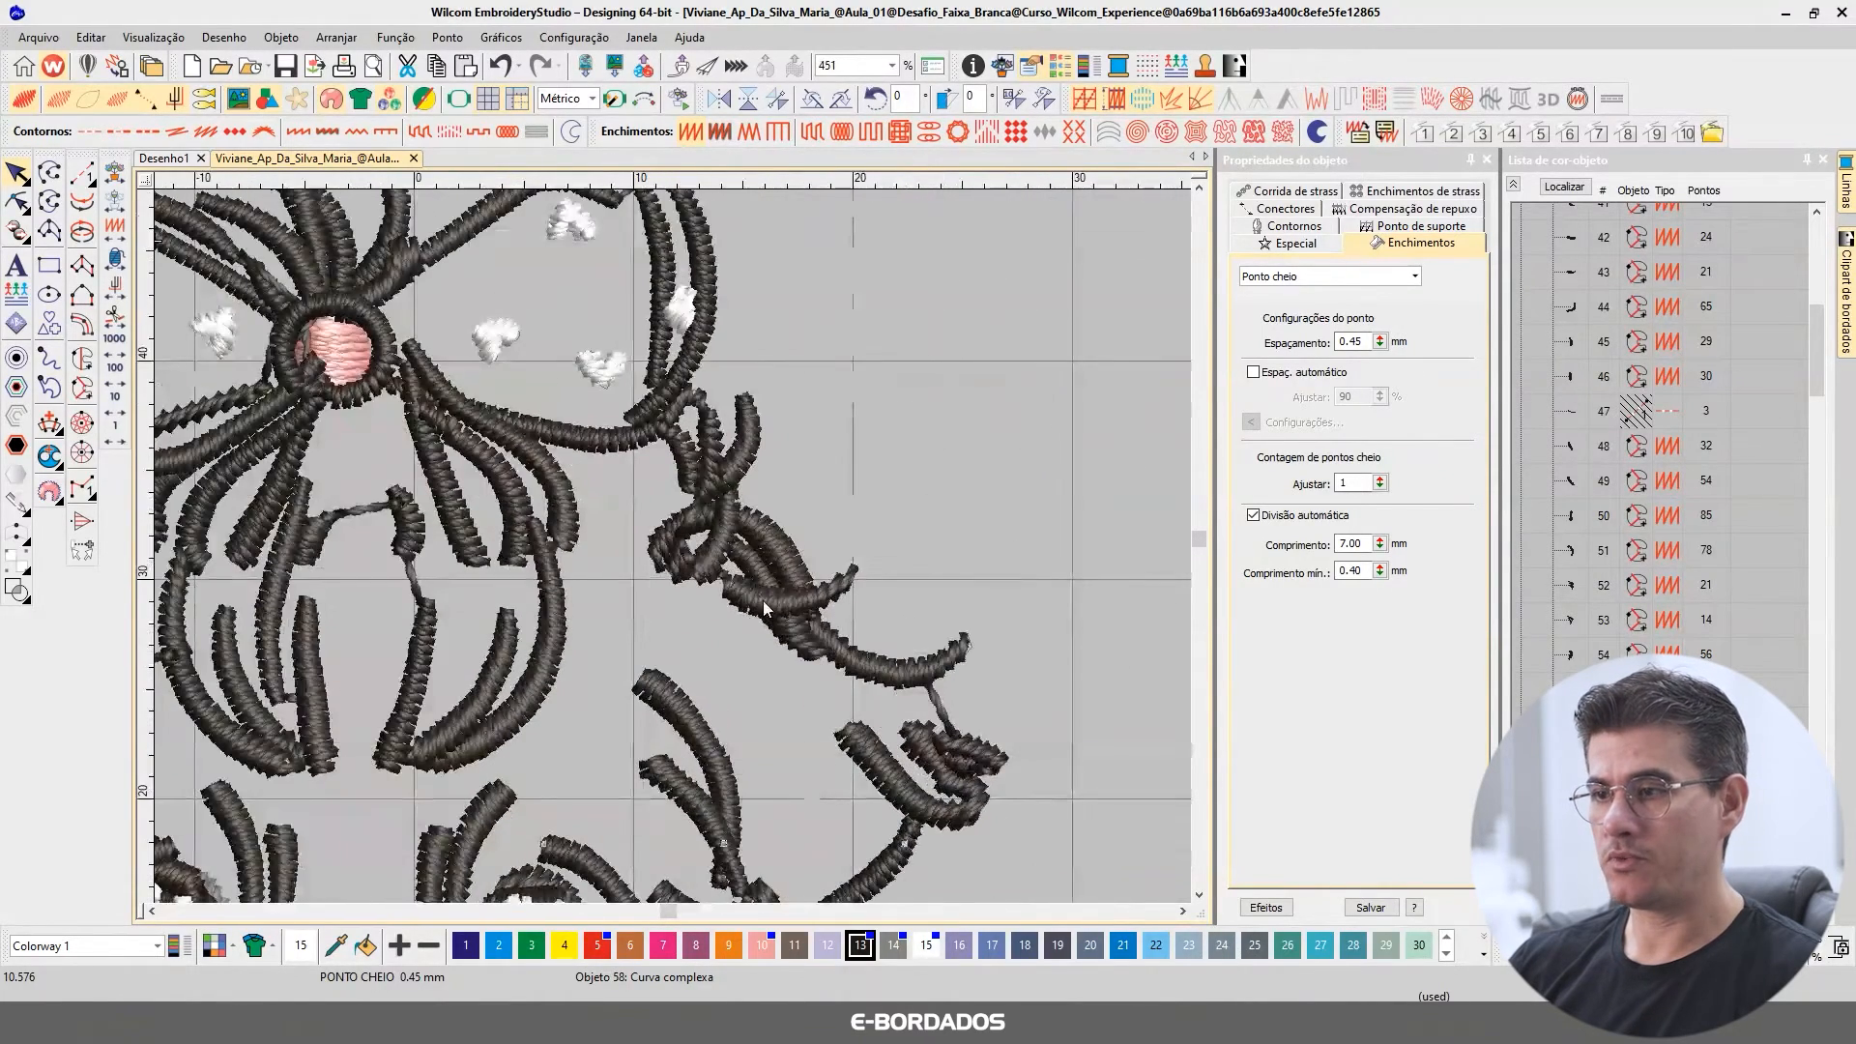
pyautogui.click(762, 600)
pyautogui.click(751, 577)
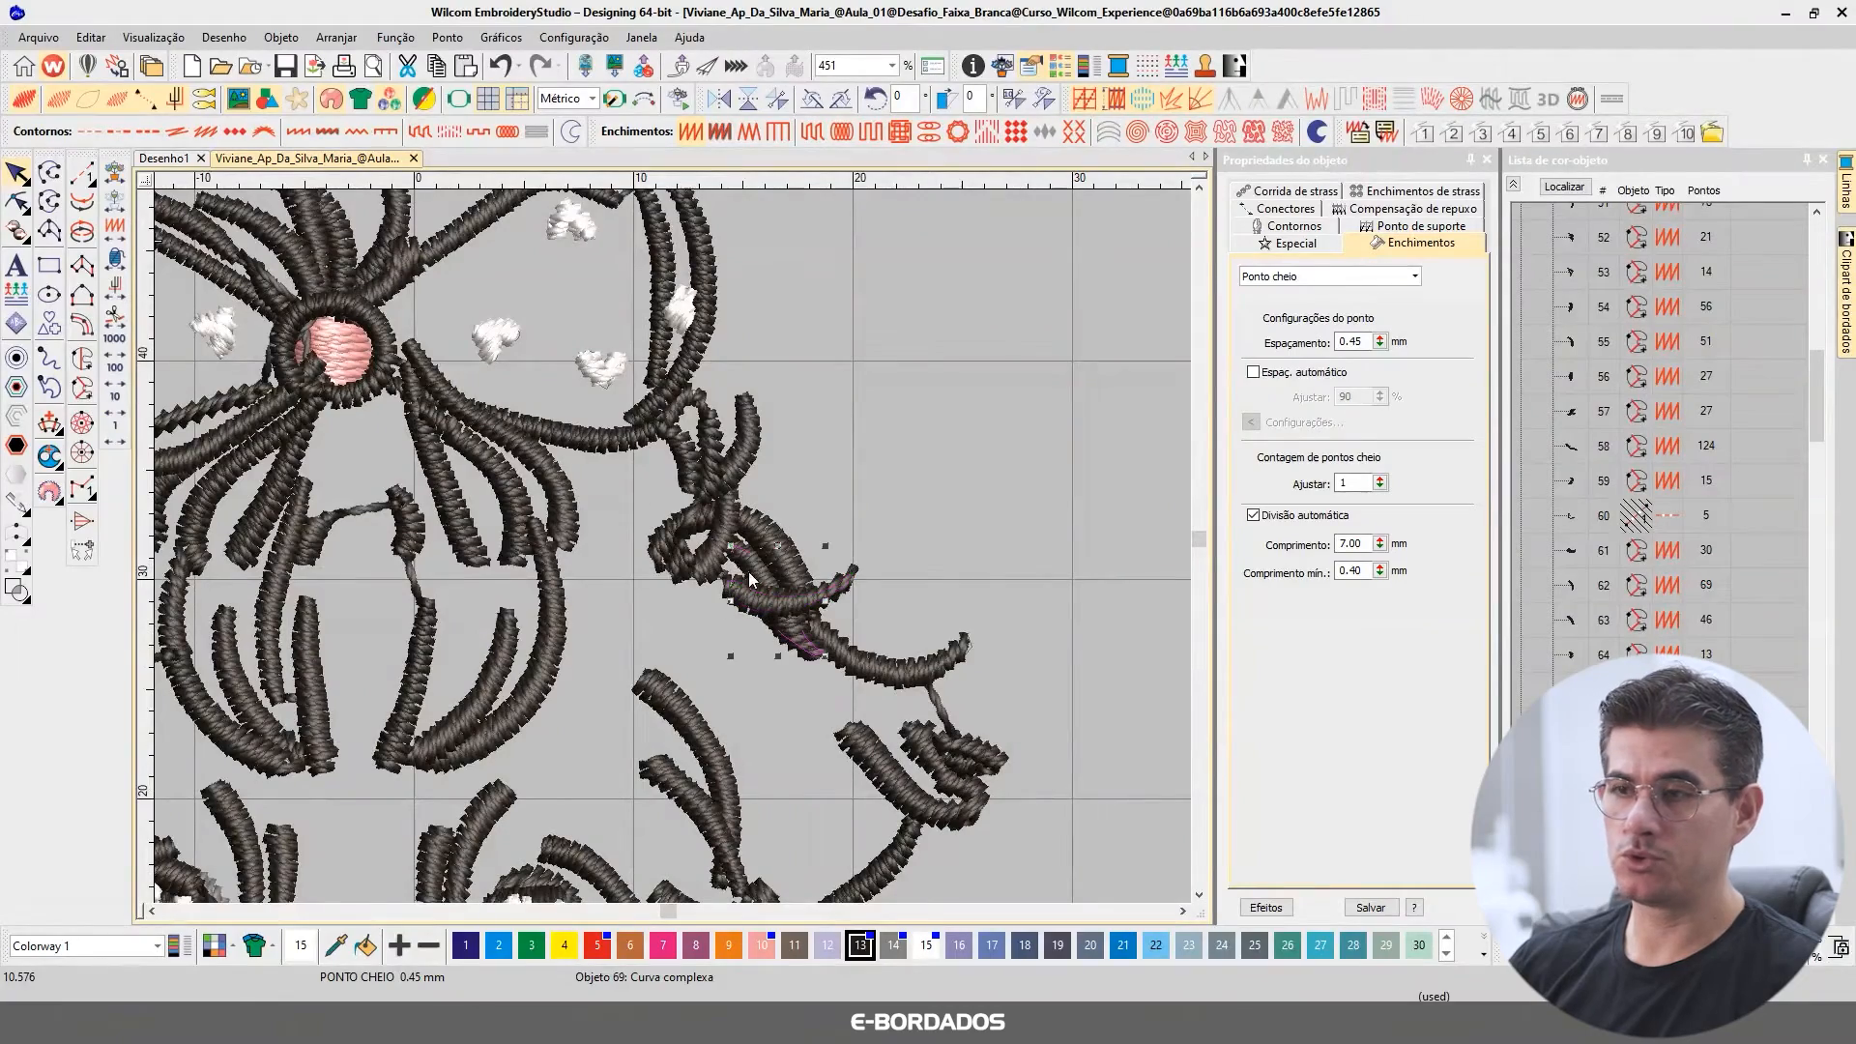
# Step: Switch off the realistic stitch view at the bow's knot and select the outline of the bow's left loop to inspect it
pyautogui.scroll(-2, 365, 385)
pyautogui.scroll(6, 588, 530)
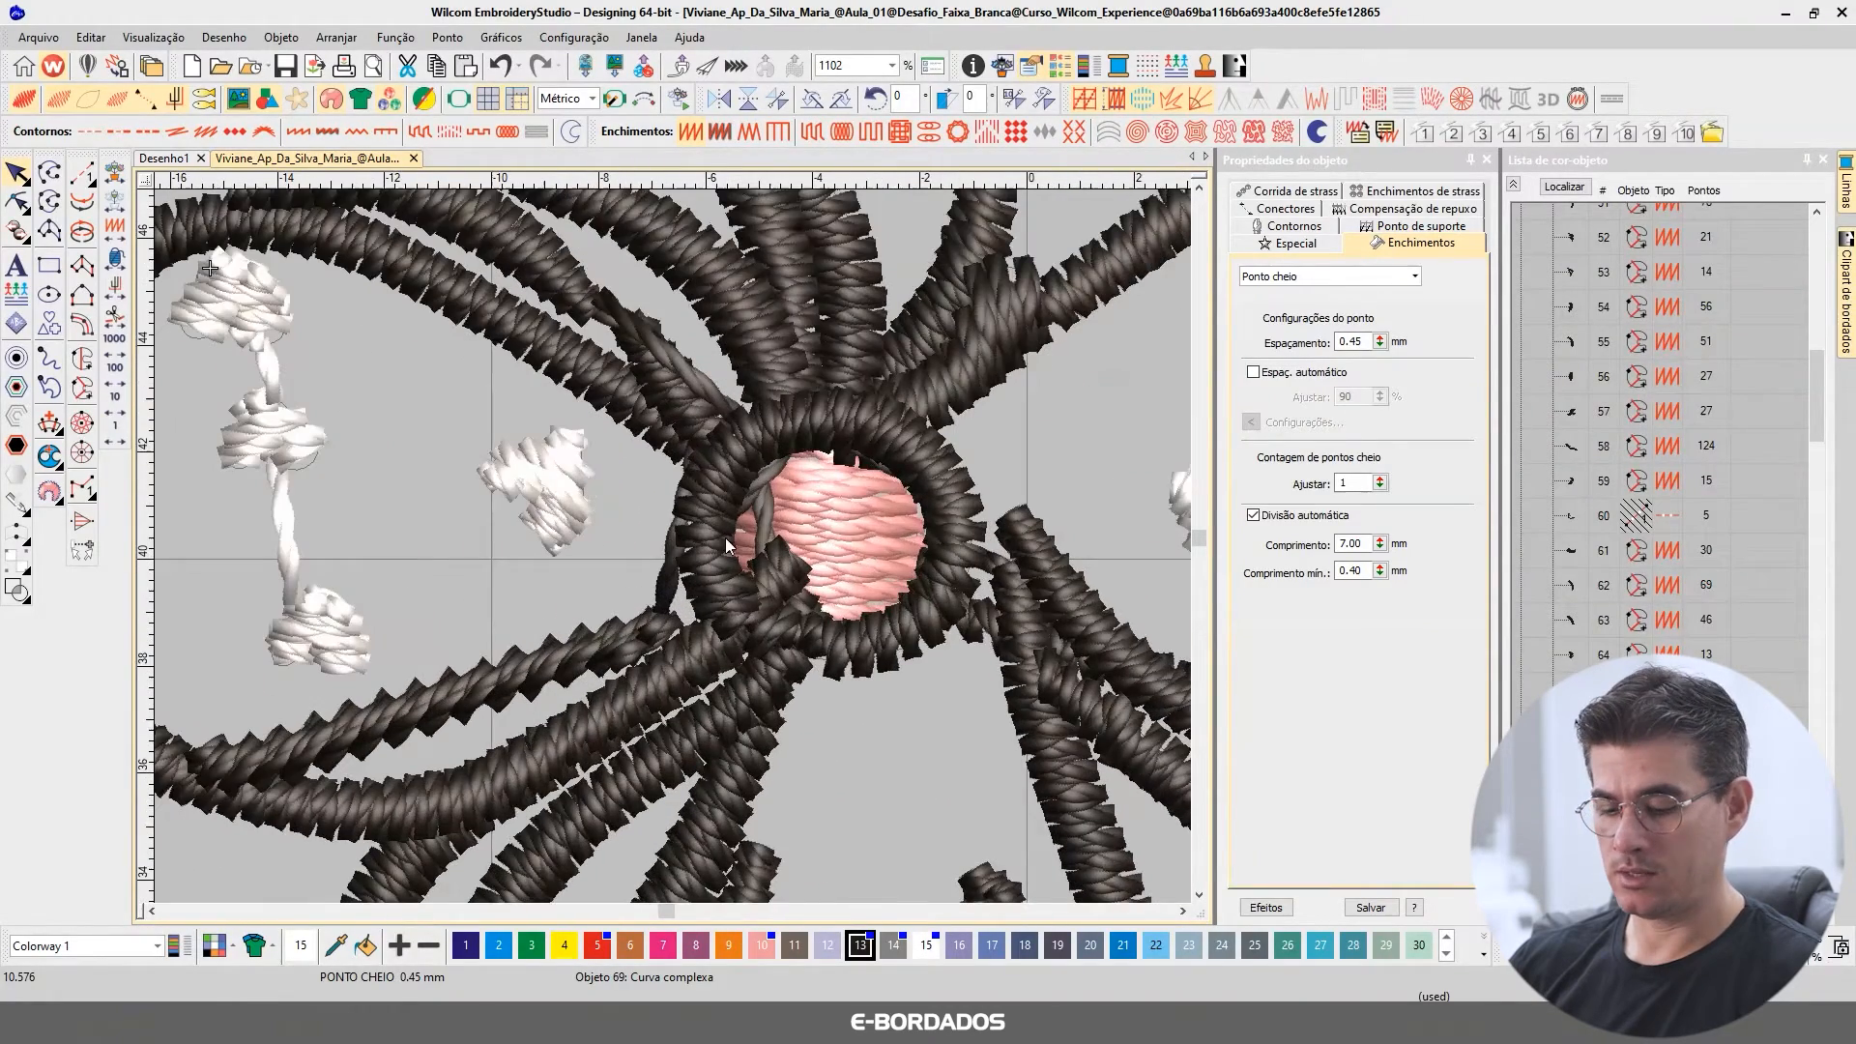
pyautogui.press('t')
pyautogui.click(706, 666)
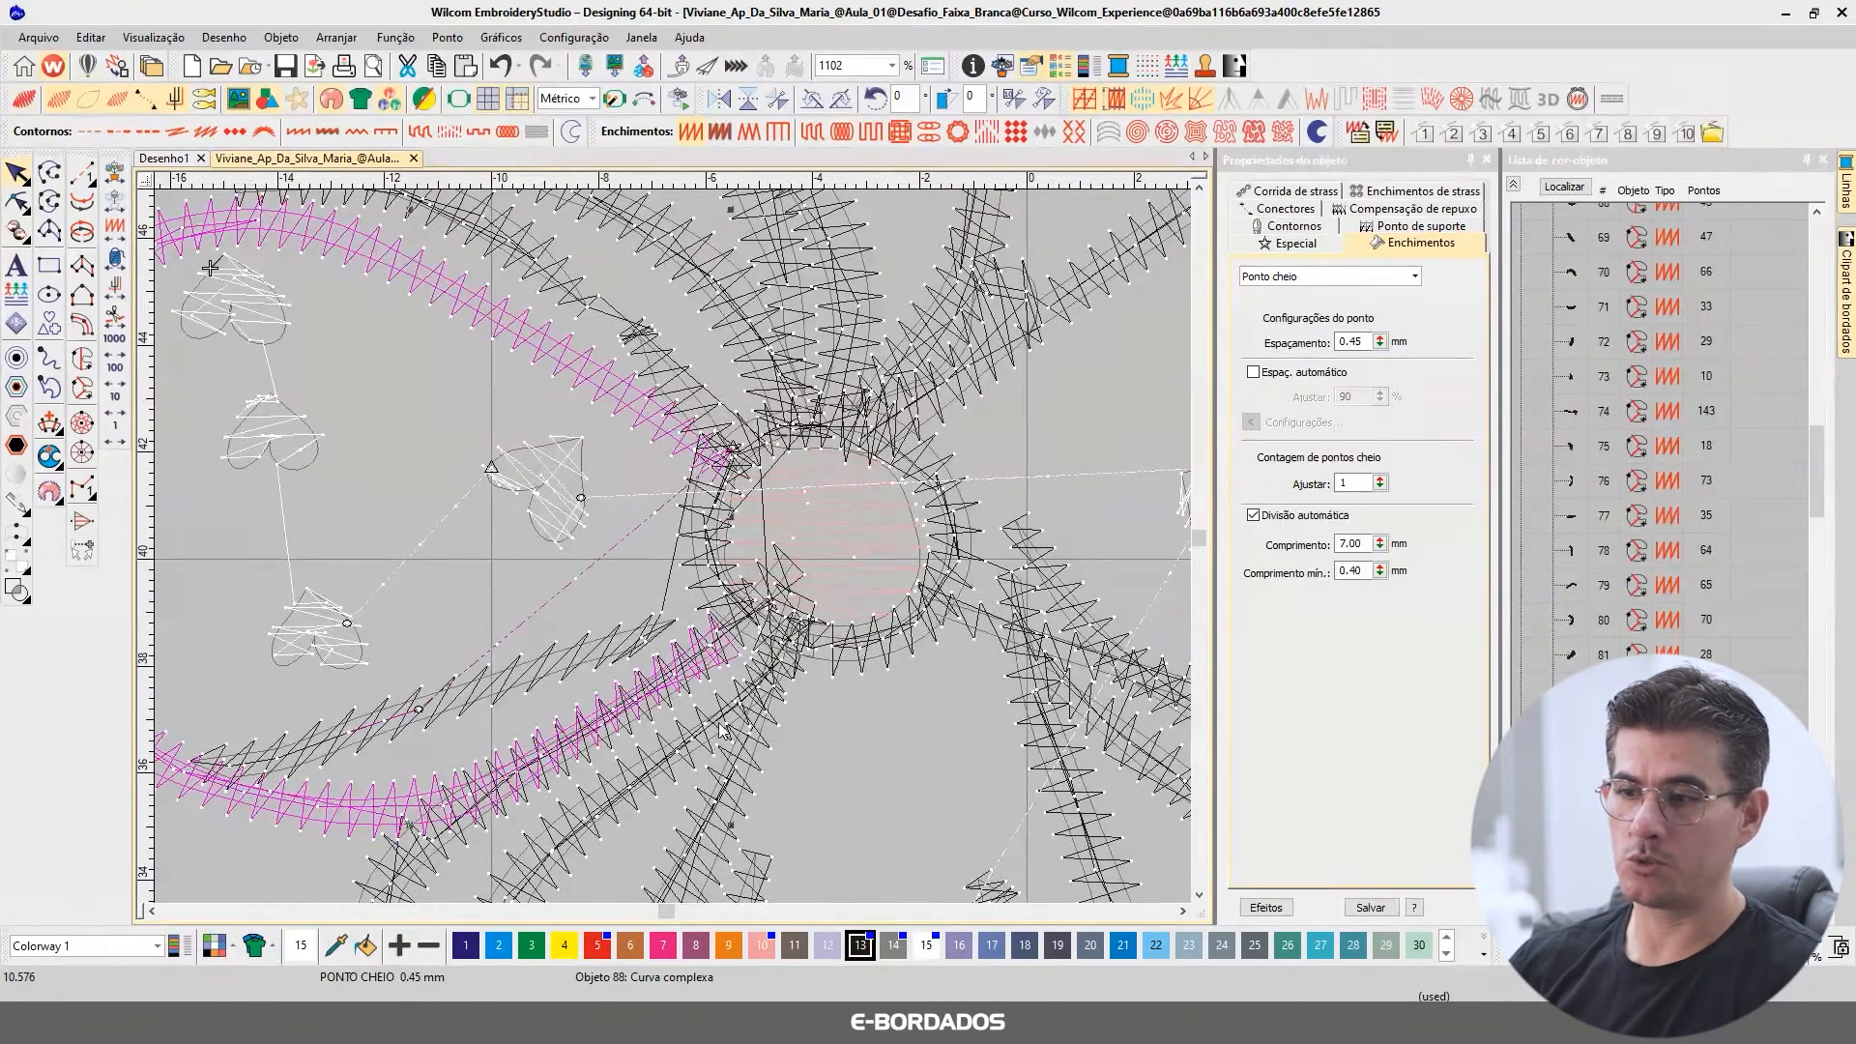
pyautogui.scroll(-2, 709, 674)
pyautogui.scroll(2, 713, 577)
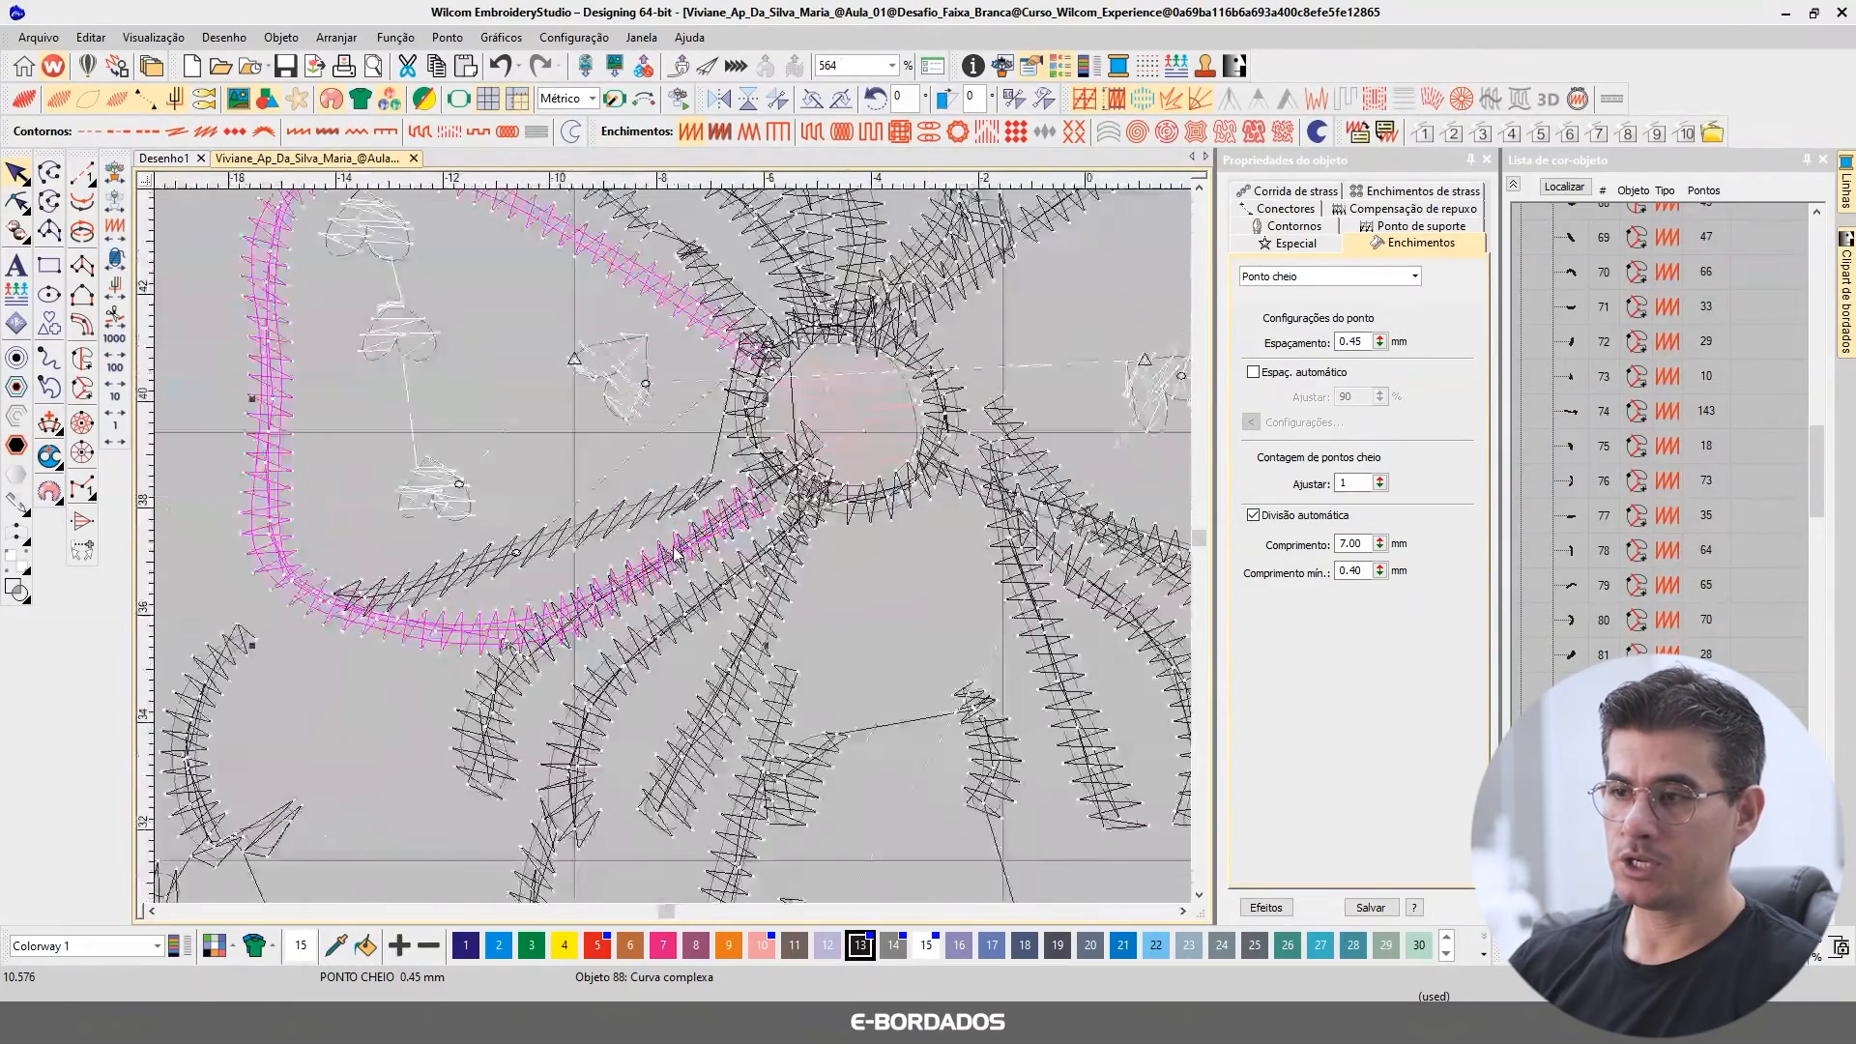
# Step: Compare the left bow loop and the strand below it in realistic and plain stitch view
pyautogui.press('t')
pyautogui.press('t')
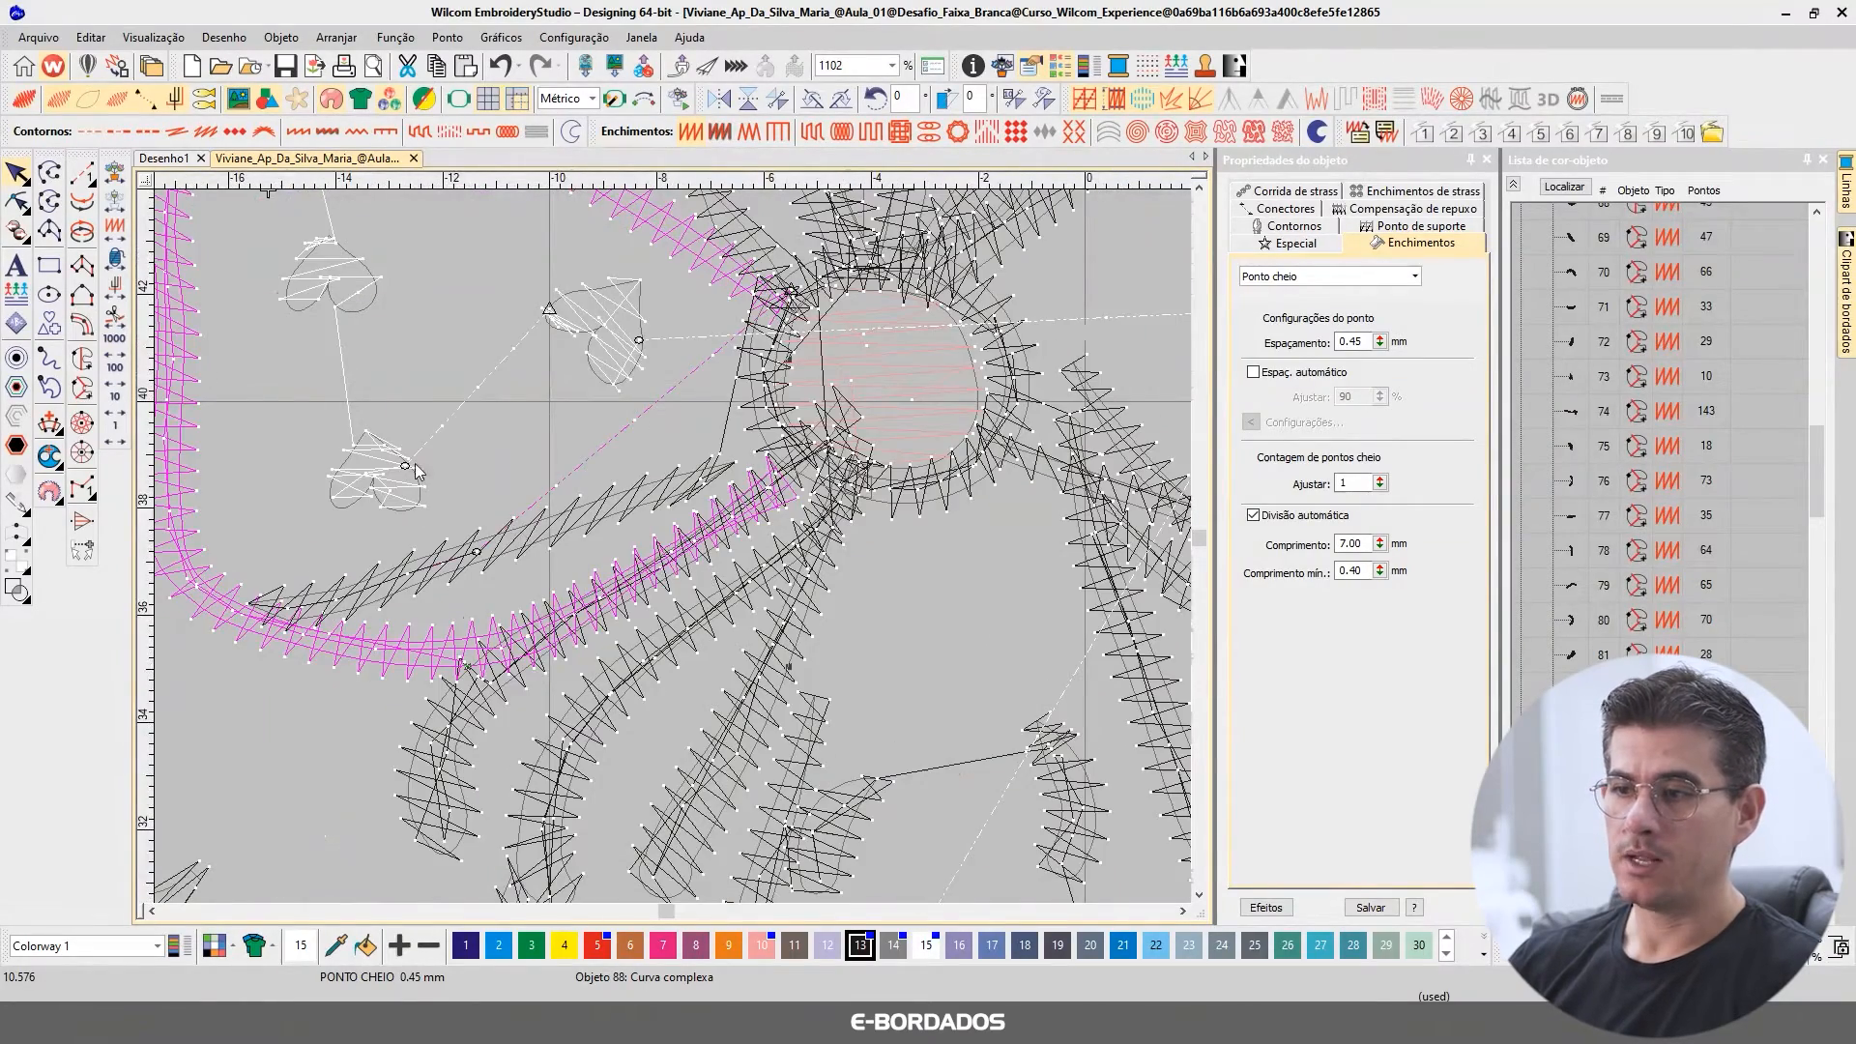
pyautogui.click(507, 698)
pyautogui.press('t')
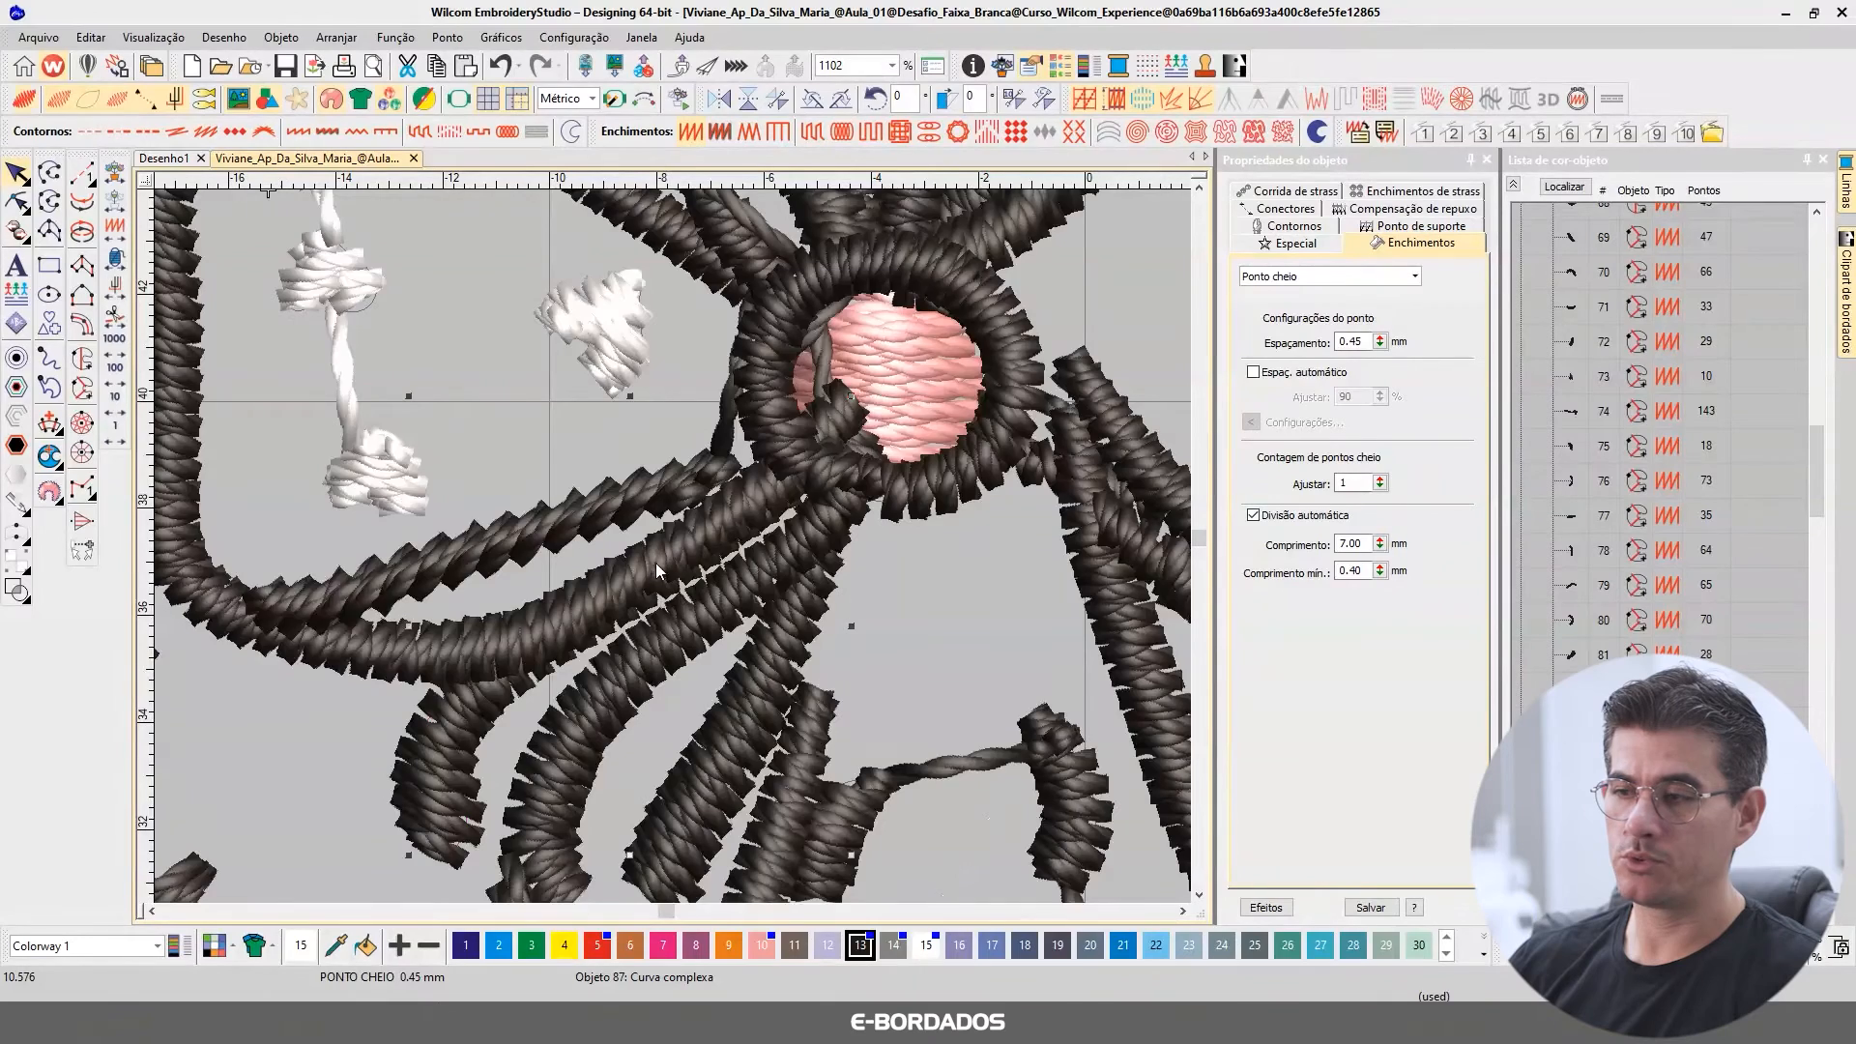
pyautogui.press('t')
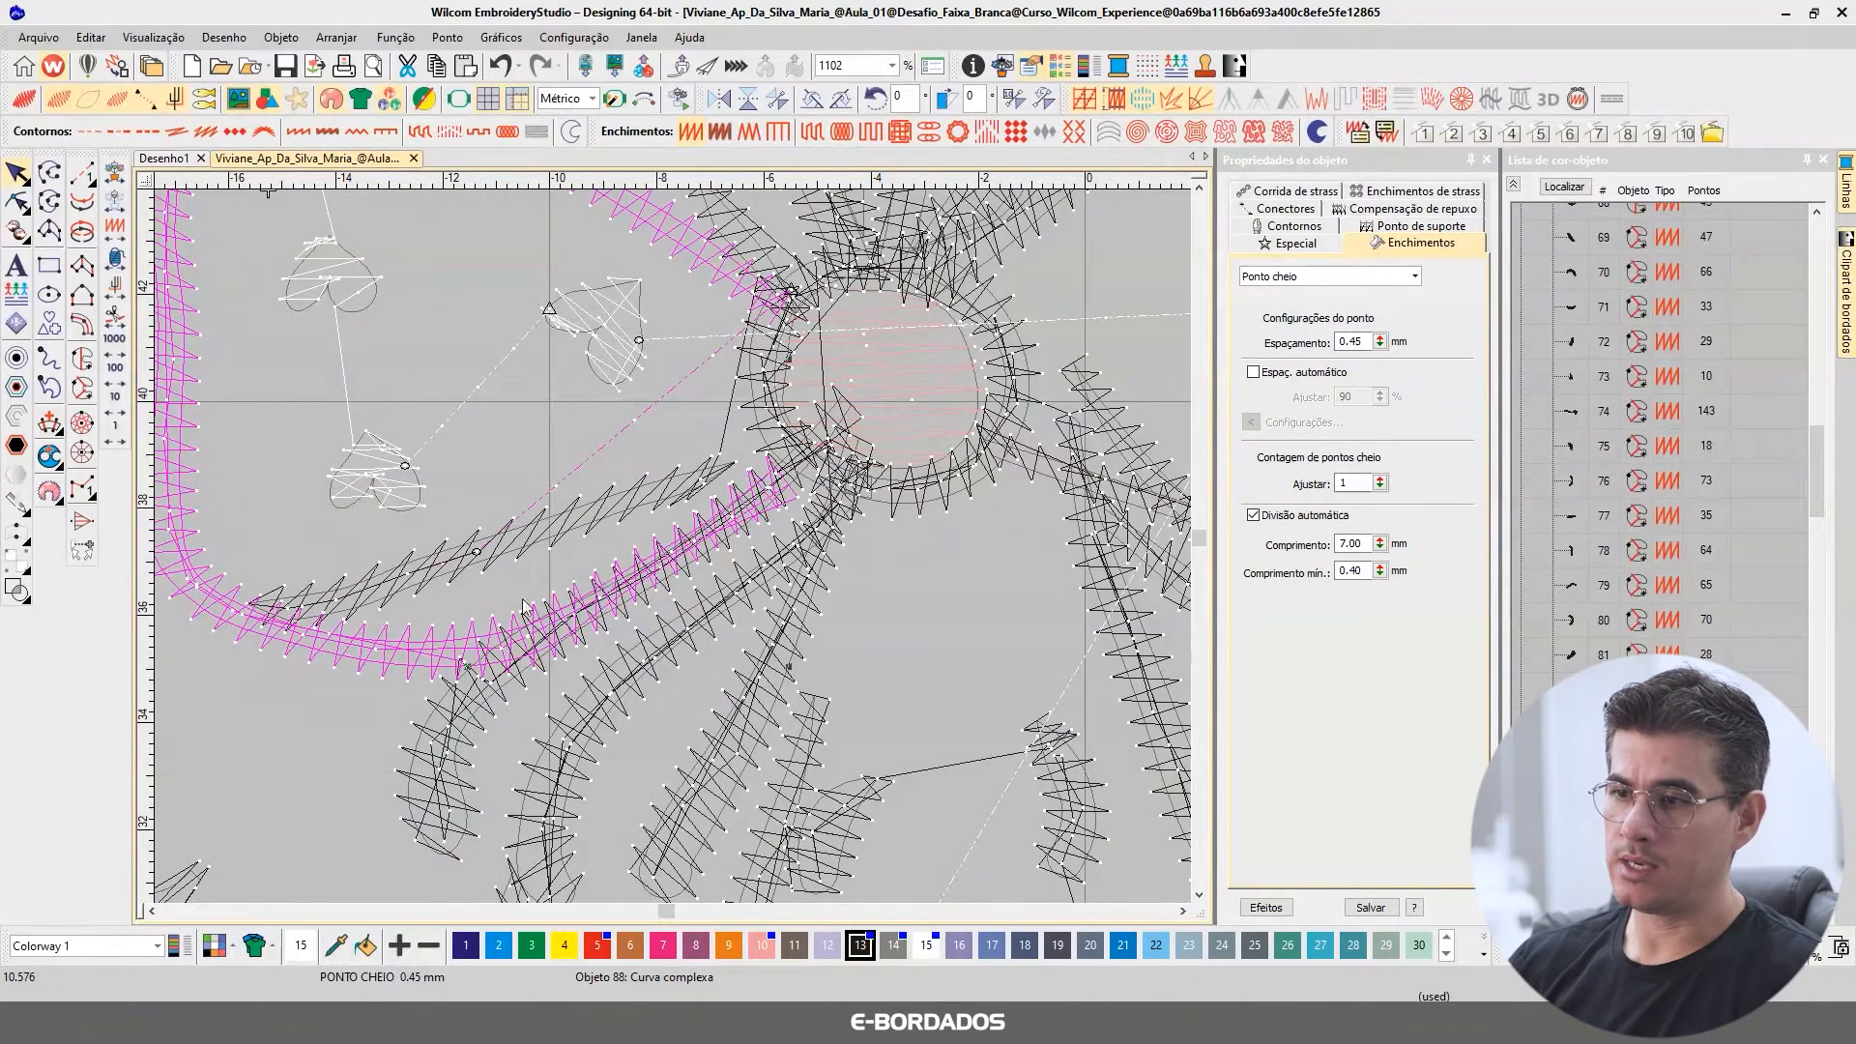
pyautogui.scroll(-1, 682, 547)
pyautogui.scroll(-1, 591, 450)
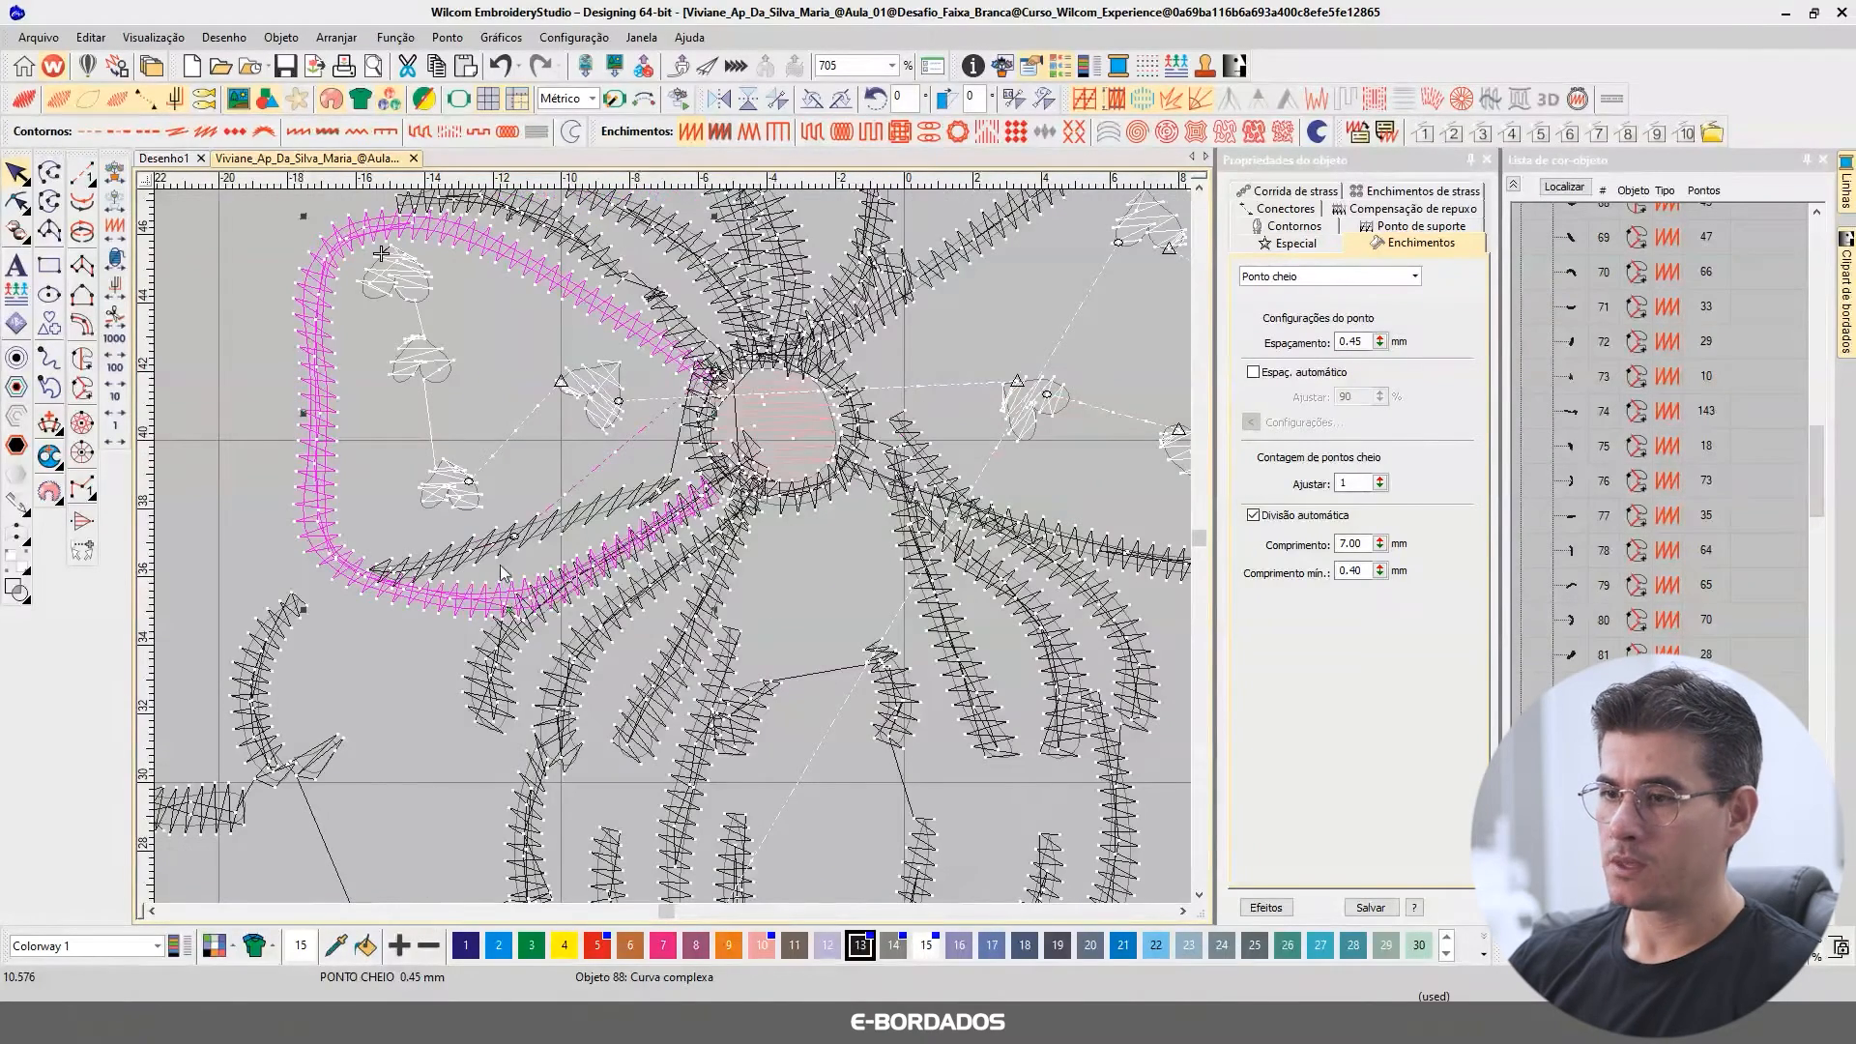
# Step: Select the left loop outline and the strand below it in turn, examine their overlap, and restore the realistic stitch view
pyautogui.click(494, 661)
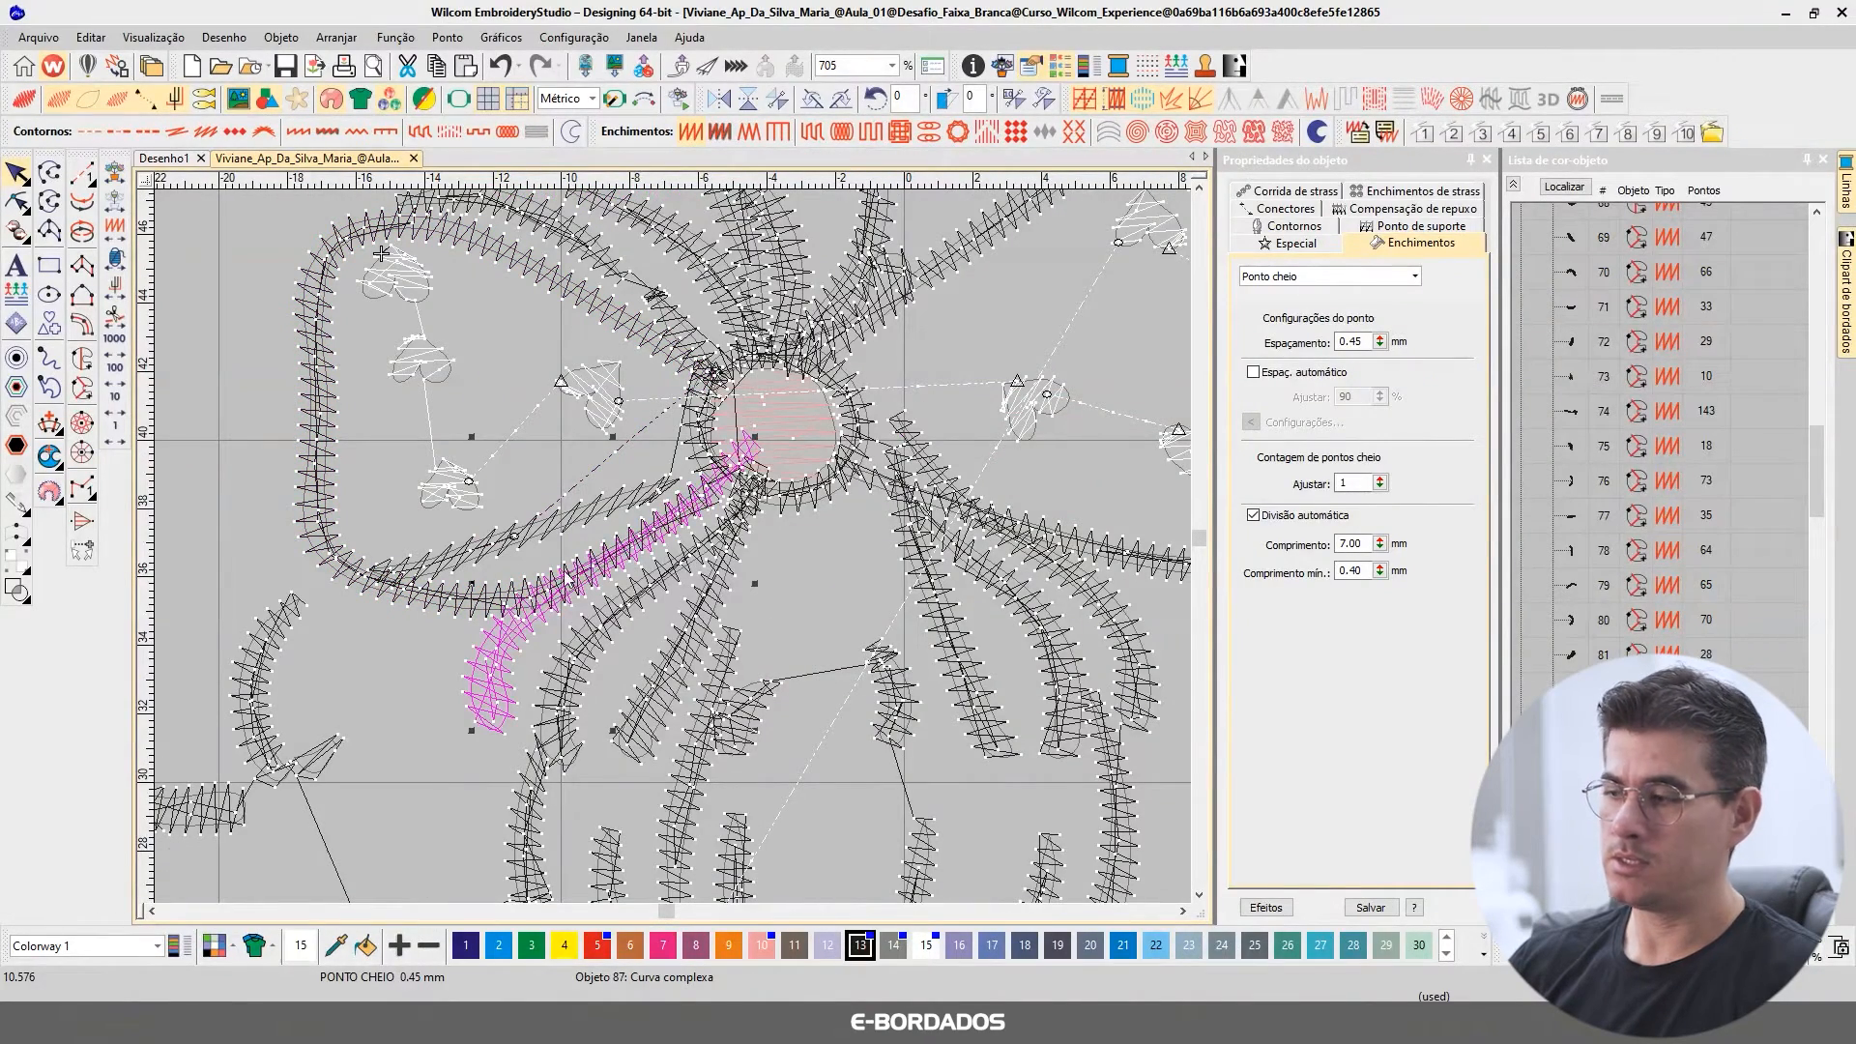
pyautogui.click(445, 603)
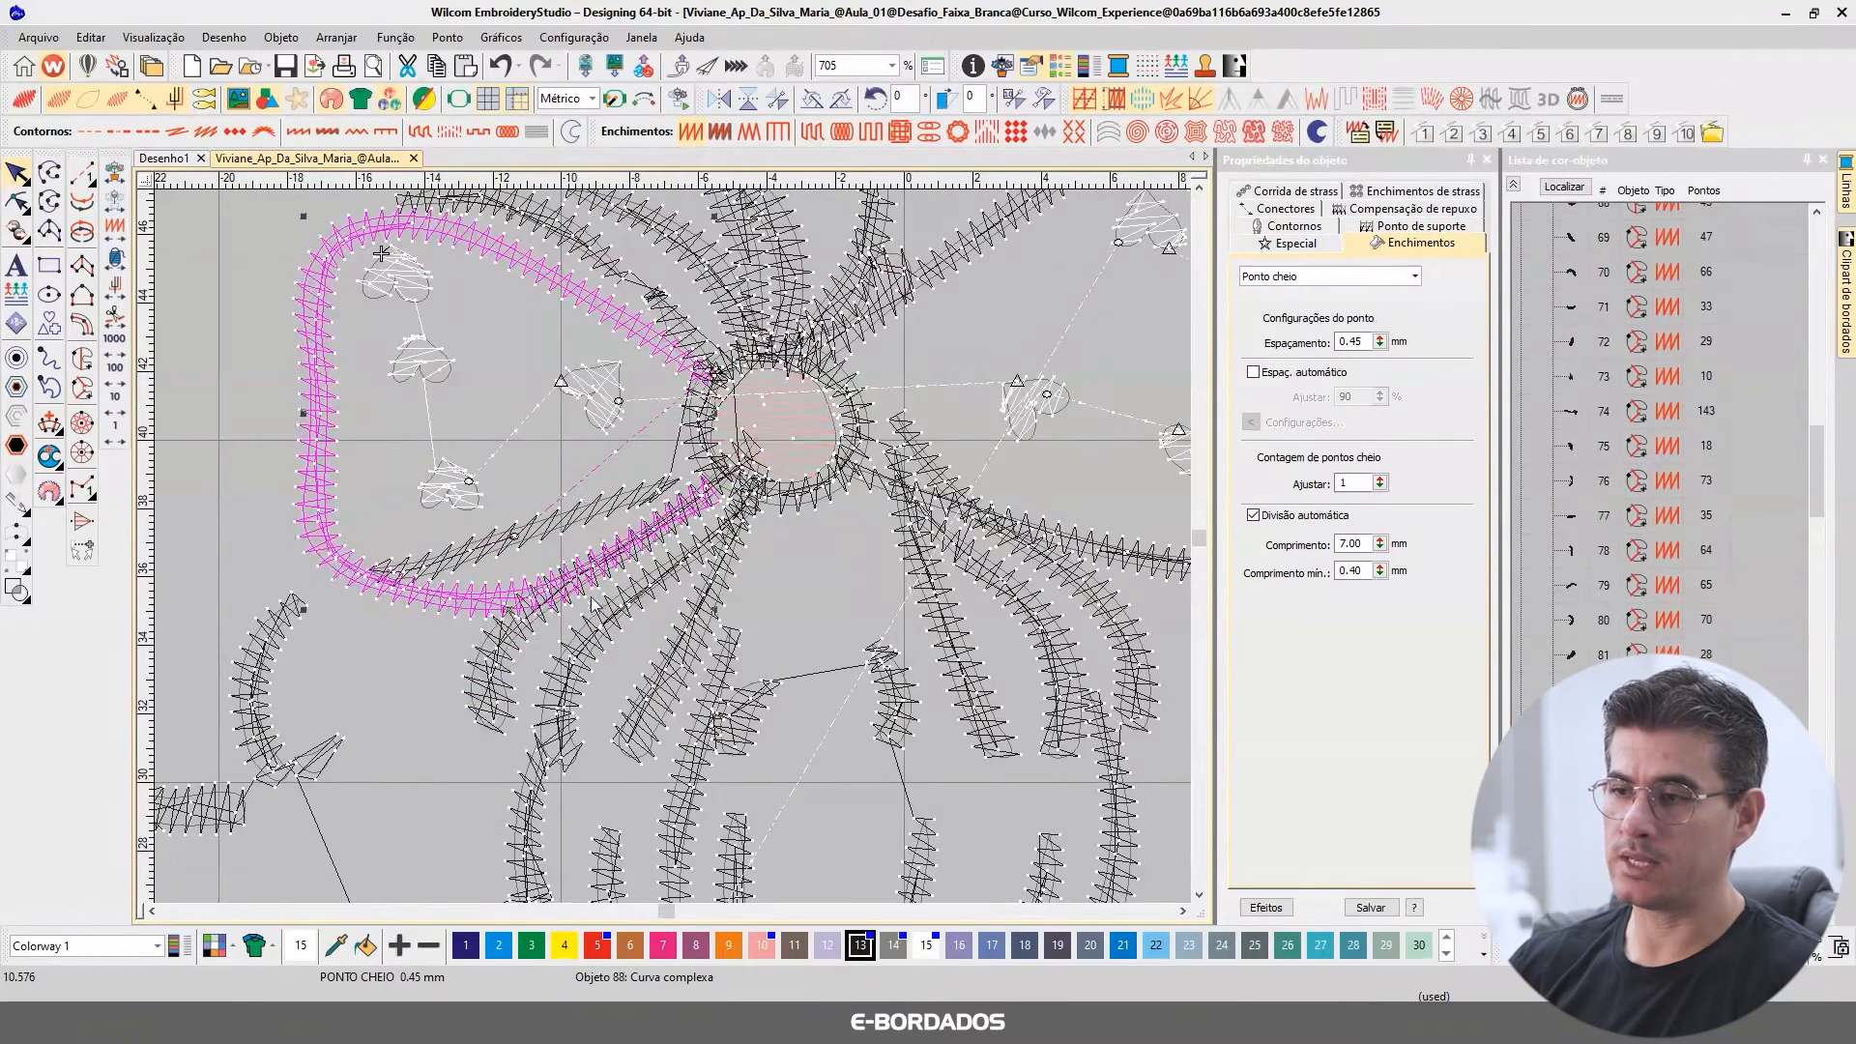
pyautogui.click(510, 656)
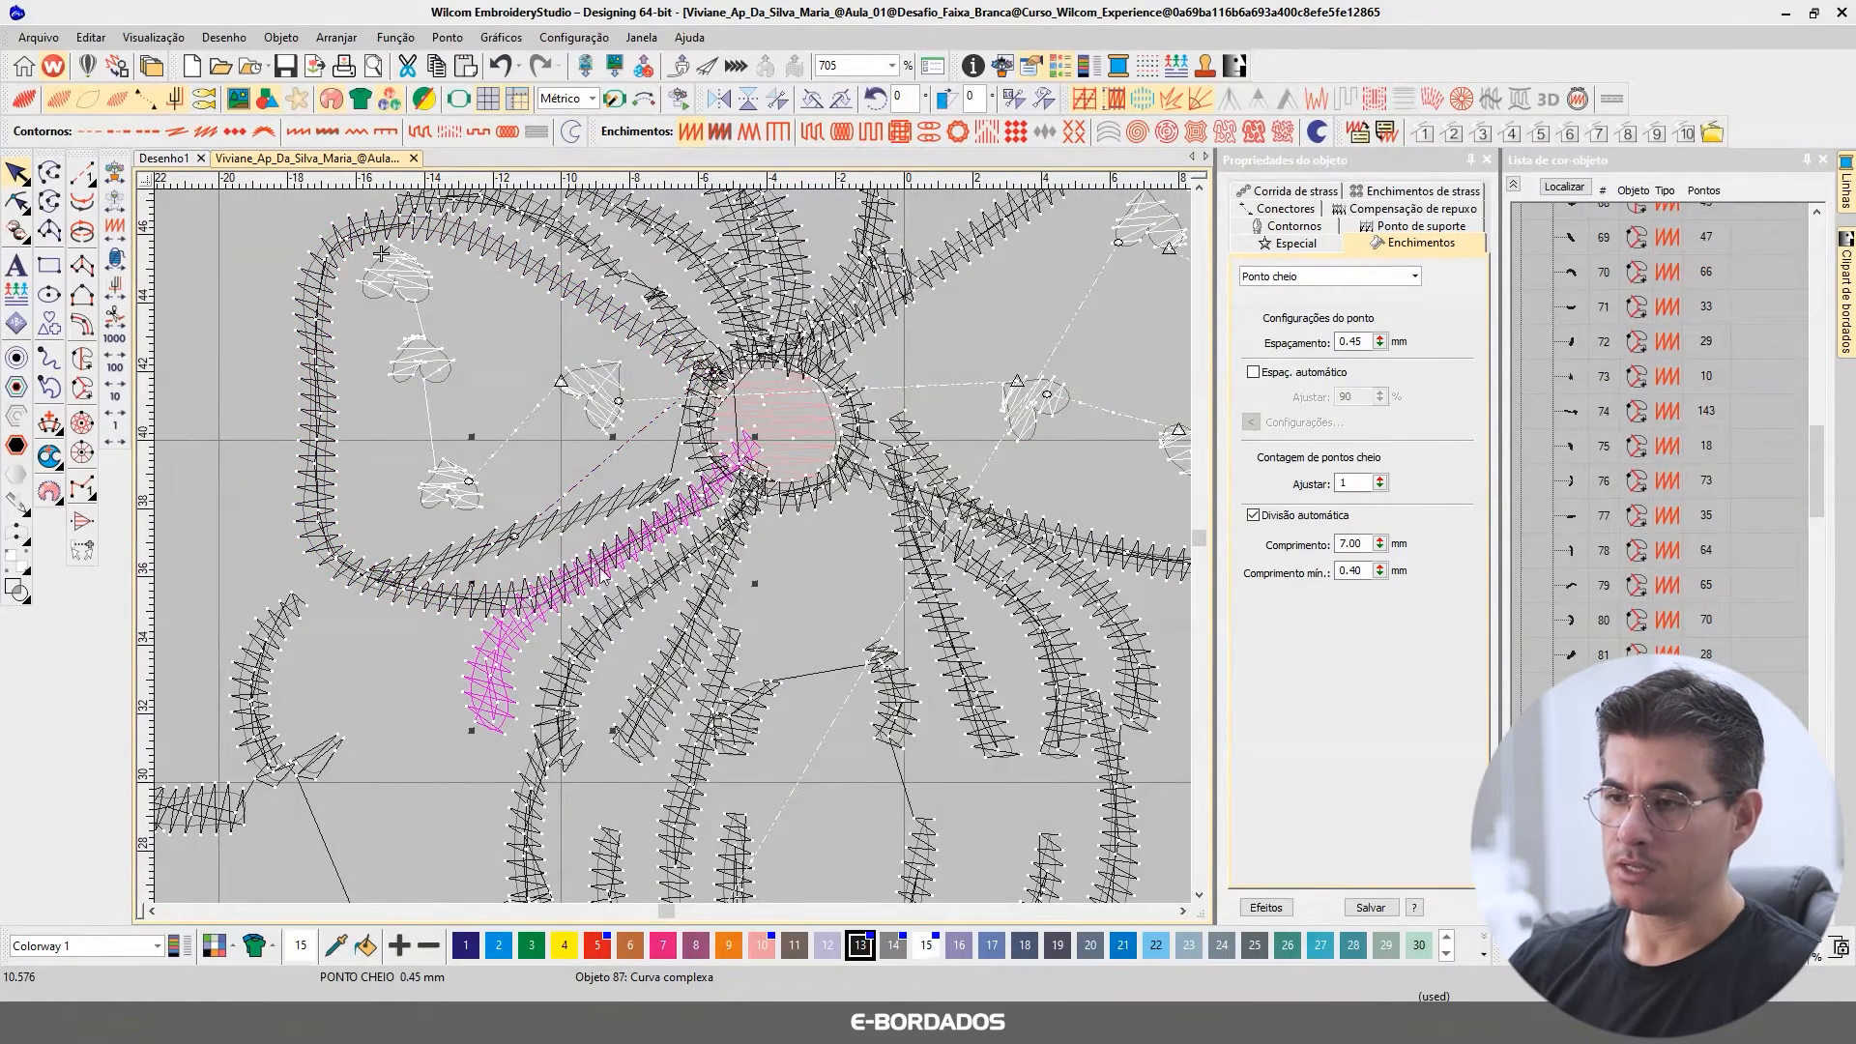
pyautogui.scroll(4, 663, 539)
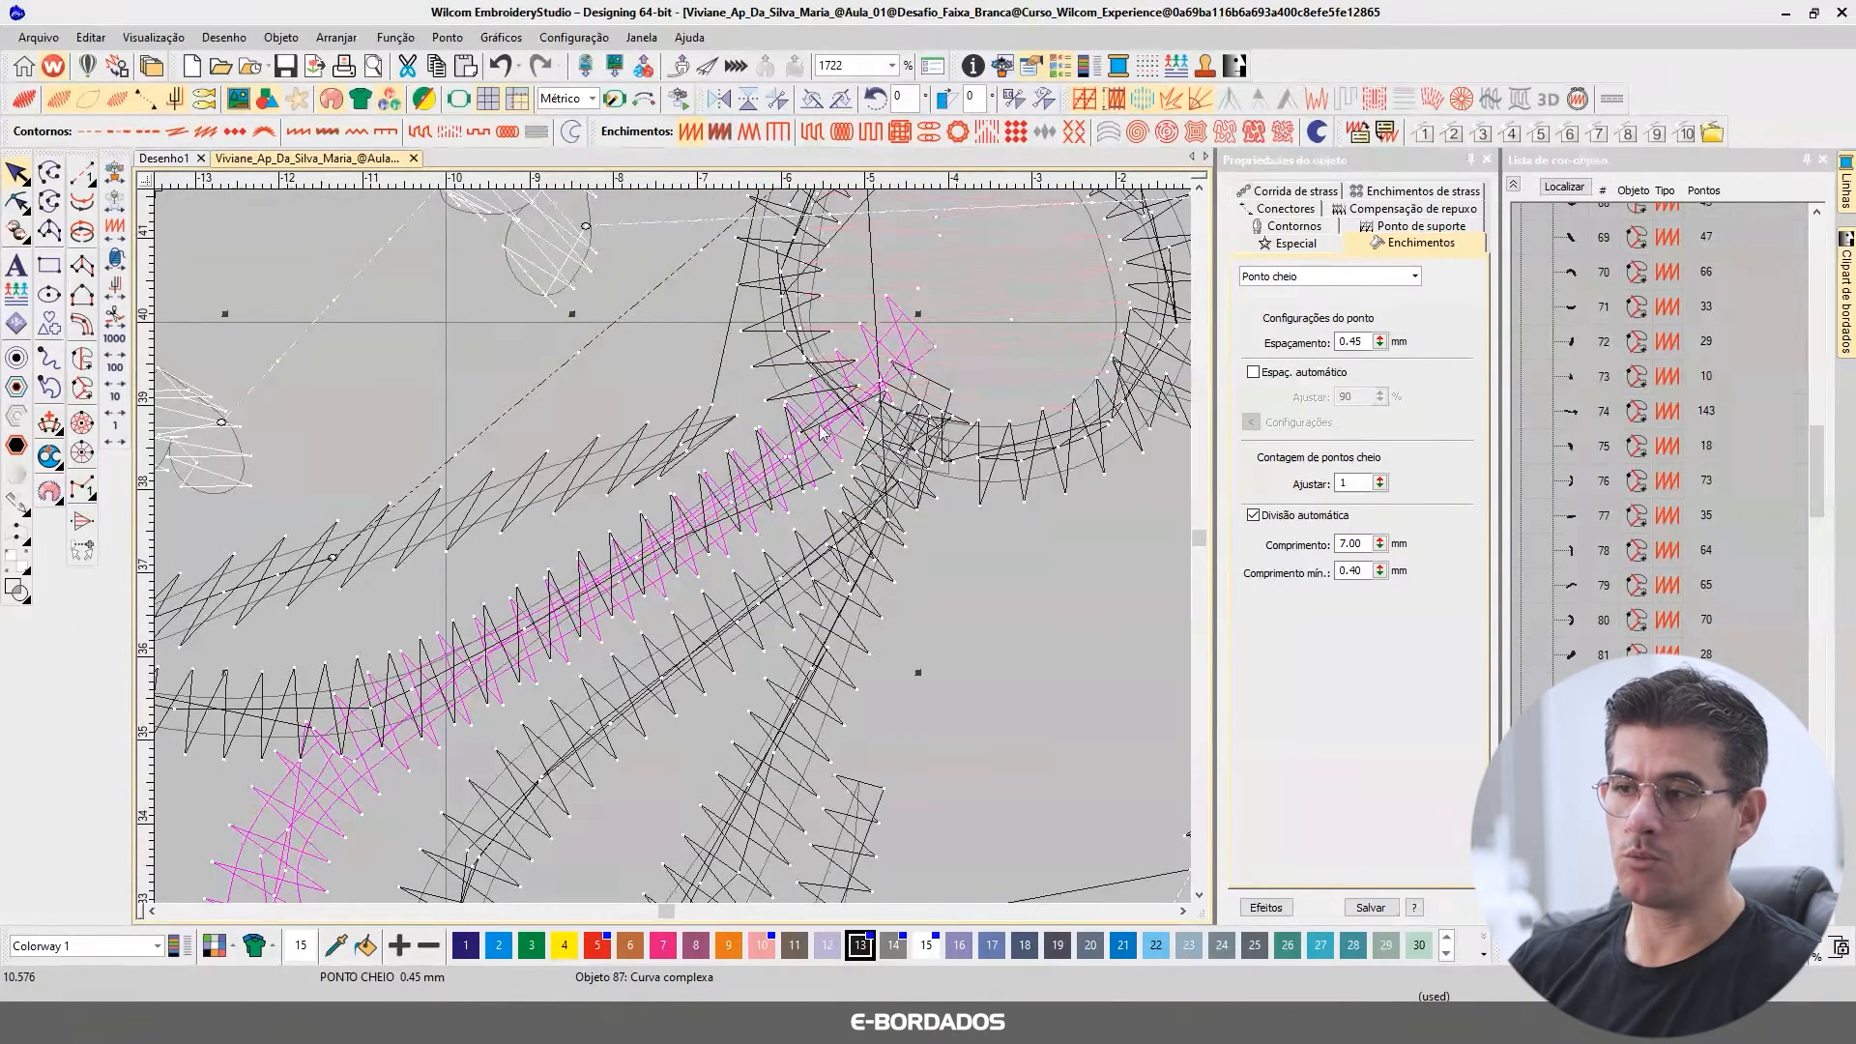
pyautogui.scroll(-3, 633, 582)
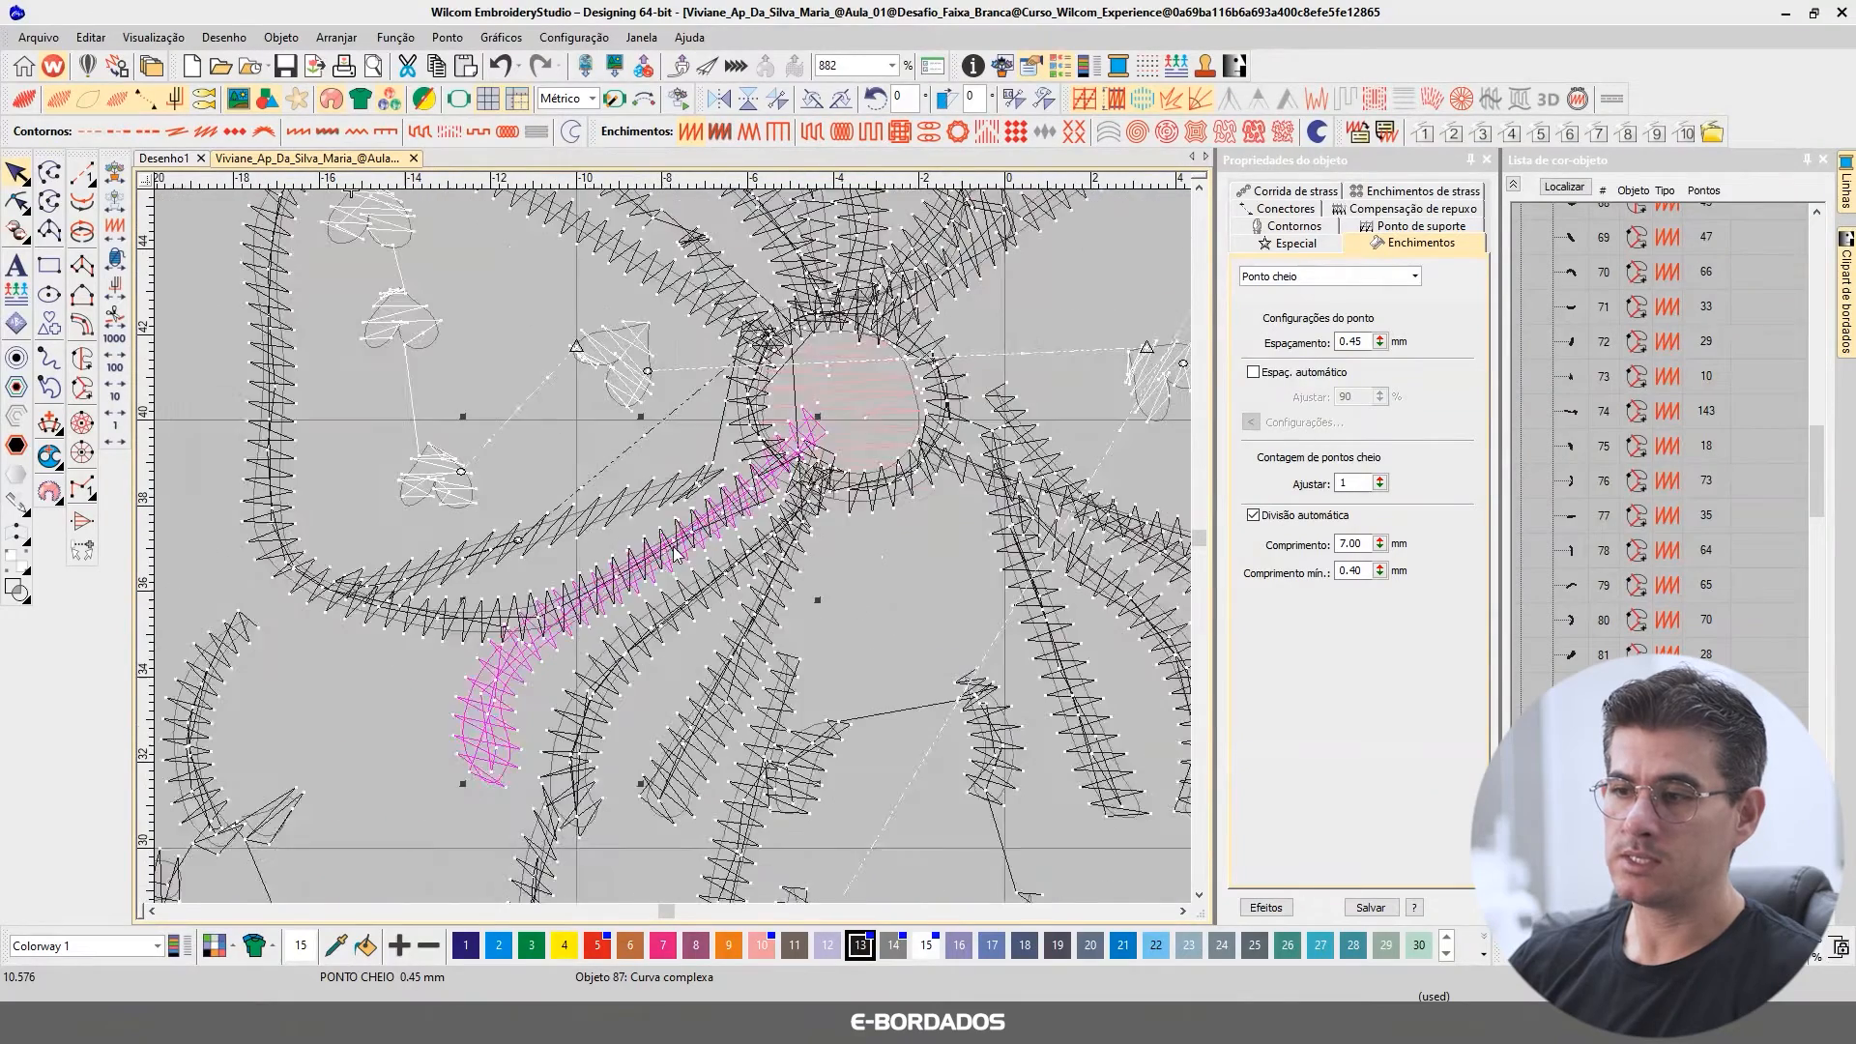
pyautogui.press('t')
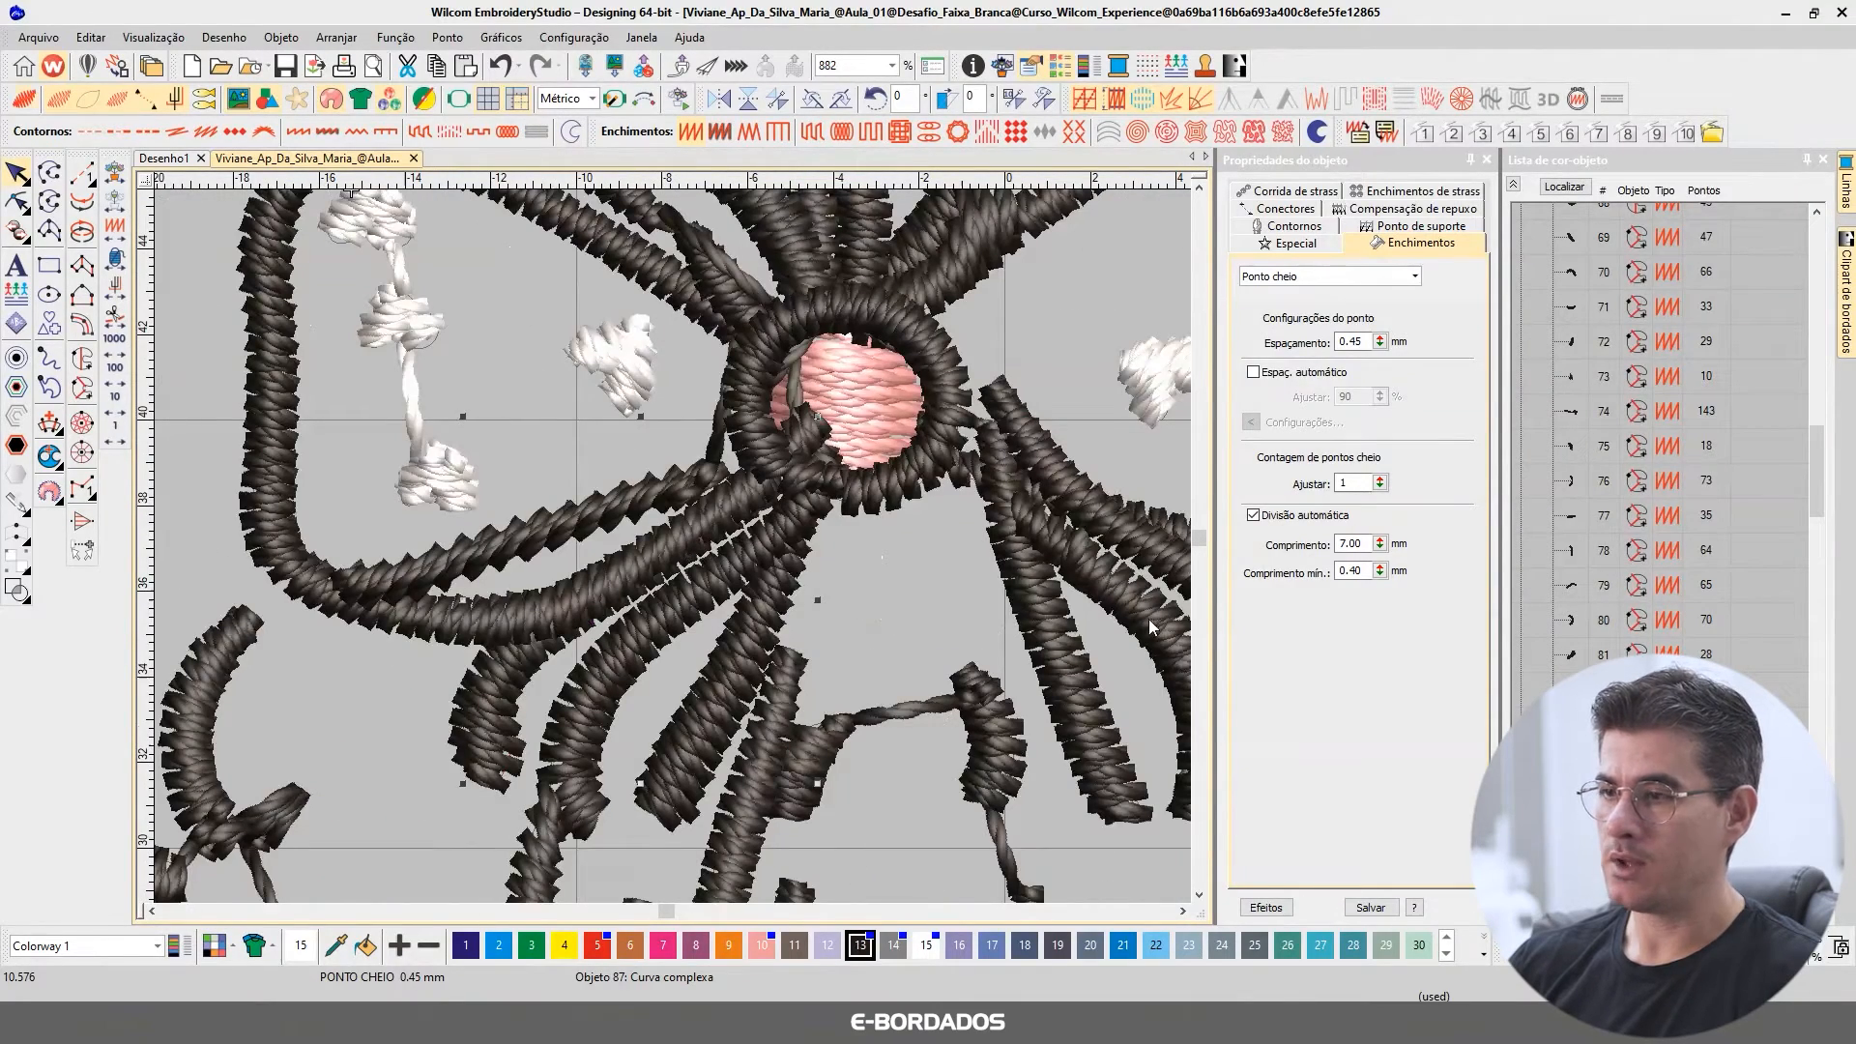
# Step: Show the reshape points of the strand ending in the bow's knot, examine that end, and return to object selection
pyautogui.click(18, 201)
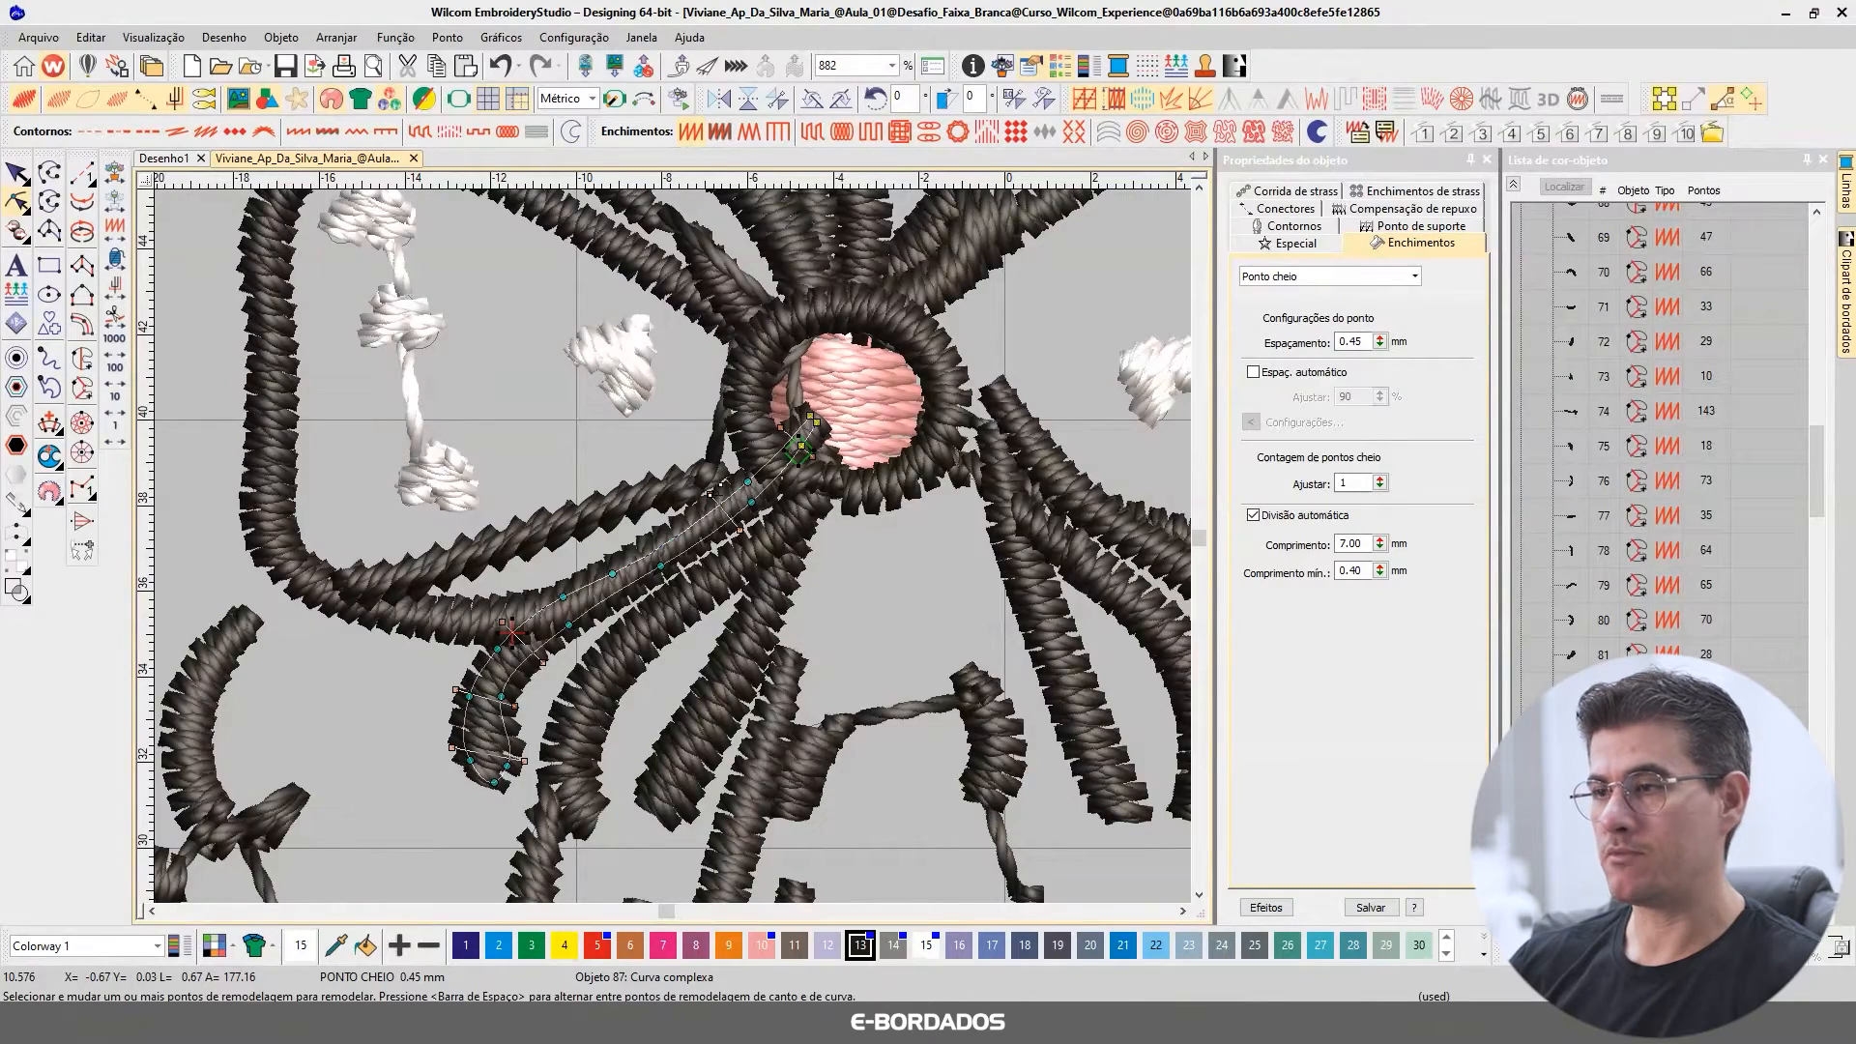
pyautogui.scroll(-1, 803, 487)
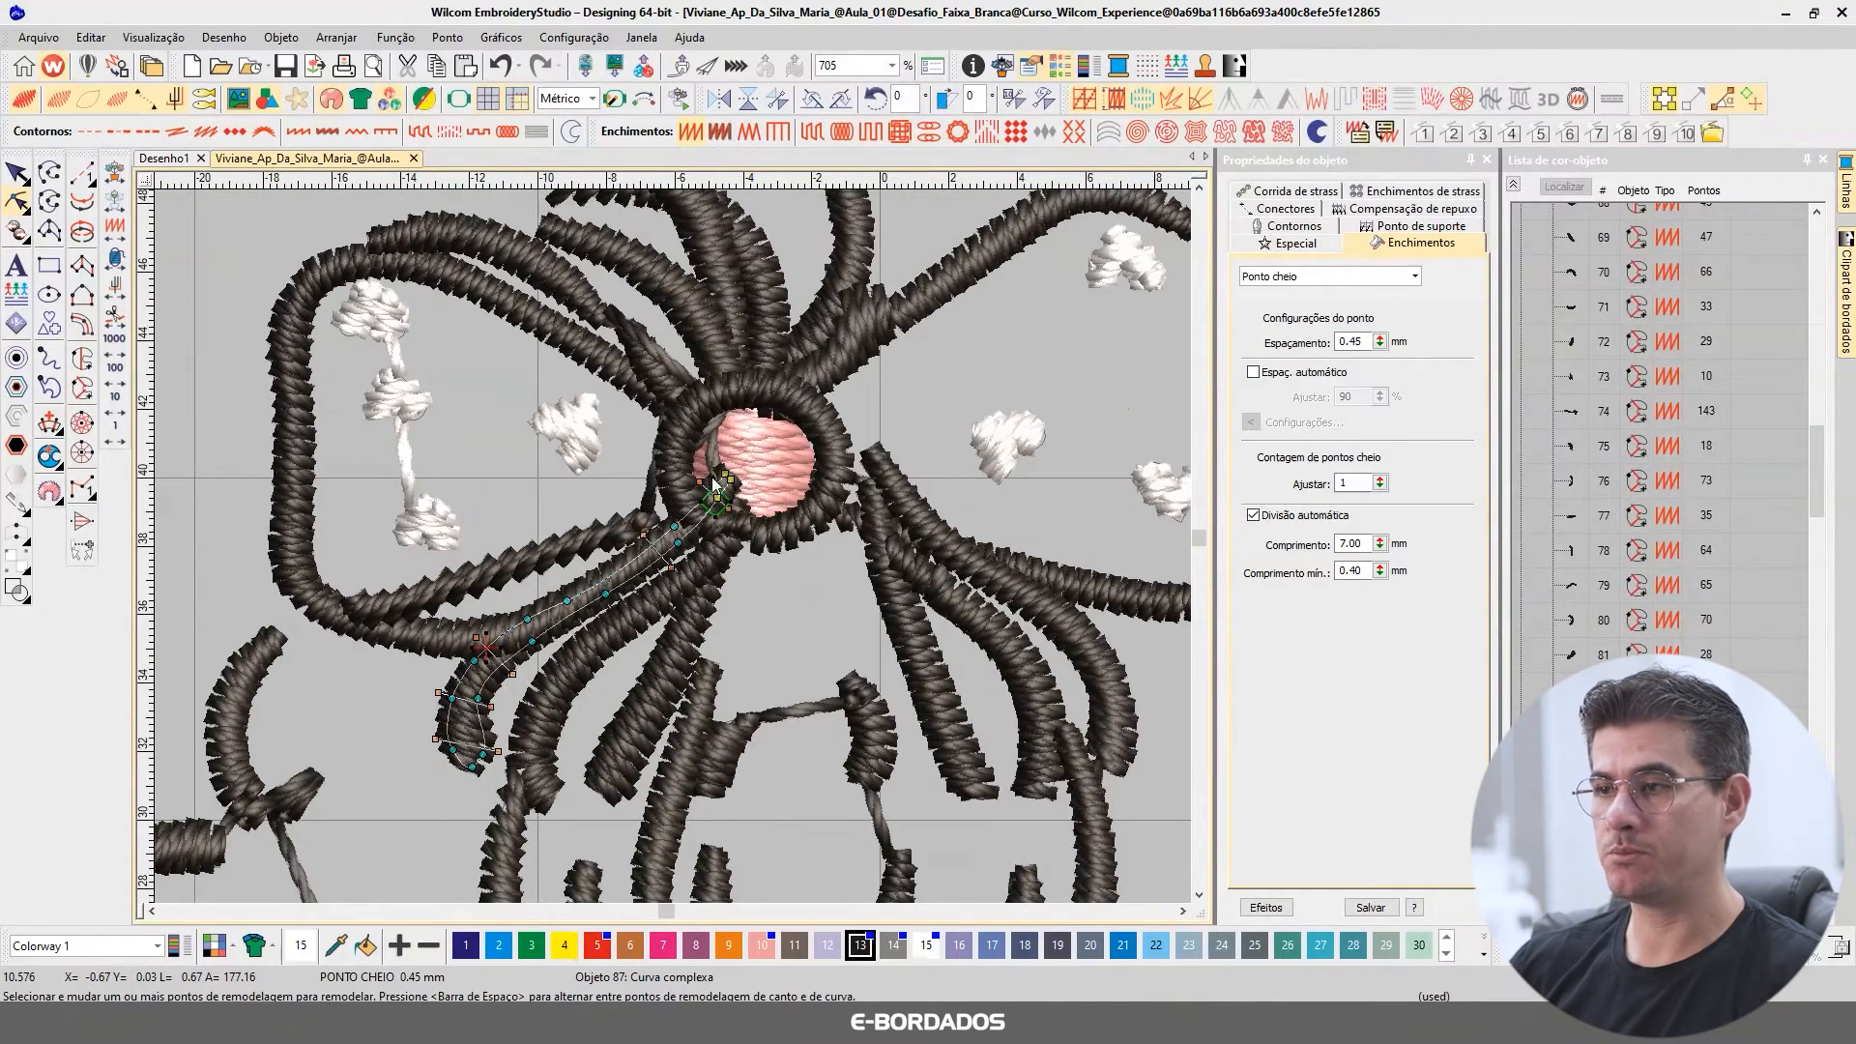
pyautogui.scroll(2, 739, 469)
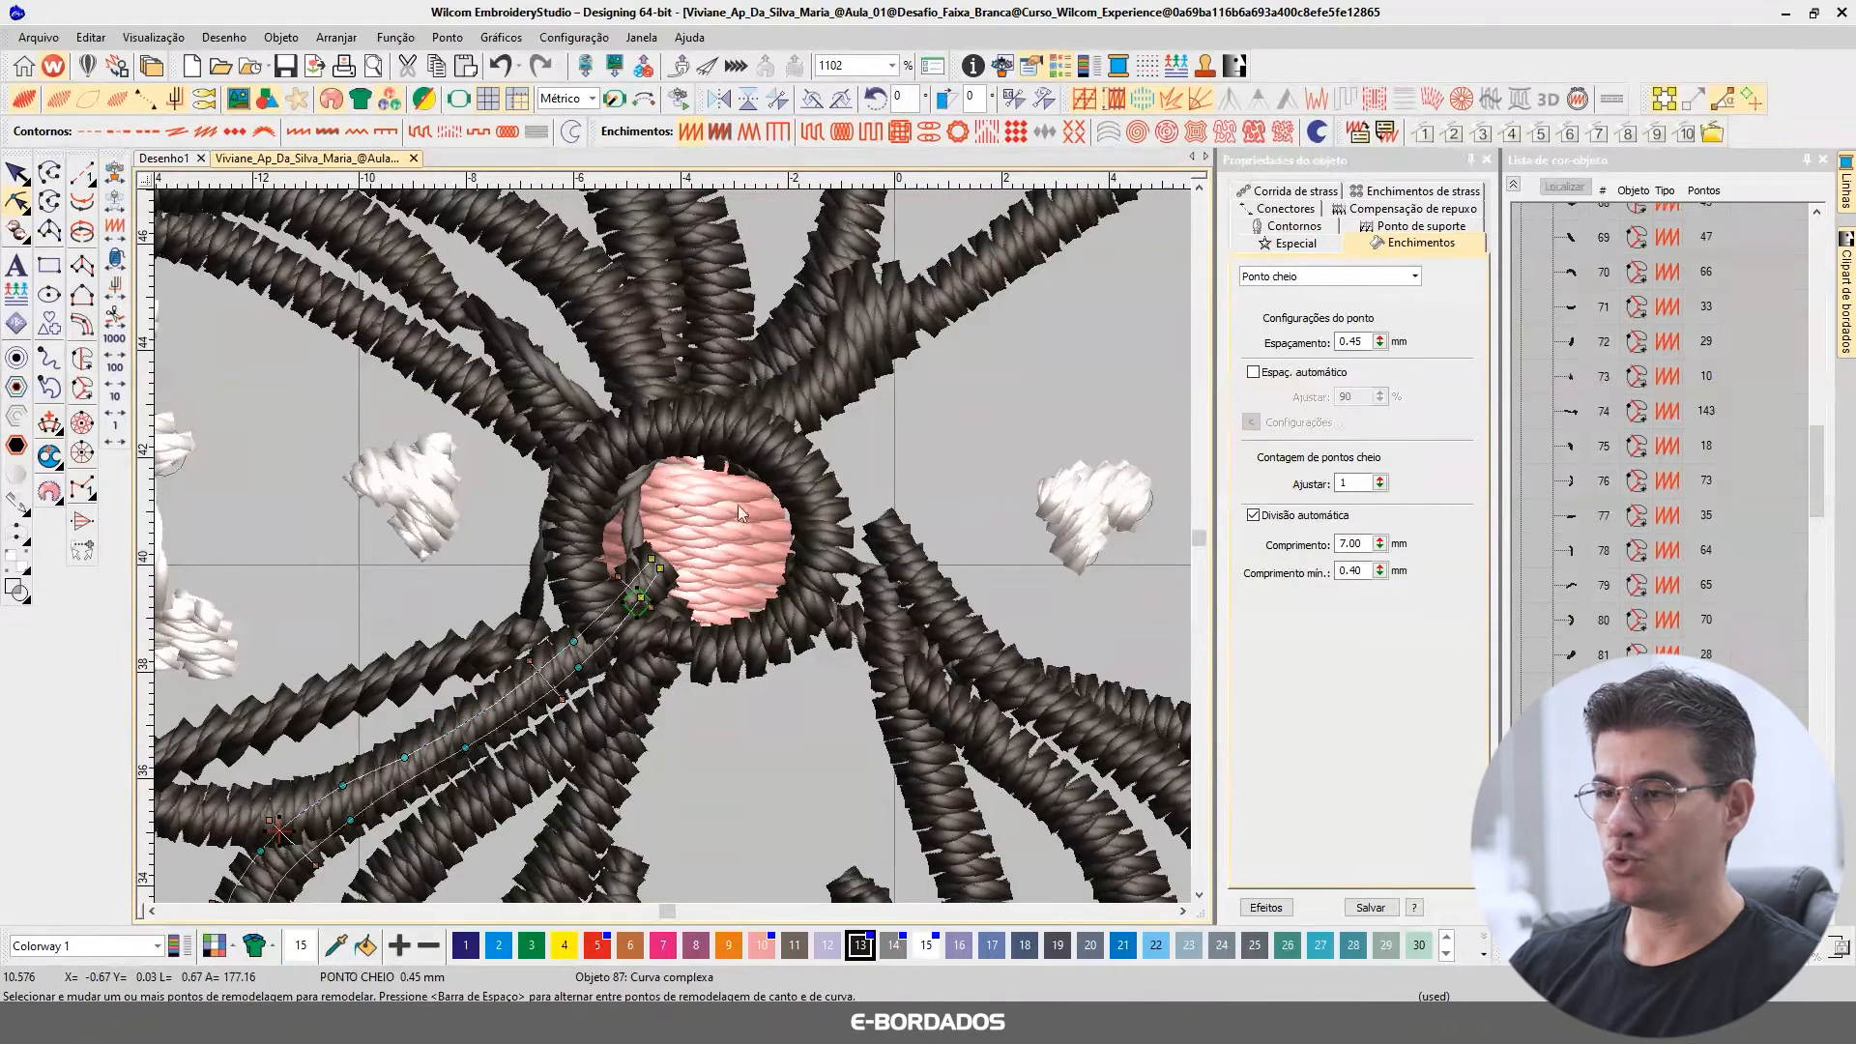
pyautogui.click(17, 174)
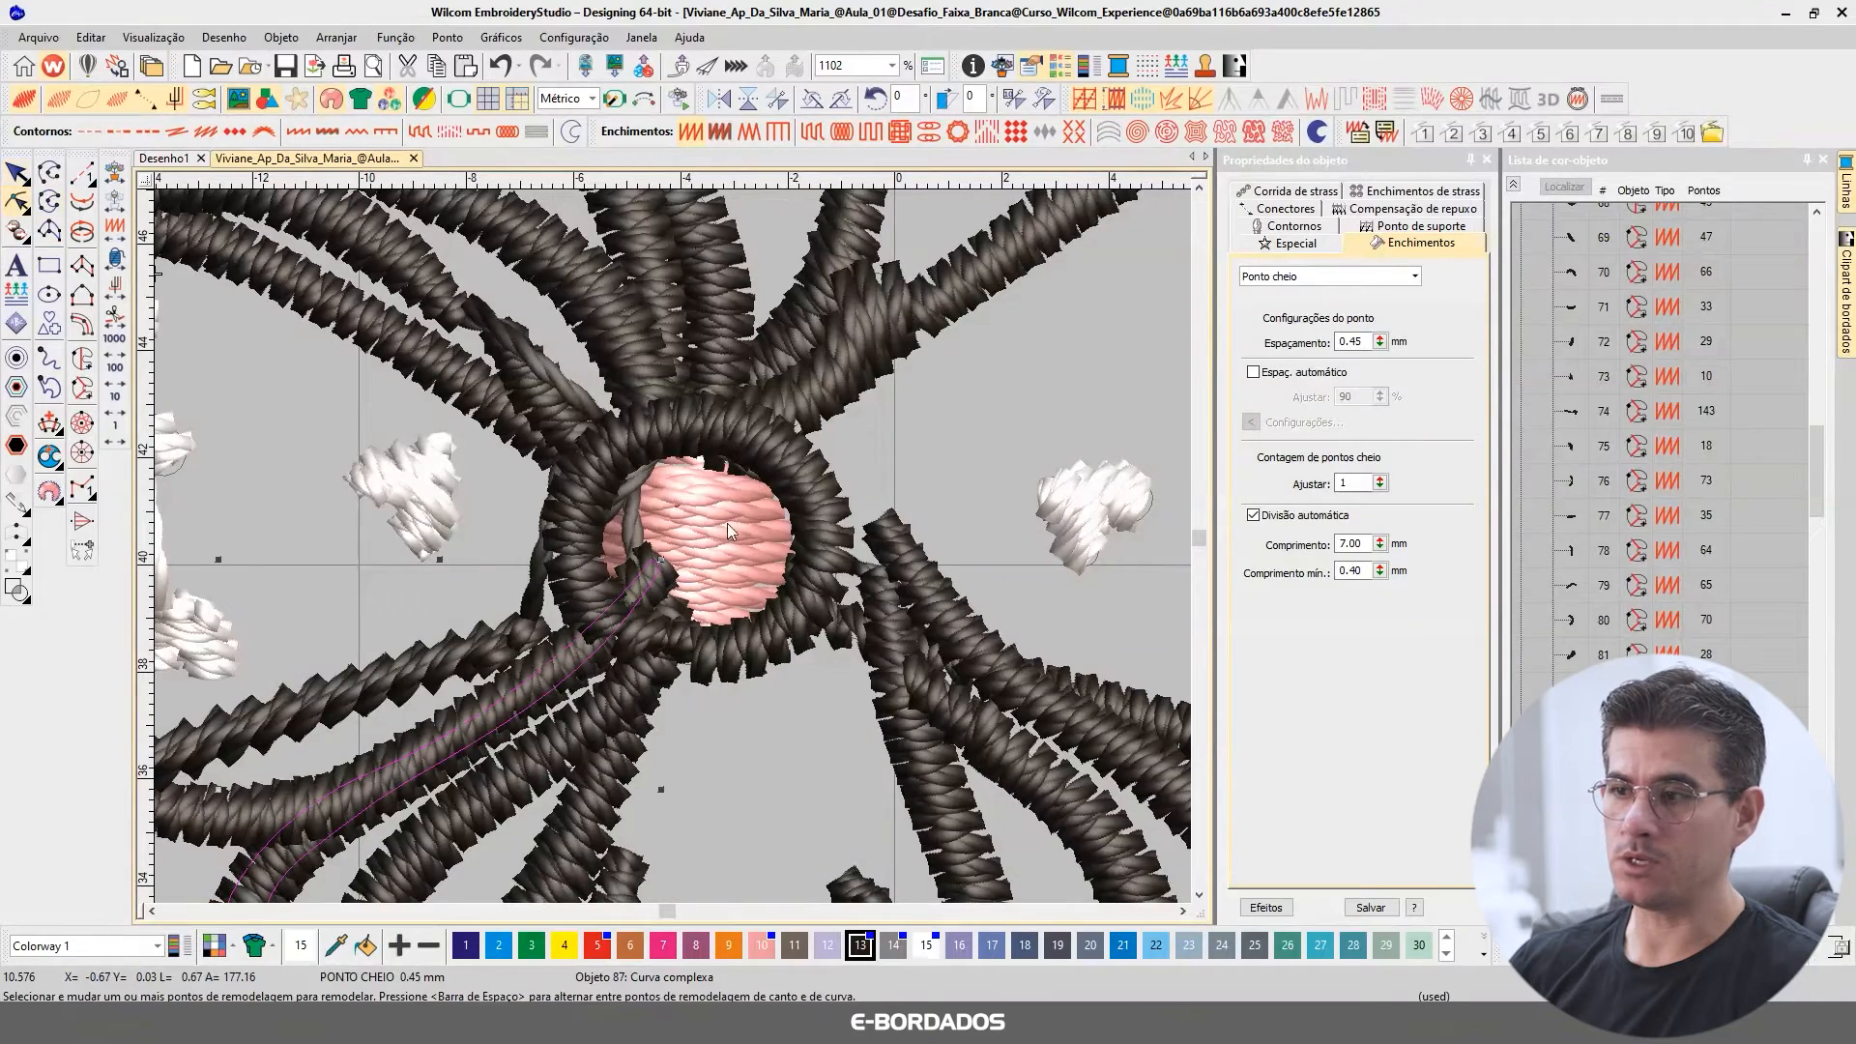
pyautogui.click(16, 201)
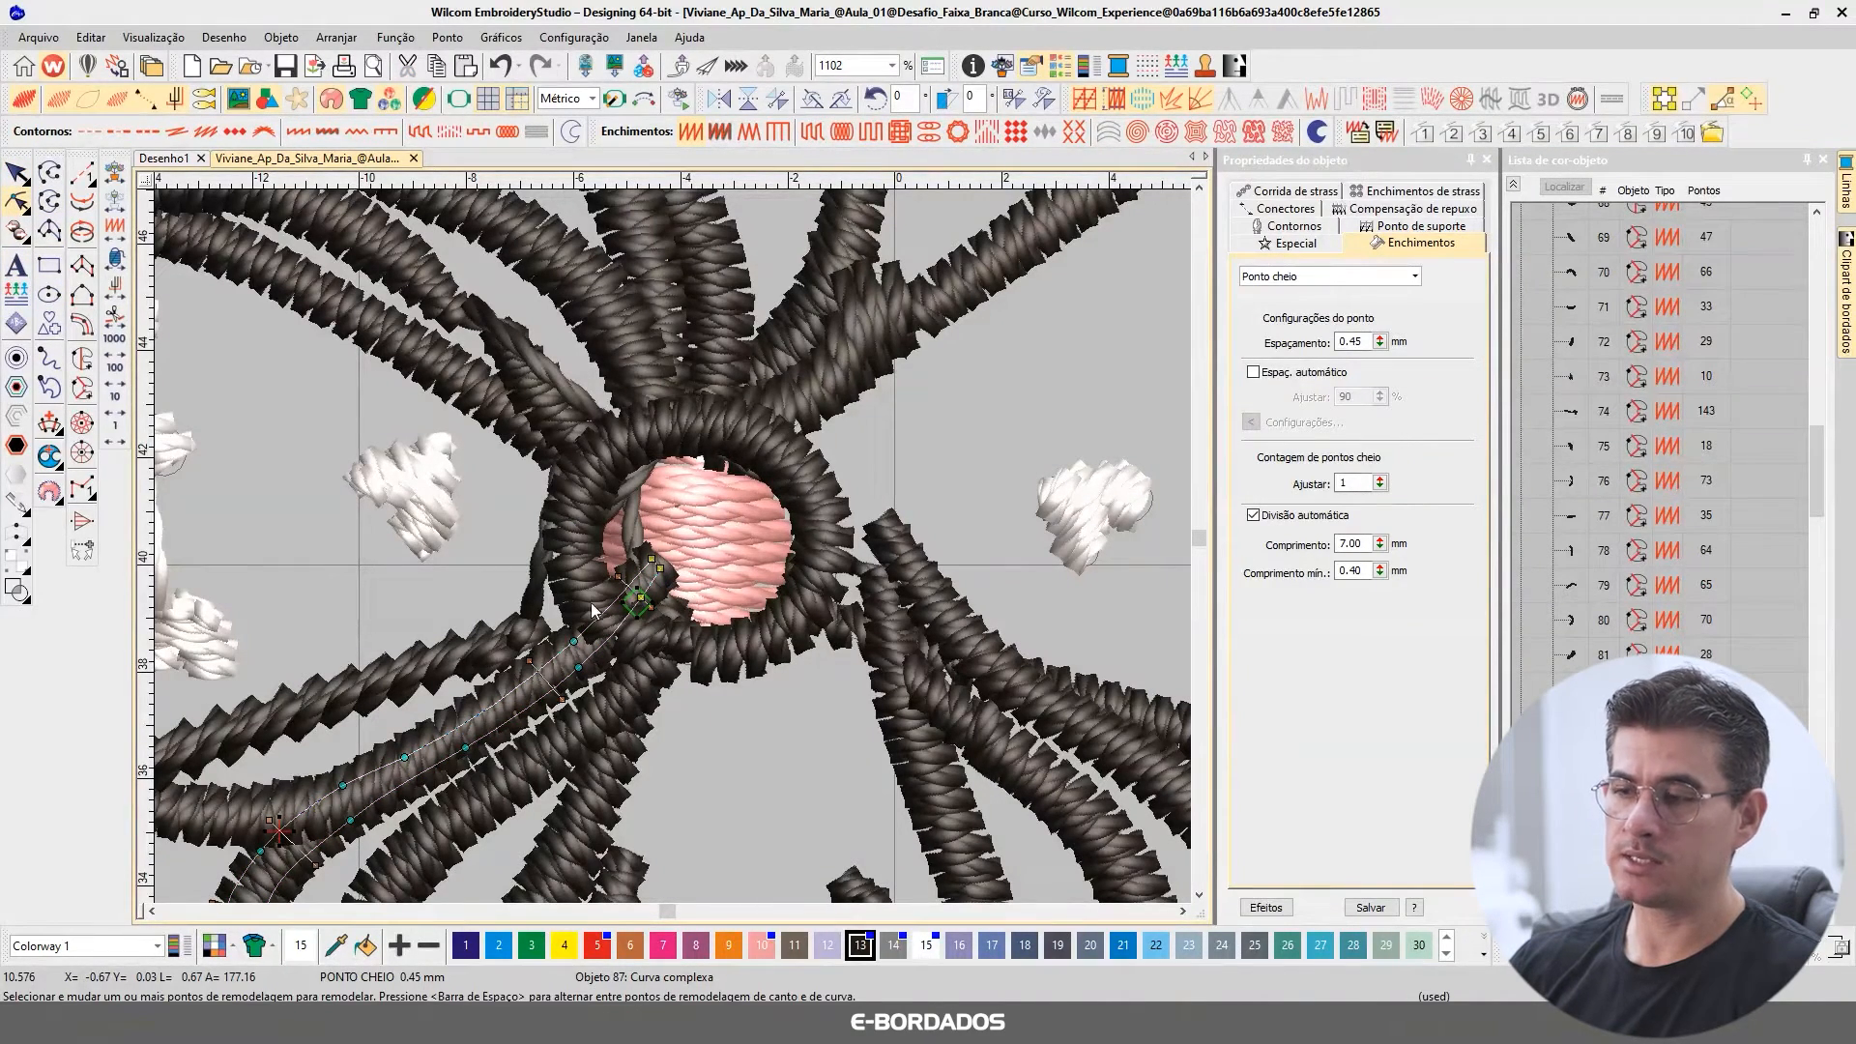
pyautogui.click(16, 174)
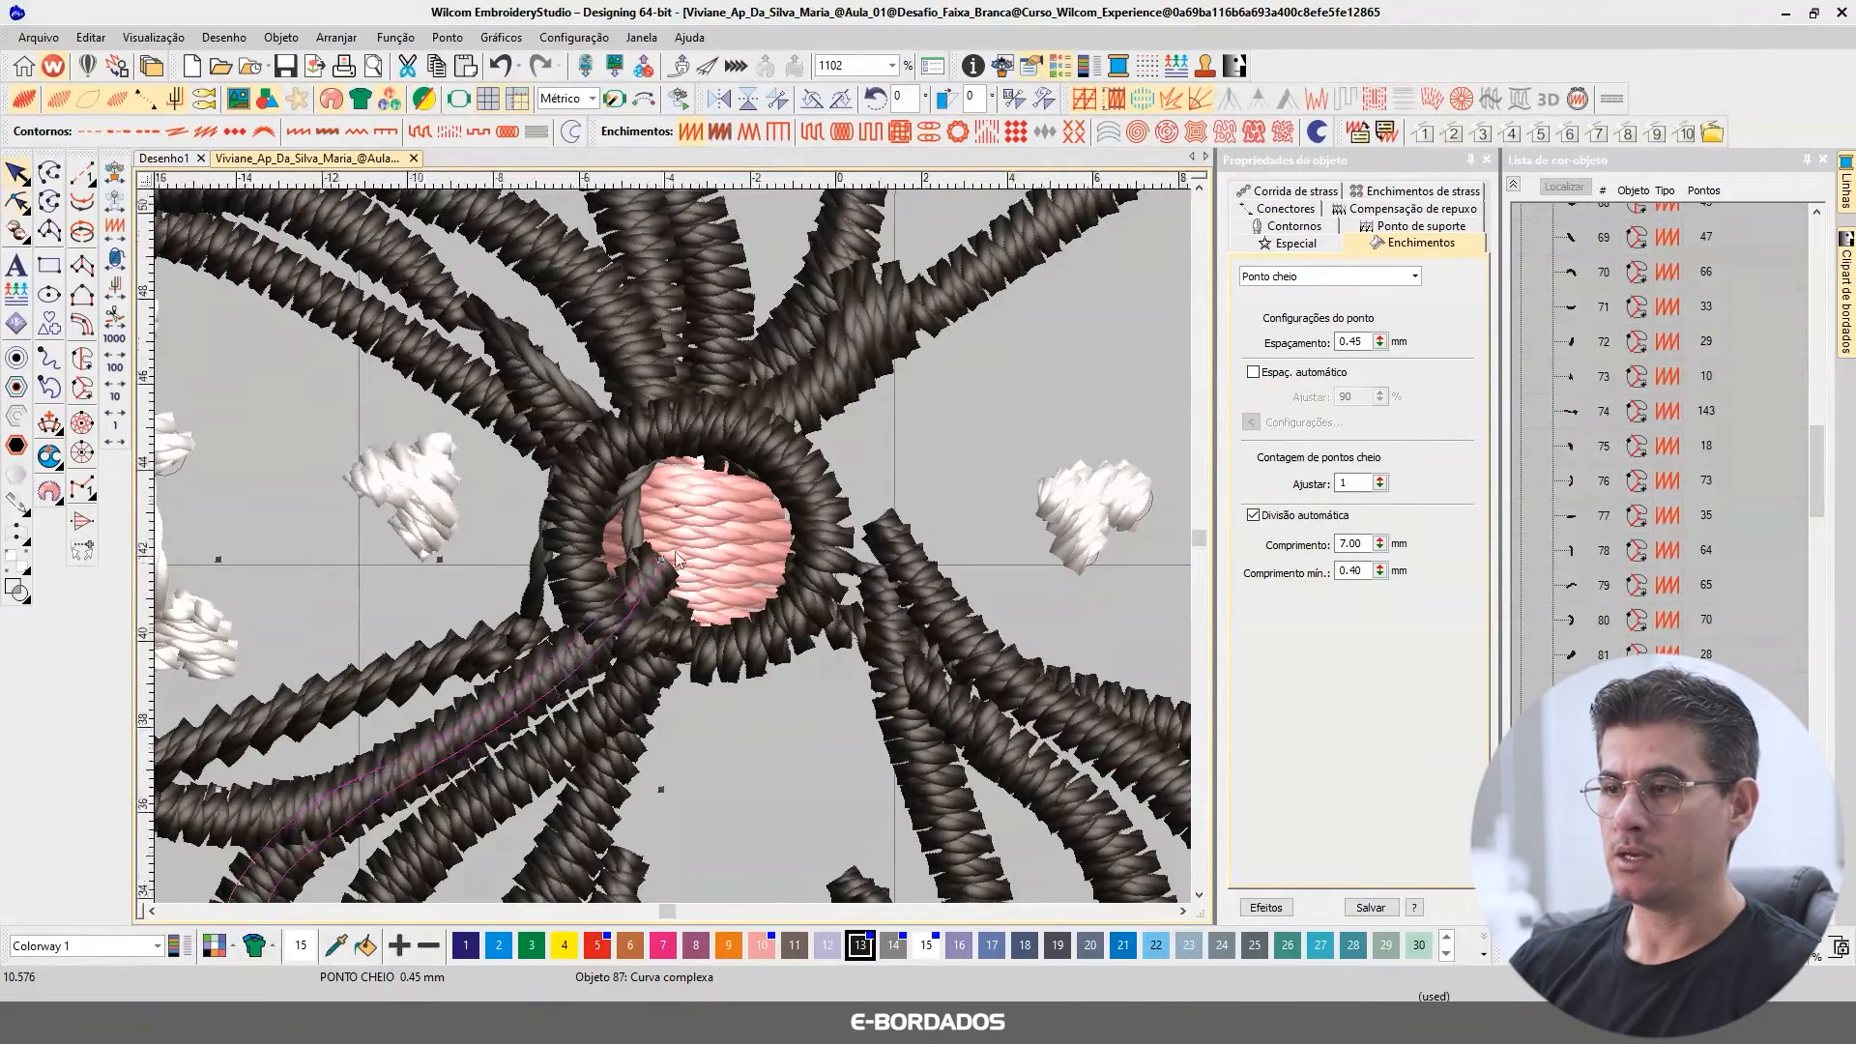
# Step: Select the complete color 13 group again from the color-object list and view its outlines around the bow
pyautogui.scroll(-3, 681, 483)
pyautogui.click(1513, 185)
pyautogui.click(1539, 346)
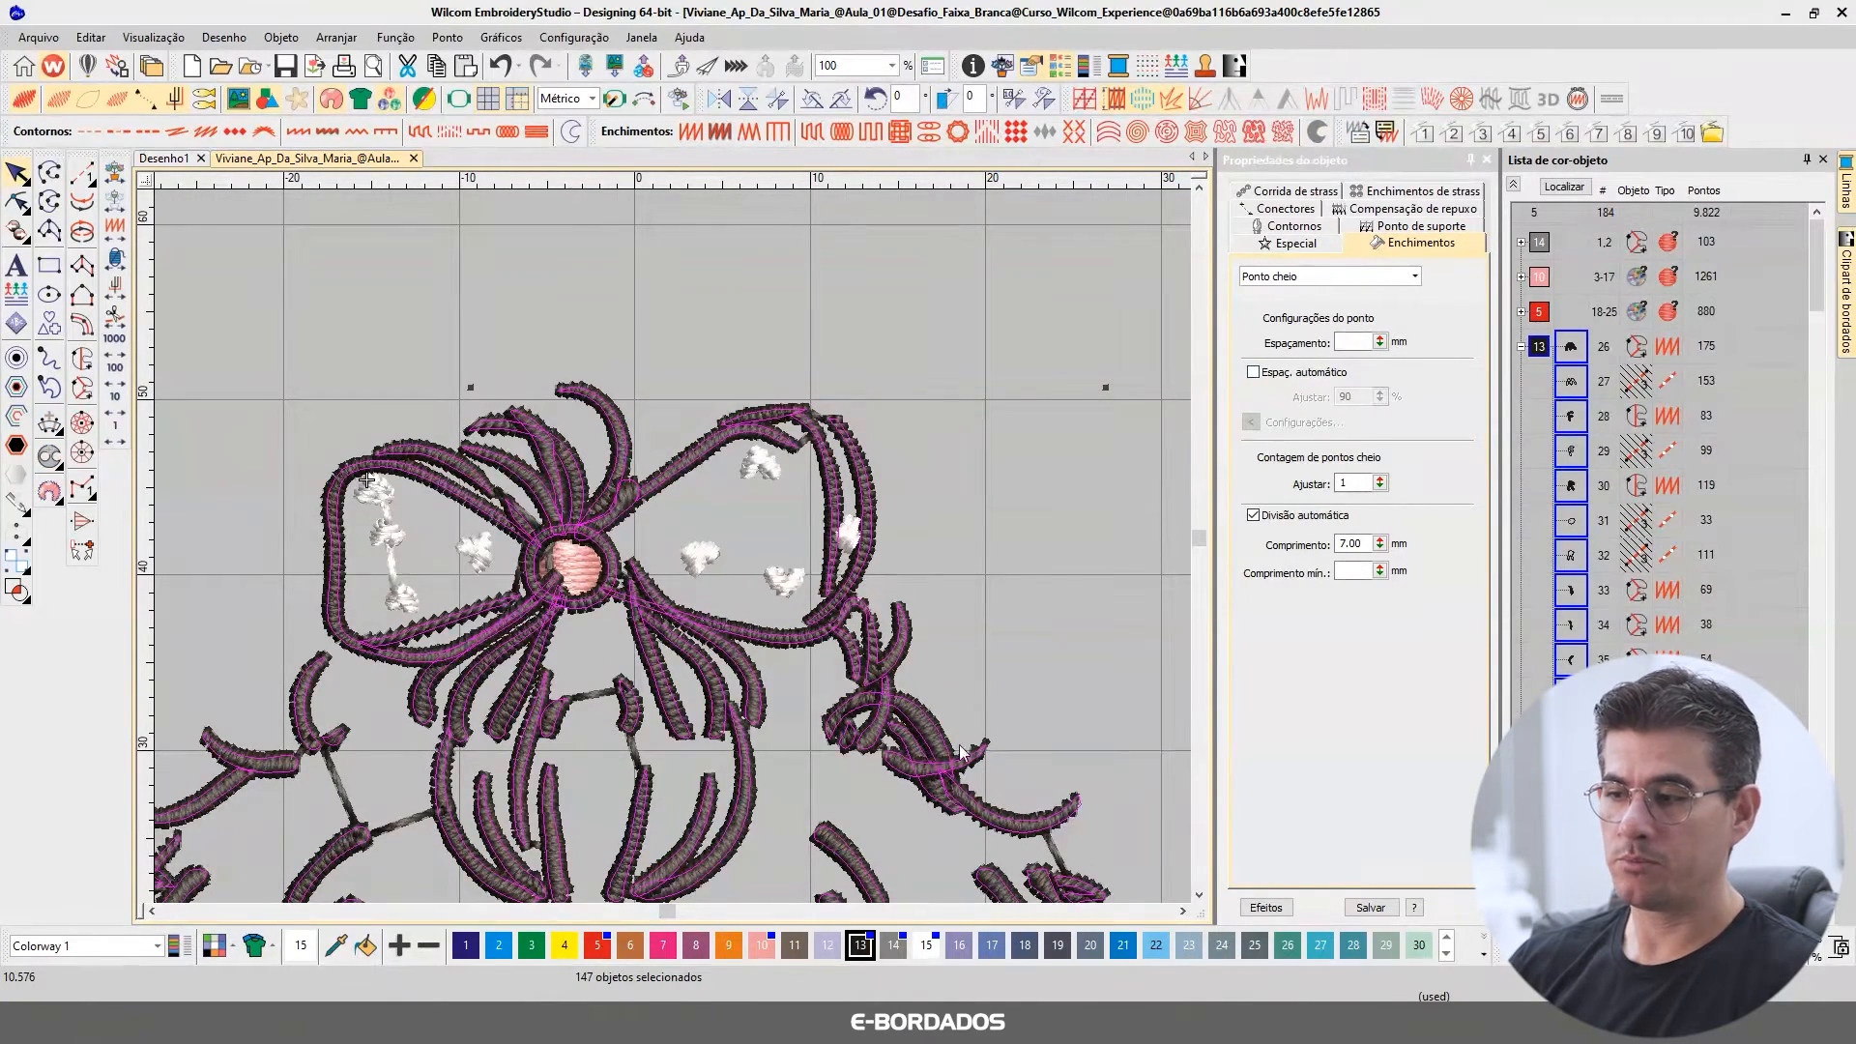
# Step: Select individual overlapping hair curves below the bow's right loop and examine their stitches and satin settings
pyautogui.scroll(8, 961, 752)
pyautogui.click(619, 588)
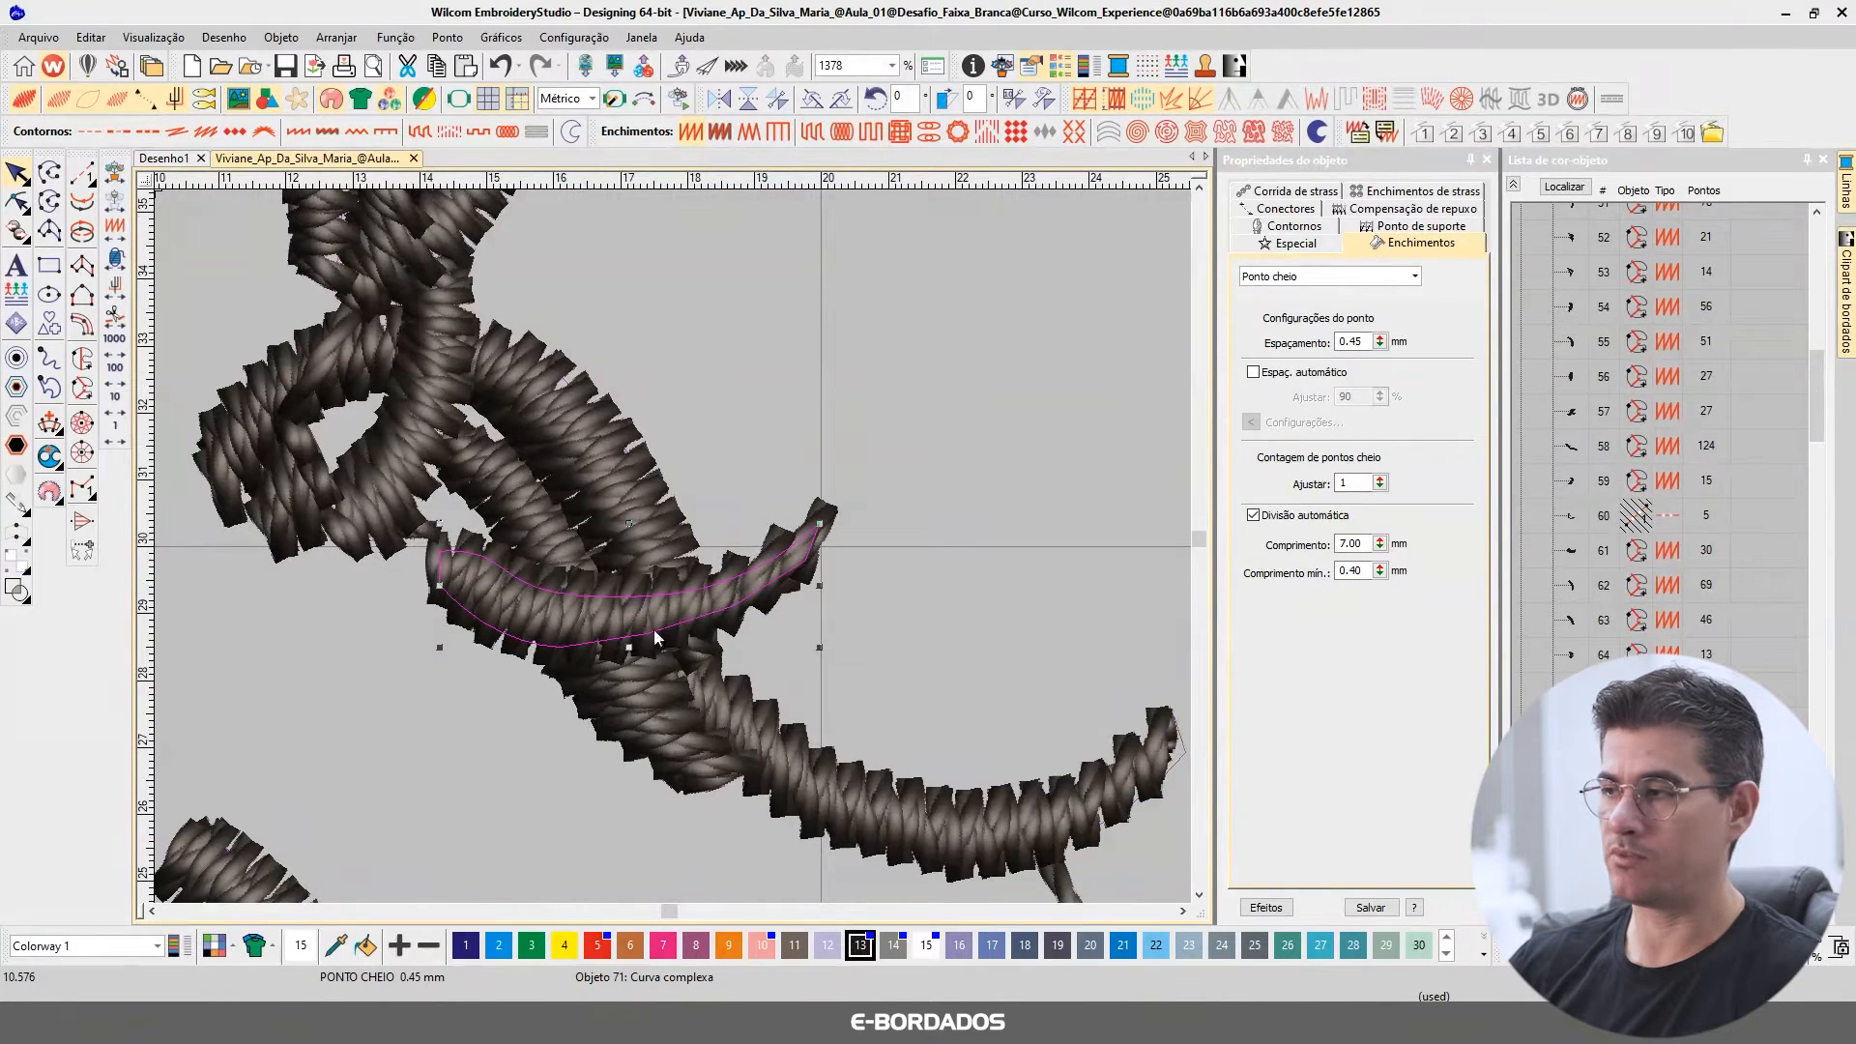
pyautogui.scroll(-3, 654, 629)
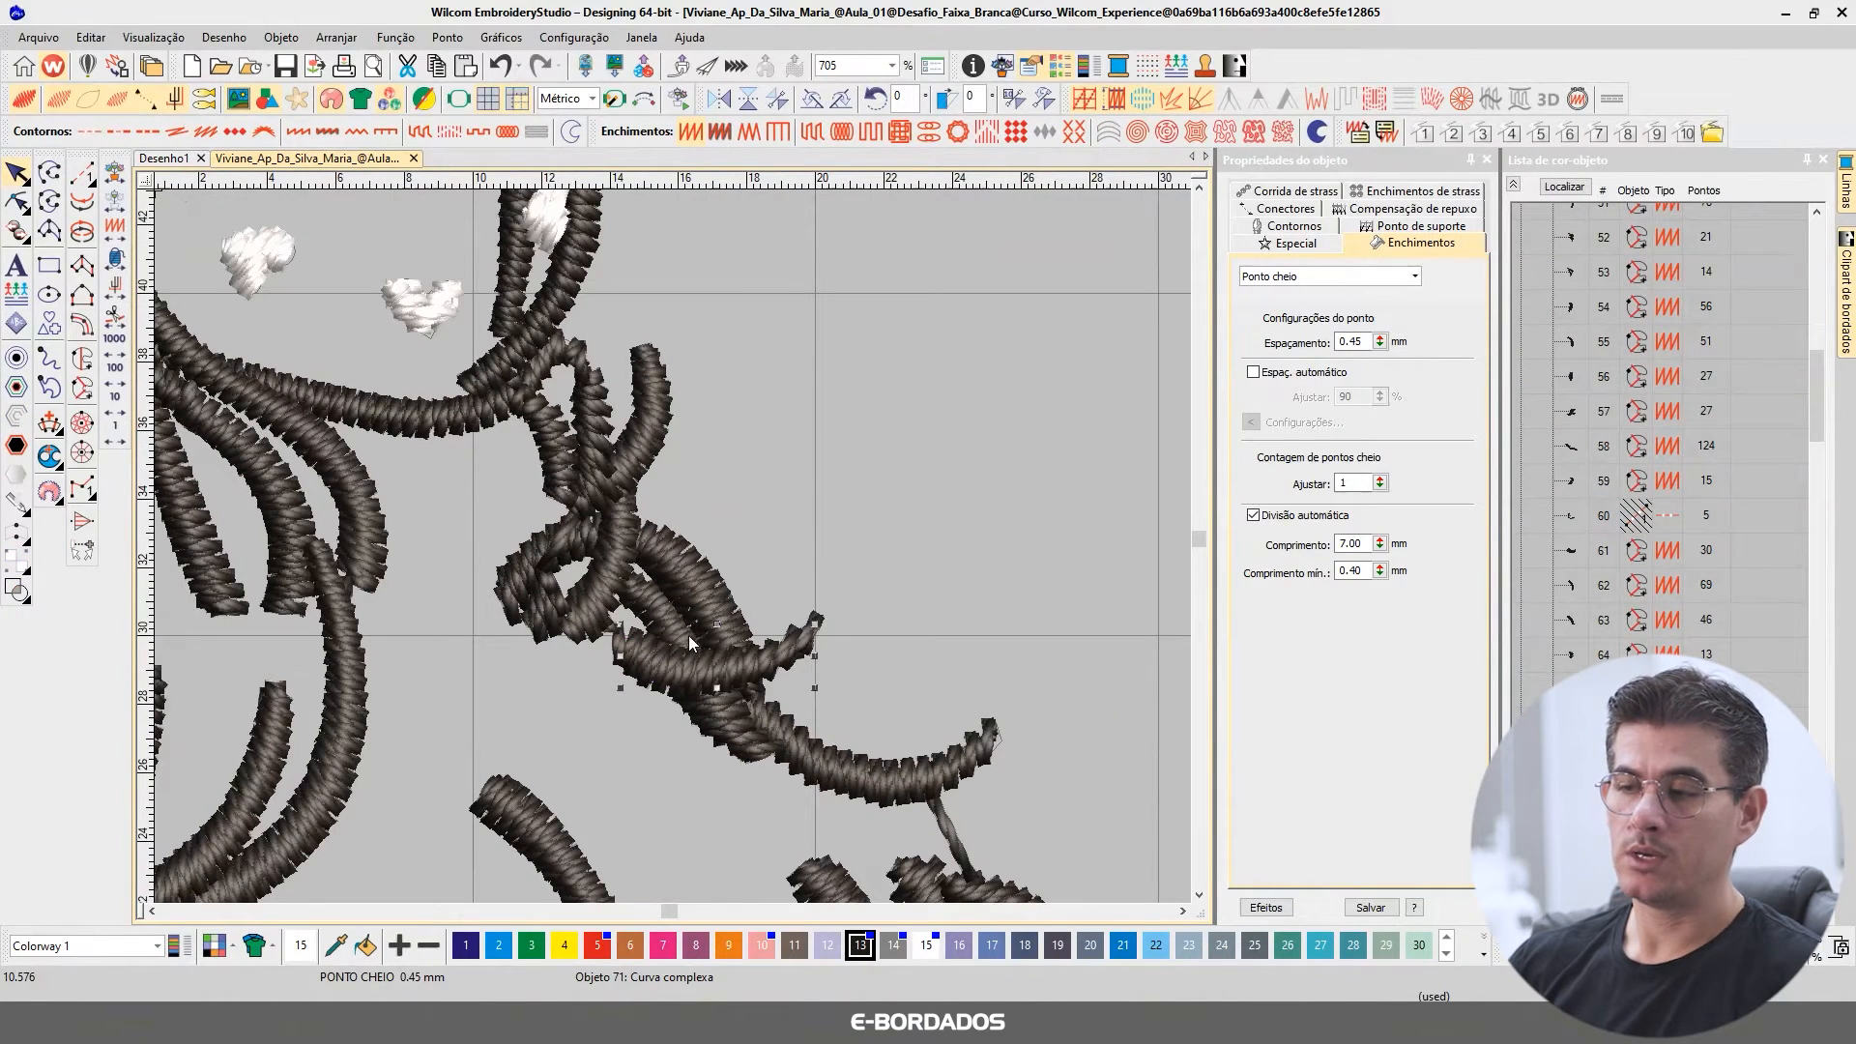
pyautogui.click(546, 447)
pyautogui.click(552, 574)
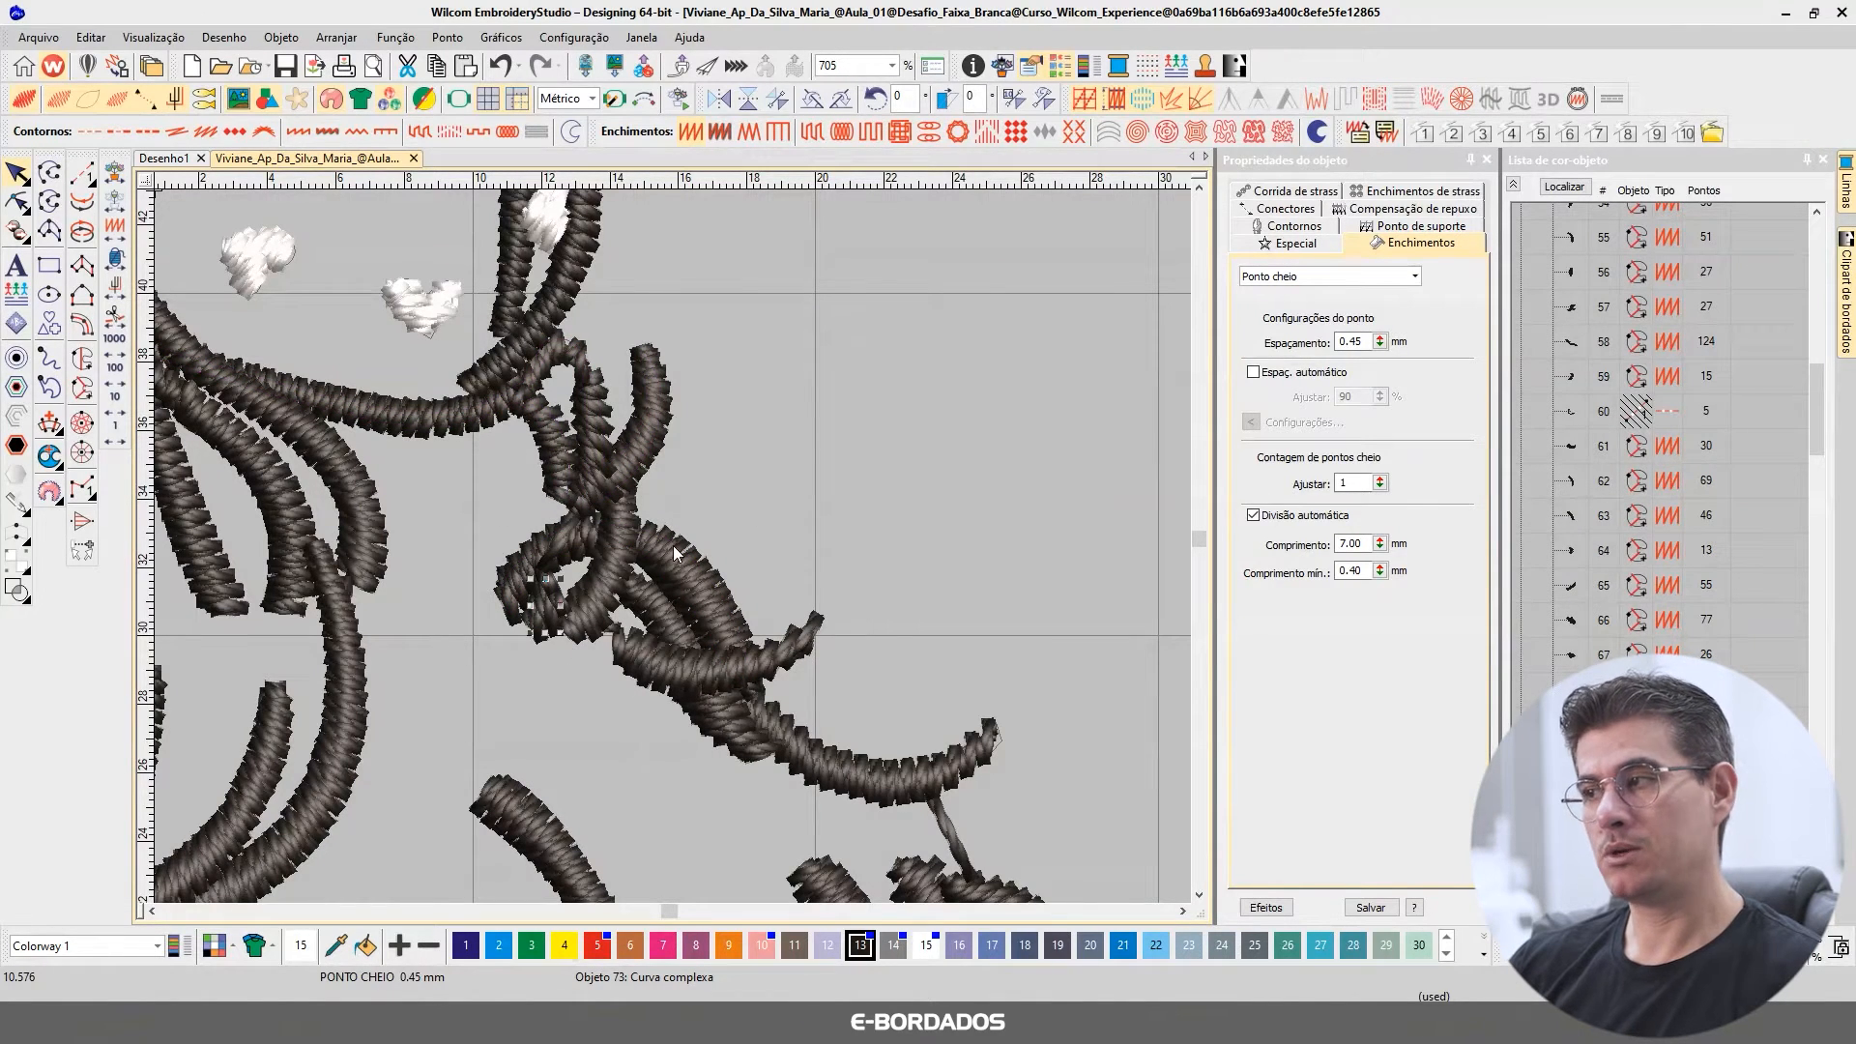
# Step: Select the gray base fills of both eyes, and reselect only the right-hand one to check its Tatami settings
pyautogui.scroll(-5, 745, 606)
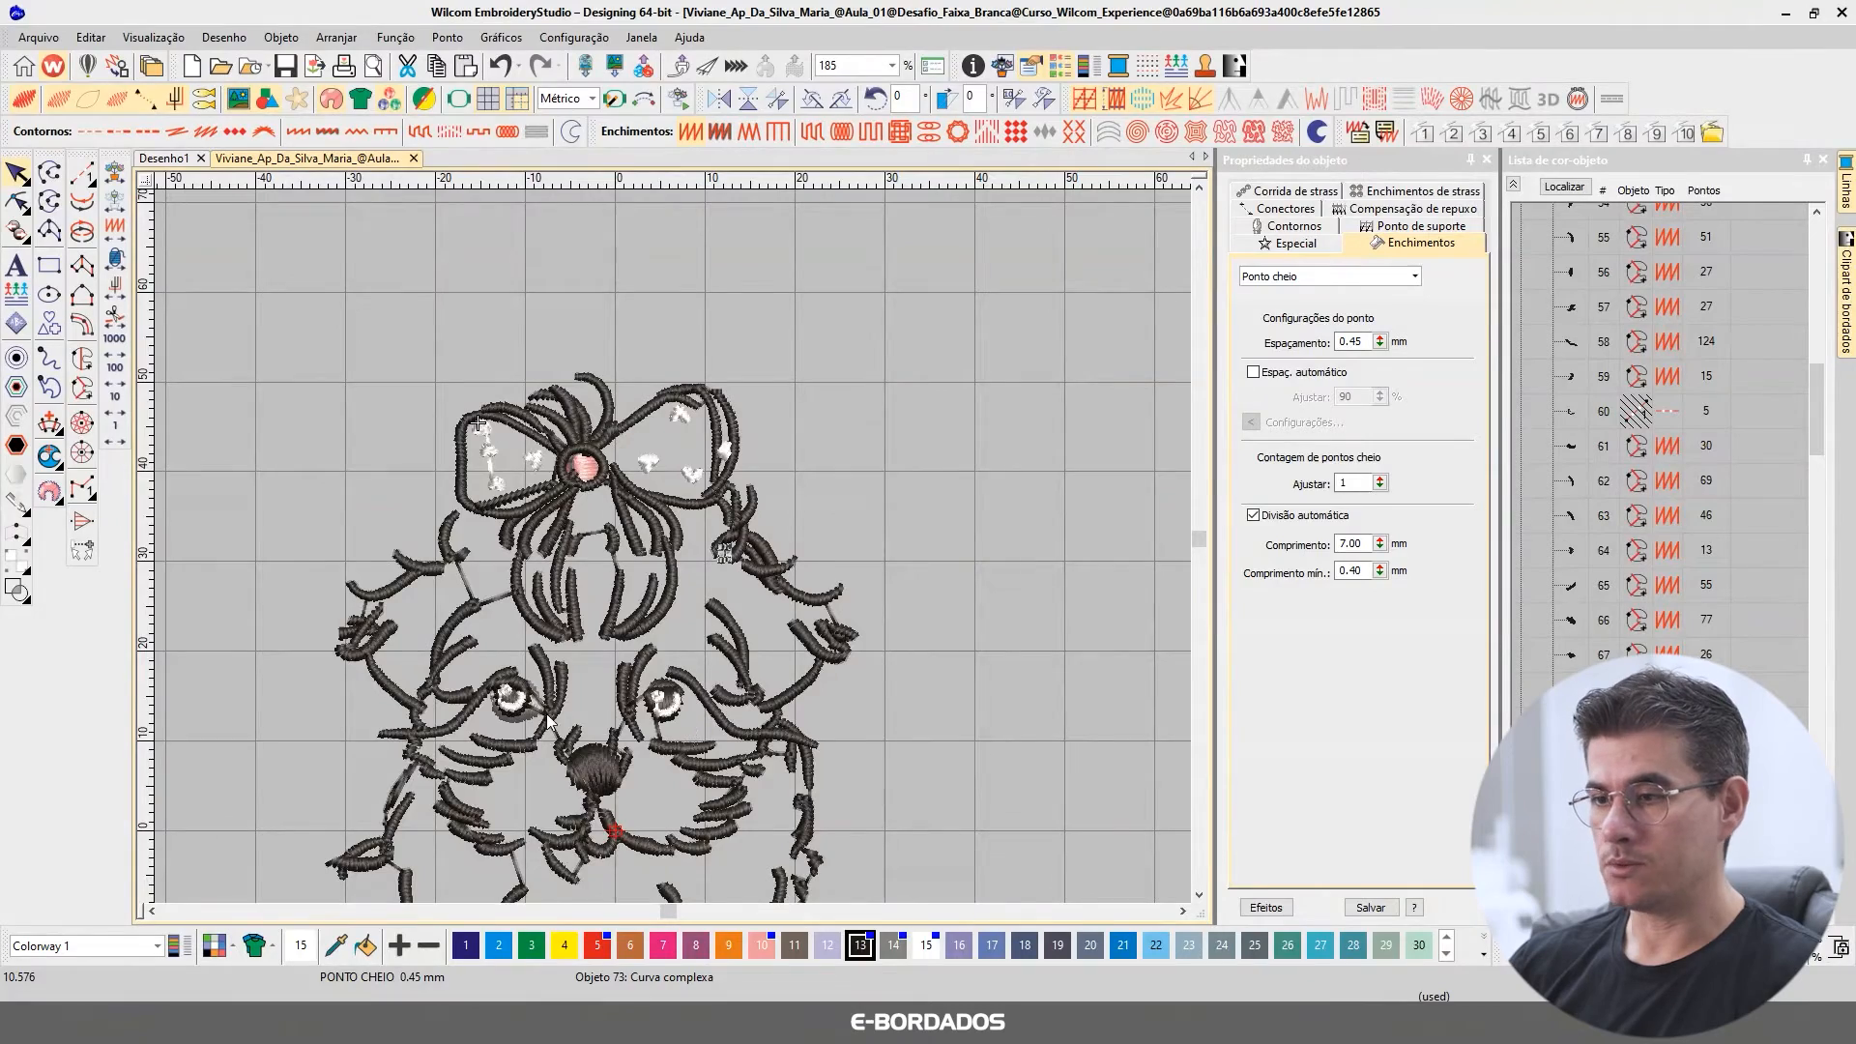
pyautogui.scroll(5, 672, 547)
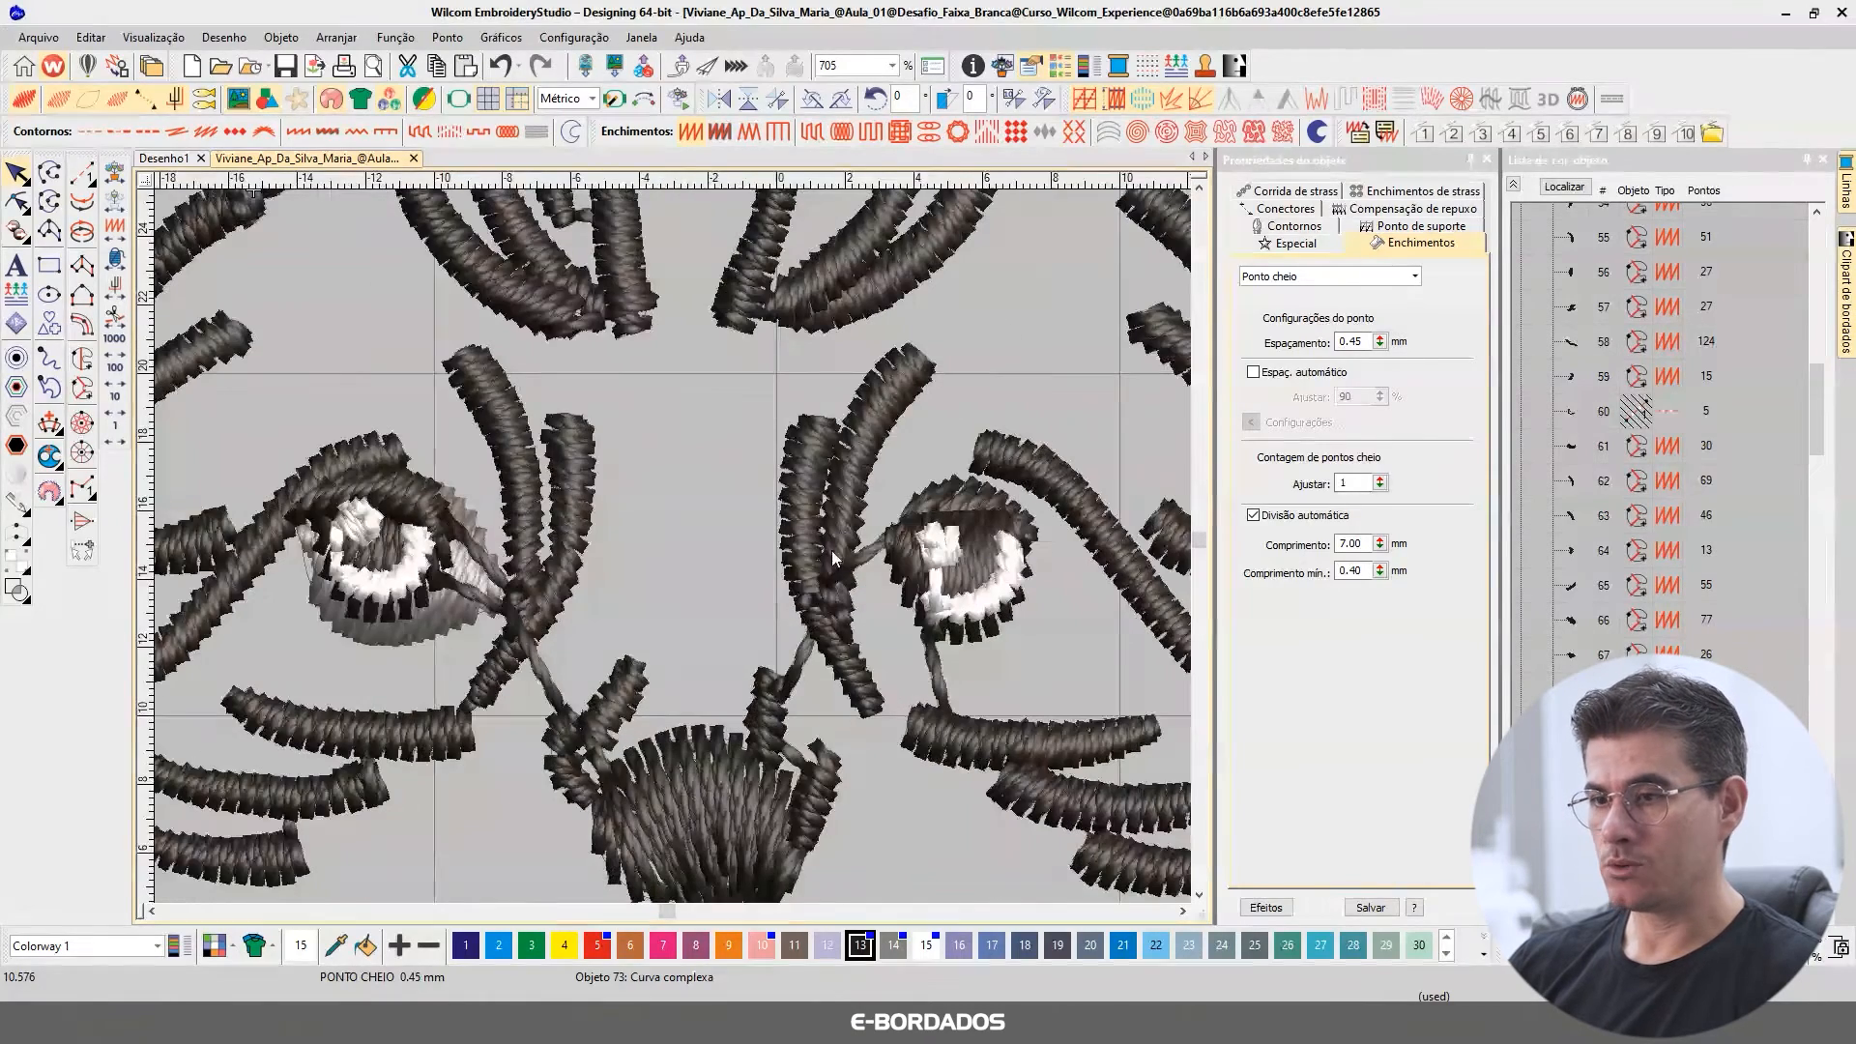
pyautogui.click(971, 474)
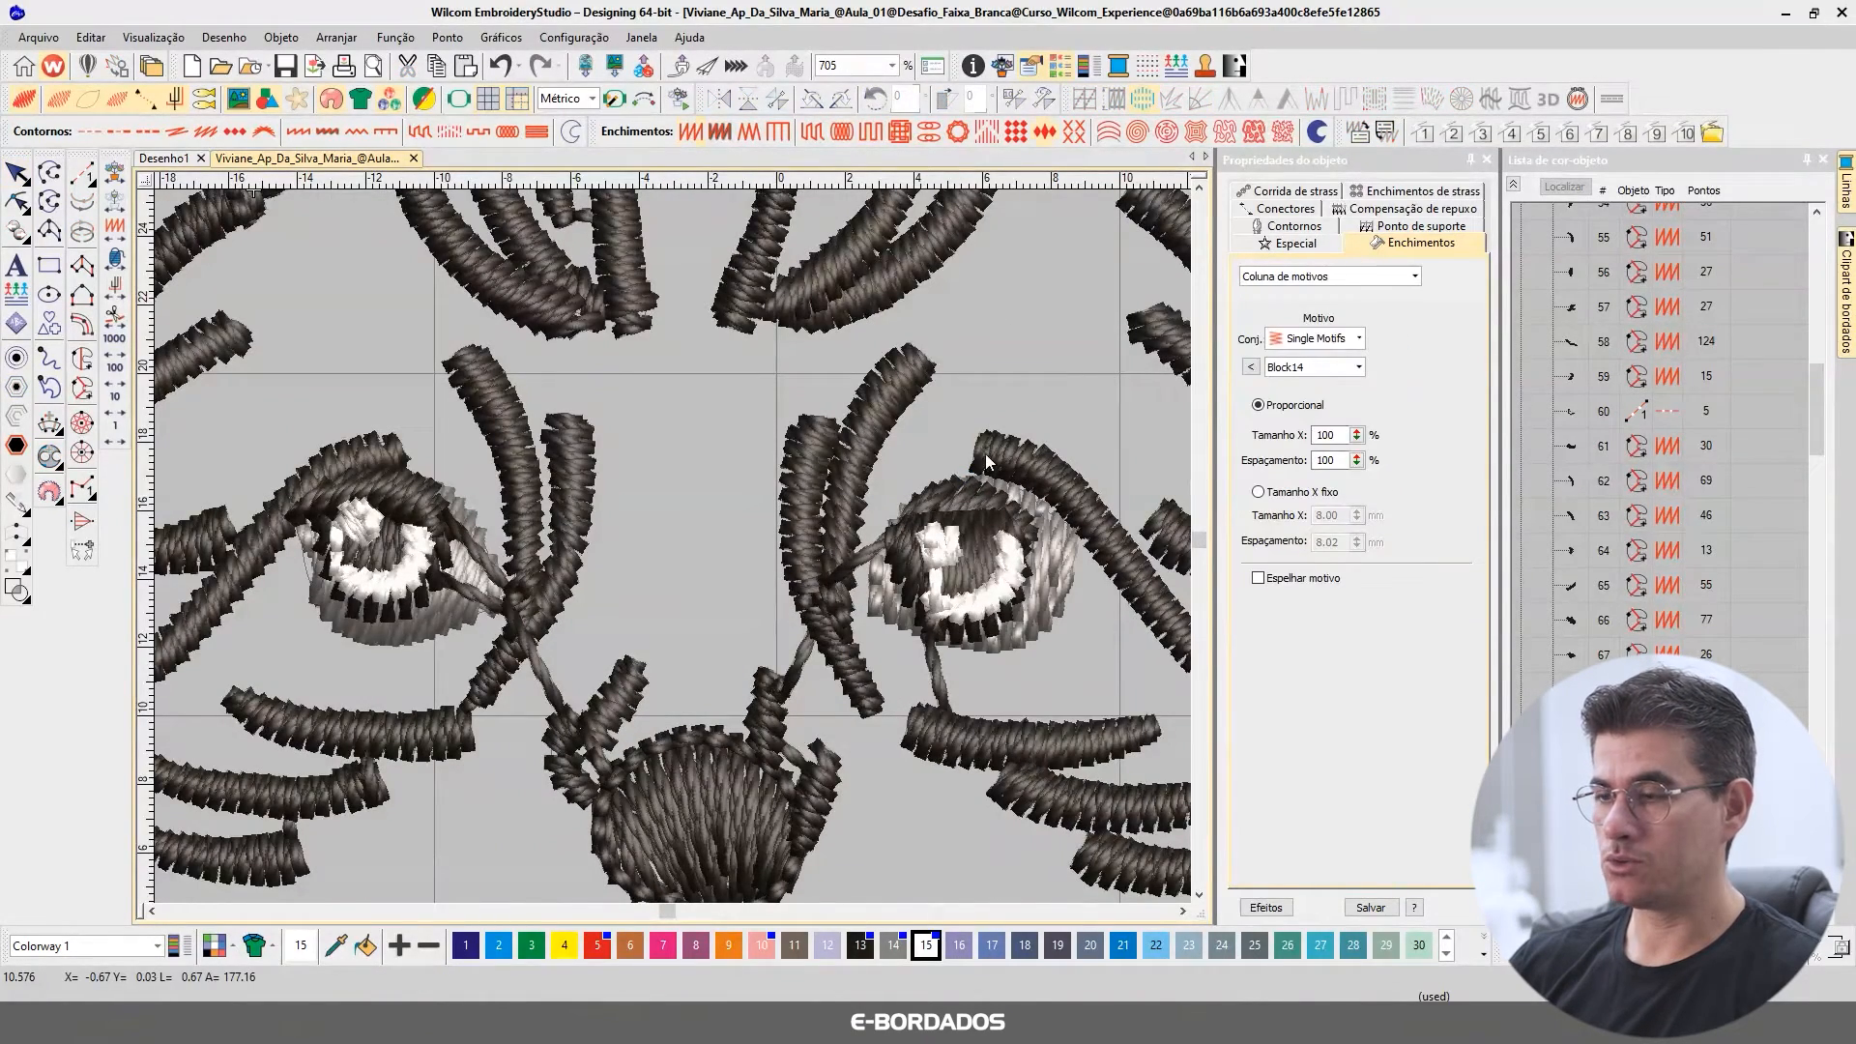
pyautogui.click(1064, 568)
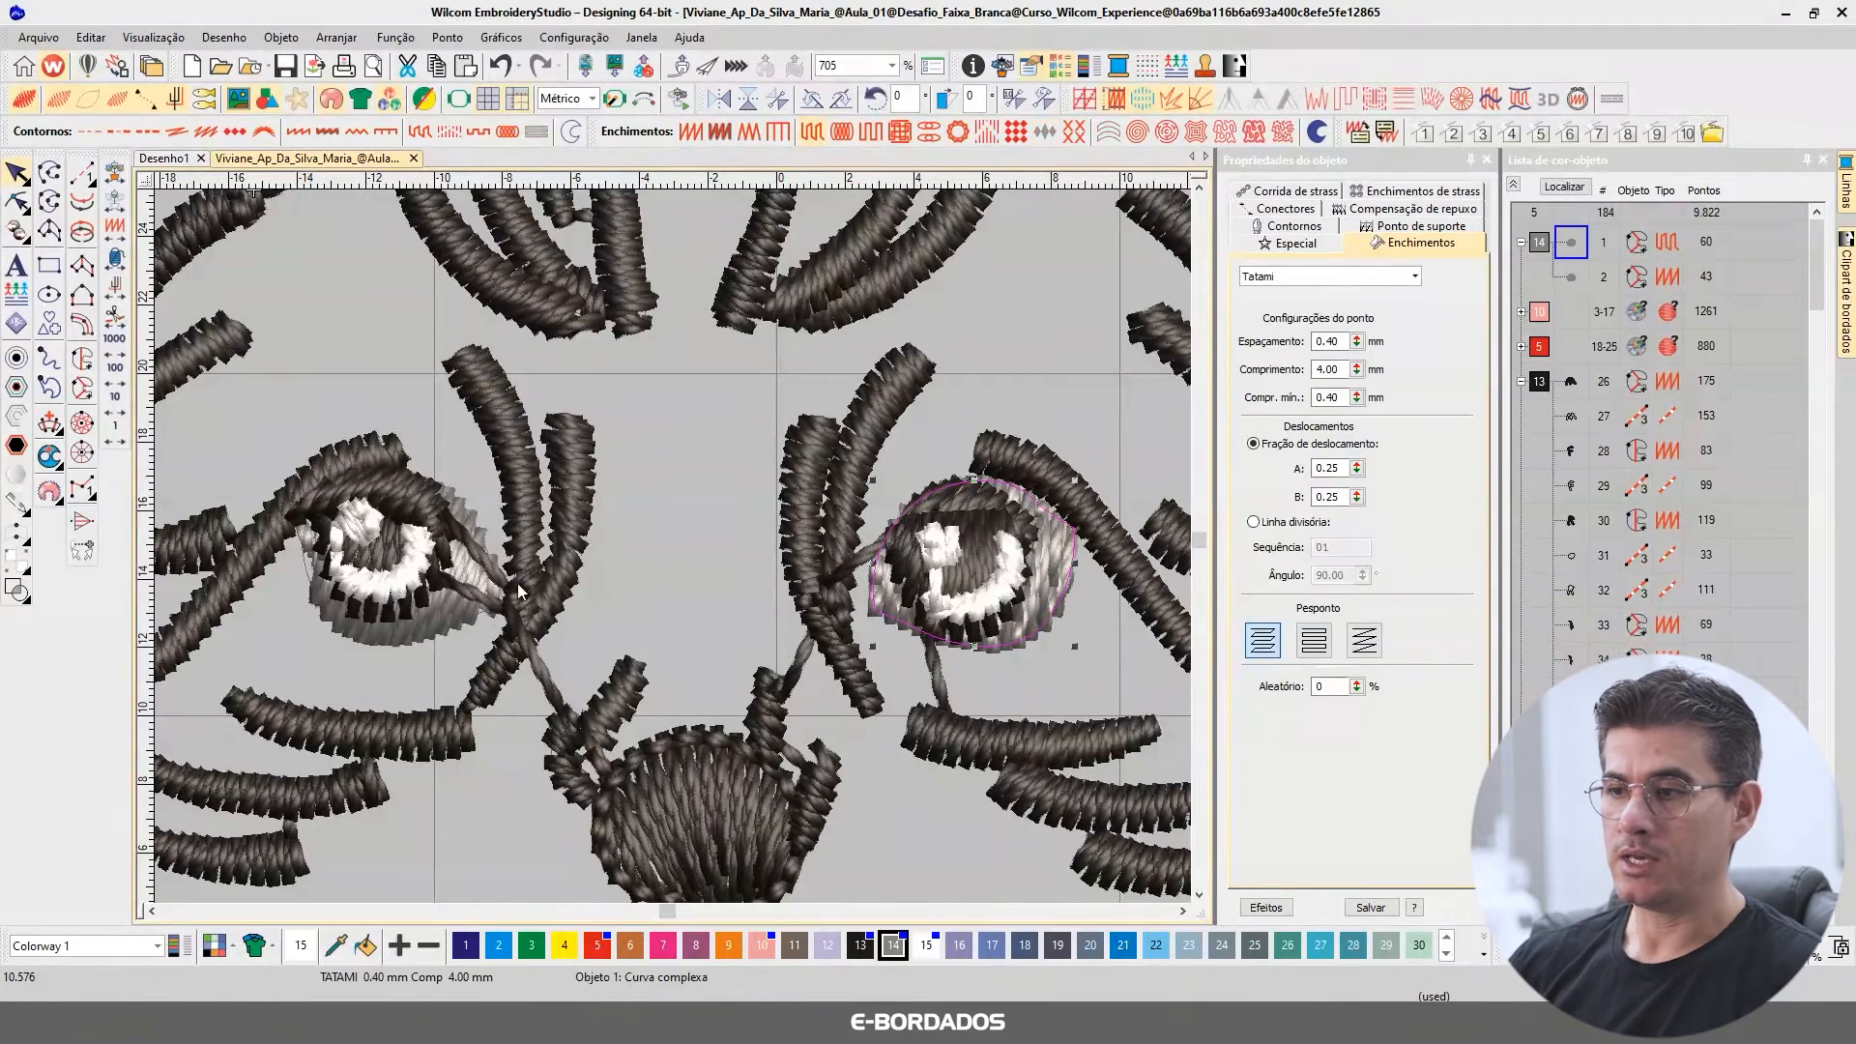
pyautogui.keyDown('ctrl'); pyautogui.click(485, 632); pyautogui.keyUp('ctrl')
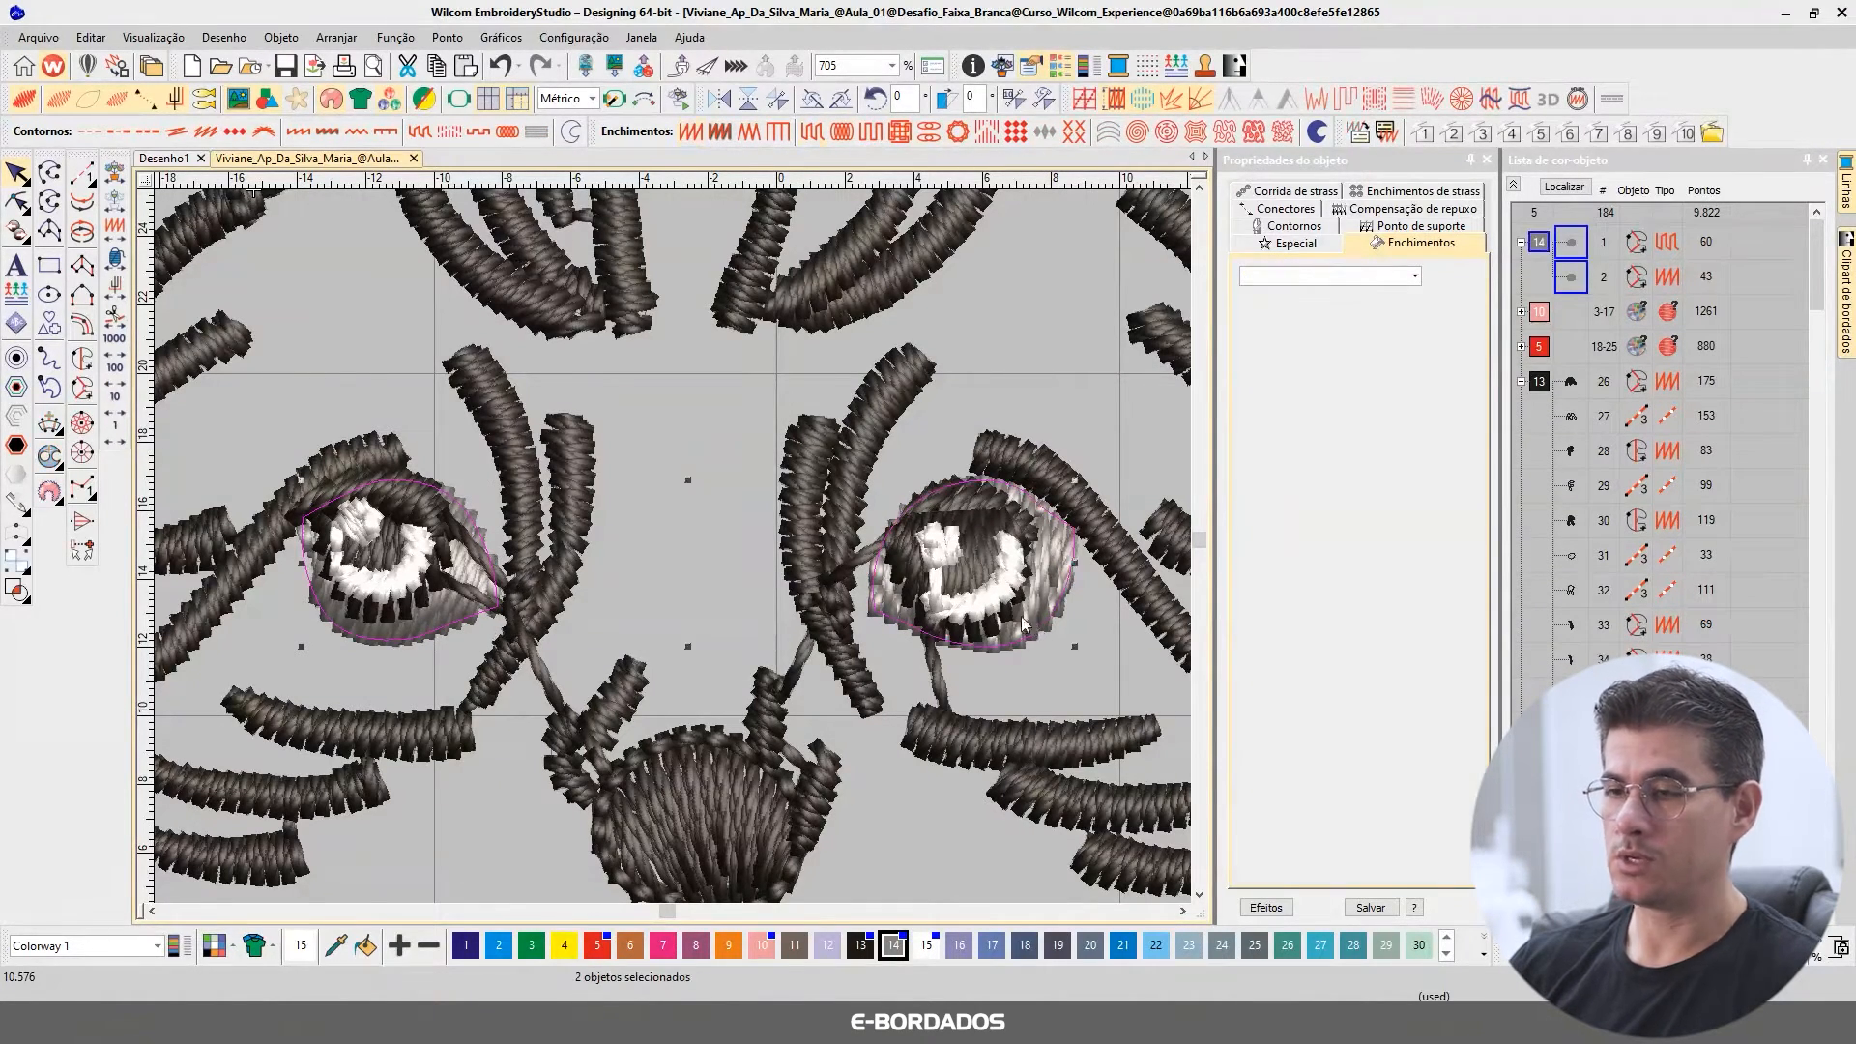
pyautogui.click(1053, 628)
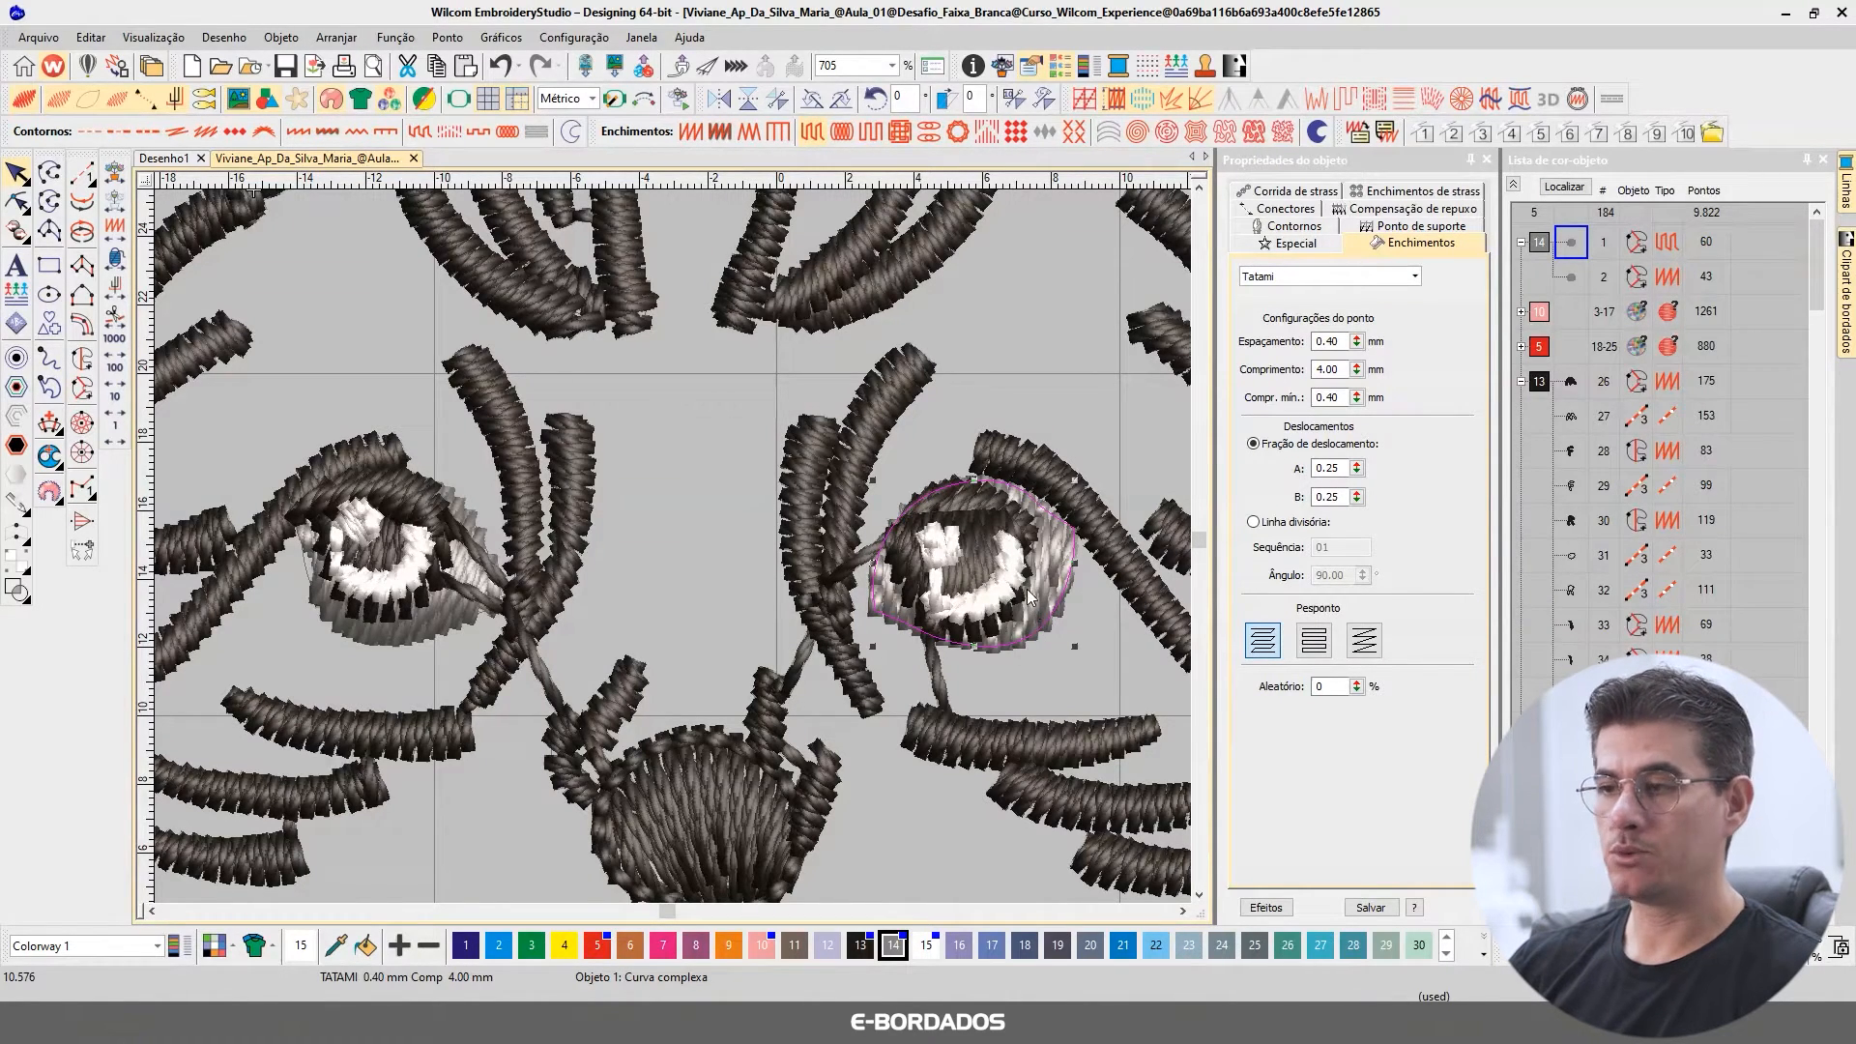
# Step: Isolate the gray base fills of both eyes from the other objects and set their fill type to Tatami
pyautogui.click(412, 642)
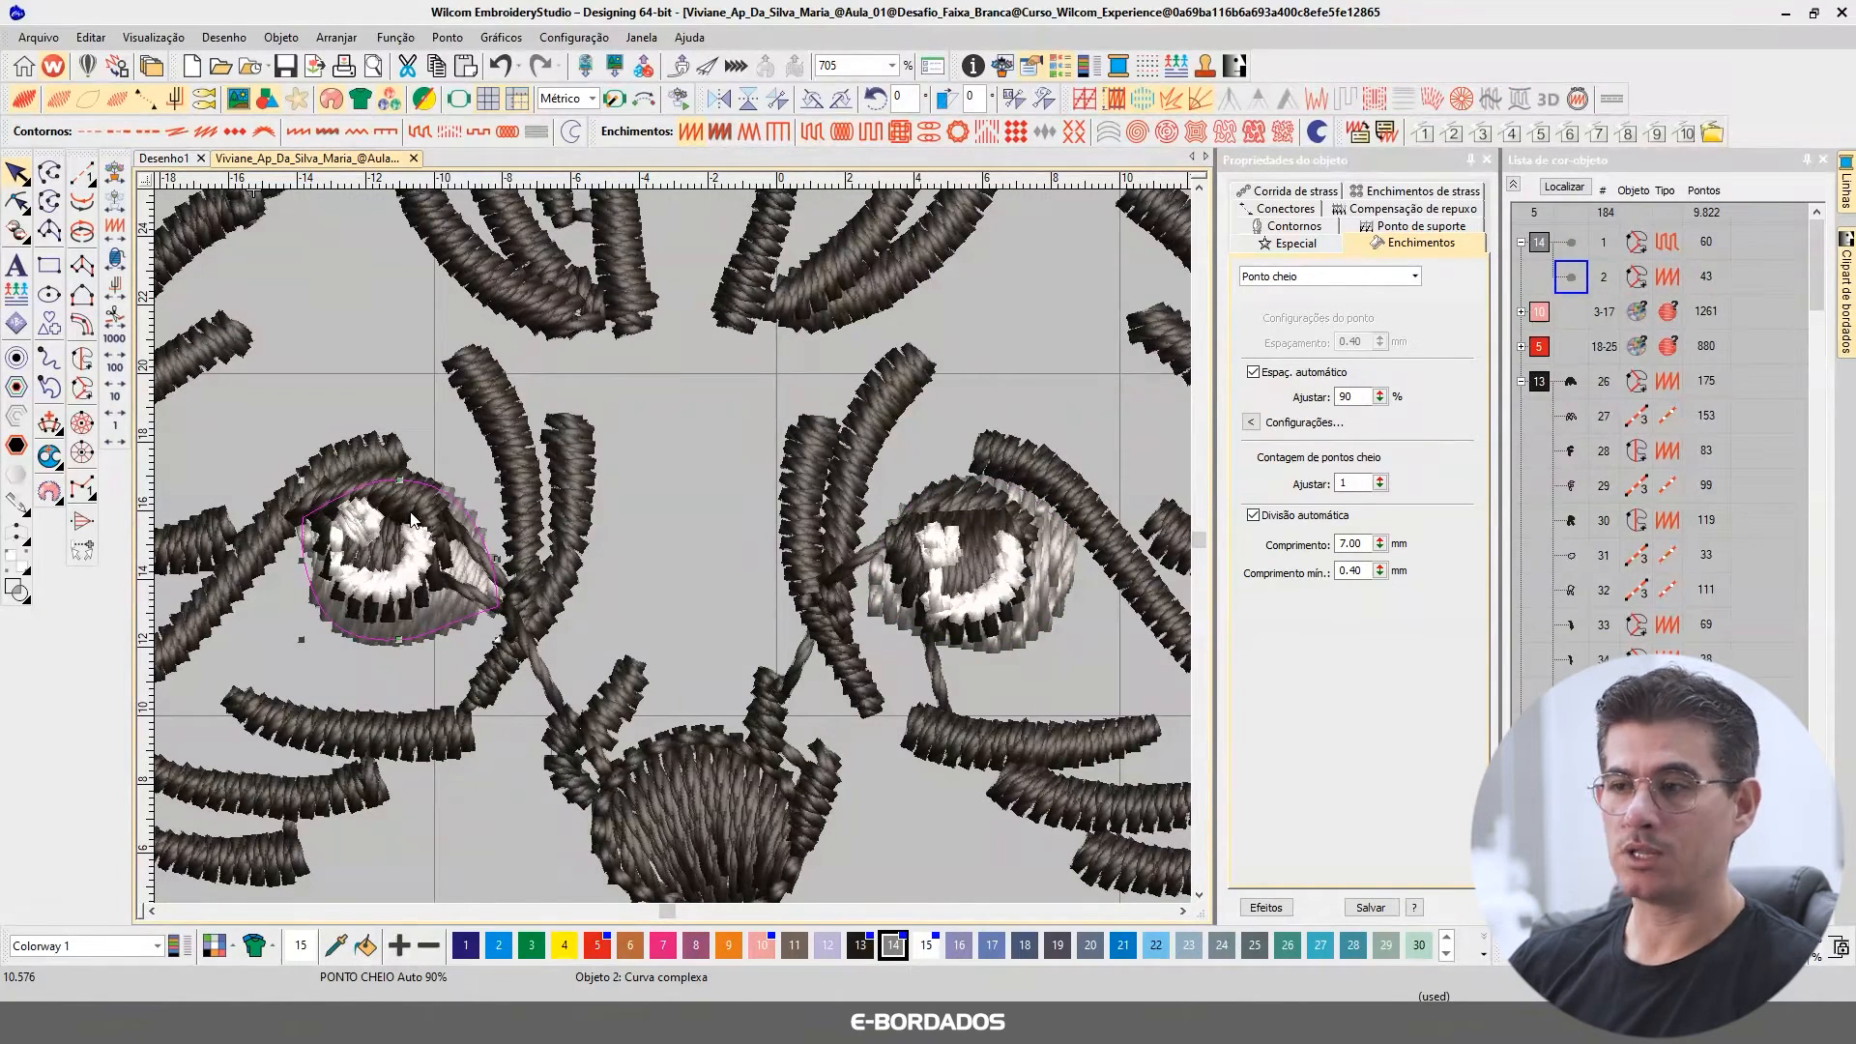
pyautogui.click(1058, 585)
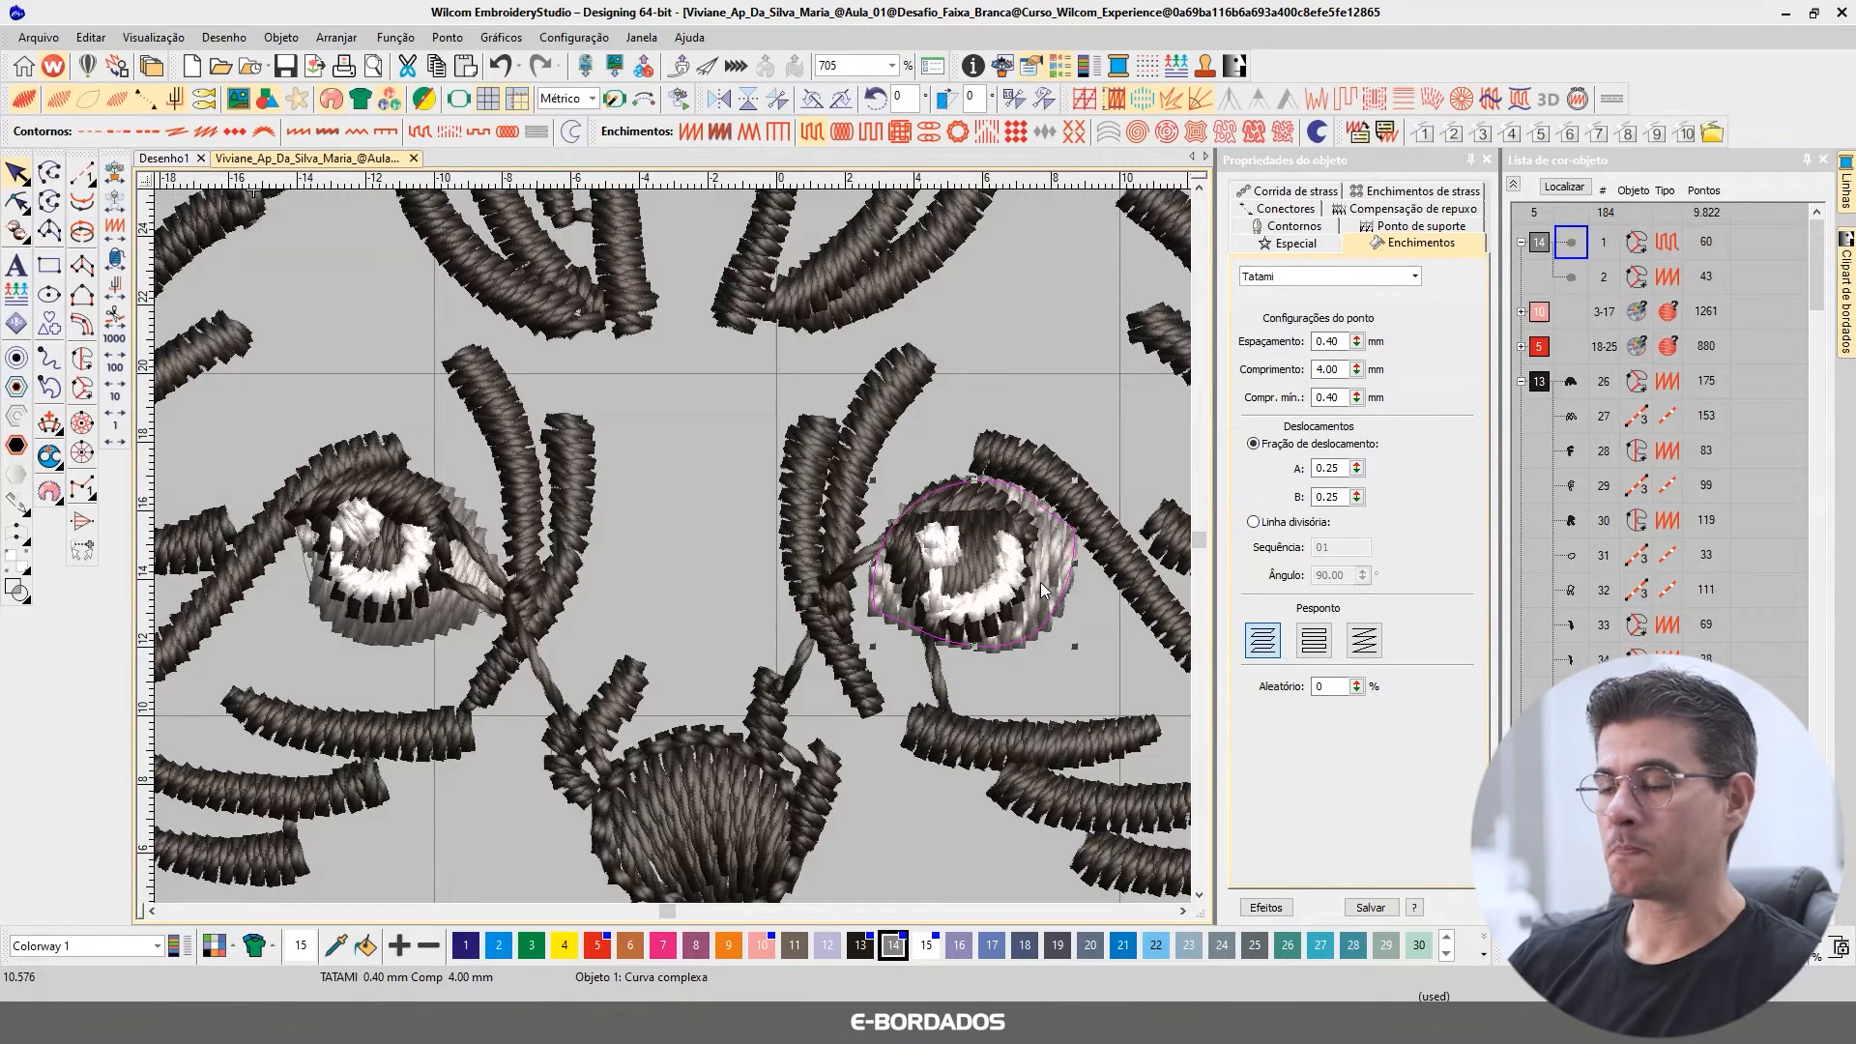
pyautogui.keyDown('ctrl'); pyautogui.click(455, 625); pyautogui.keyUp('ctrl')
pyautogui.hotkey('shift', 's')
pyautogui.press('Escape')
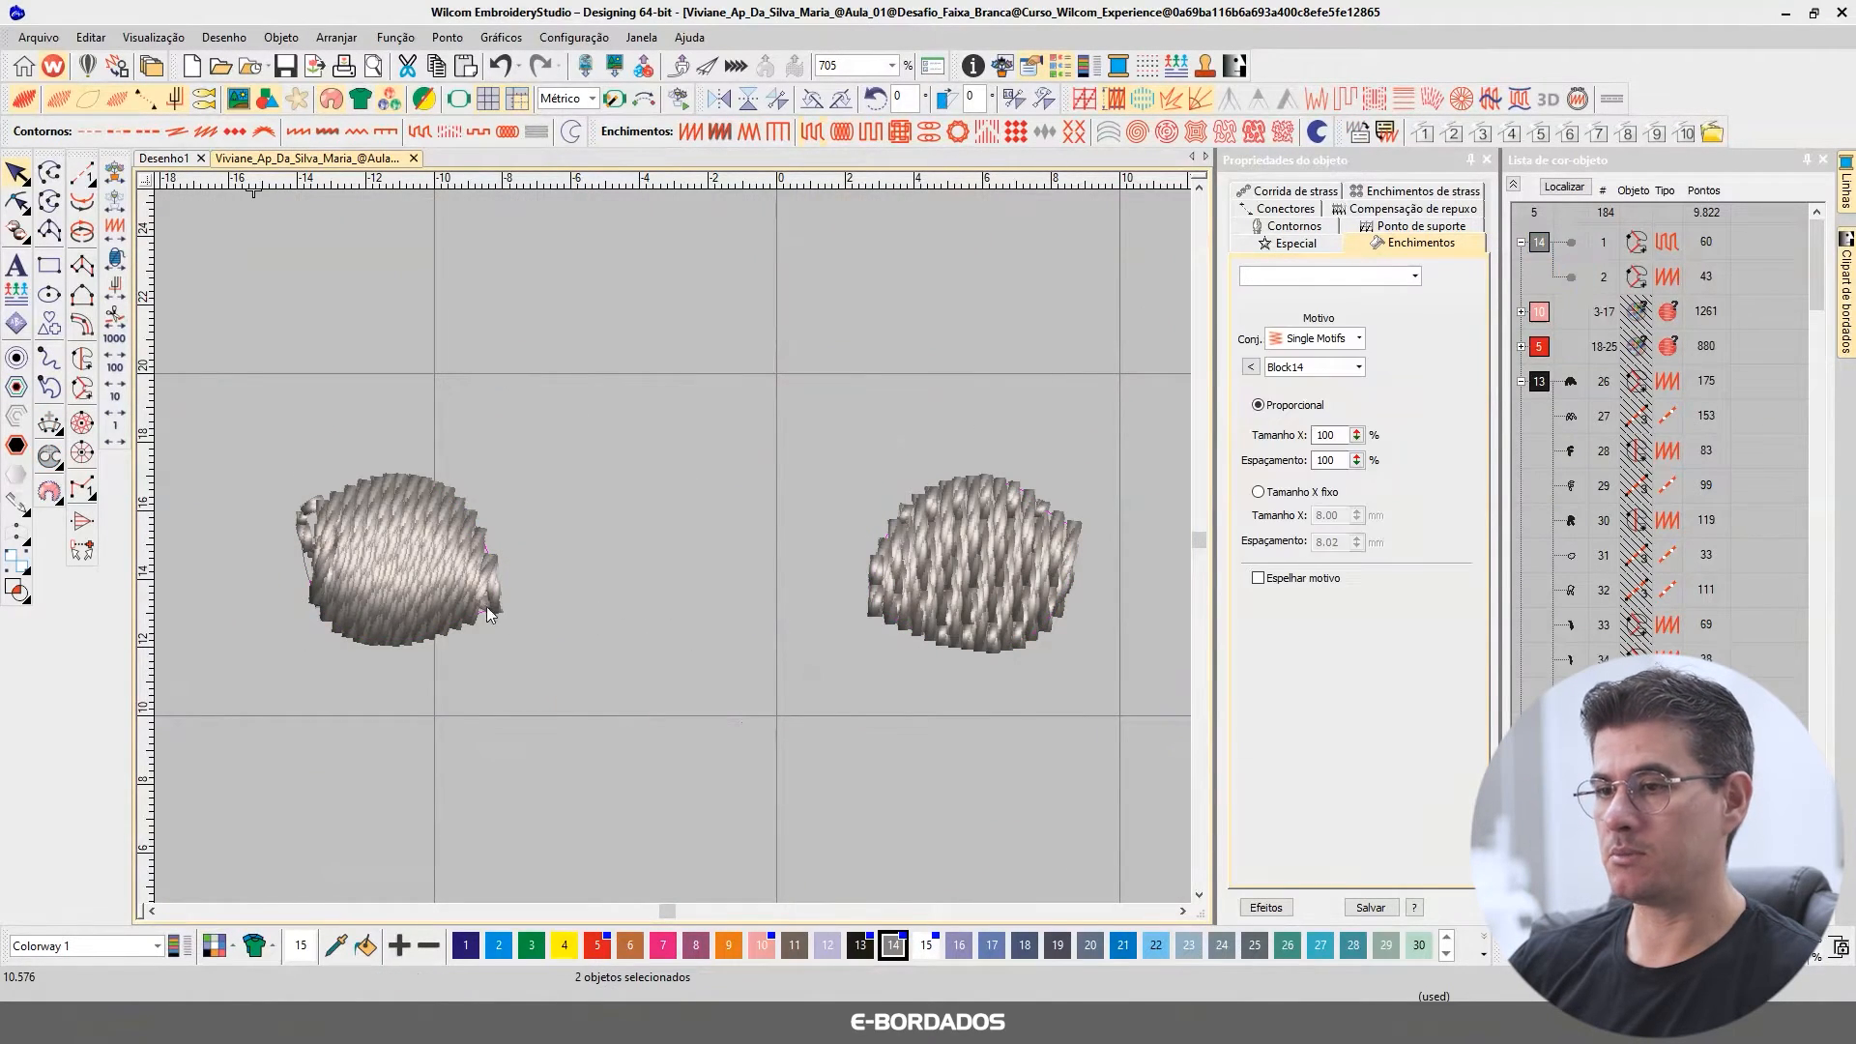
pyautogui.click(1356, 280)
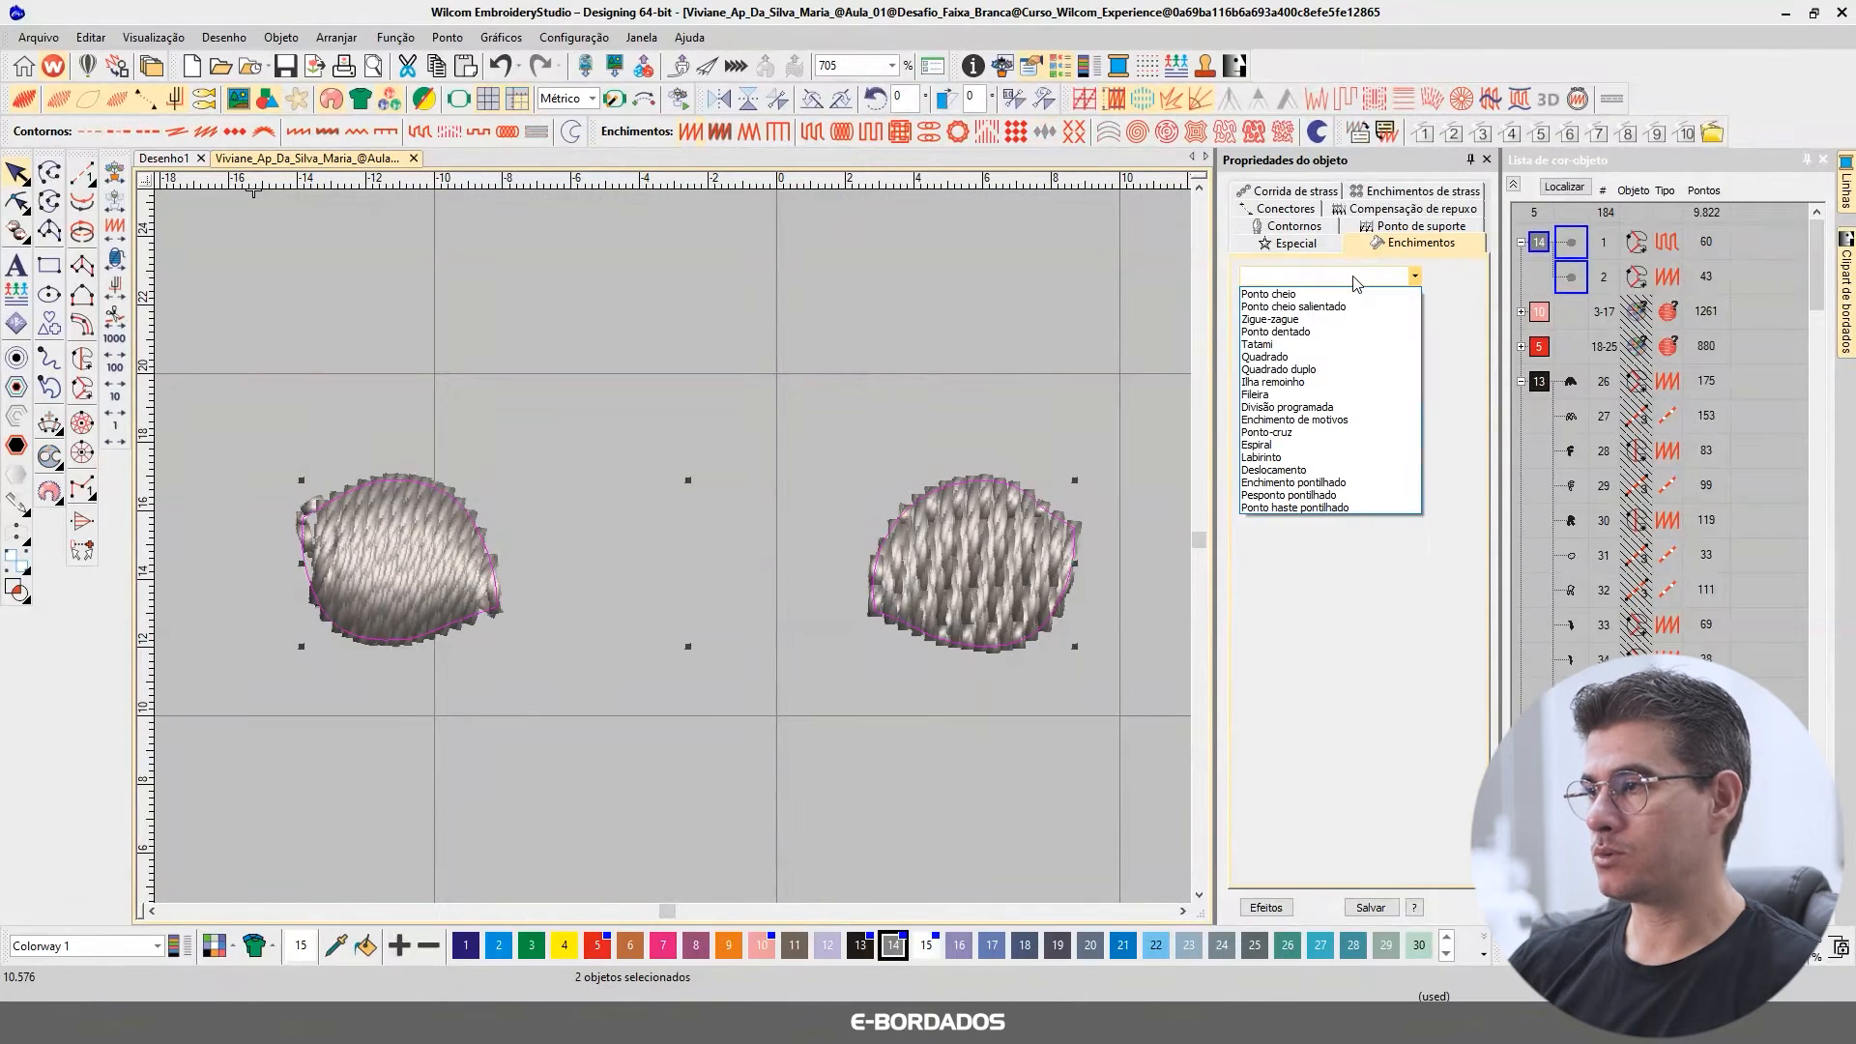
pyautogui.click(1286, 345)
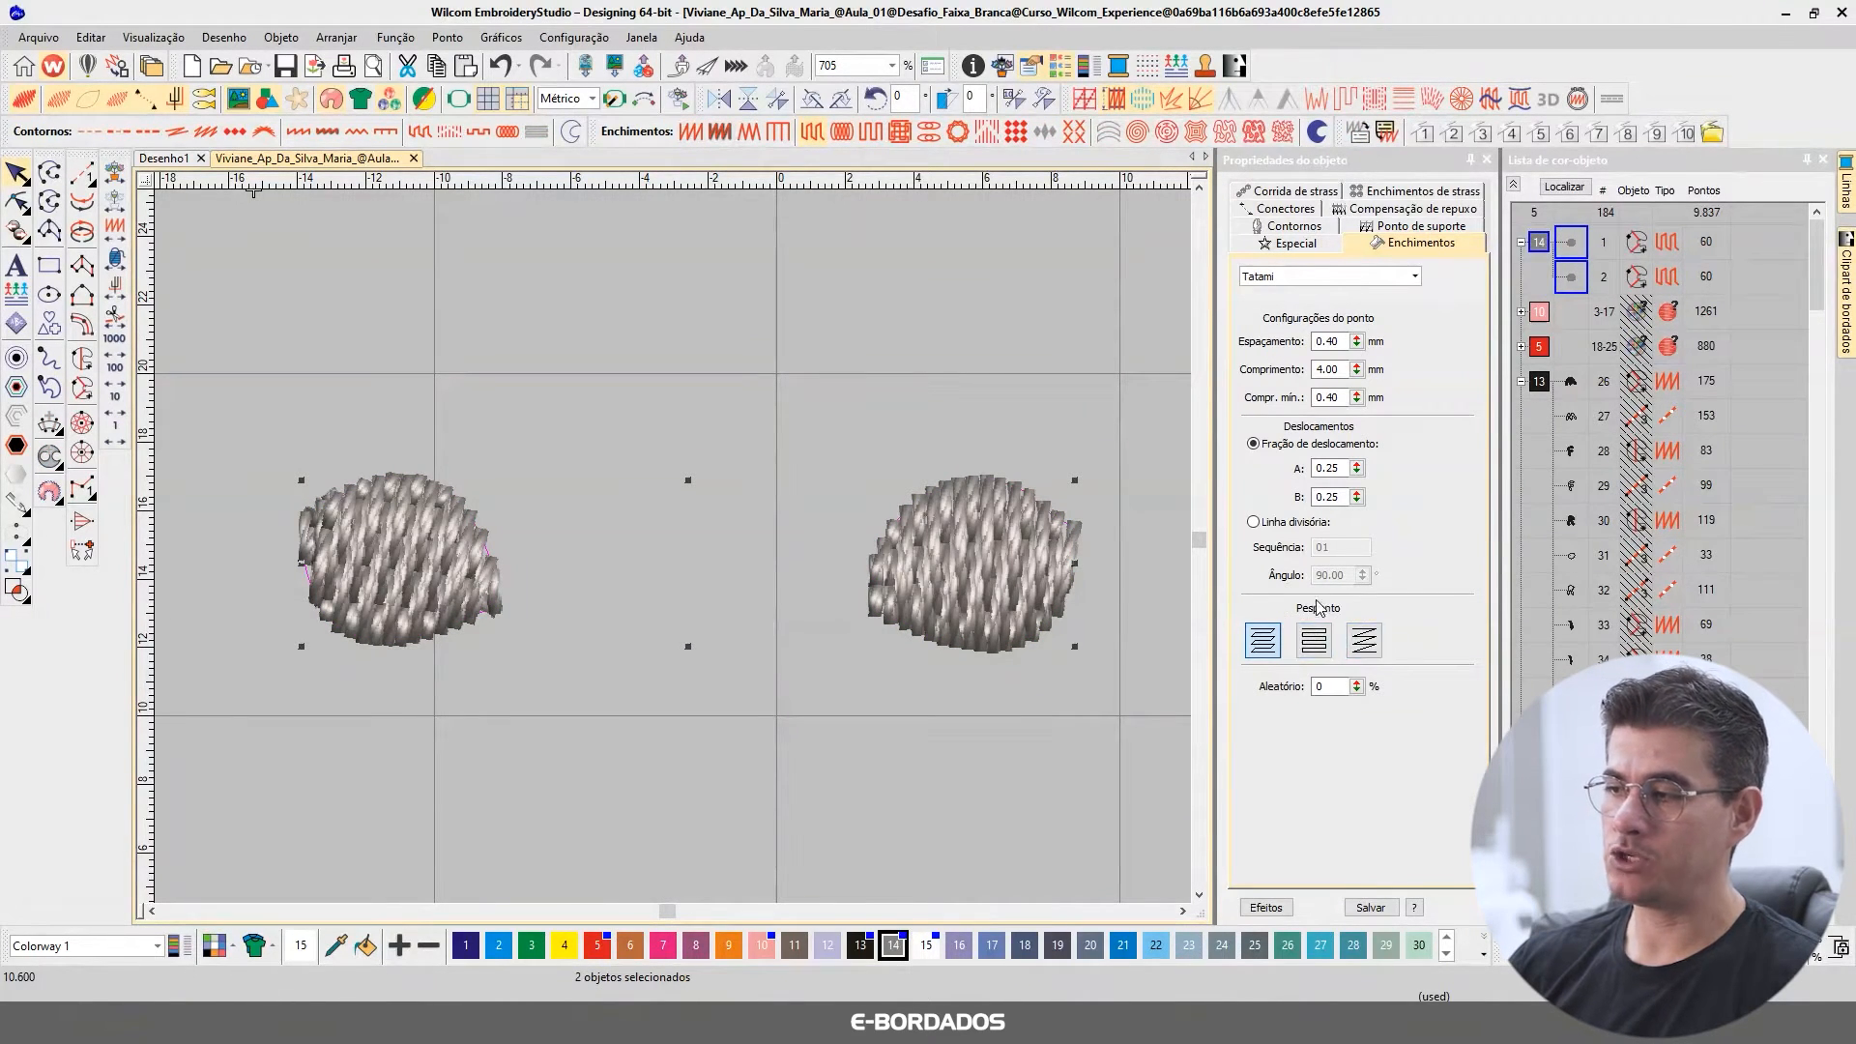
# Step: Compare the standard and zigzag-shaped Pesponto styles on both eye bases in stitch view, and keep the zigzag-shaped one
pyautogui.click(1366, 646)
pyautogui.hotkey('shift', 't')
pyautogui.click(1263, 639)
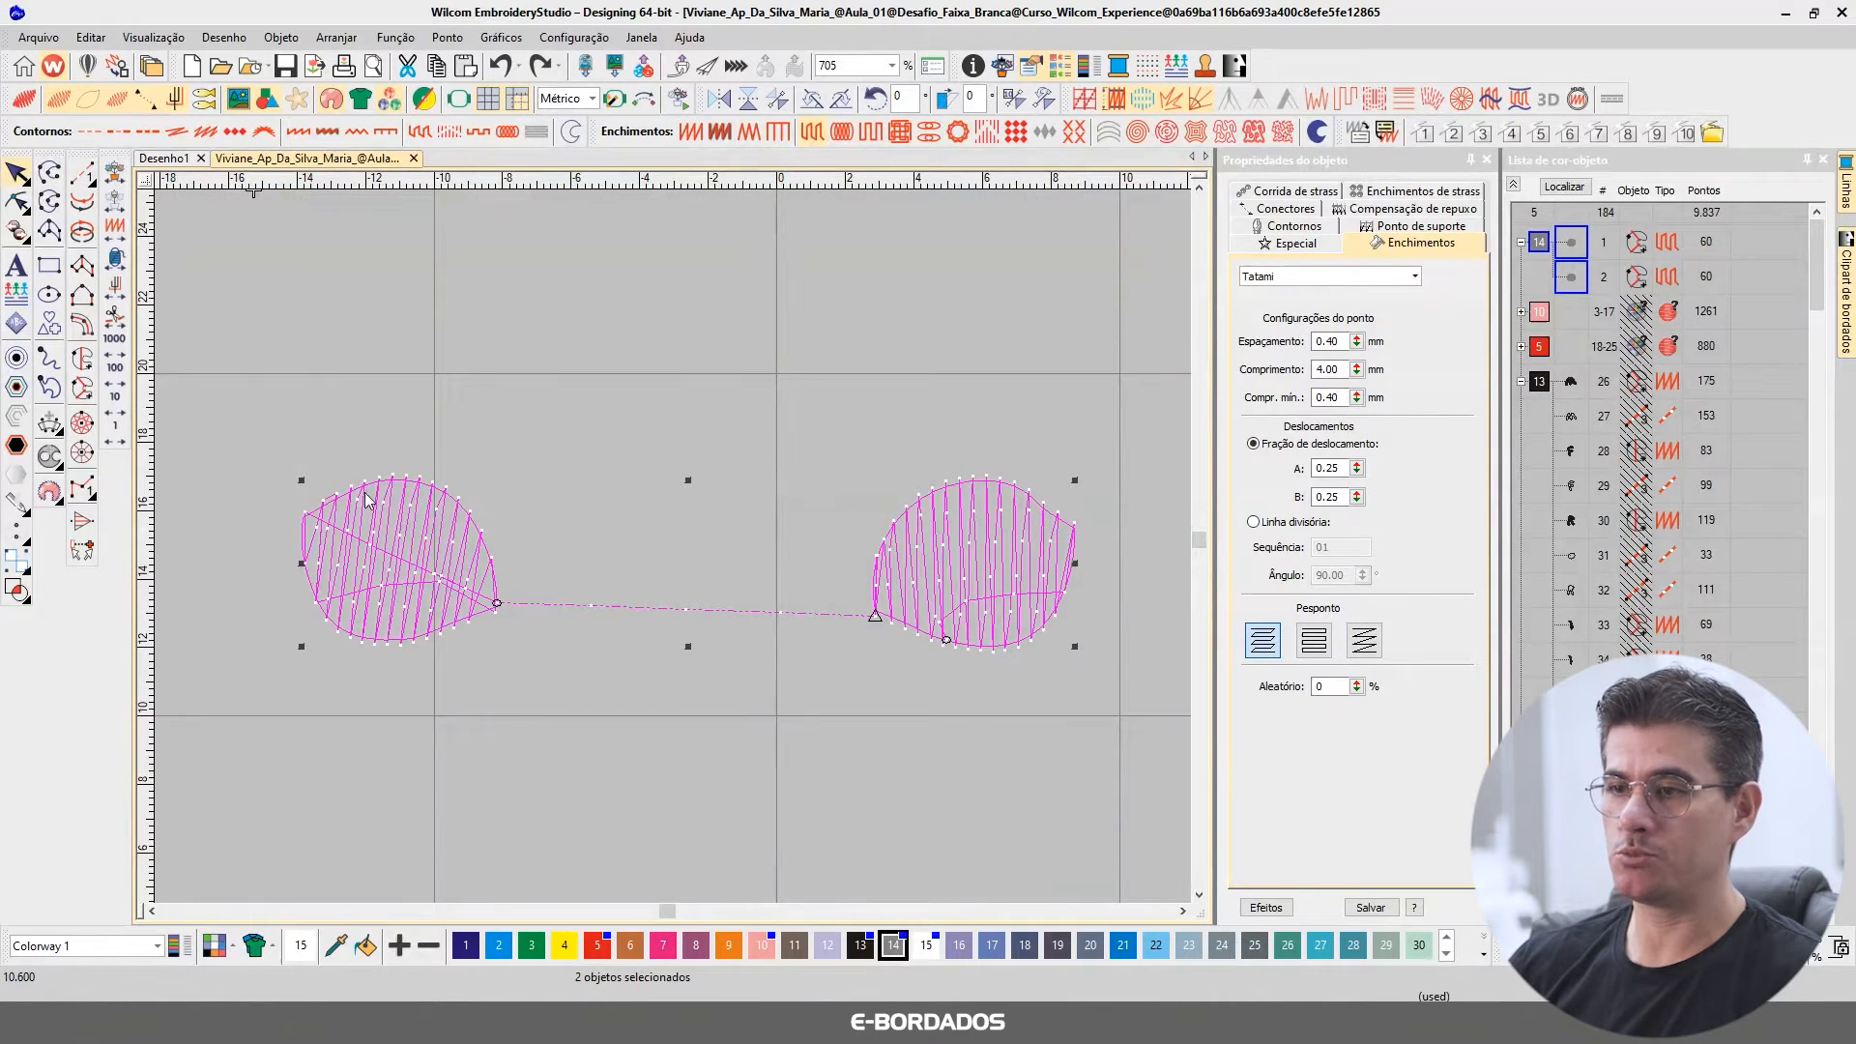
pyautogui.click(1364, 642)
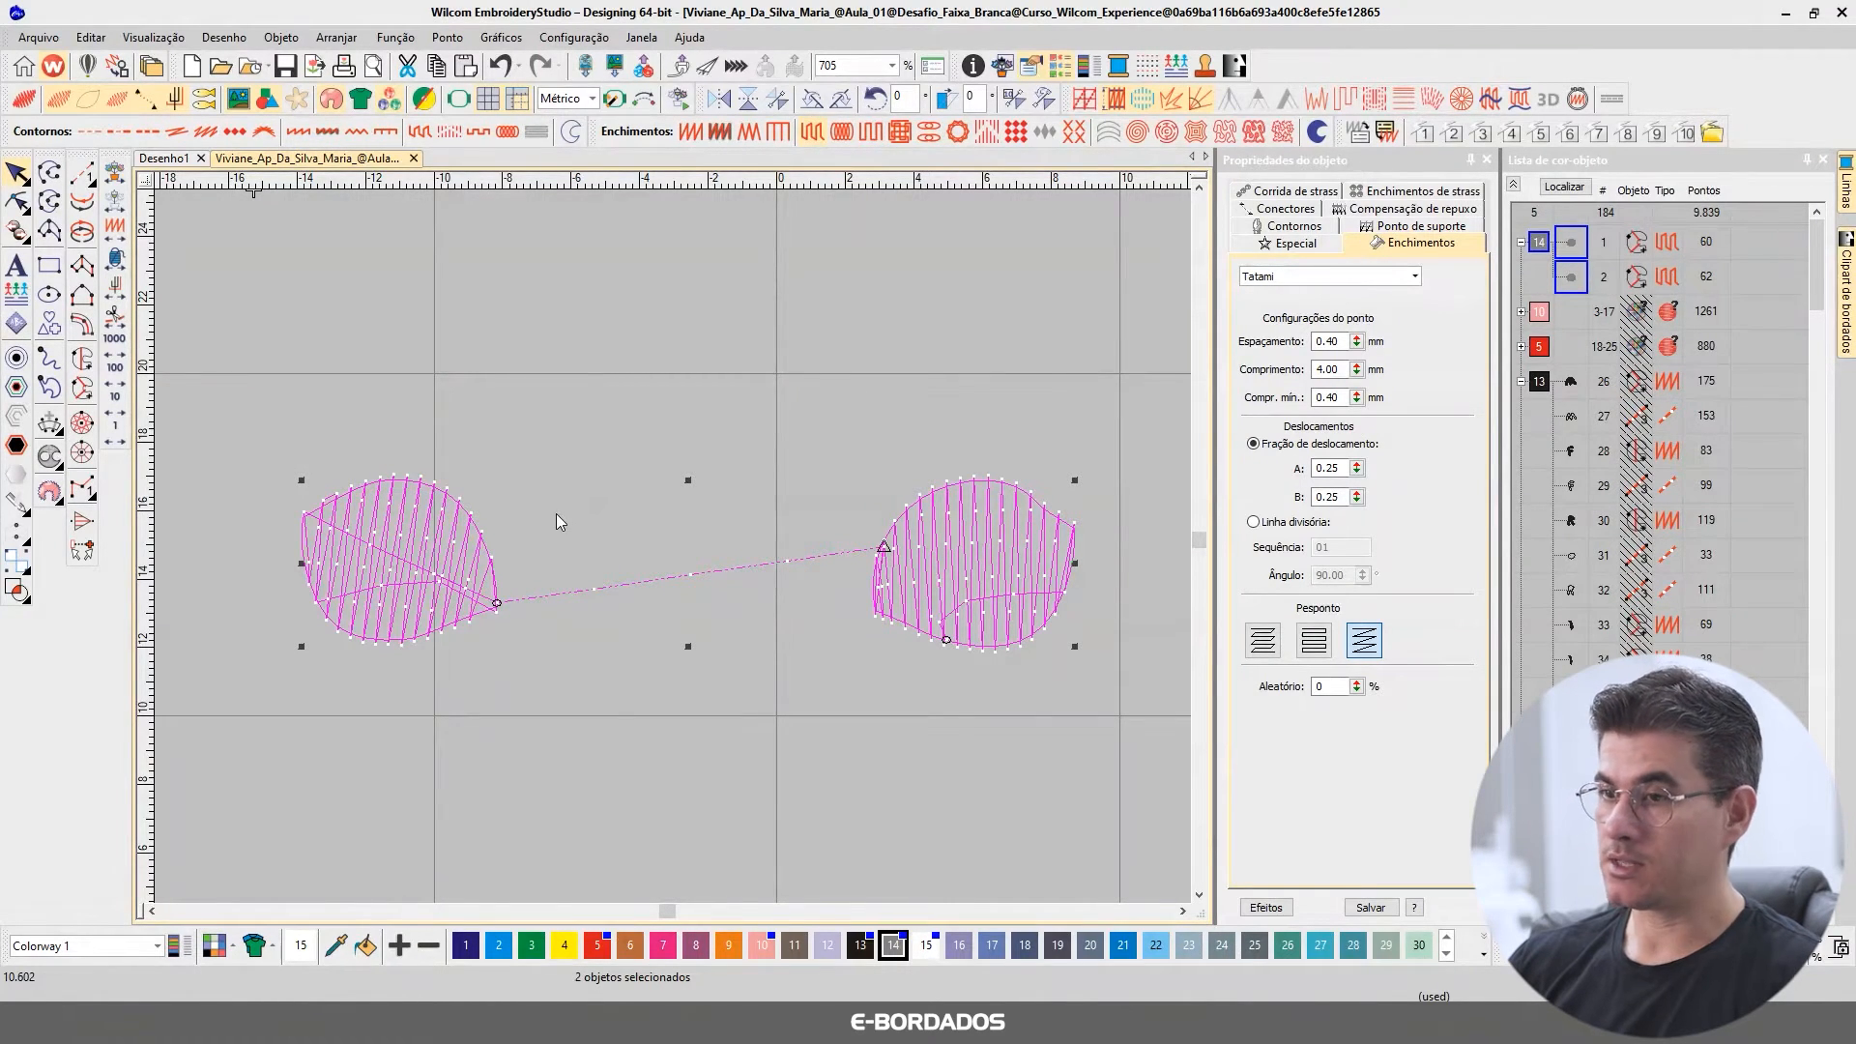
pyautogui.press('t')
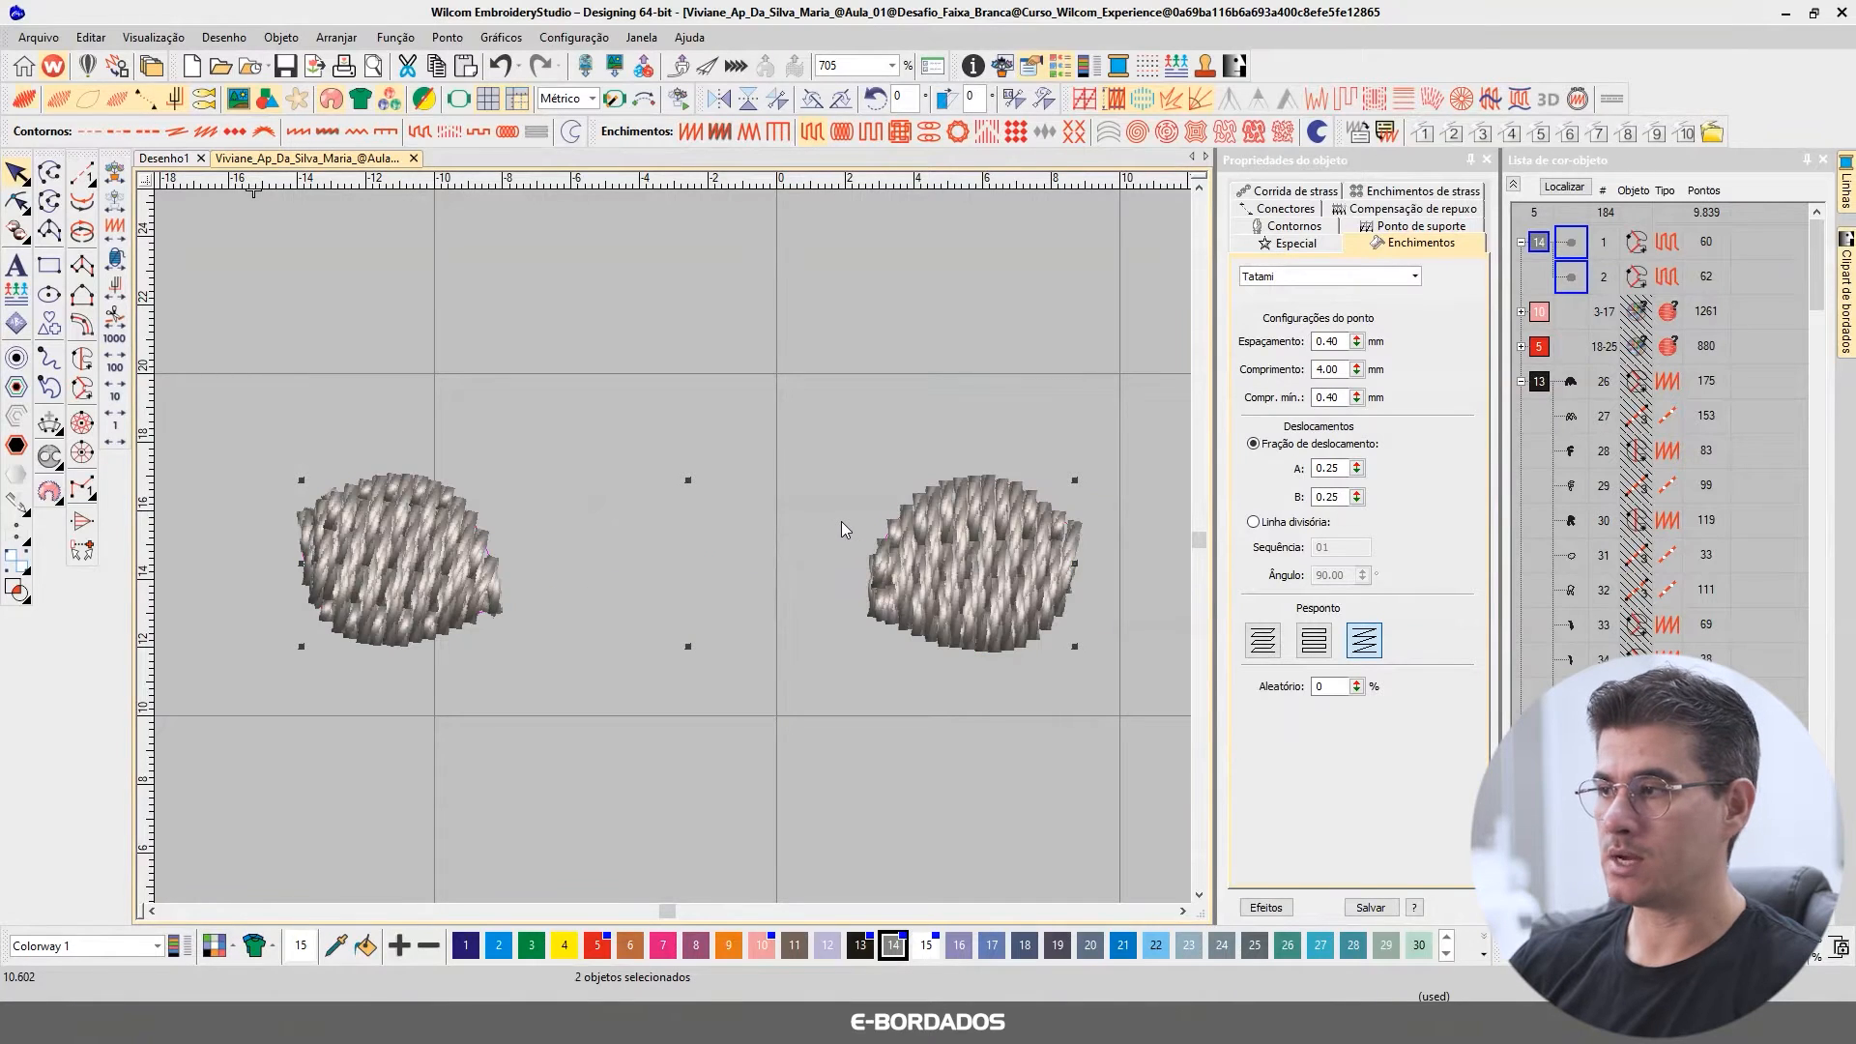
# Step: Set the Tatami spacing of both eye bases to 0.50 mm and compare their stitch and realistic views
pyautogui.press('t')
pyautogui.click(1332, 343)
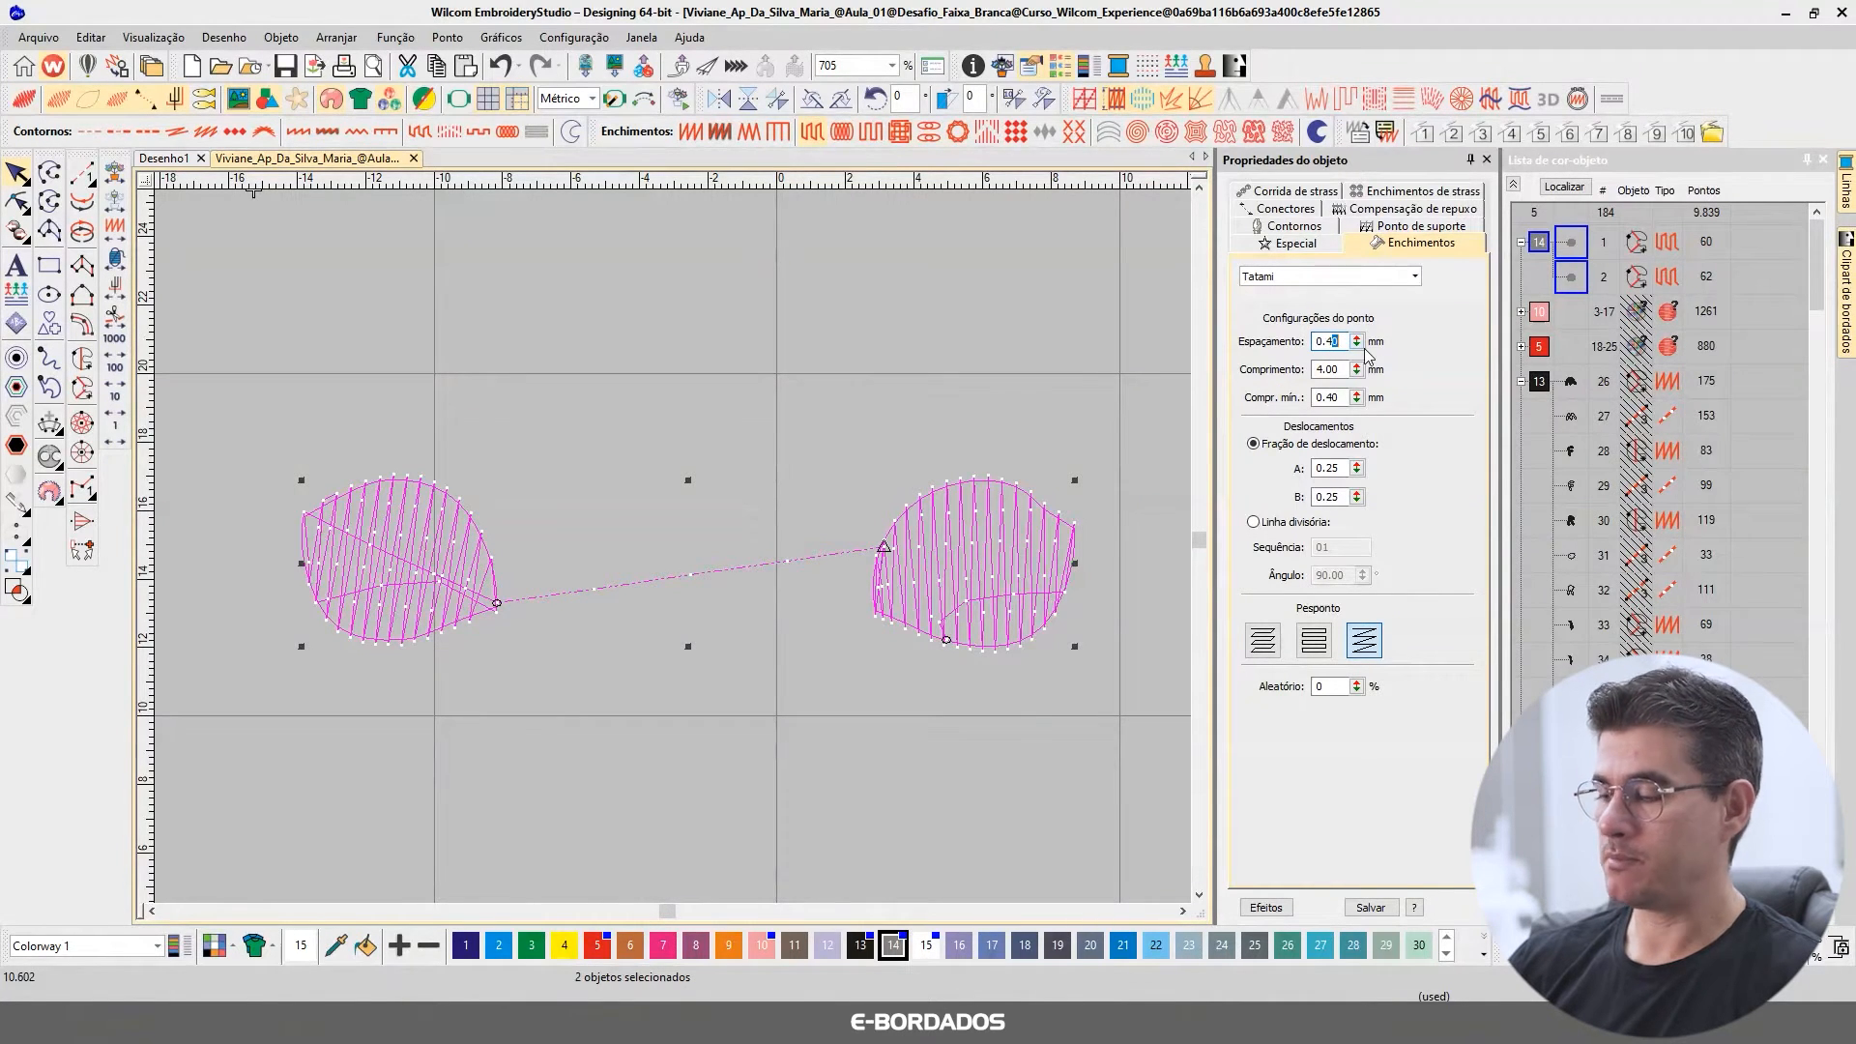
pyautogui.press('Return')
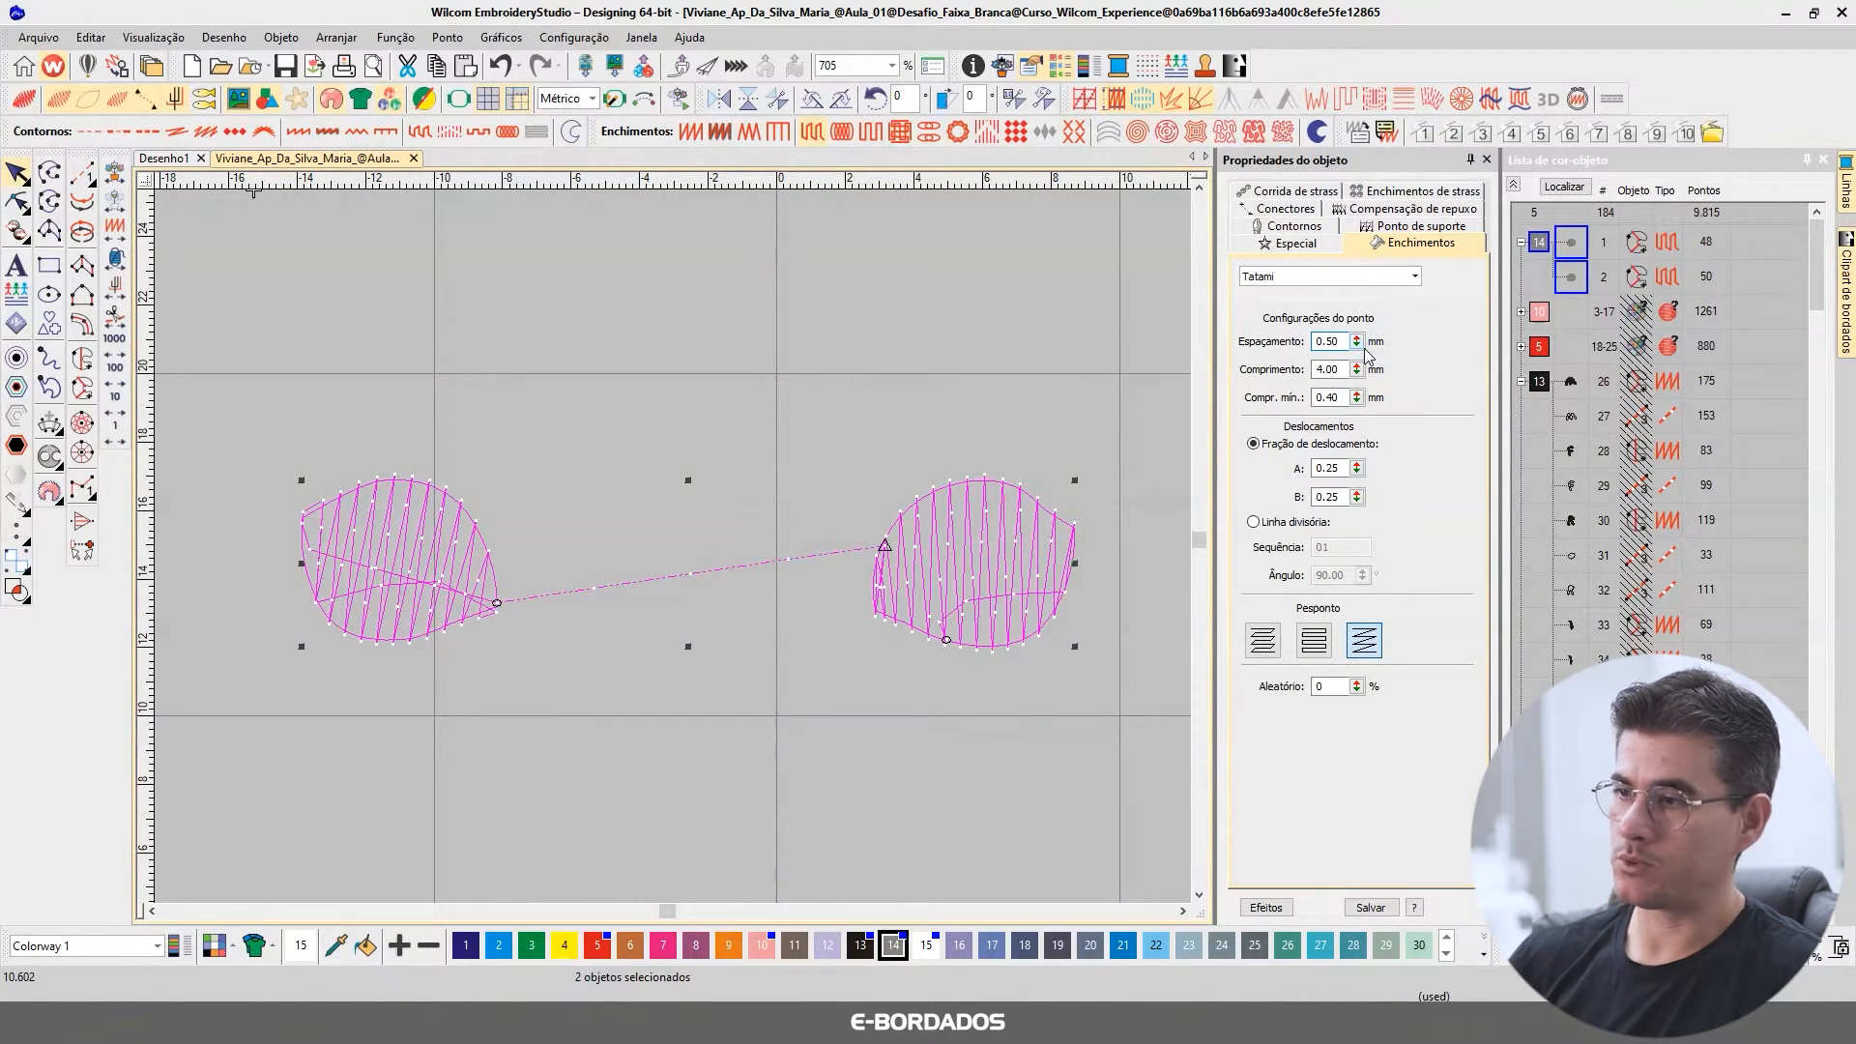
pyautogui.press('t')
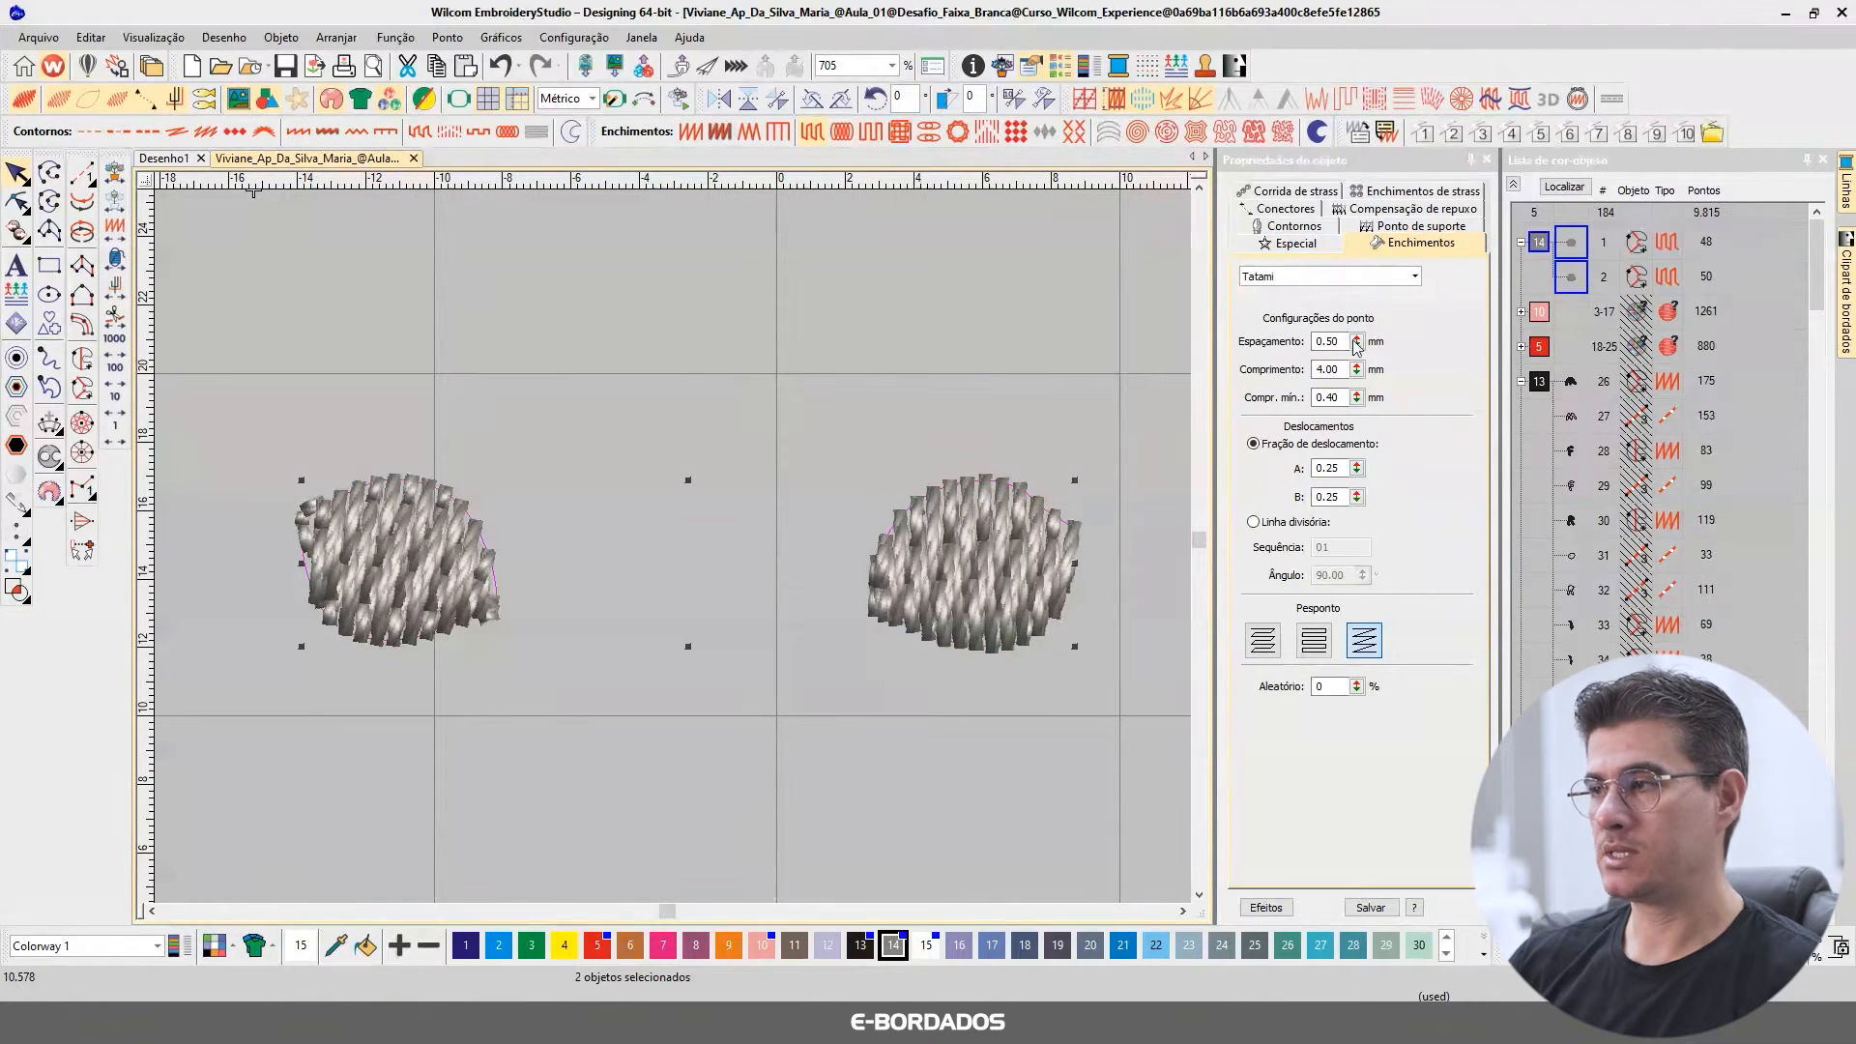
pyautogui.press('t')
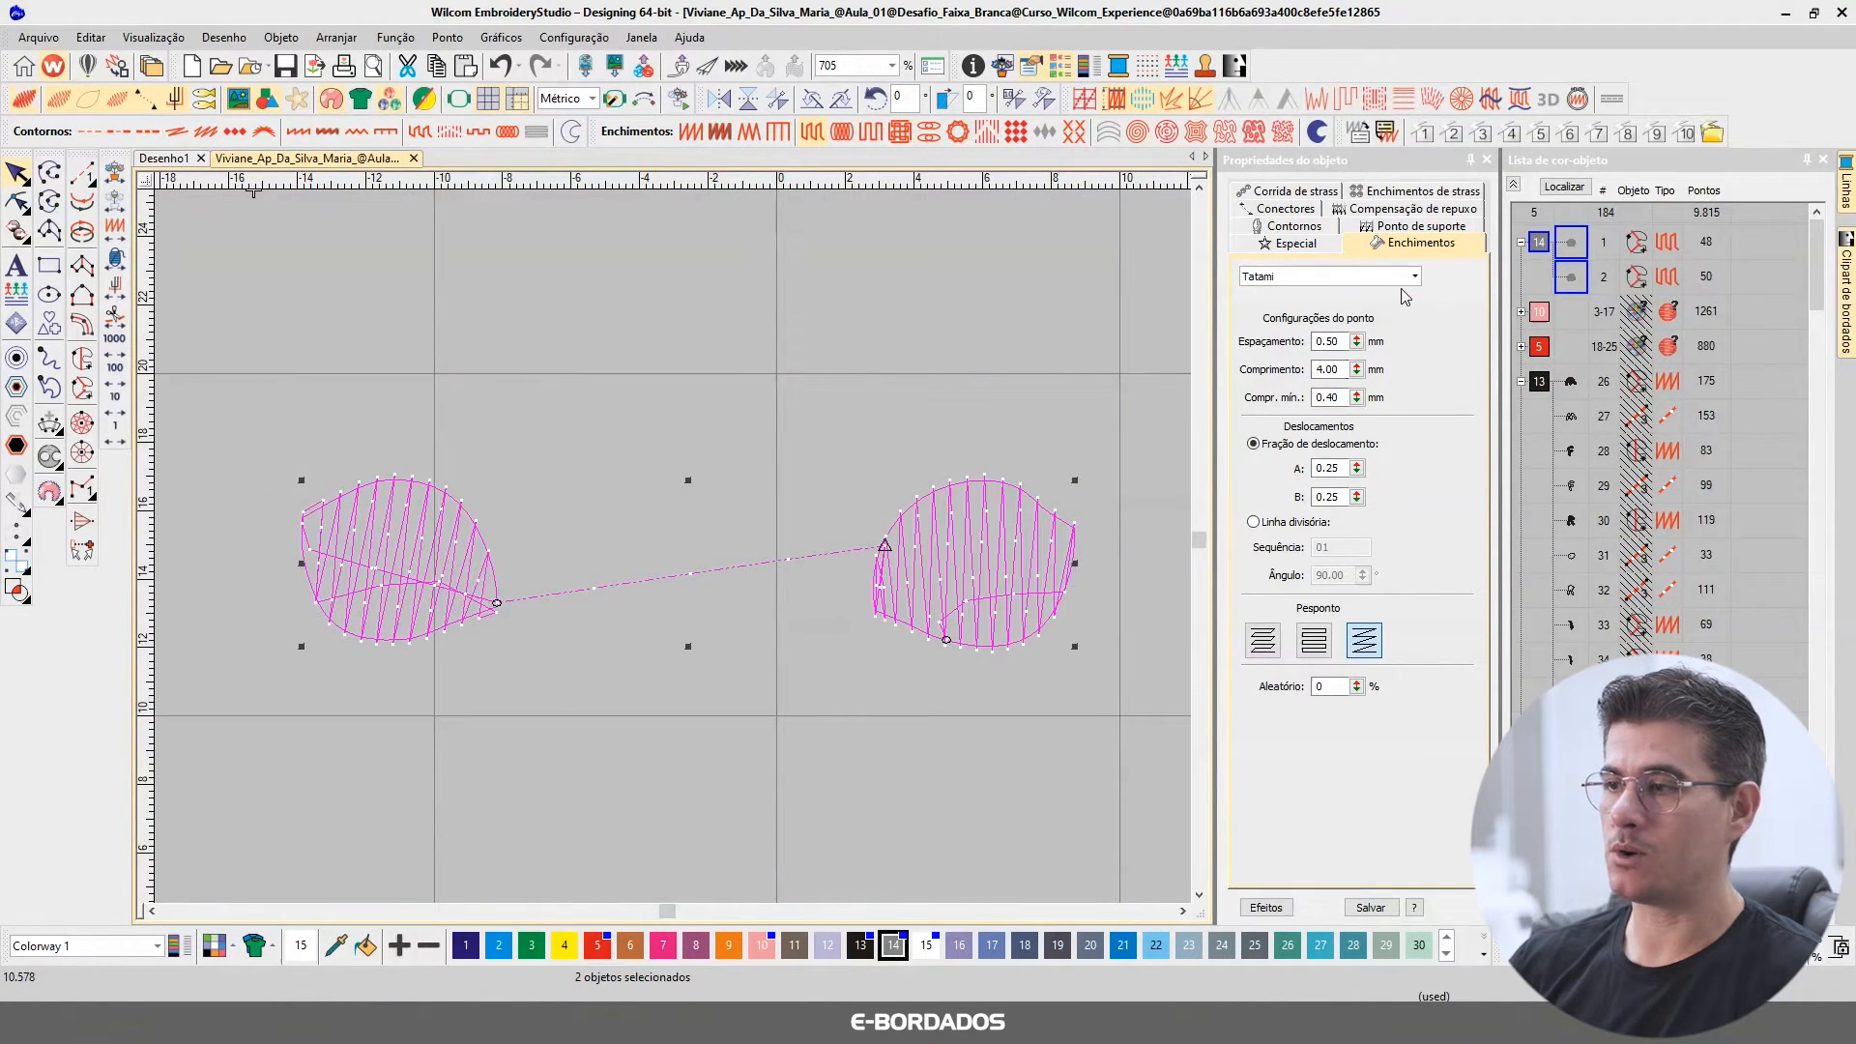
pyautogui.press('t')
# Step: Enable the first underlay on both eye bases and set its type to Ponto corrido para borda
pyautogui.click(1408, 226)
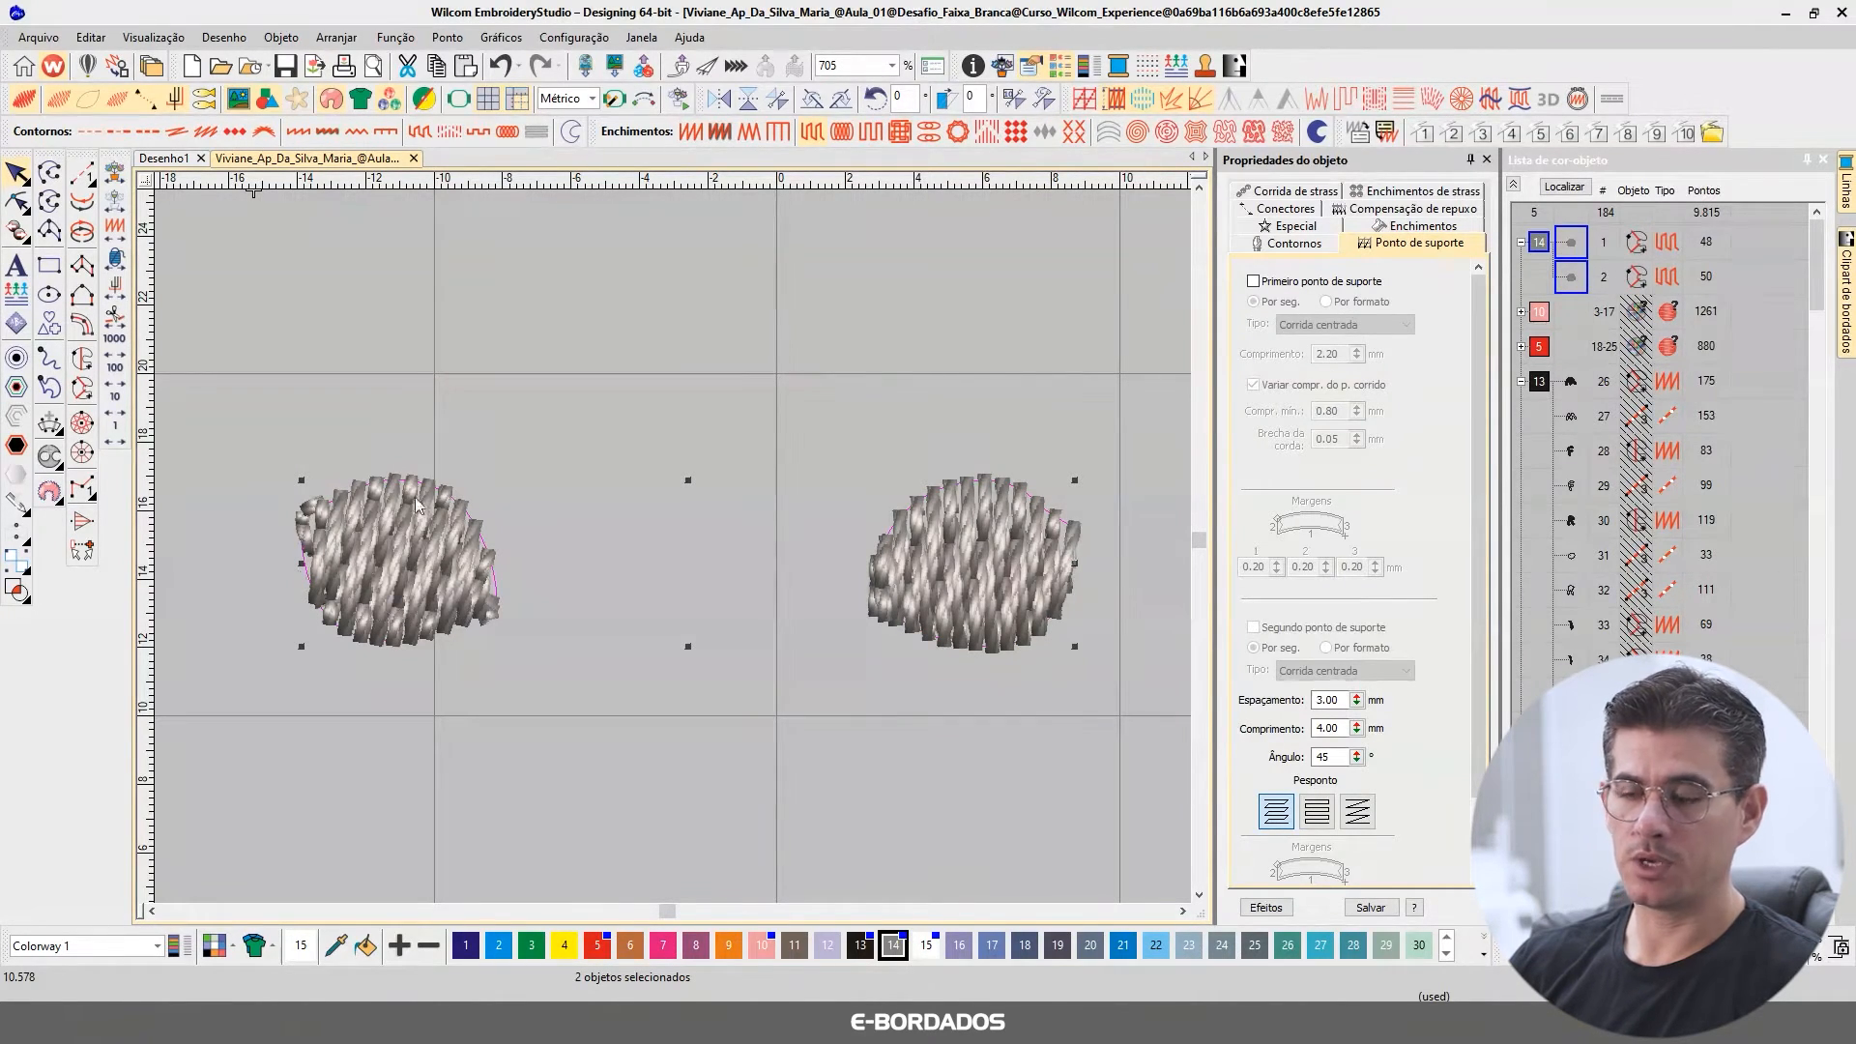
pyautogui.press('t')
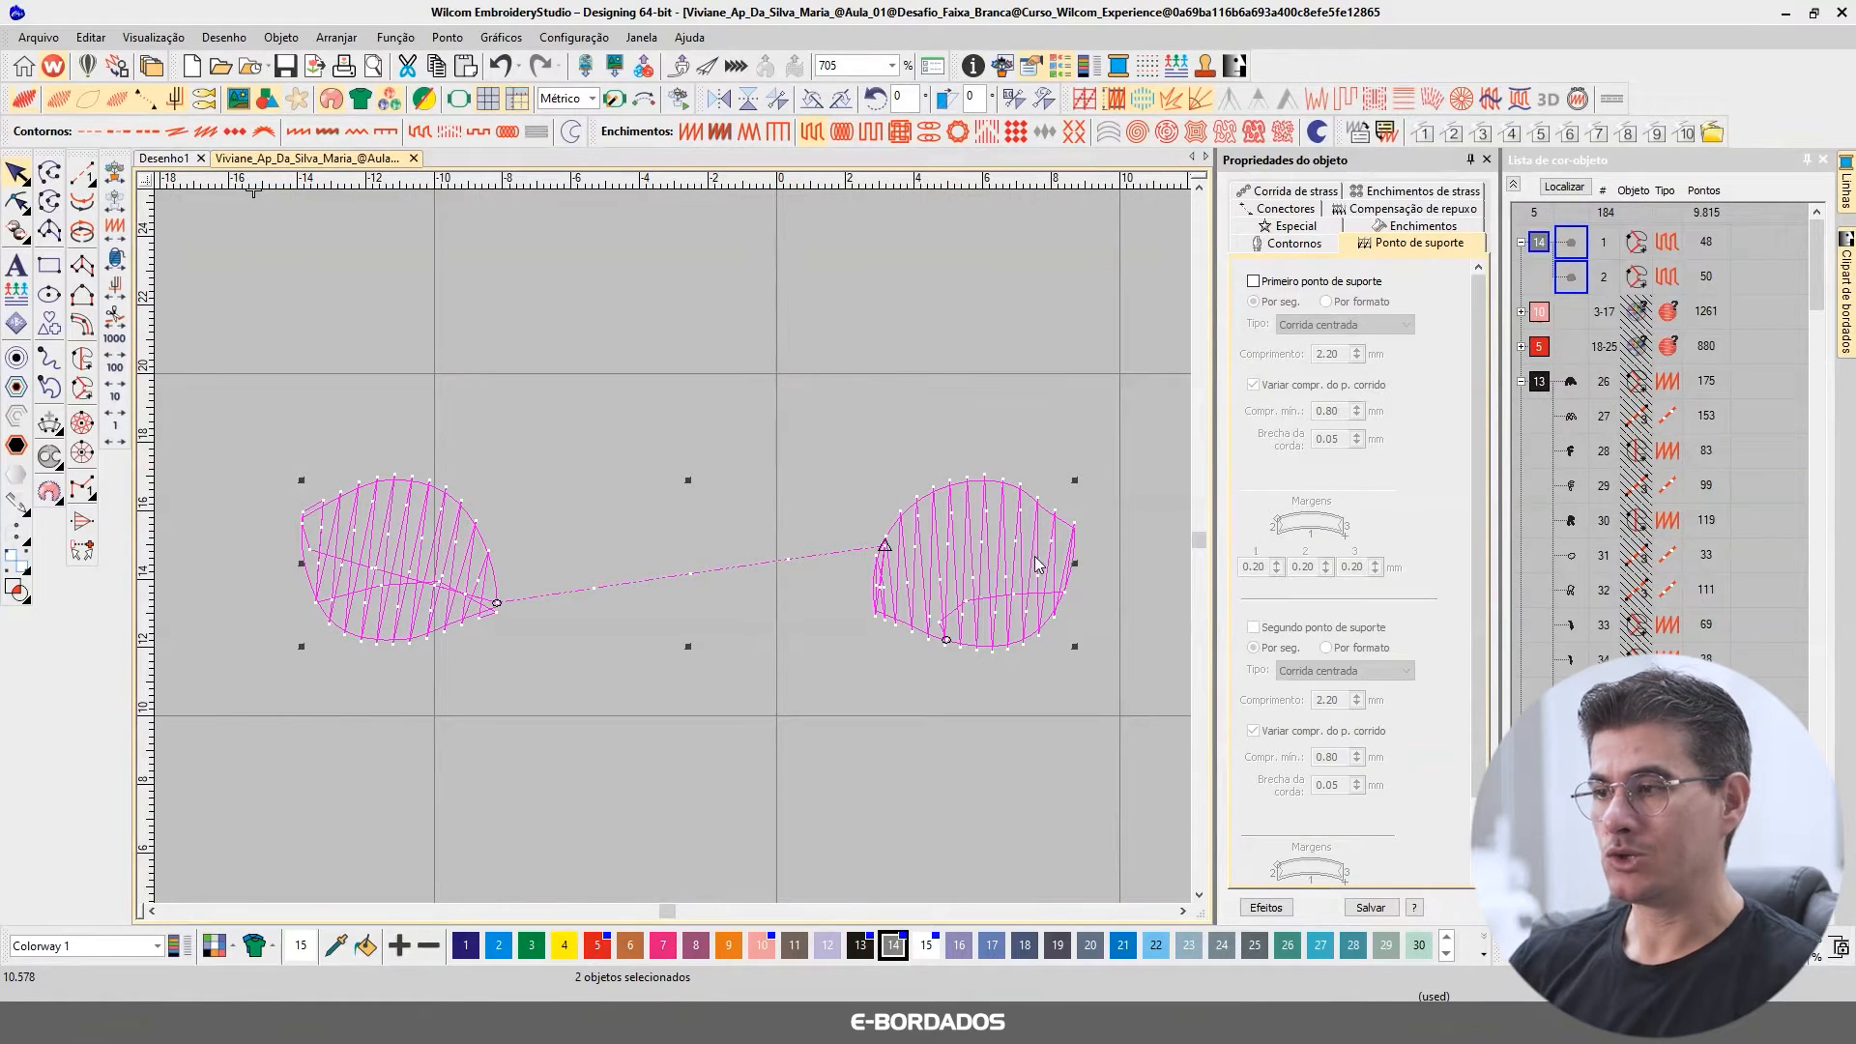
pyautogui.click(1286, 284)
pyautogui.click(1354, 325)
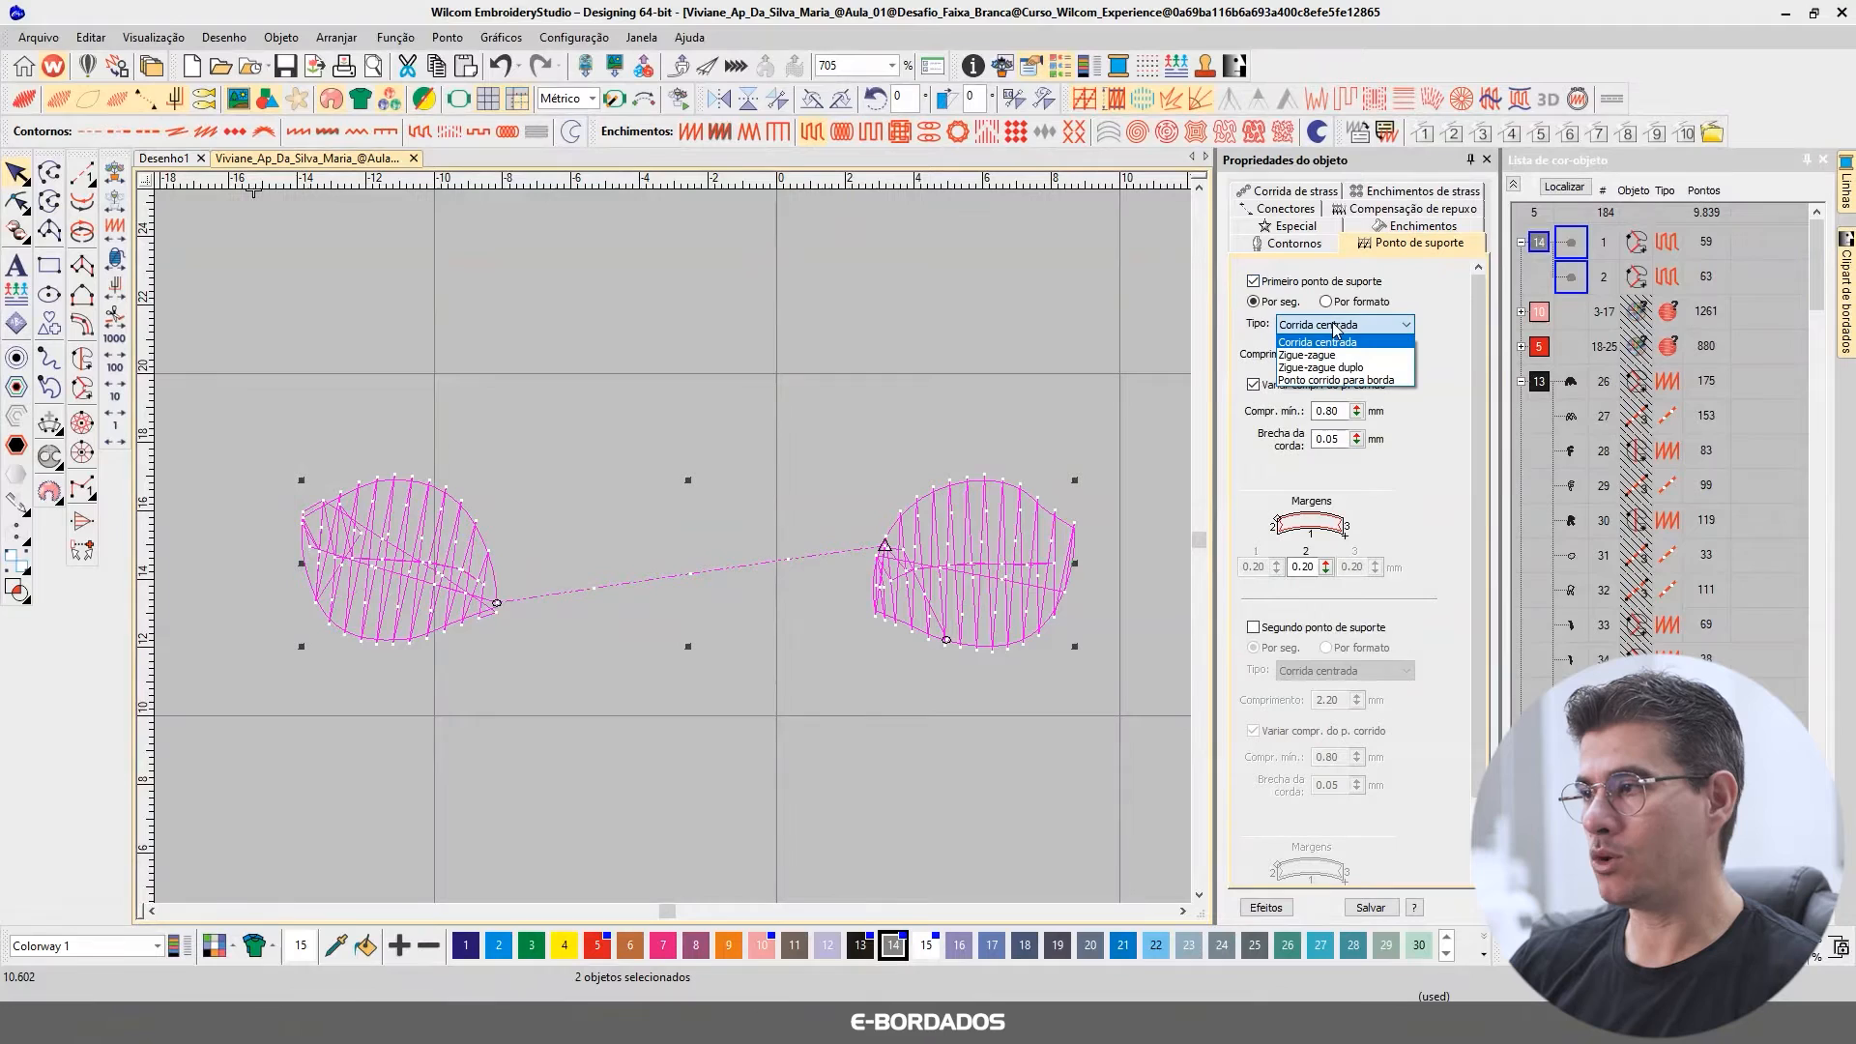
pyautogui.click(1377, 382)
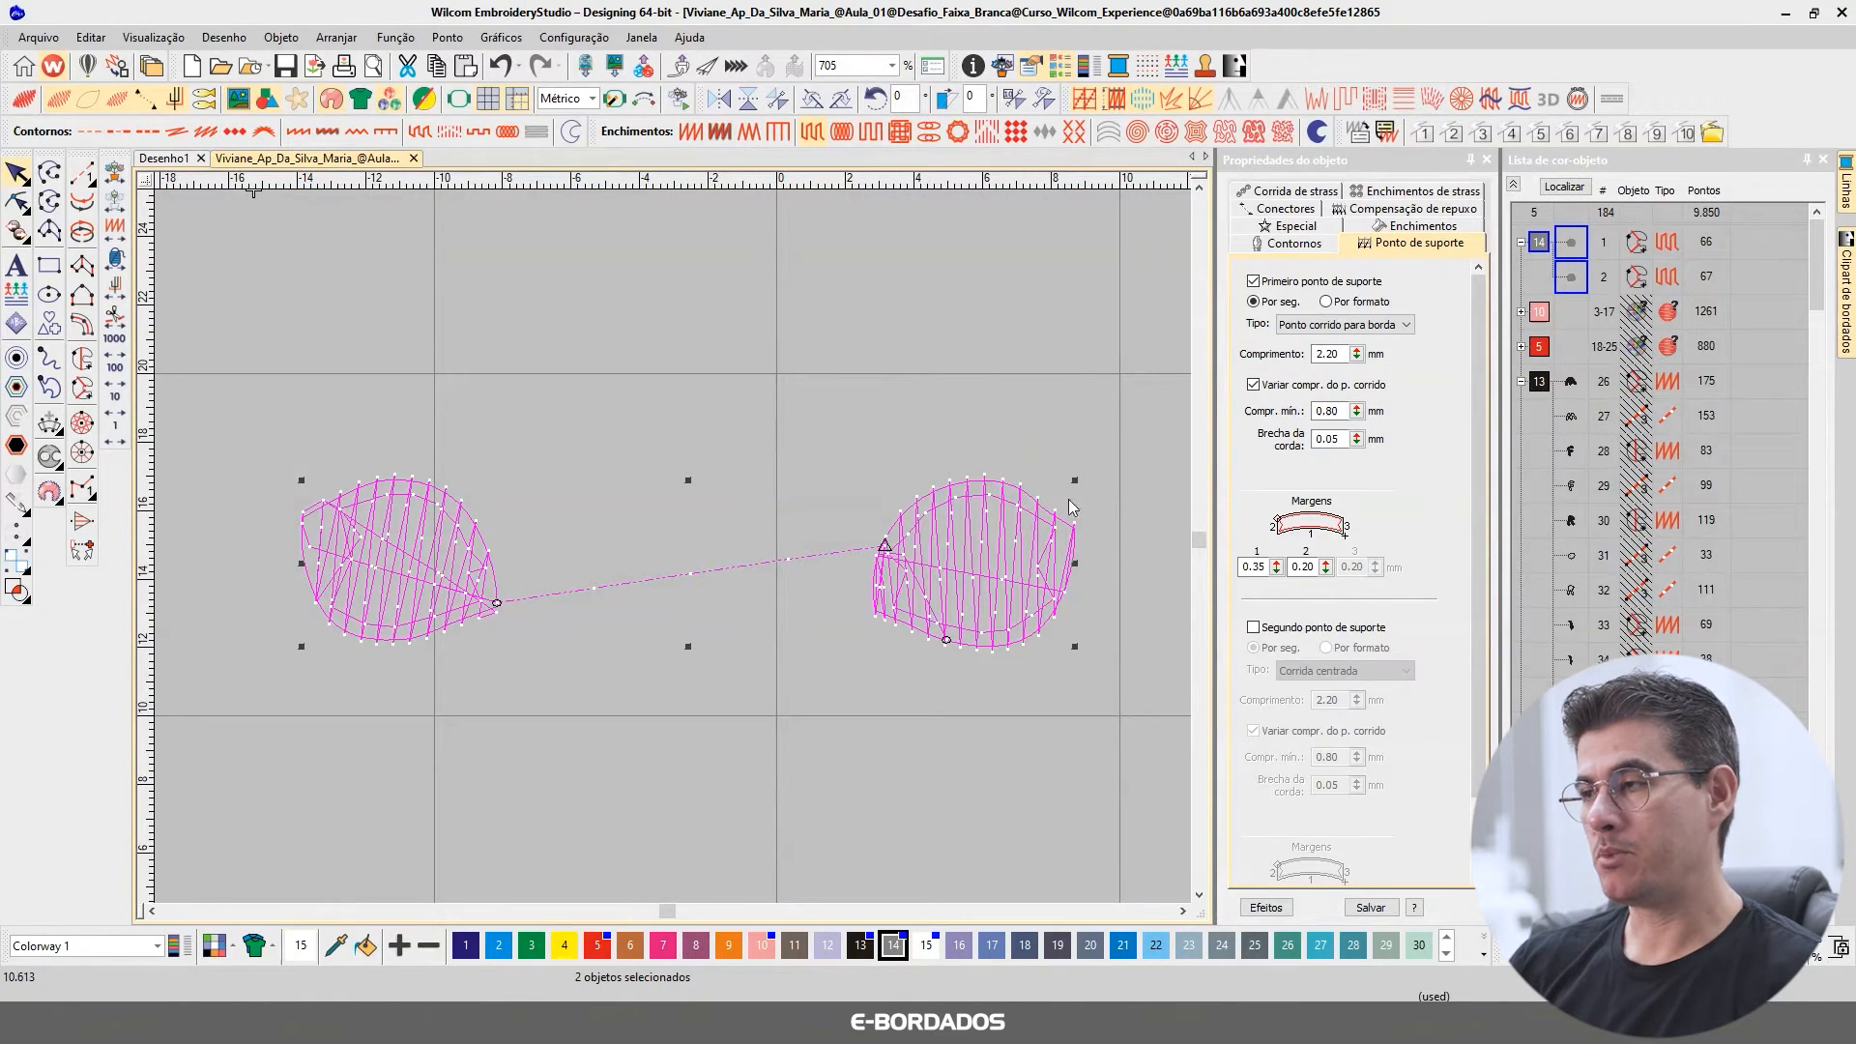
# Step: Check the right-hand eye base's stitches, clear the selection, and redisplay the whole design in realistic view
pyautogui.click(851, 375)
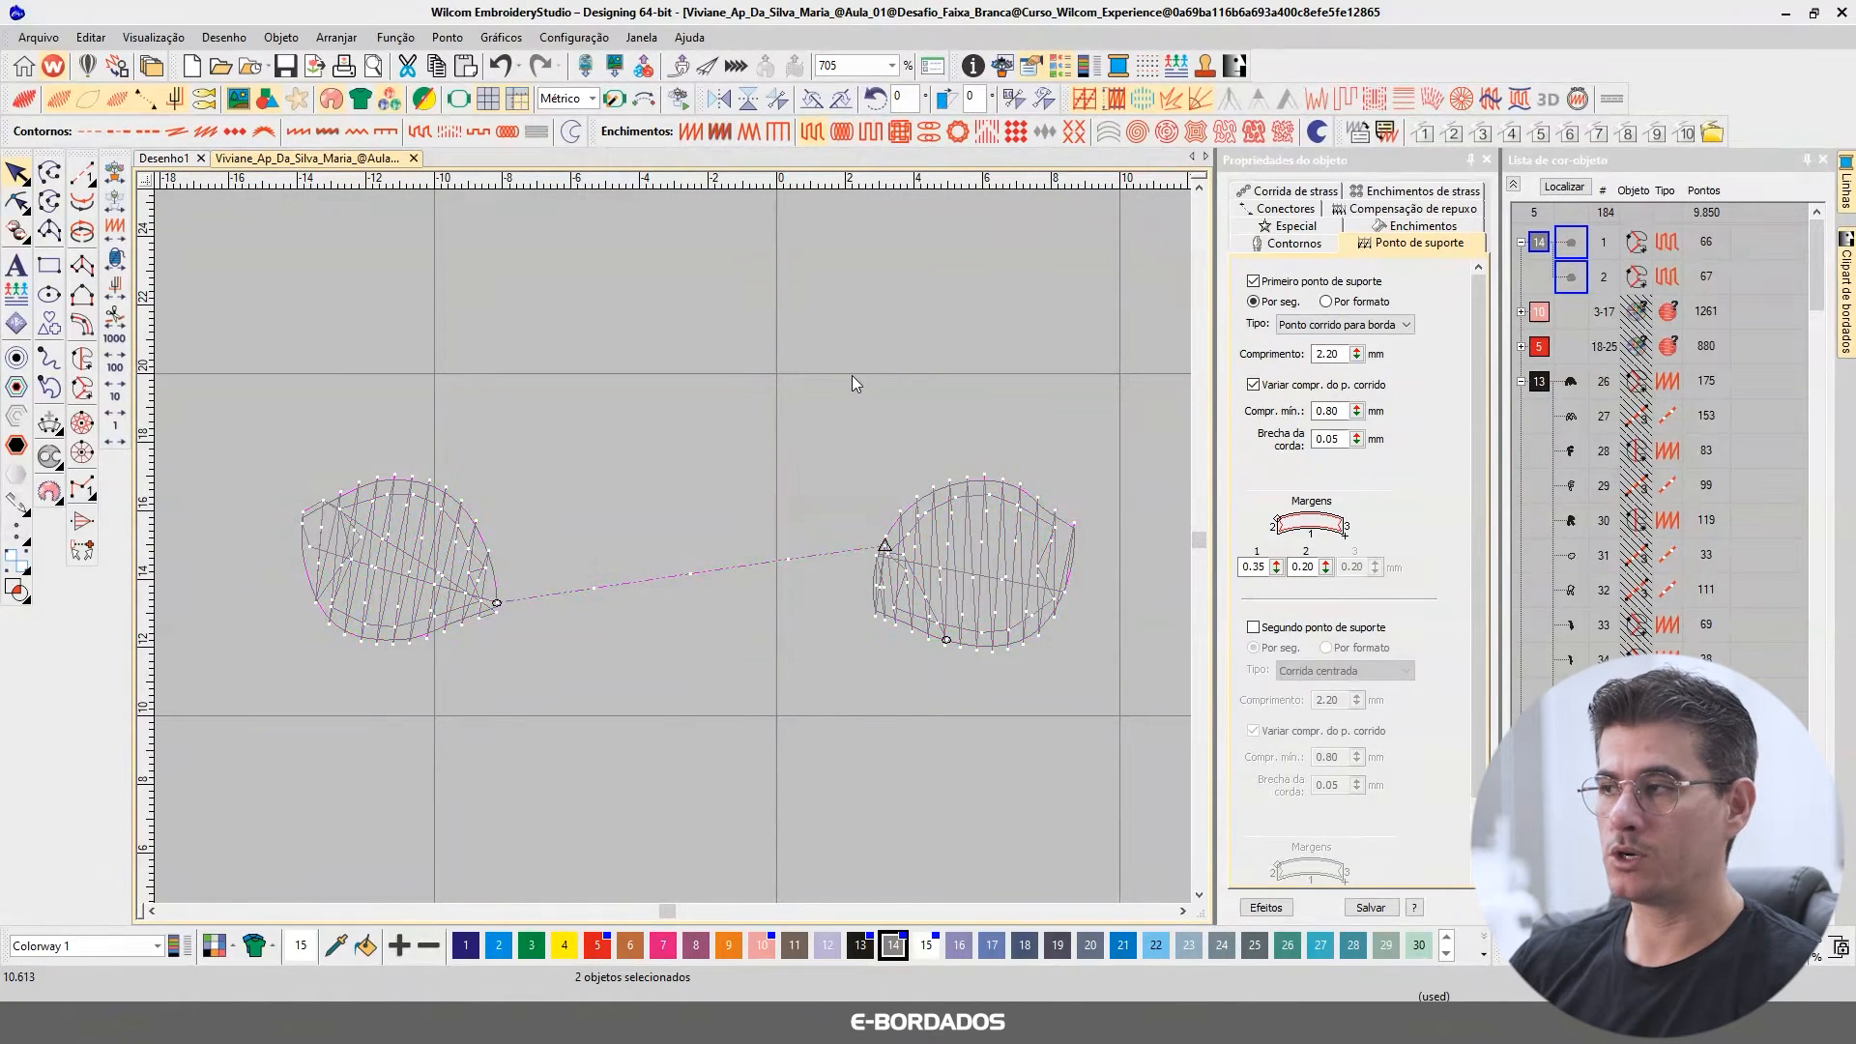
pyautogui.click(970, 593)
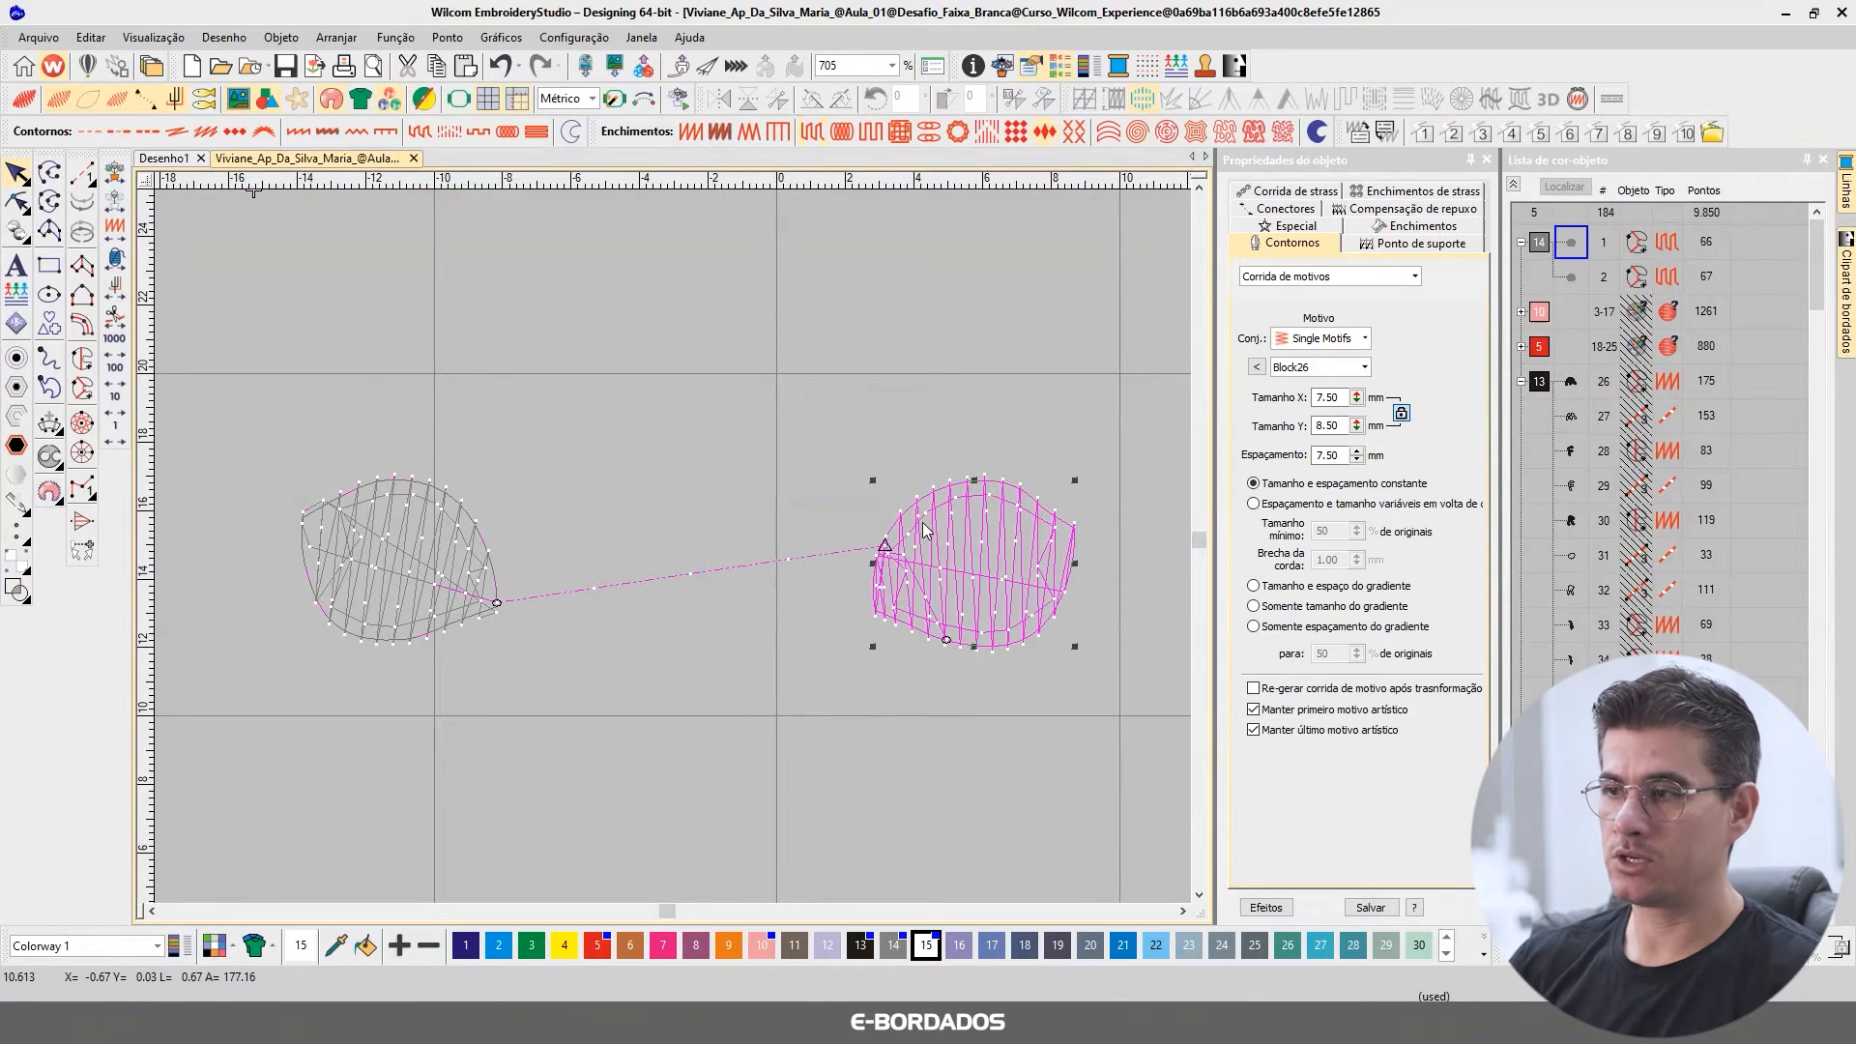
pyautogui.click(1015, 461)
pyautogui.press('t')
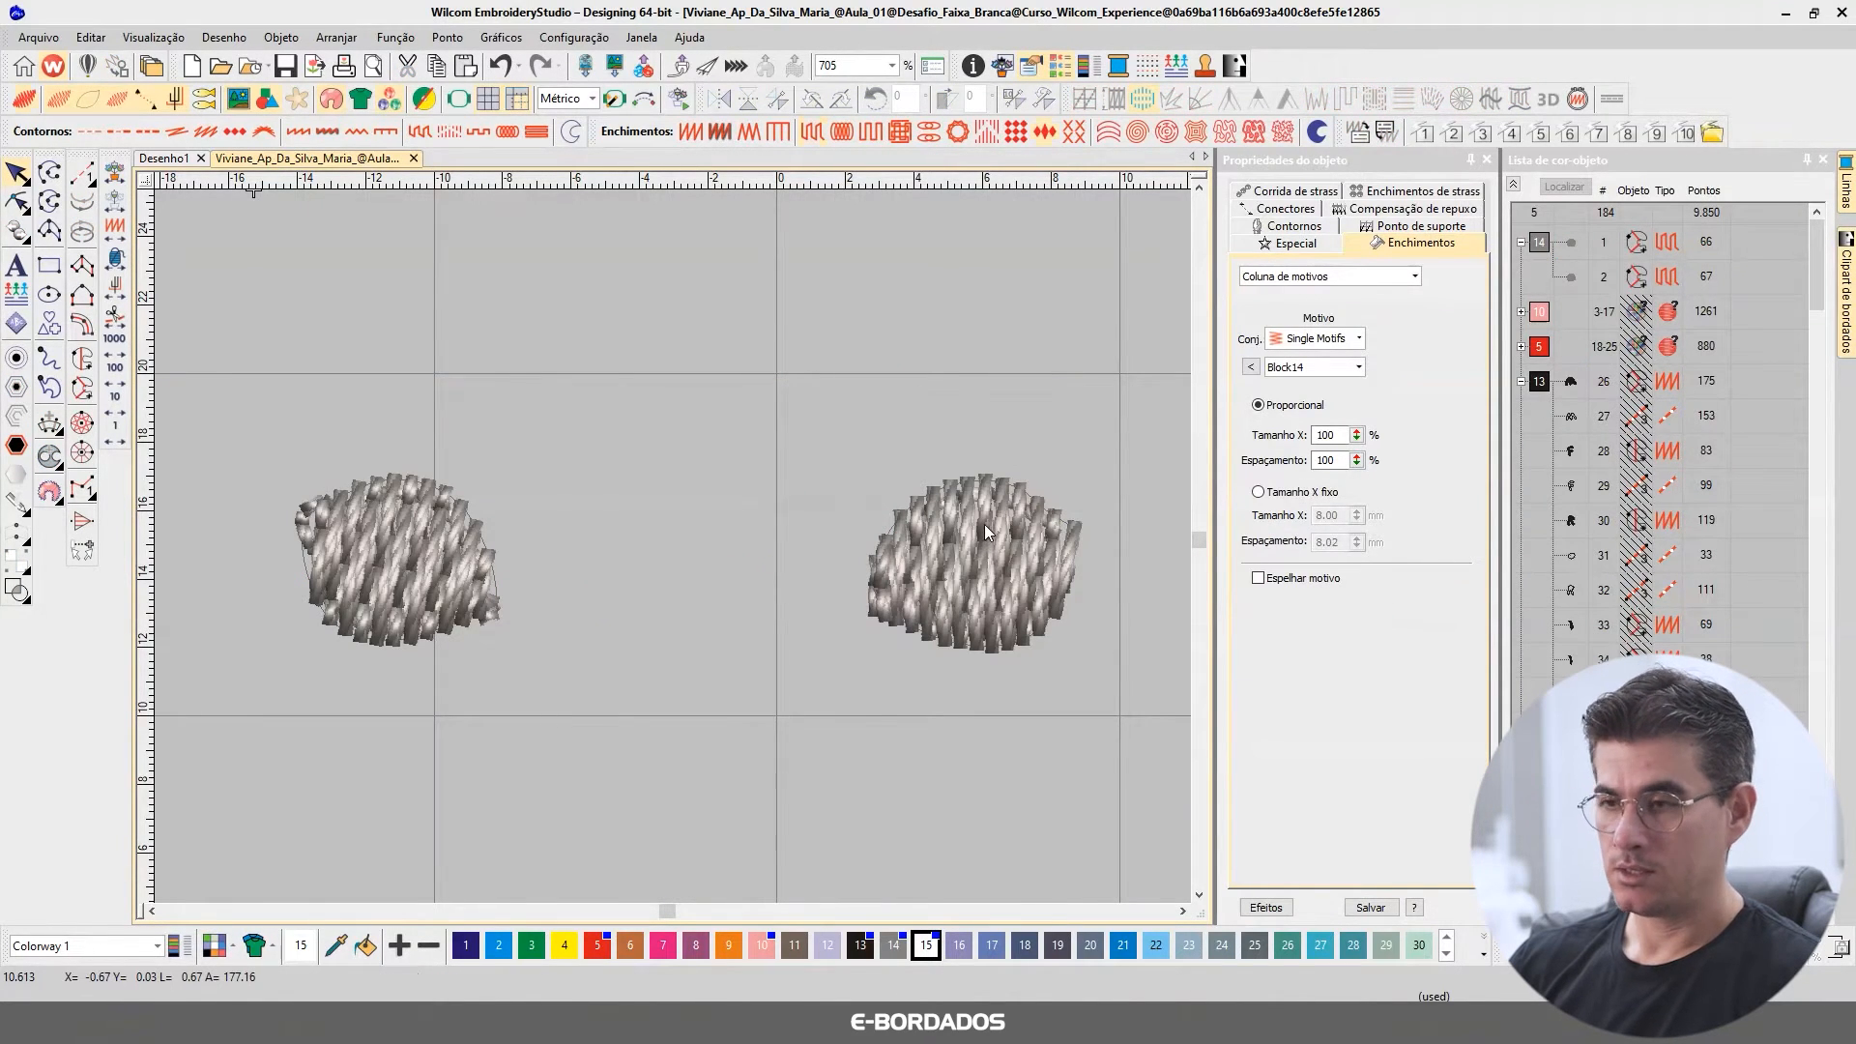
pyautogui.hotkey('shift', 'h')
# Step: Select the right-hand eye's dark upper lid and white highlight, and examine their stitches and satin settings
pyautogui.click(967, 493)
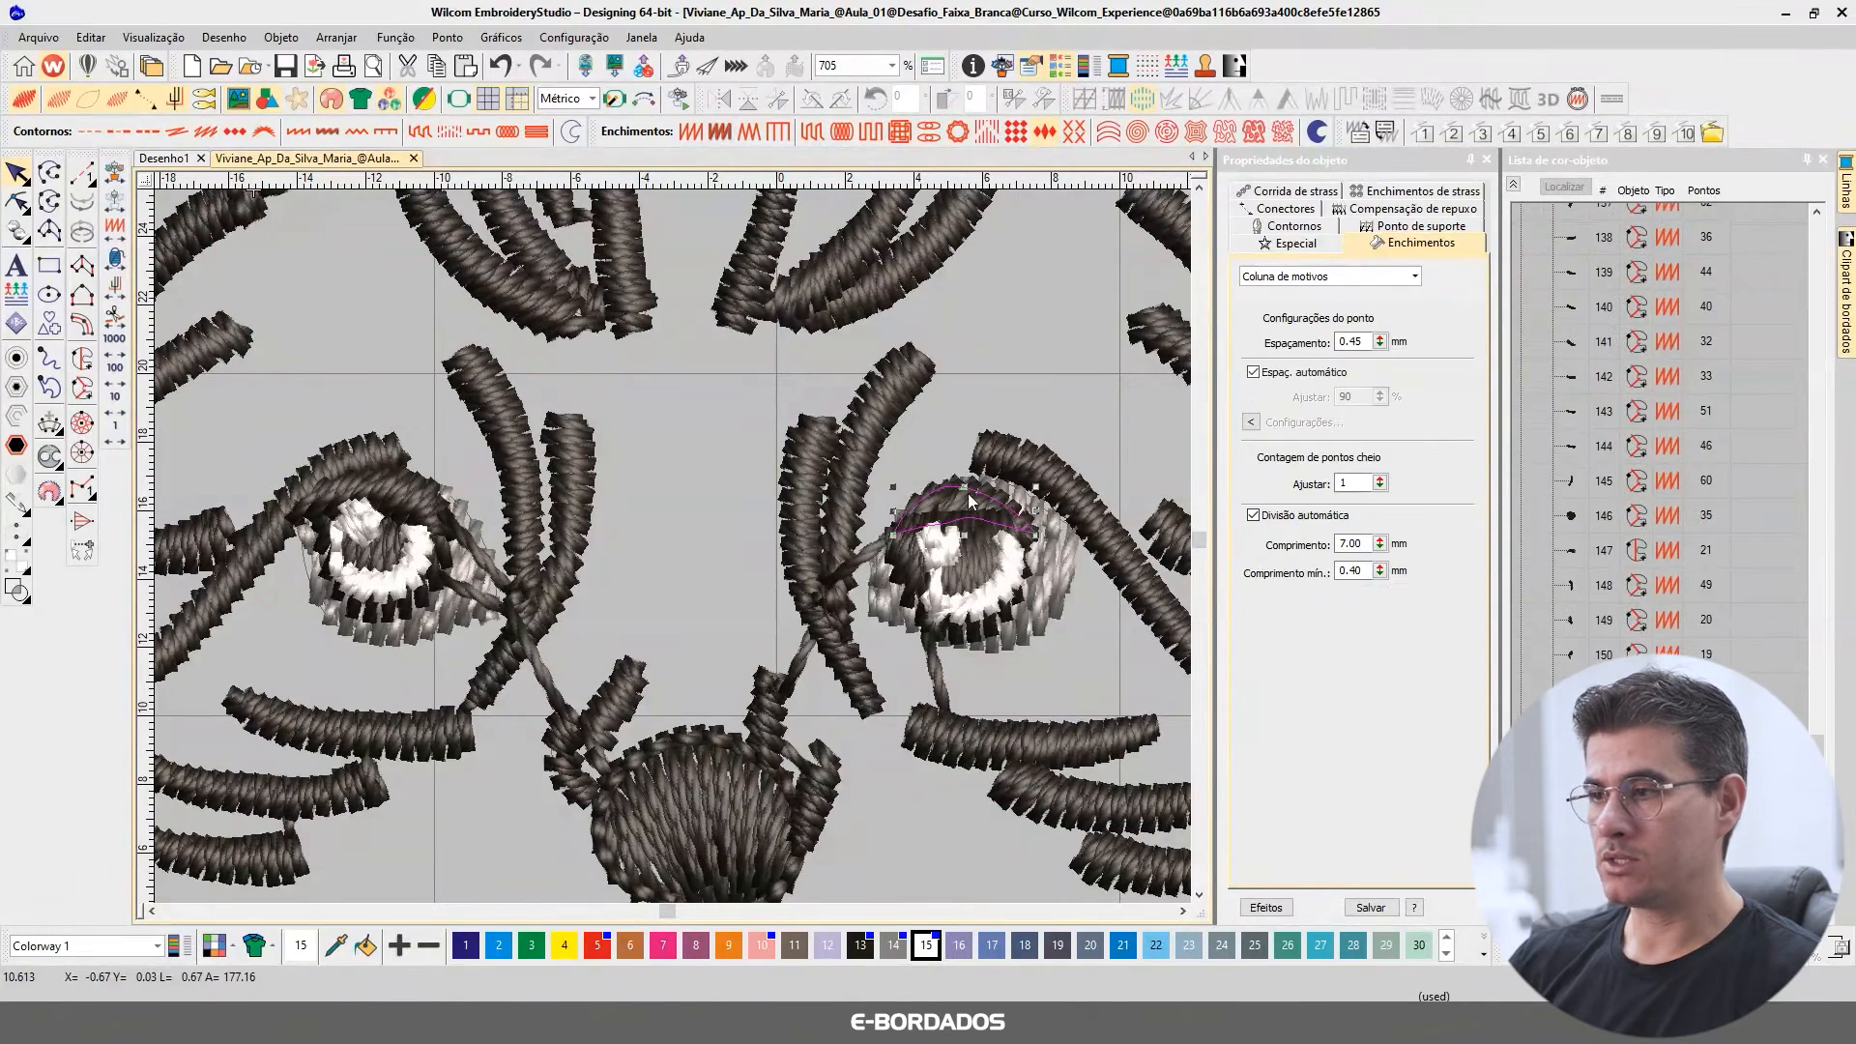
pyautogui.click(1001, 584)
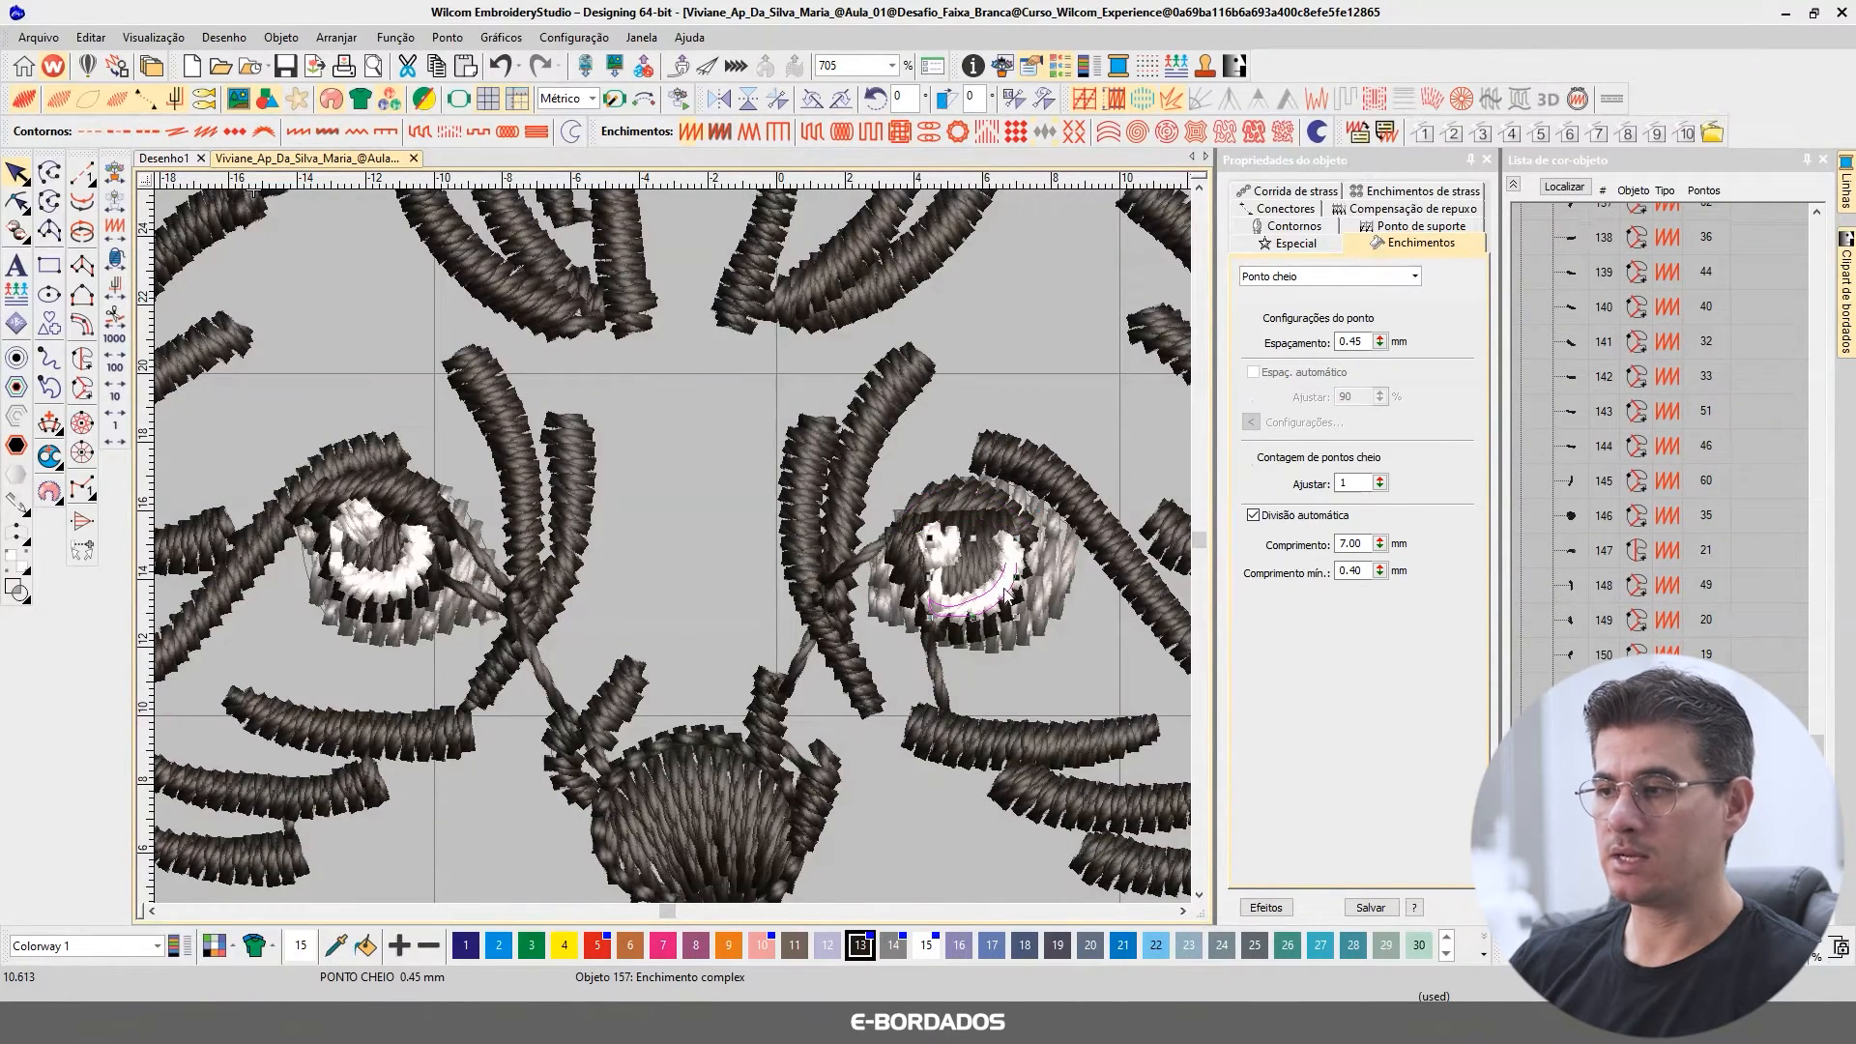
pyautogui.keyDown('ctrl'); pyautogui.click(984, 496); pyautogui.keyUp('ctrl')
pyautogui.press('t')
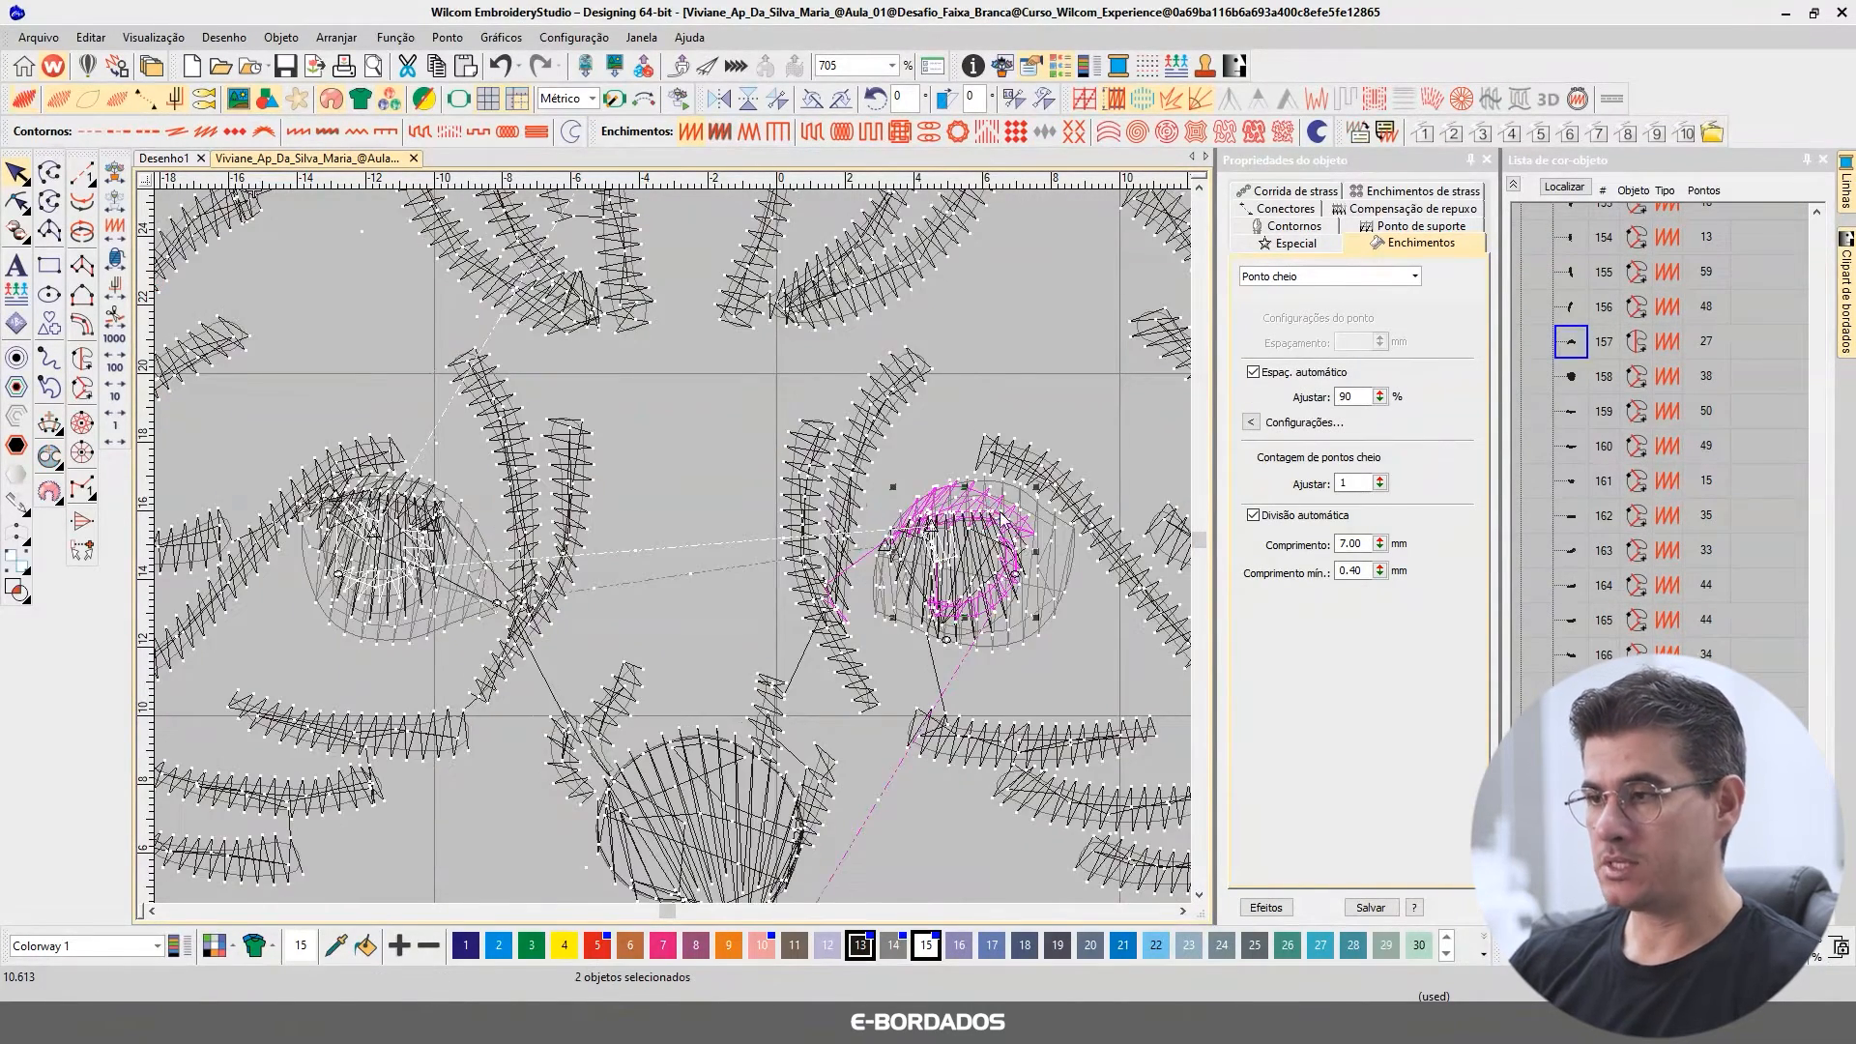
pyautogui.keyDown('ctrl'); pyautogui.click(1013, 598); pyautogui.keyUp('ctrl')
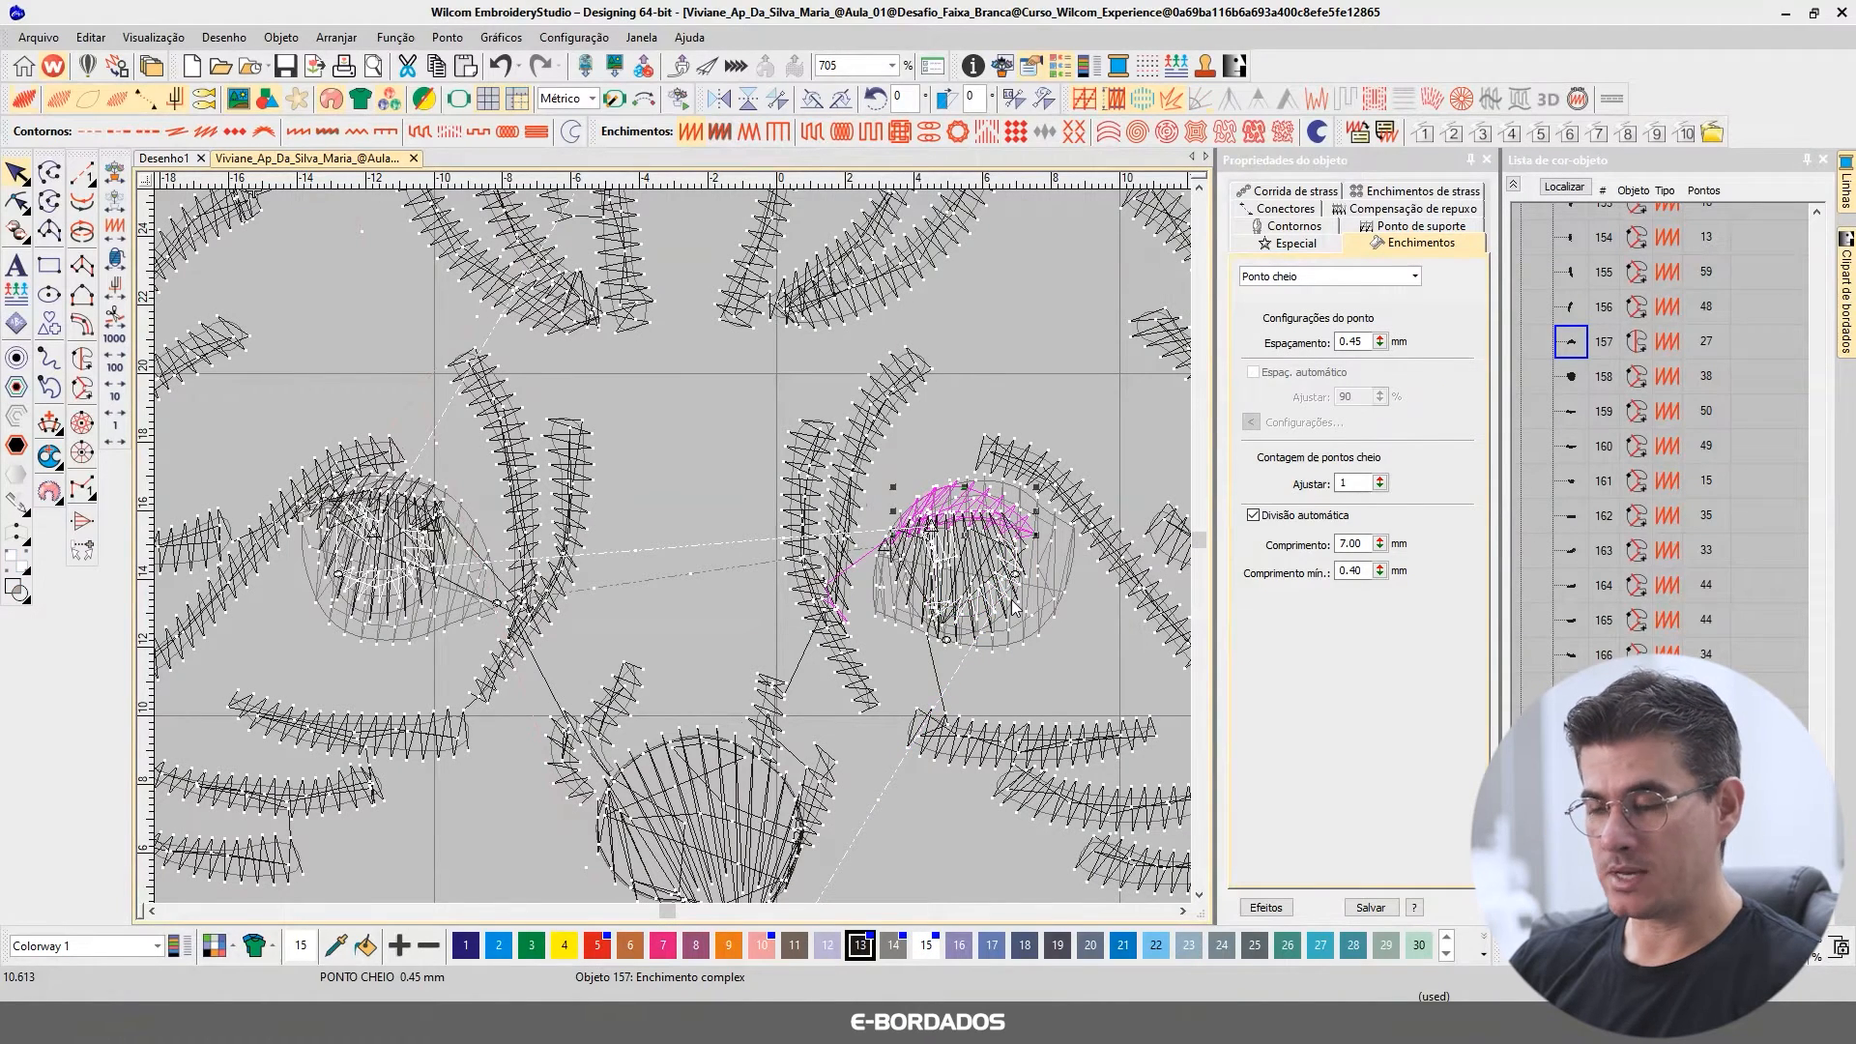
pyautogui.press('t')
# Step: Turn off automatic spacing for the right-hand eye's two white highlights and set their satin spacing to 0.70 mm
pyautogui.keyDown('ctrl'); pyautogui.click(1001, 589); pyautogui.keyUp('ctrl')
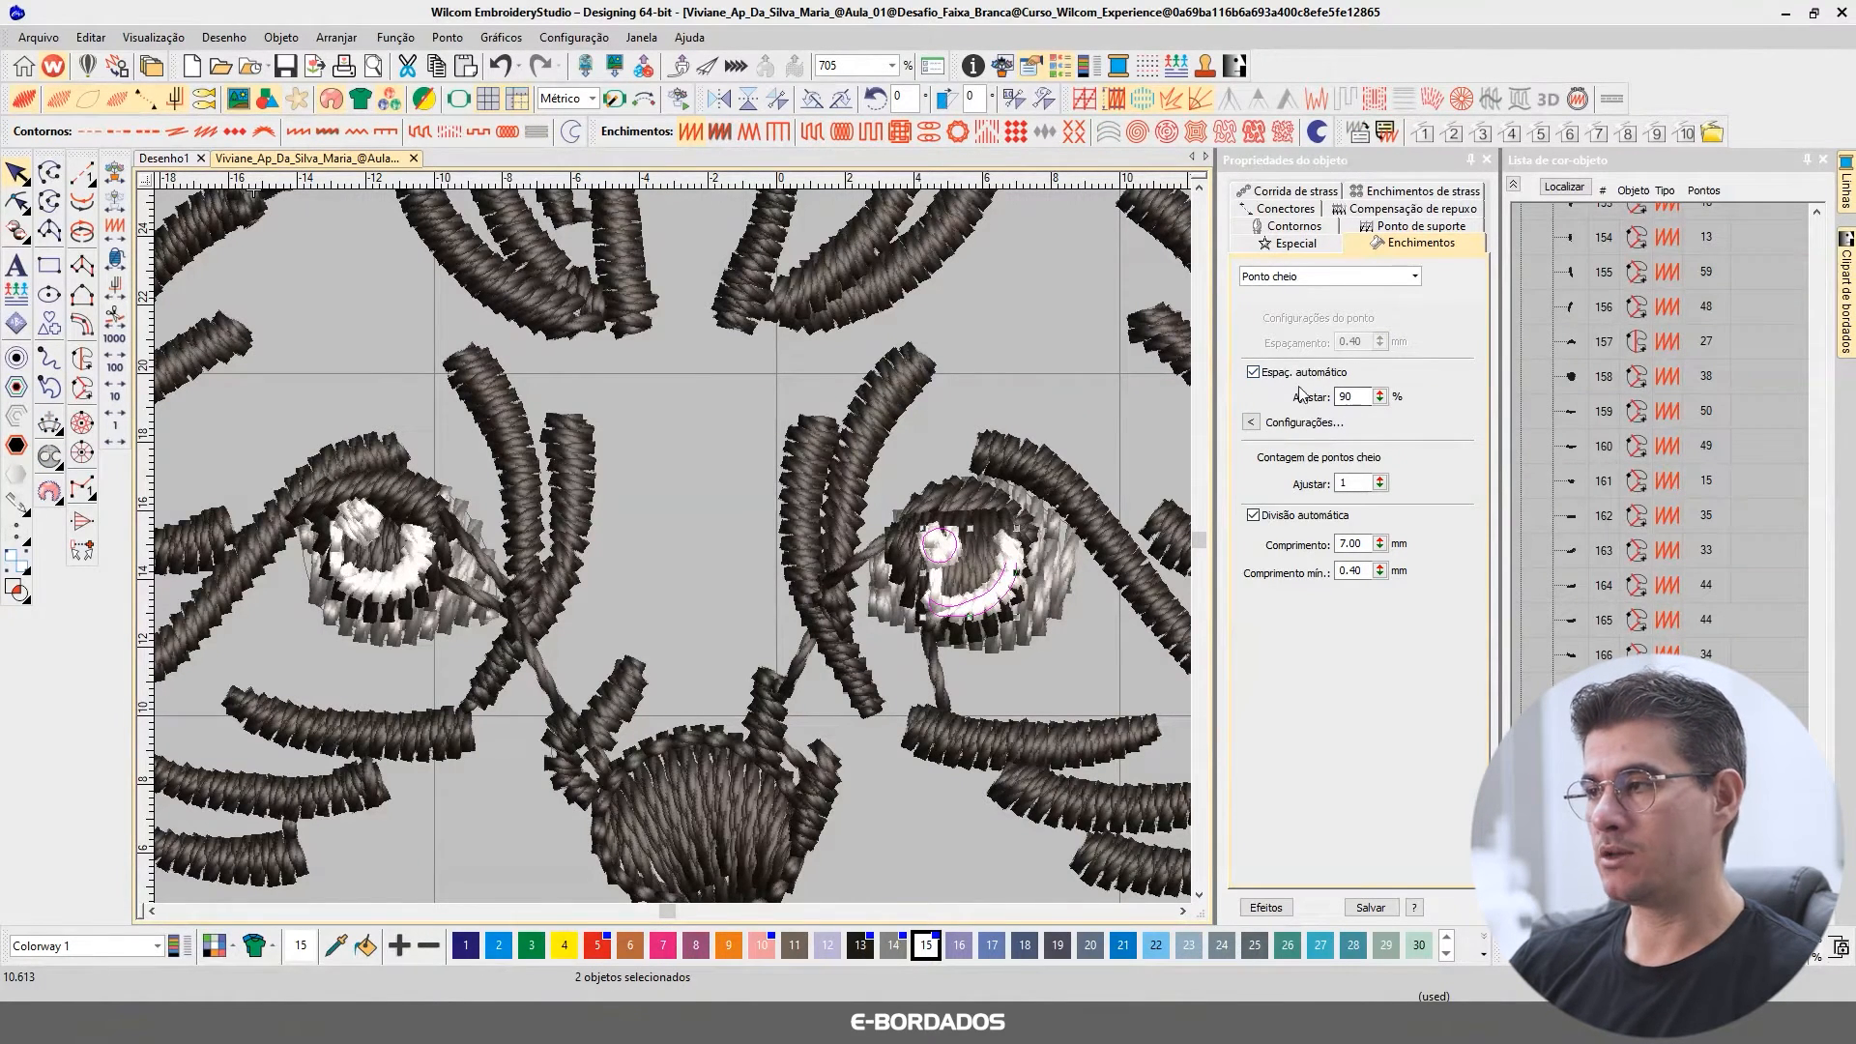
pyautogui.click(1254, 373)
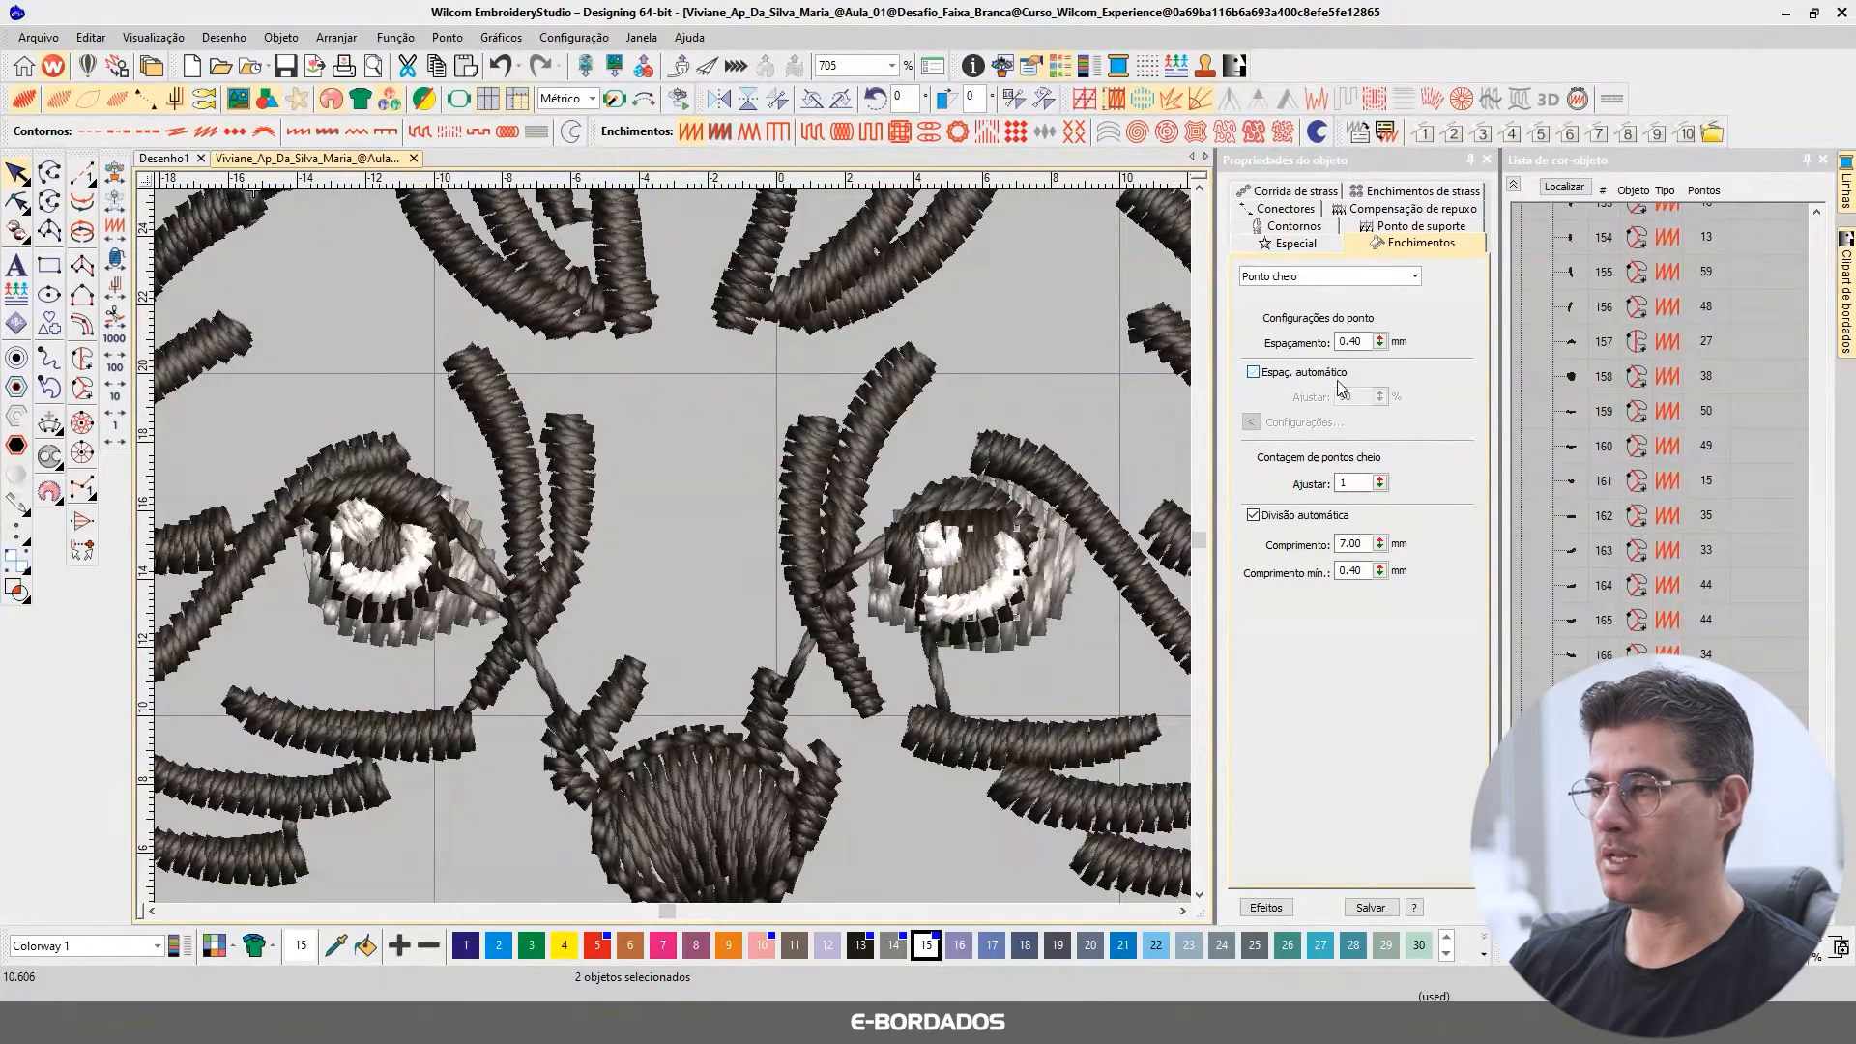
pyautogui.moveTo(1347, 341); pyautogui.dragTo(1425, 345)
pyautogui.write('.7')
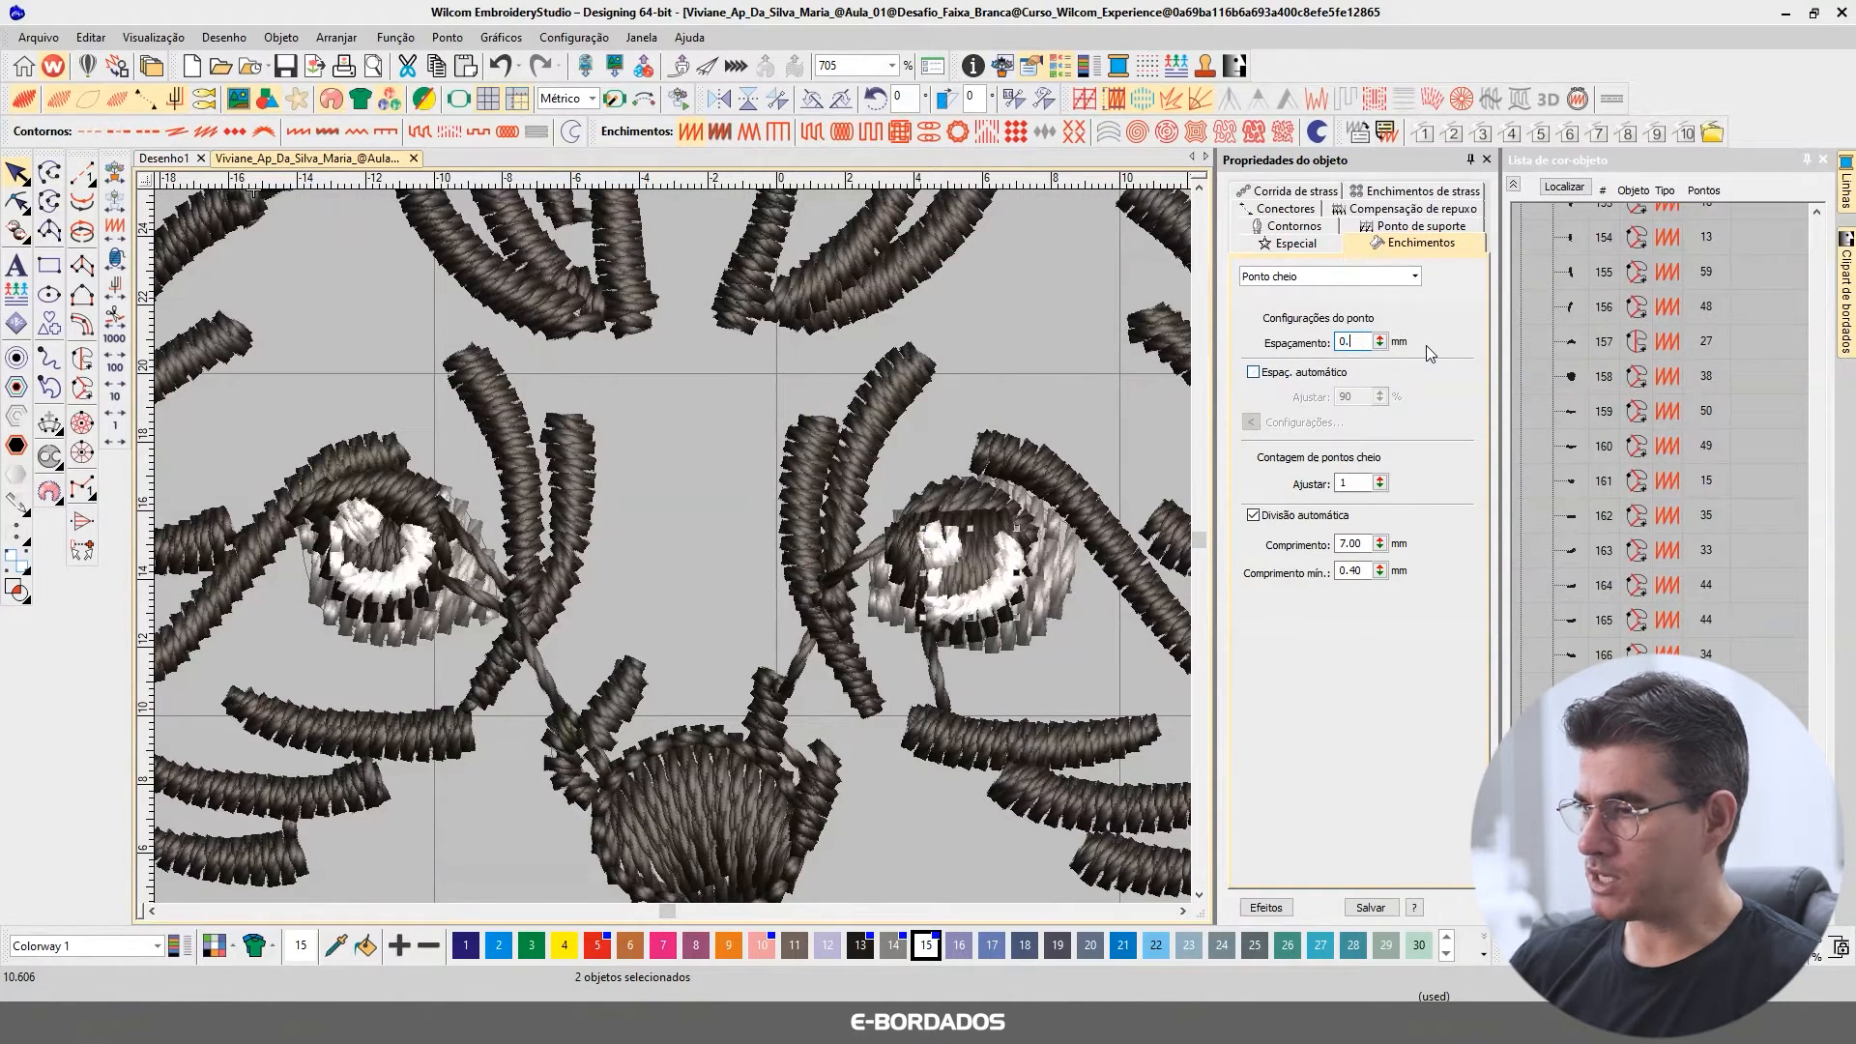
pyautogui.press('Return')
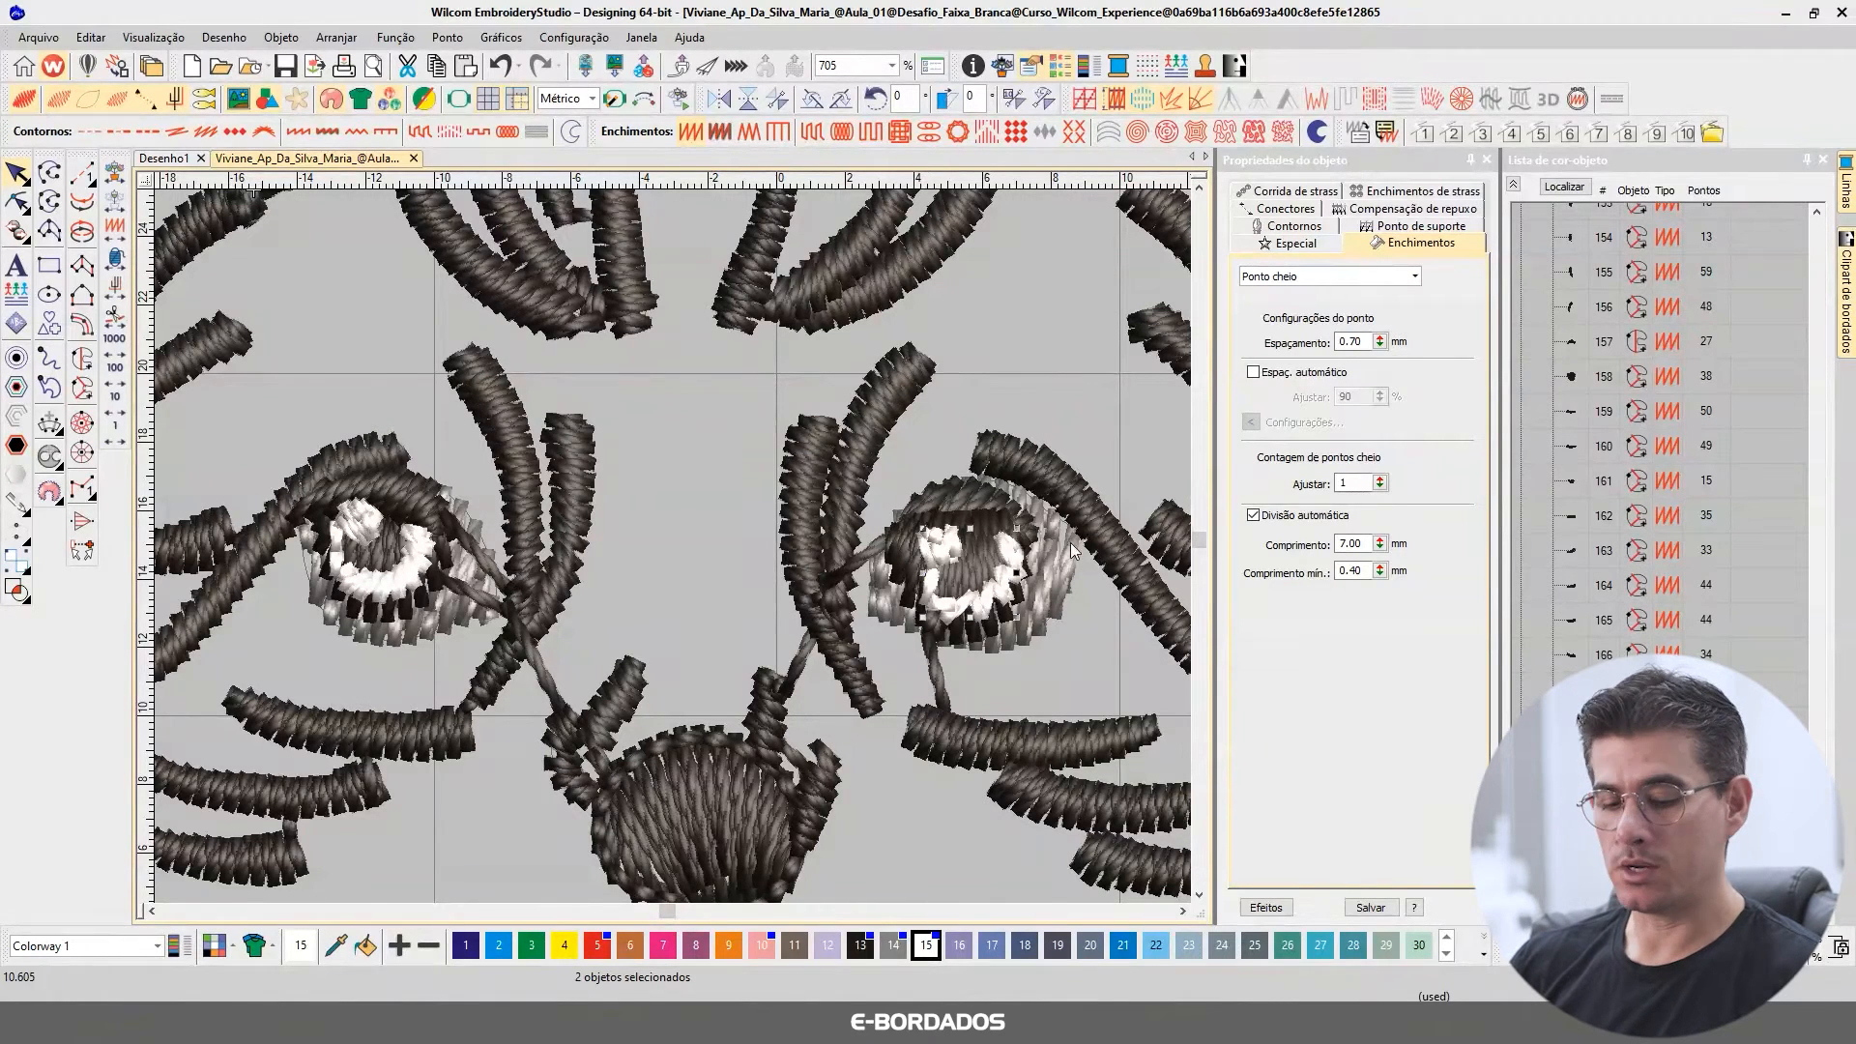
pyautogui.press('1')
pyautogui.press('Escape')
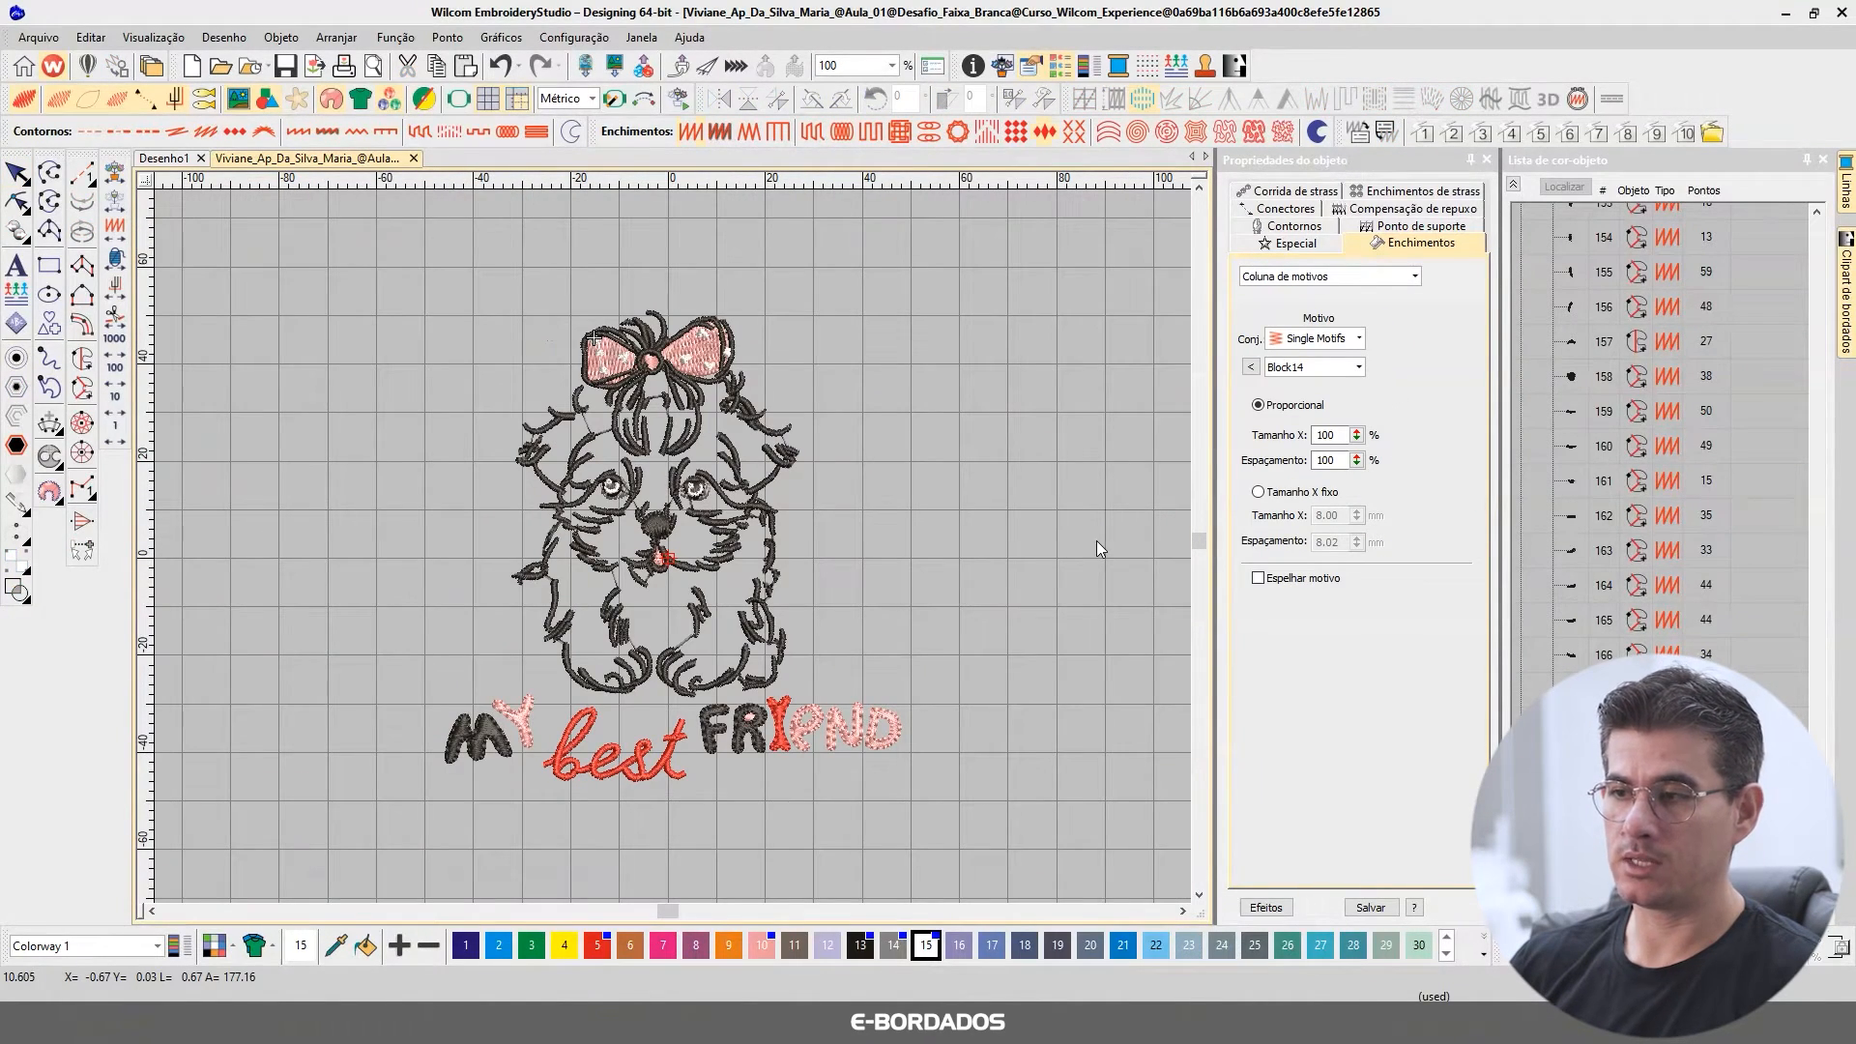
# Step: Set the satin spacing of the right-hand eye's dark upper lid to 0.70 mm
pyautogui.press('b')
pyautogui.moveTo(540, 426); pyautogui.dragTo(799, 567)
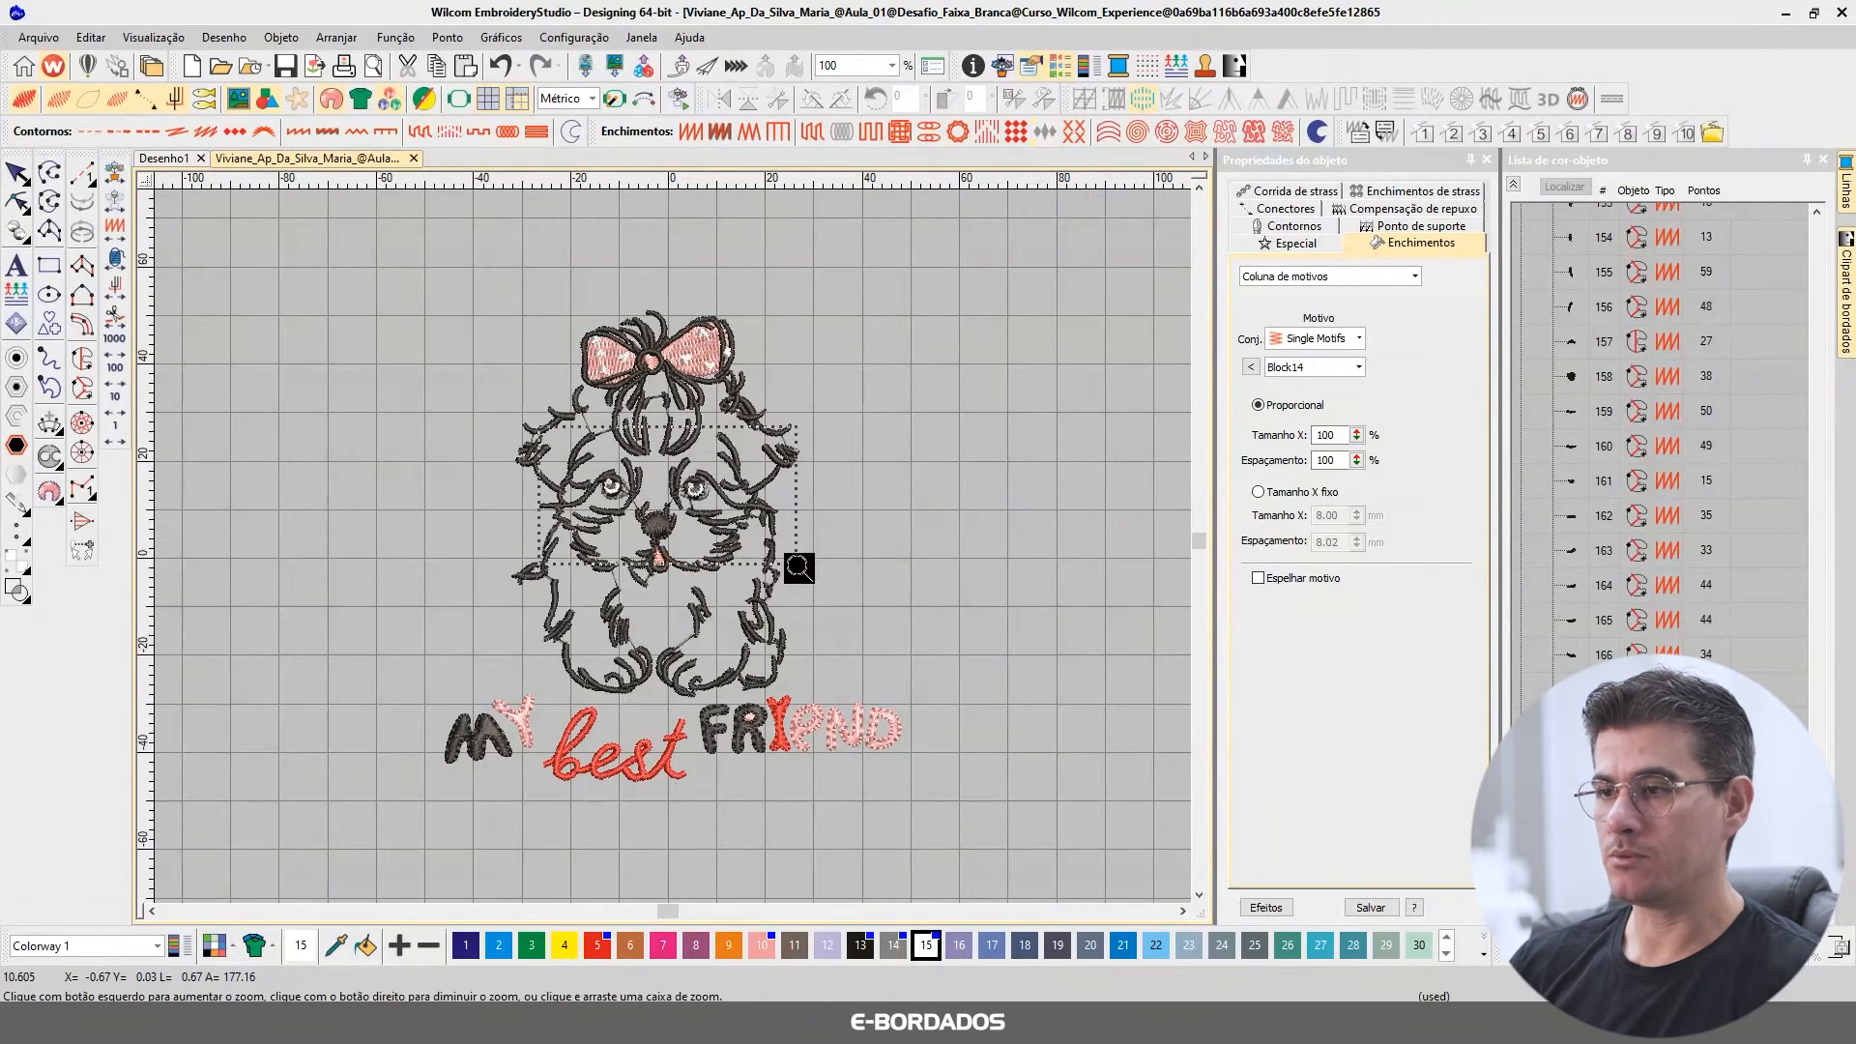
pyautogui.press('z')
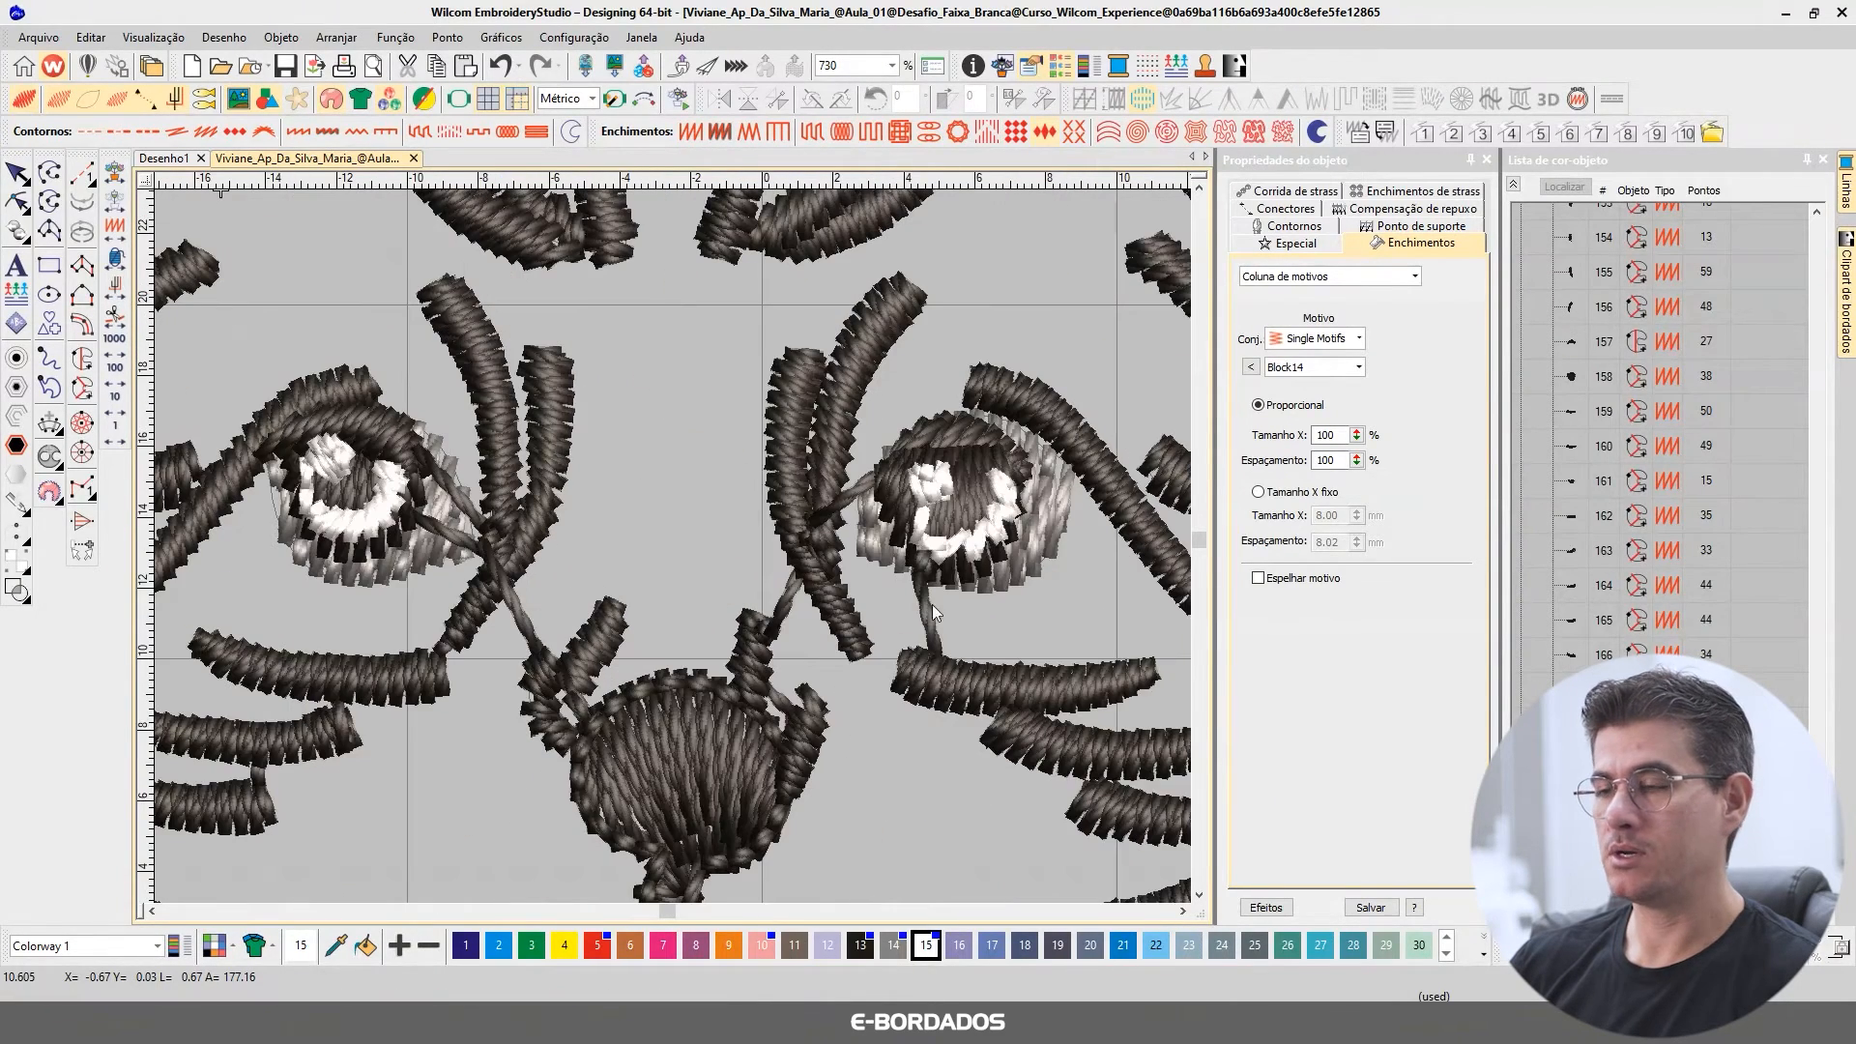
pyautogui.click(990, 436)
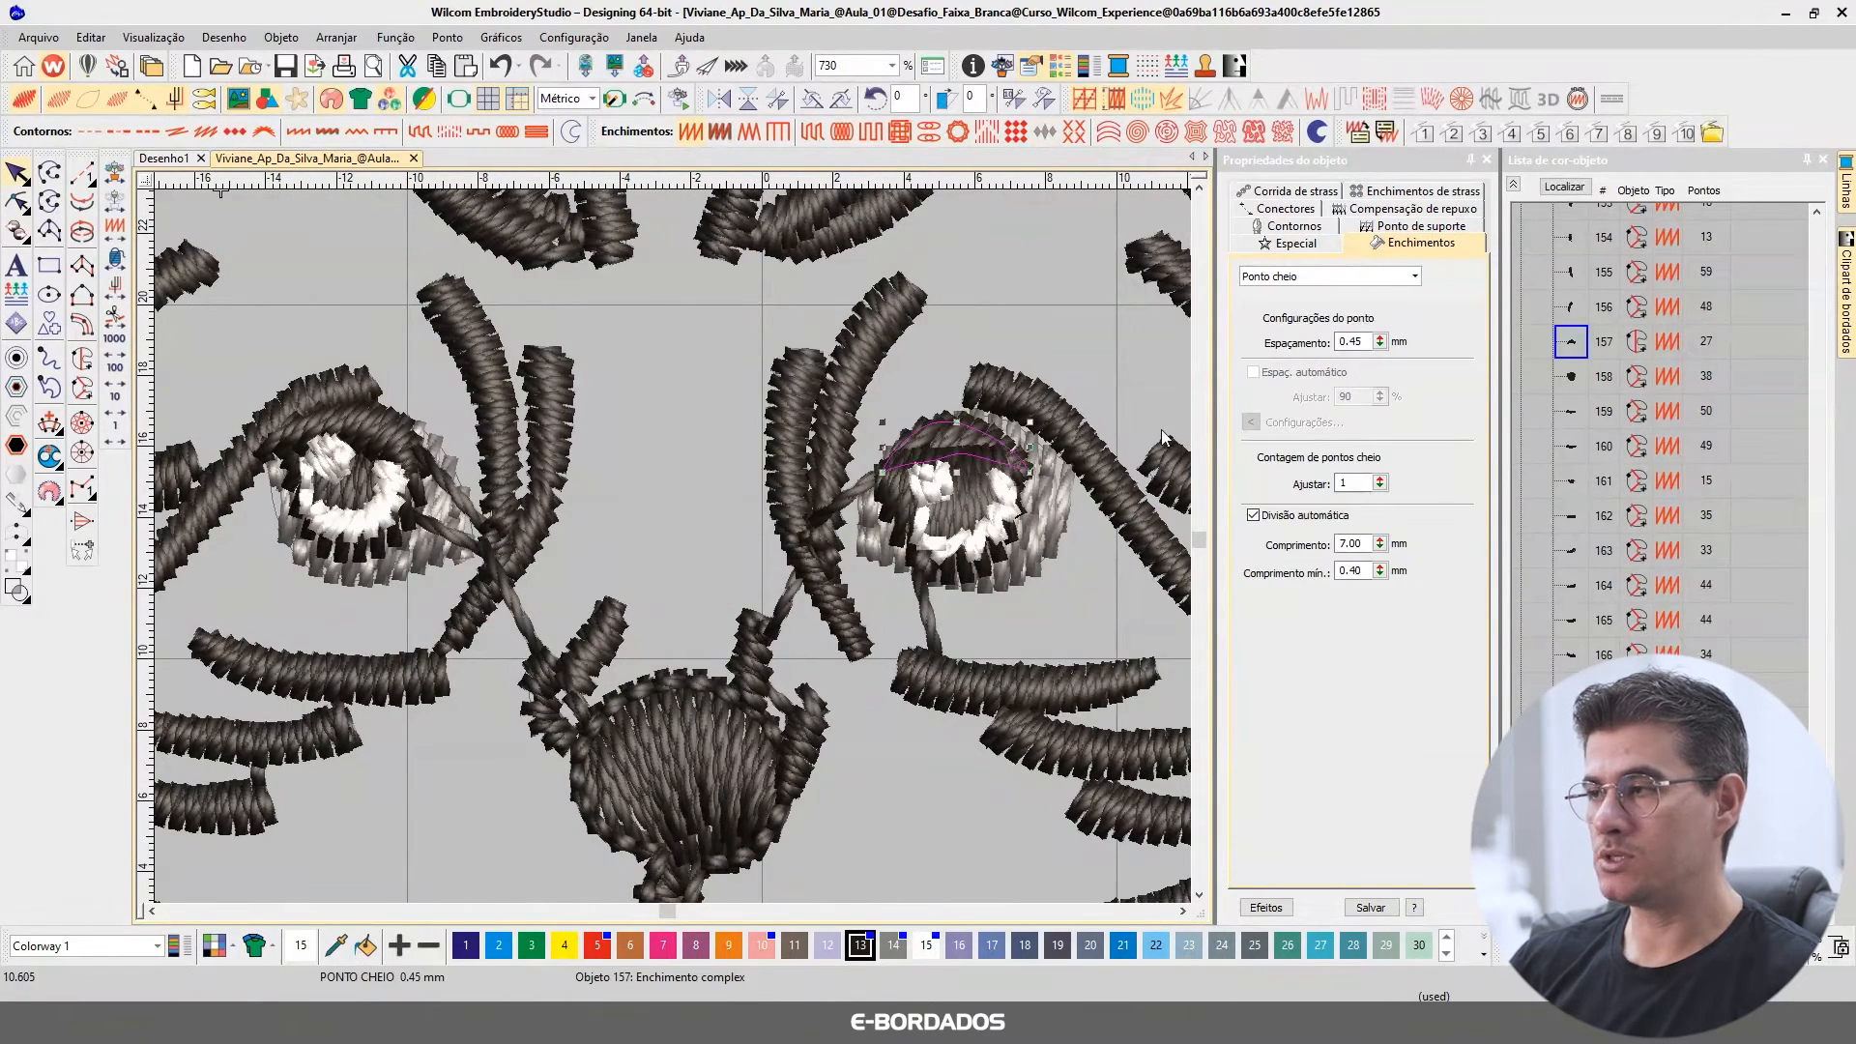
pyautogui.moveTo(1354, 340); pyautogui.dragTo(1377, 347)
pyautogui.click(1354, 341)
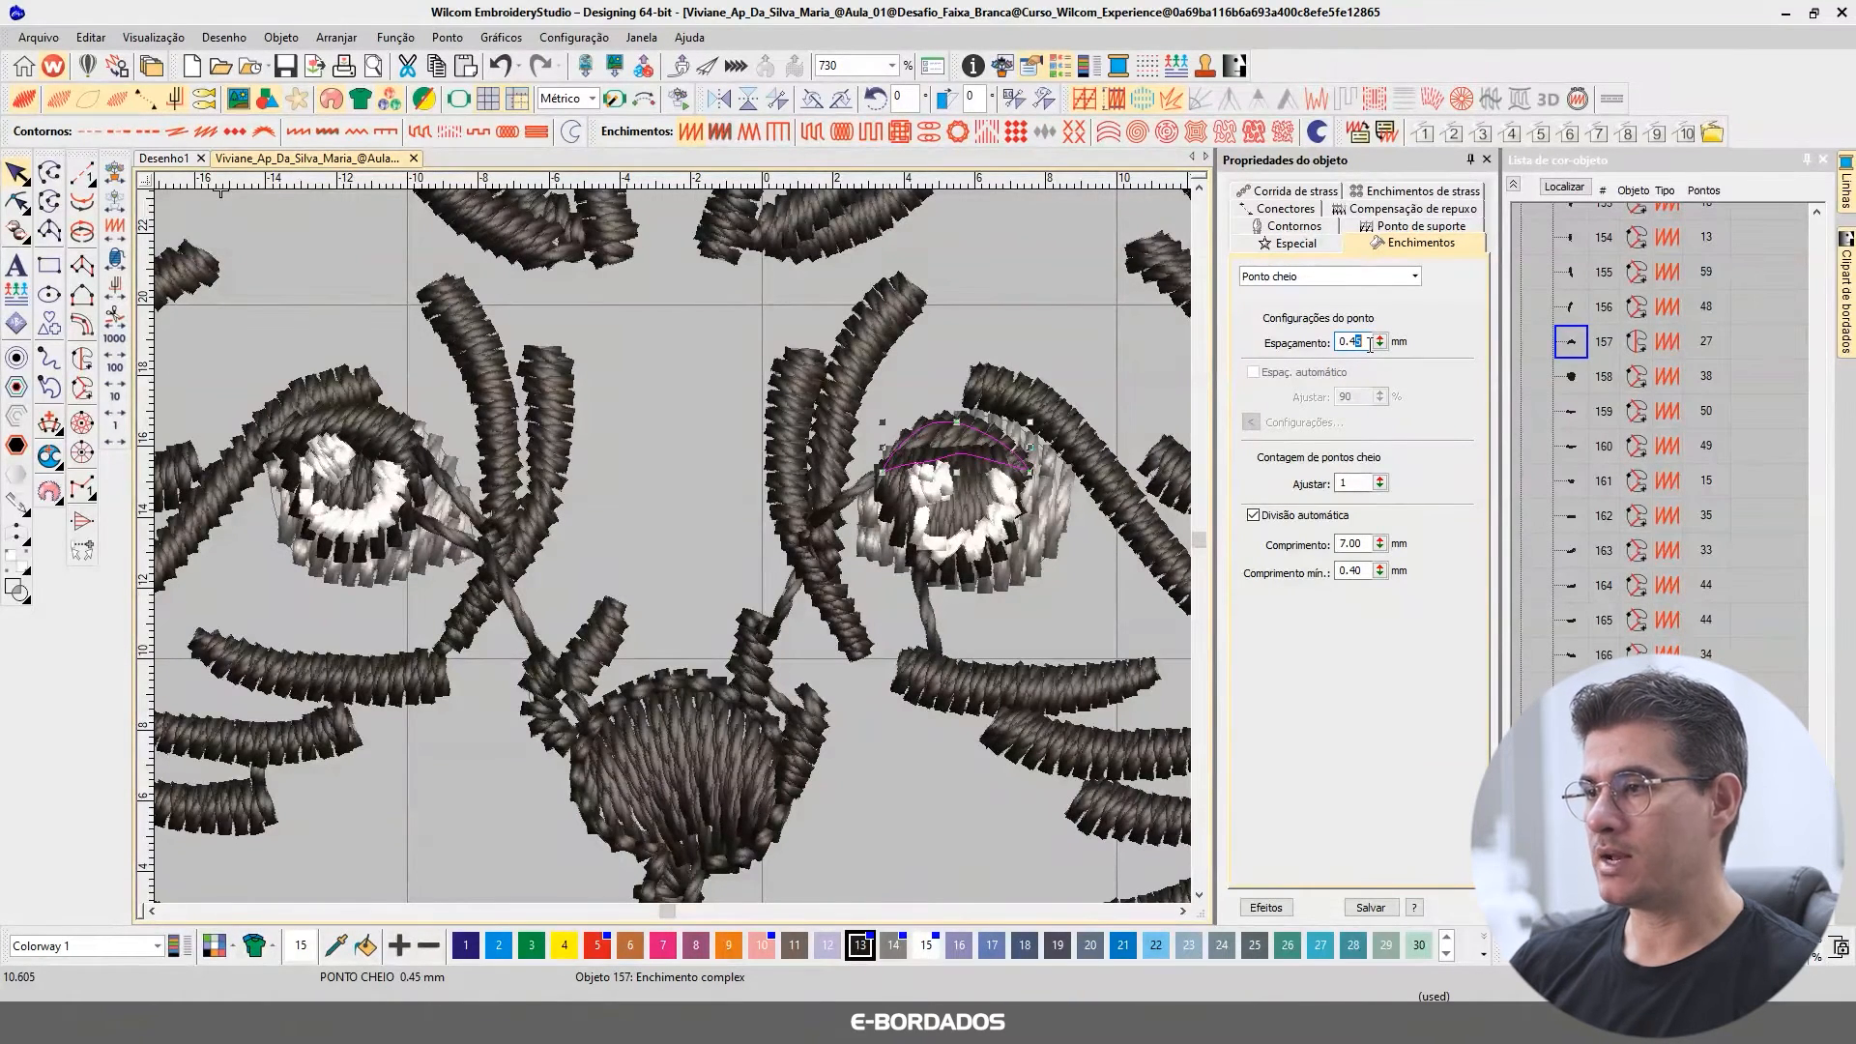
pyautogui.write('70')
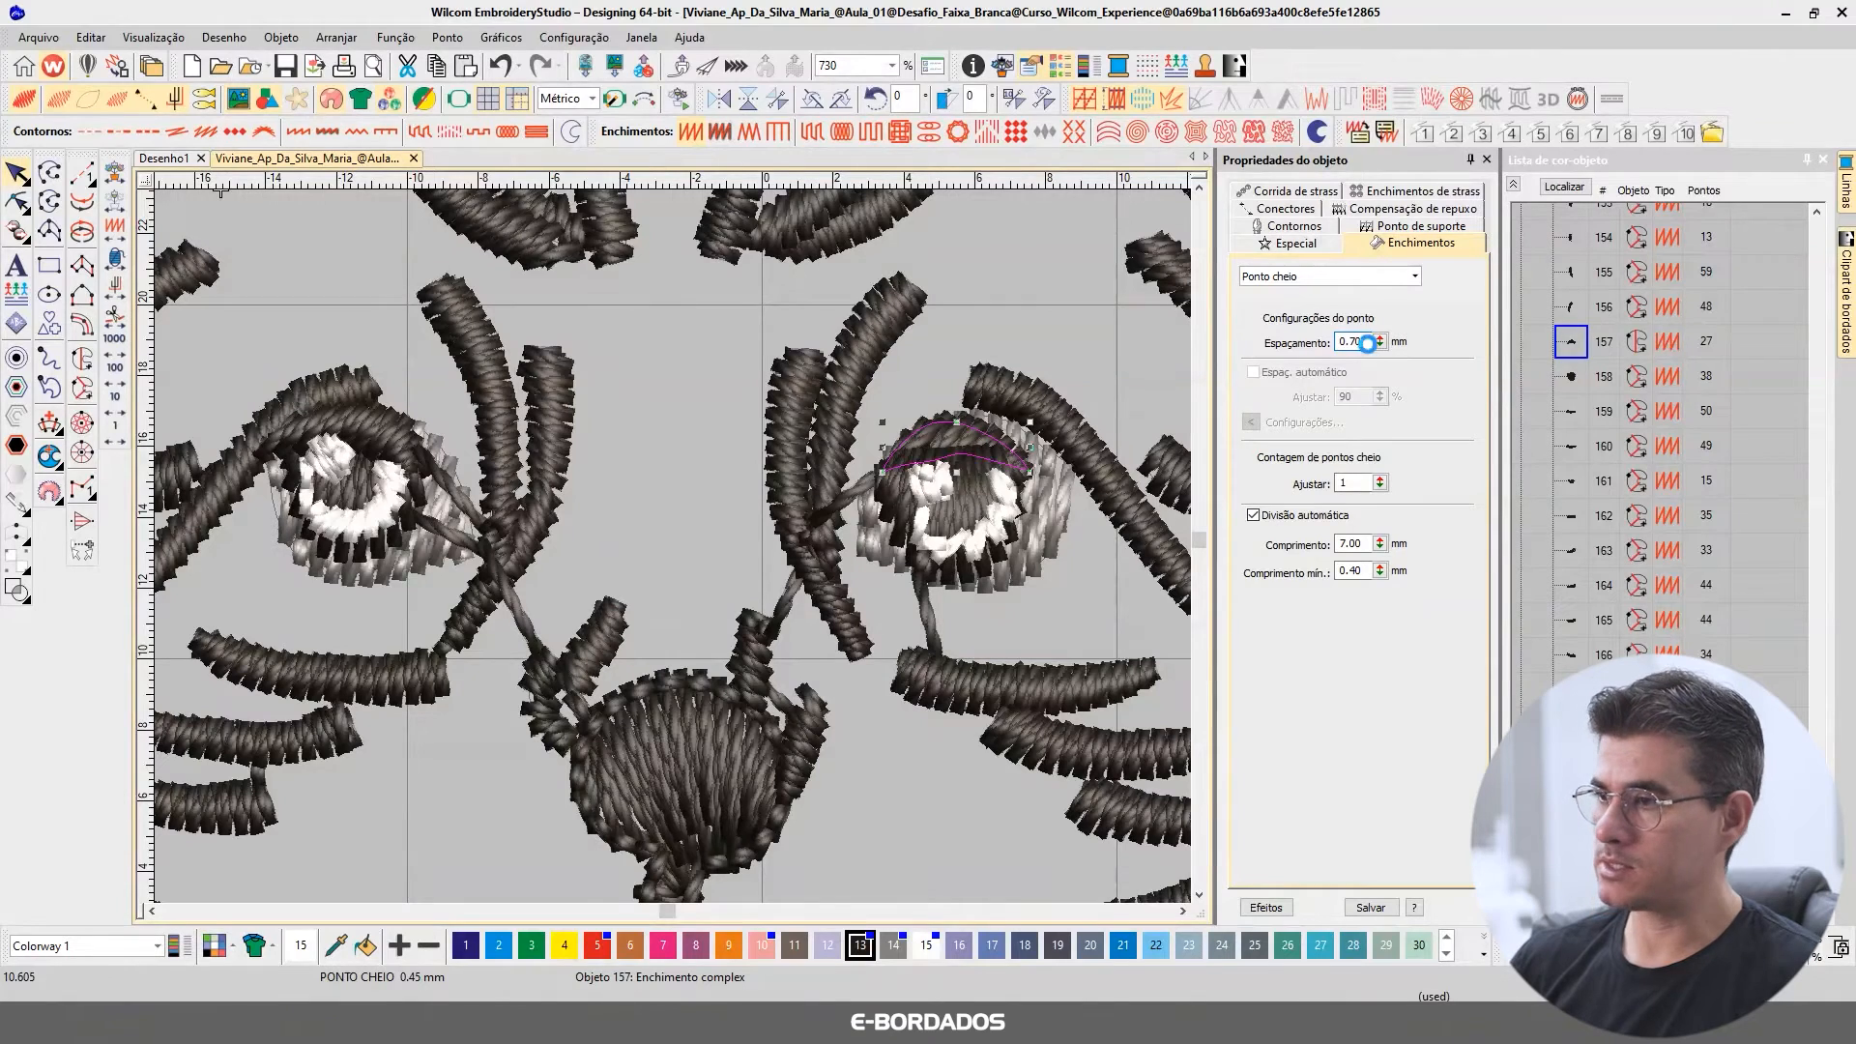
pyautogui.press('Return')
# Step: Select the right-hand eye's dark pupil fill and examine its stitches and satin settings
pyautogui.click(977, 476)
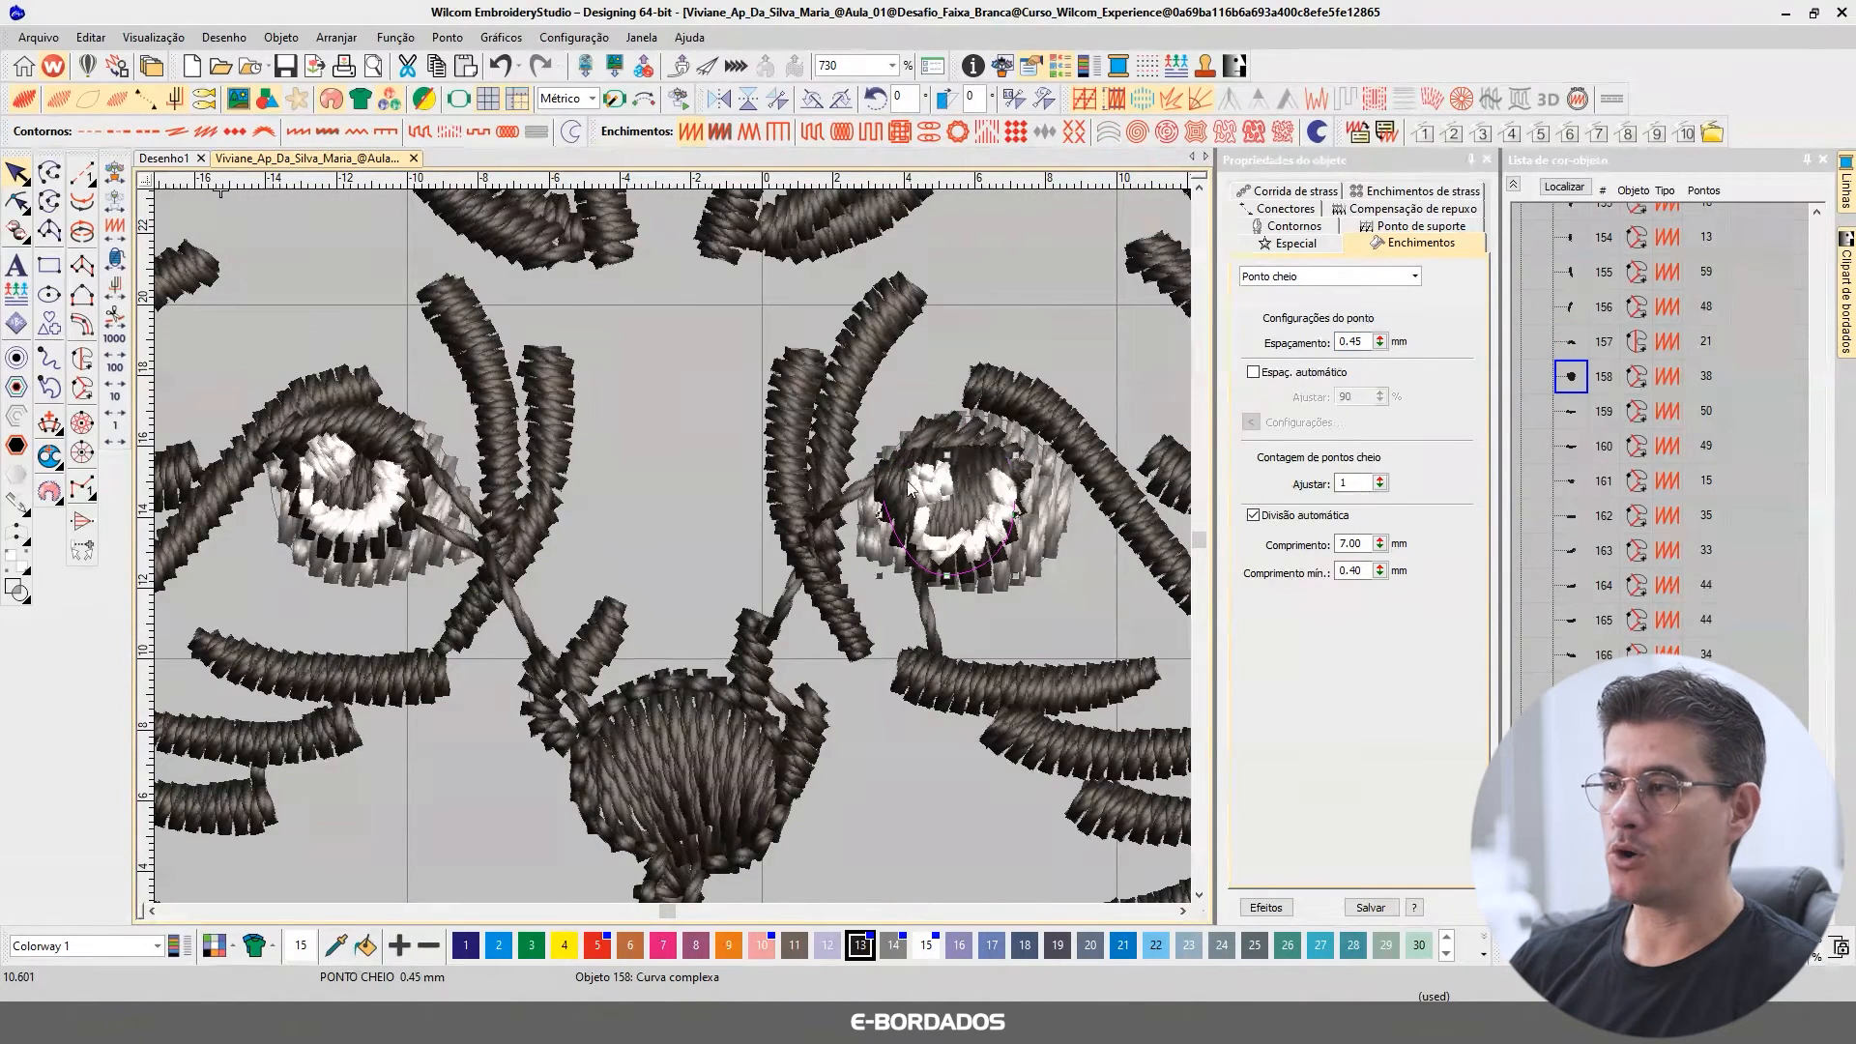
pyautogui.press('t')
pyautogui.press('t')
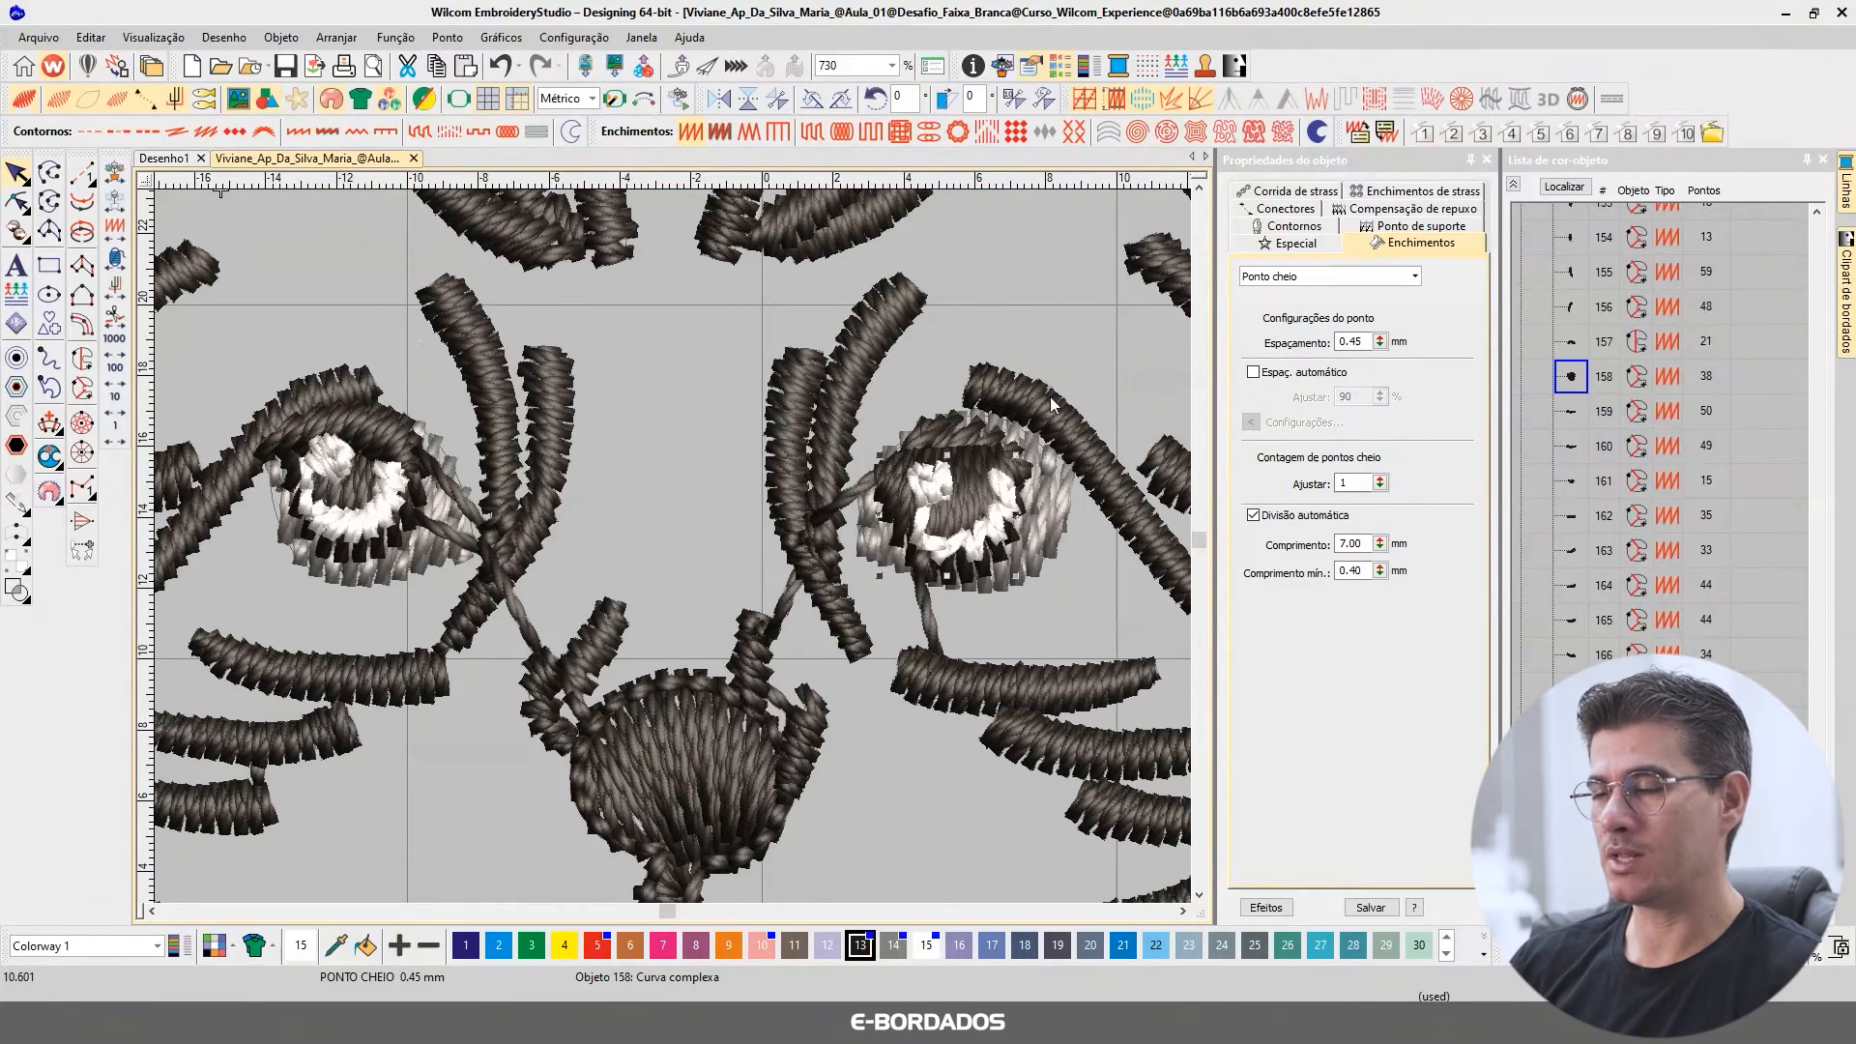
# Step: Set the satin spacing of the right-hand eye's dark pupil fill to 0.60 mm and check its stitches
pyautogui.press('t')
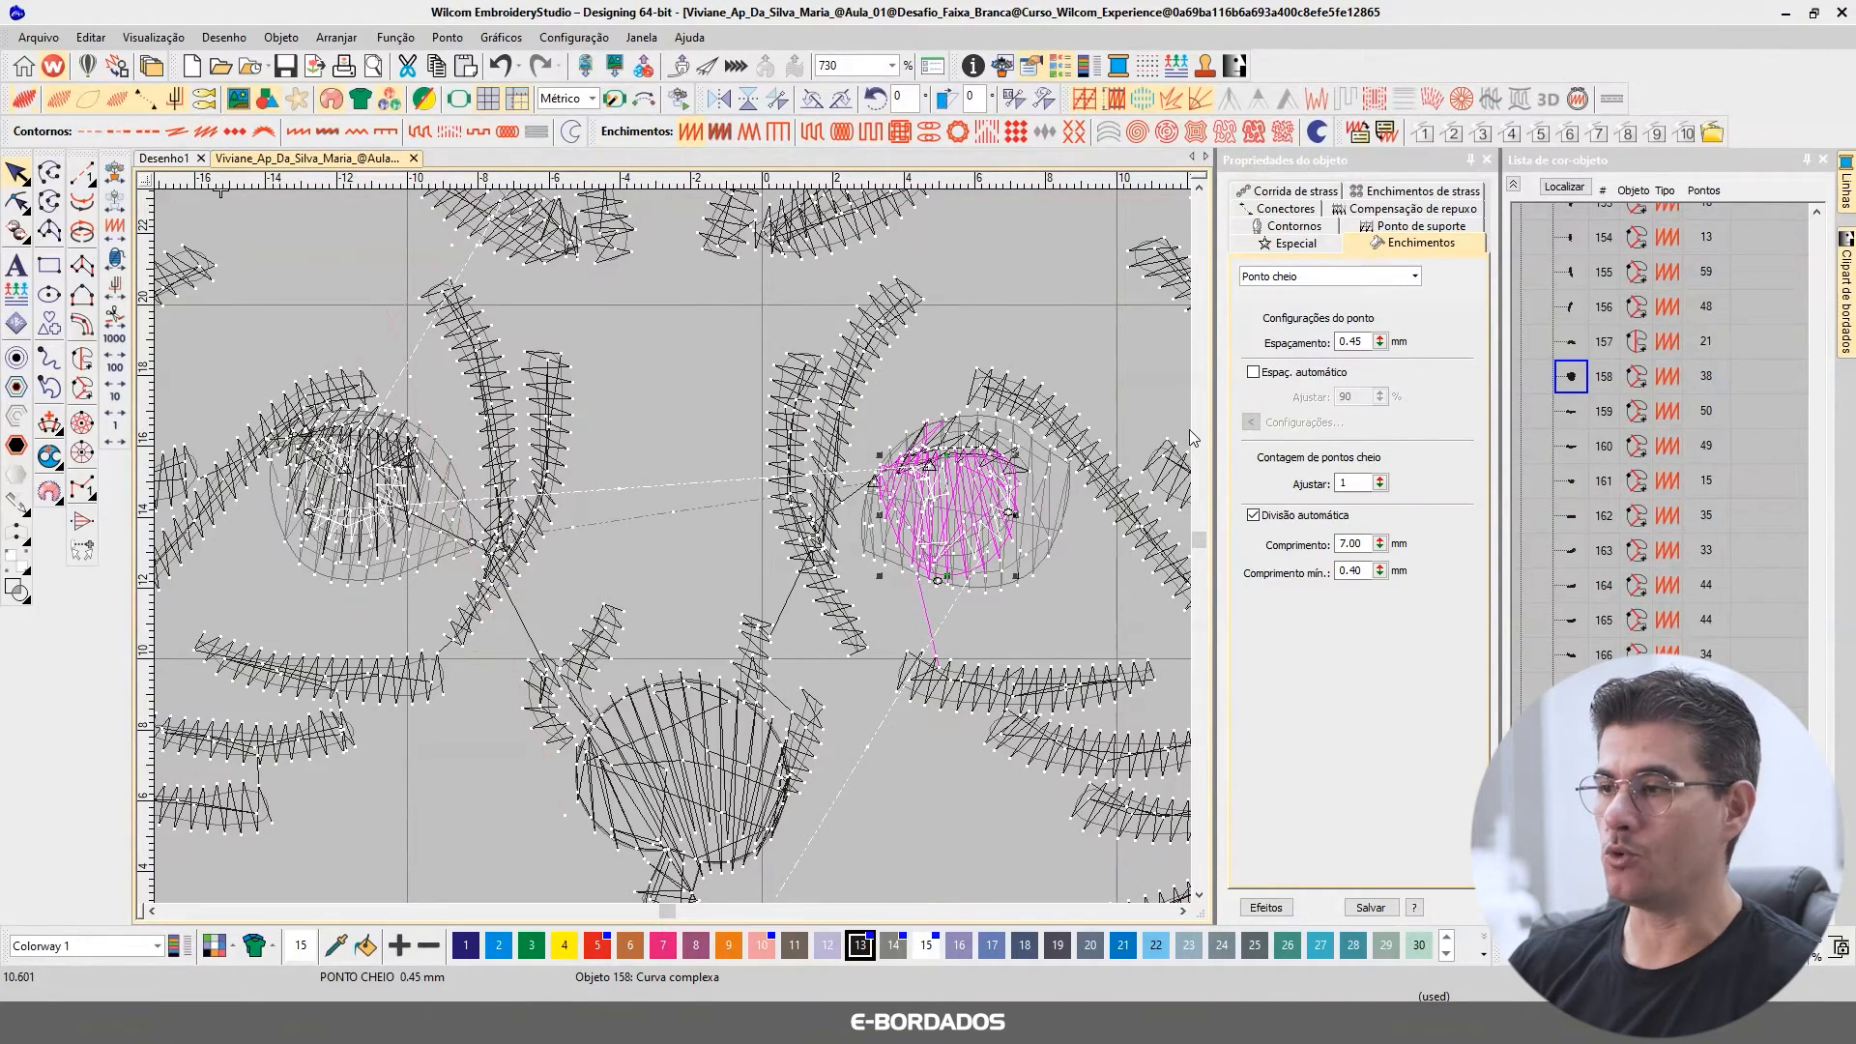
pyautogui.press('t')
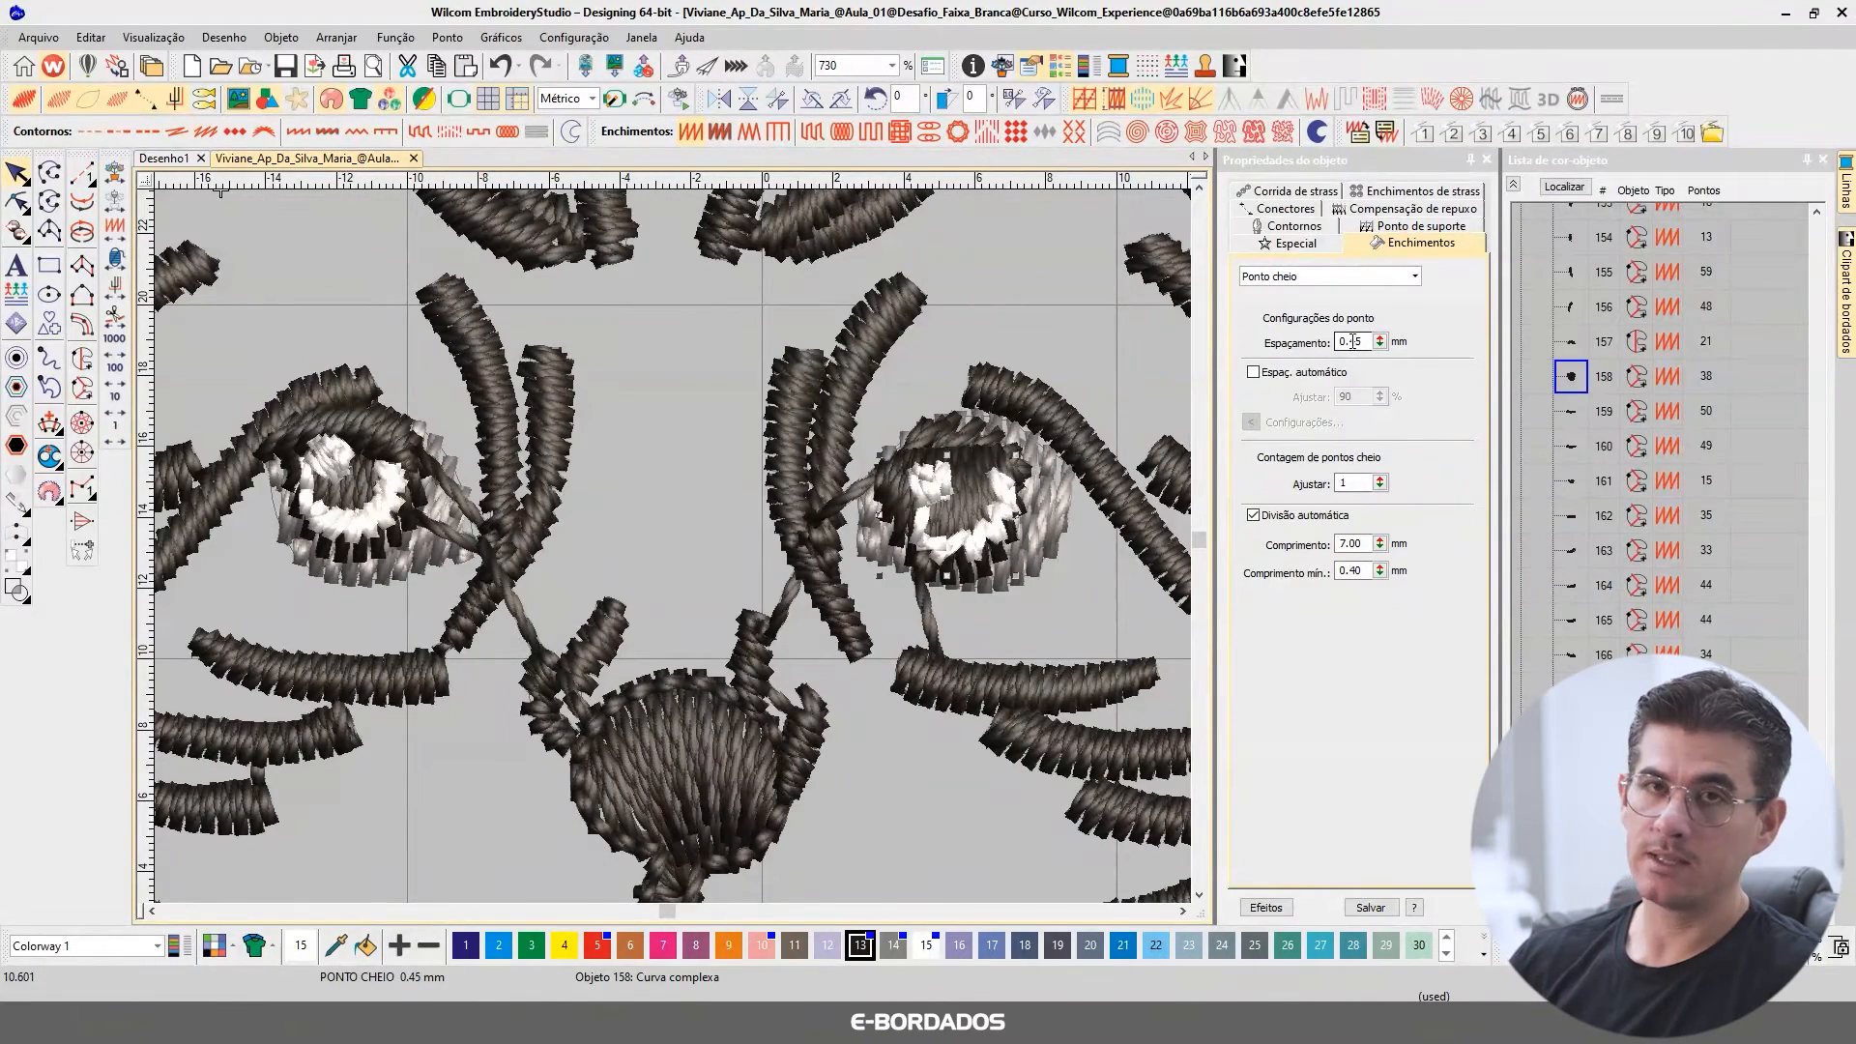
pyautogui.moveTo(1353, 340); pyautogui.dragTo(1390, 343)
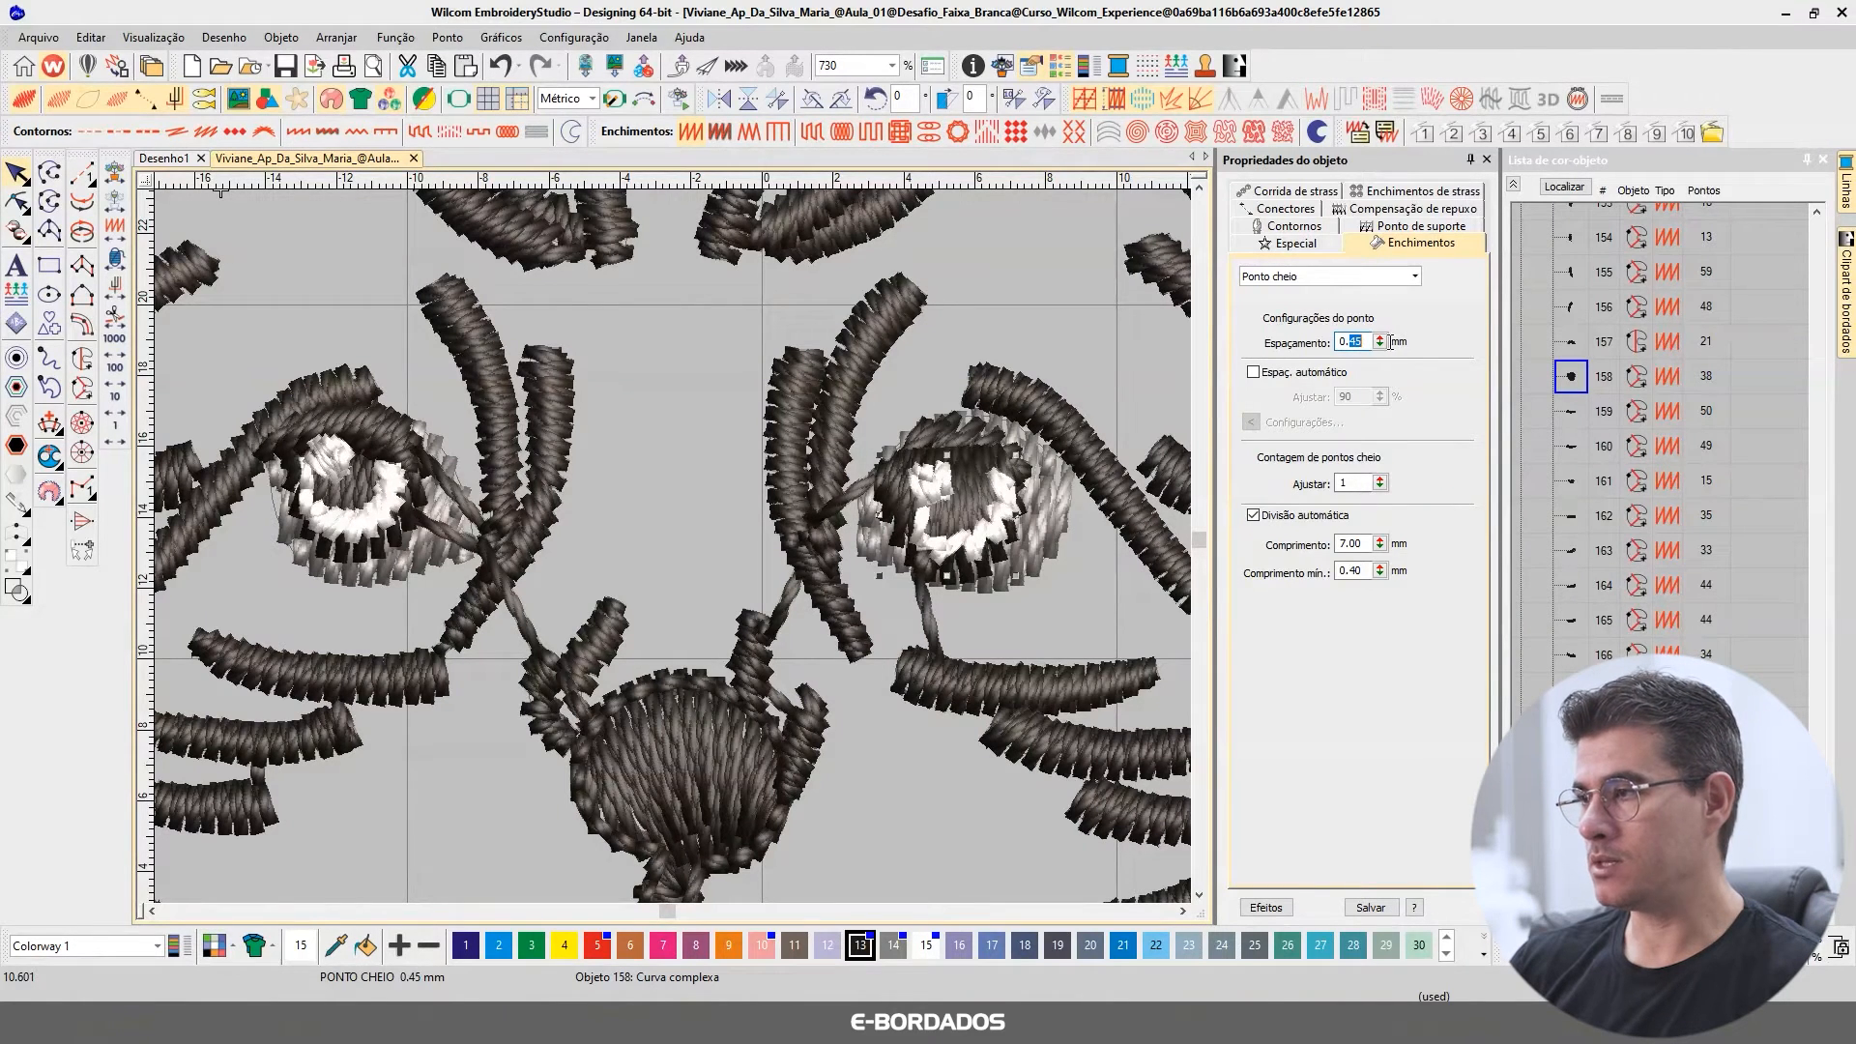
pyautogui.write('60')
pyautogui.press('Return')
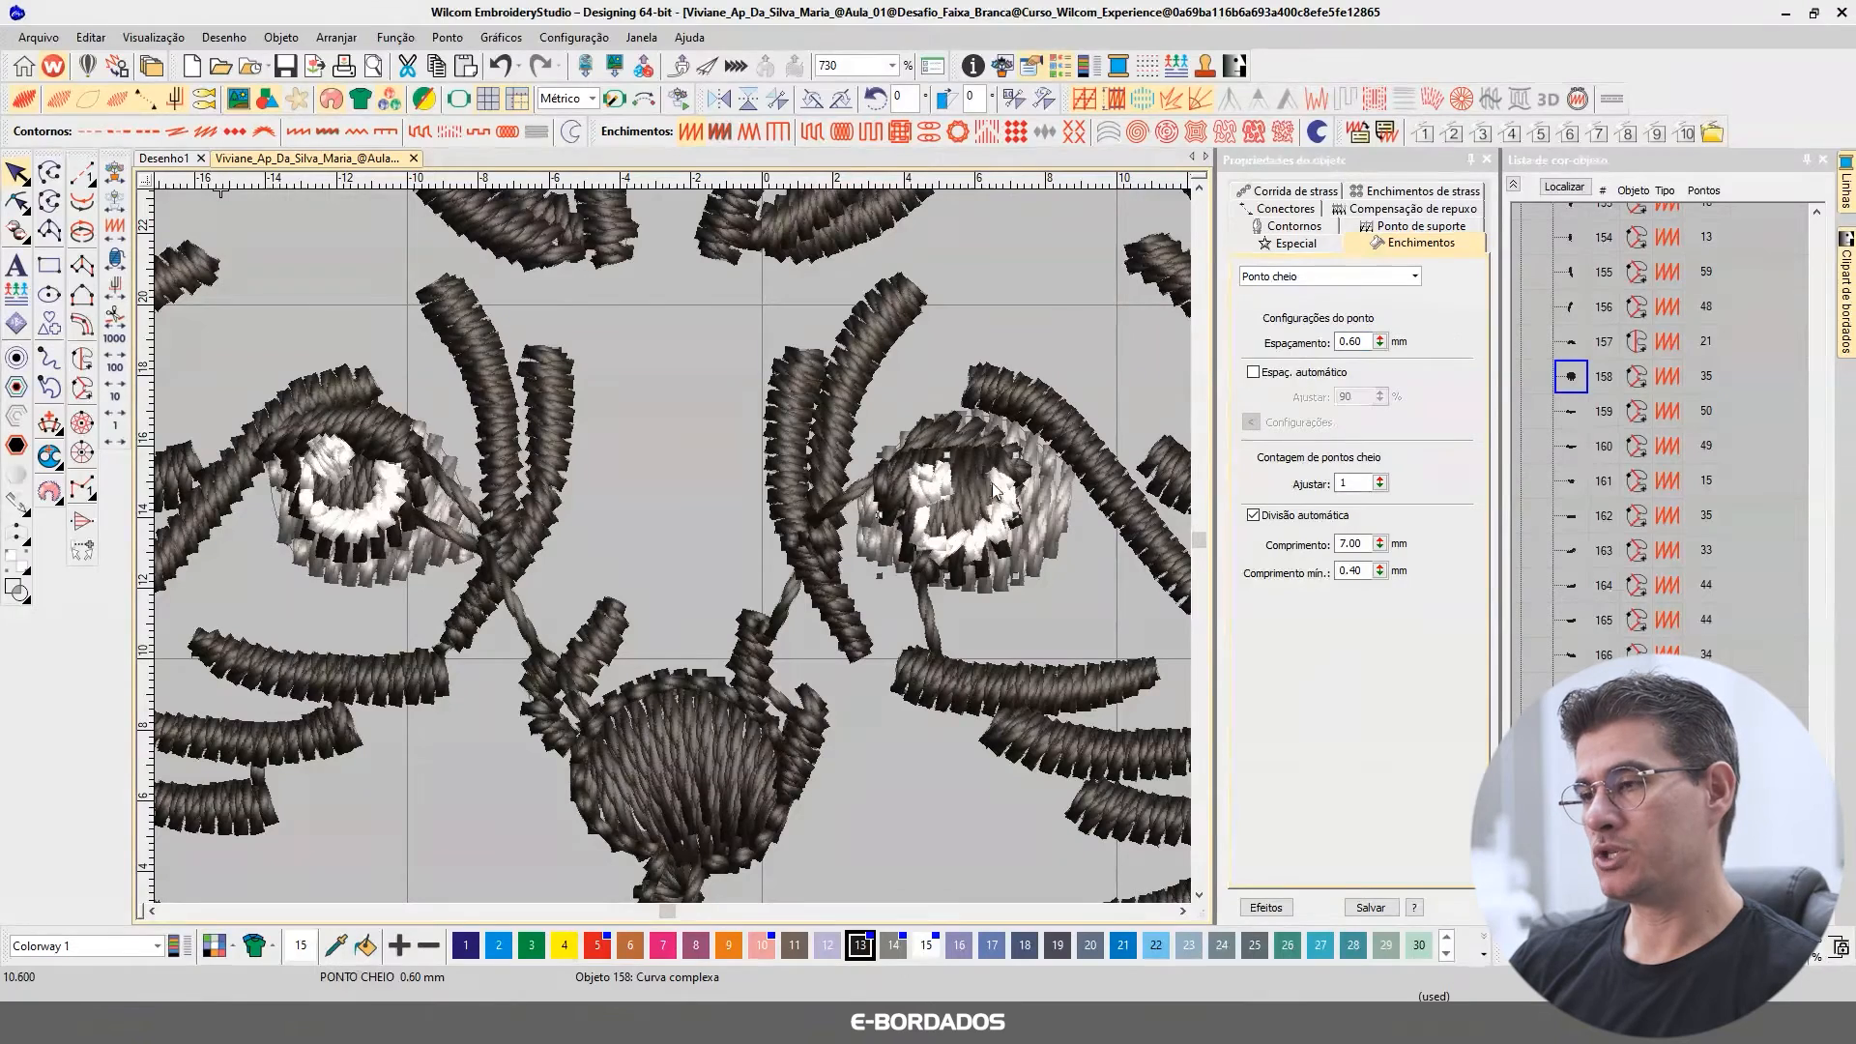
pyautogui.press('t')
pyautogui.press('t')
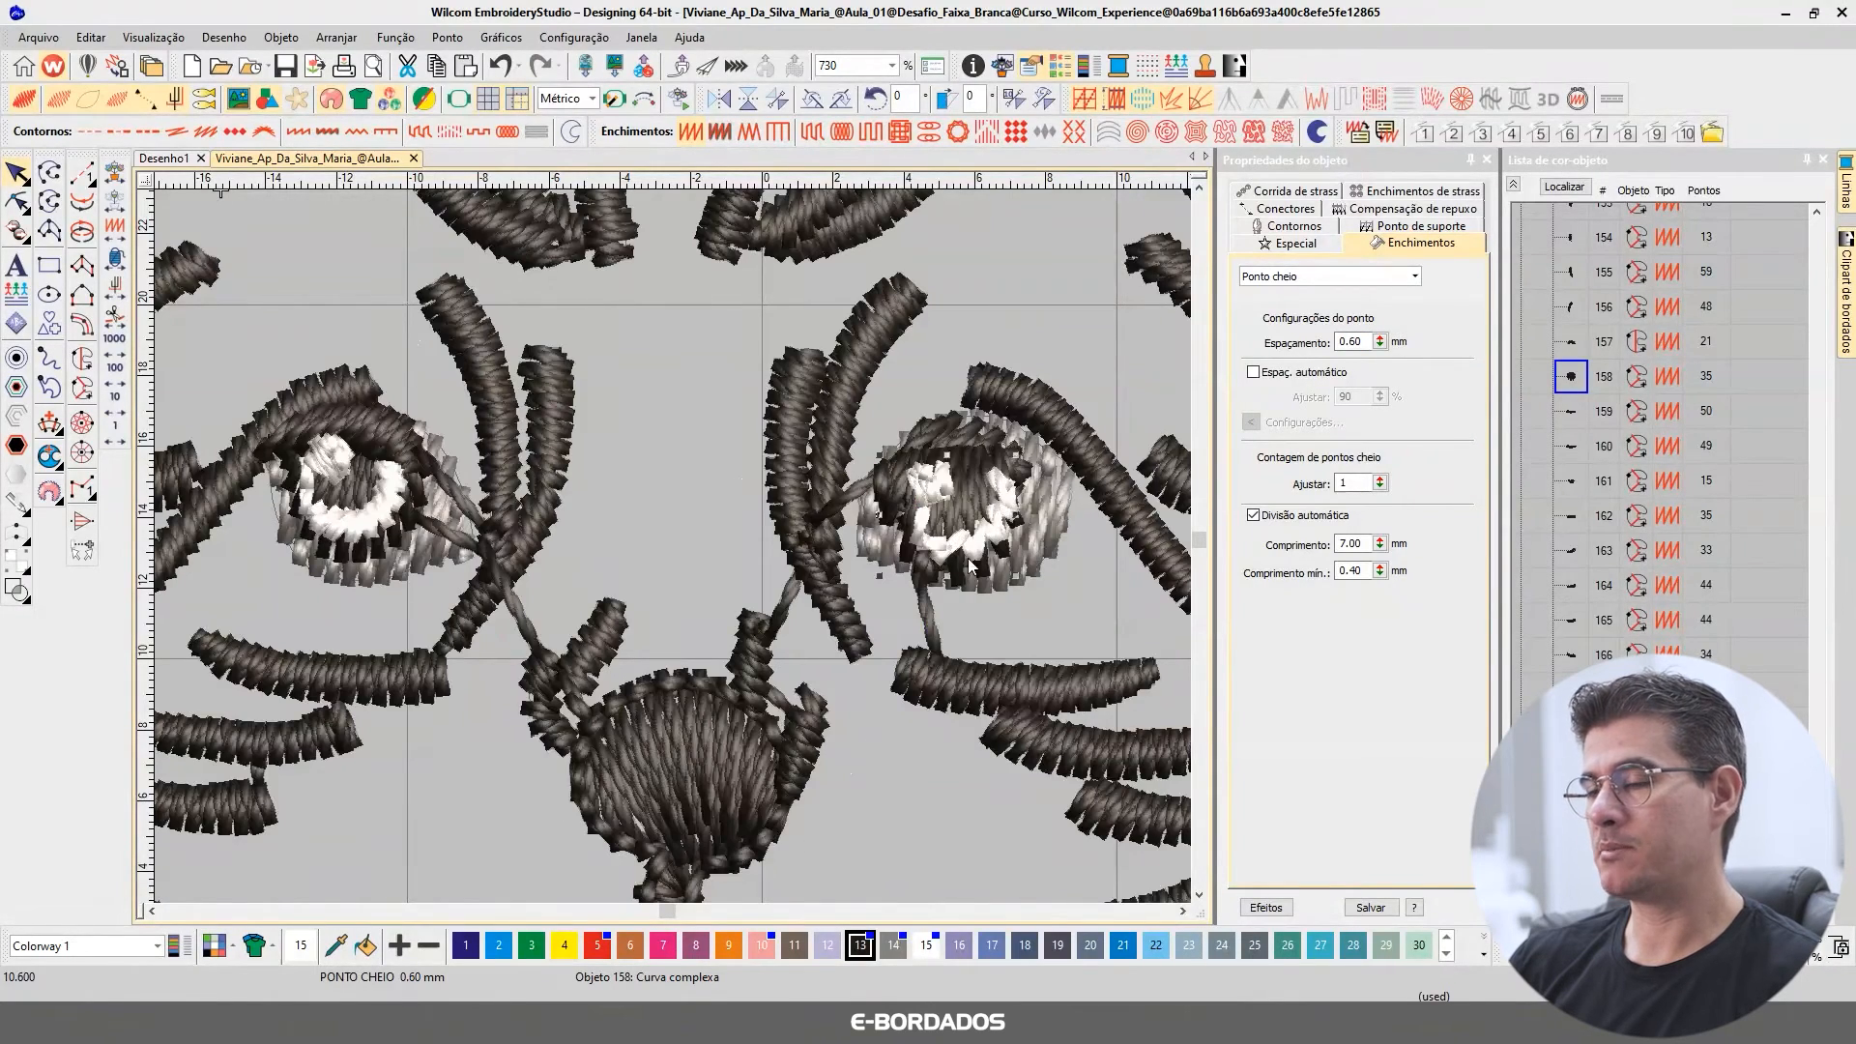
pyautogui.click(1060, 501)
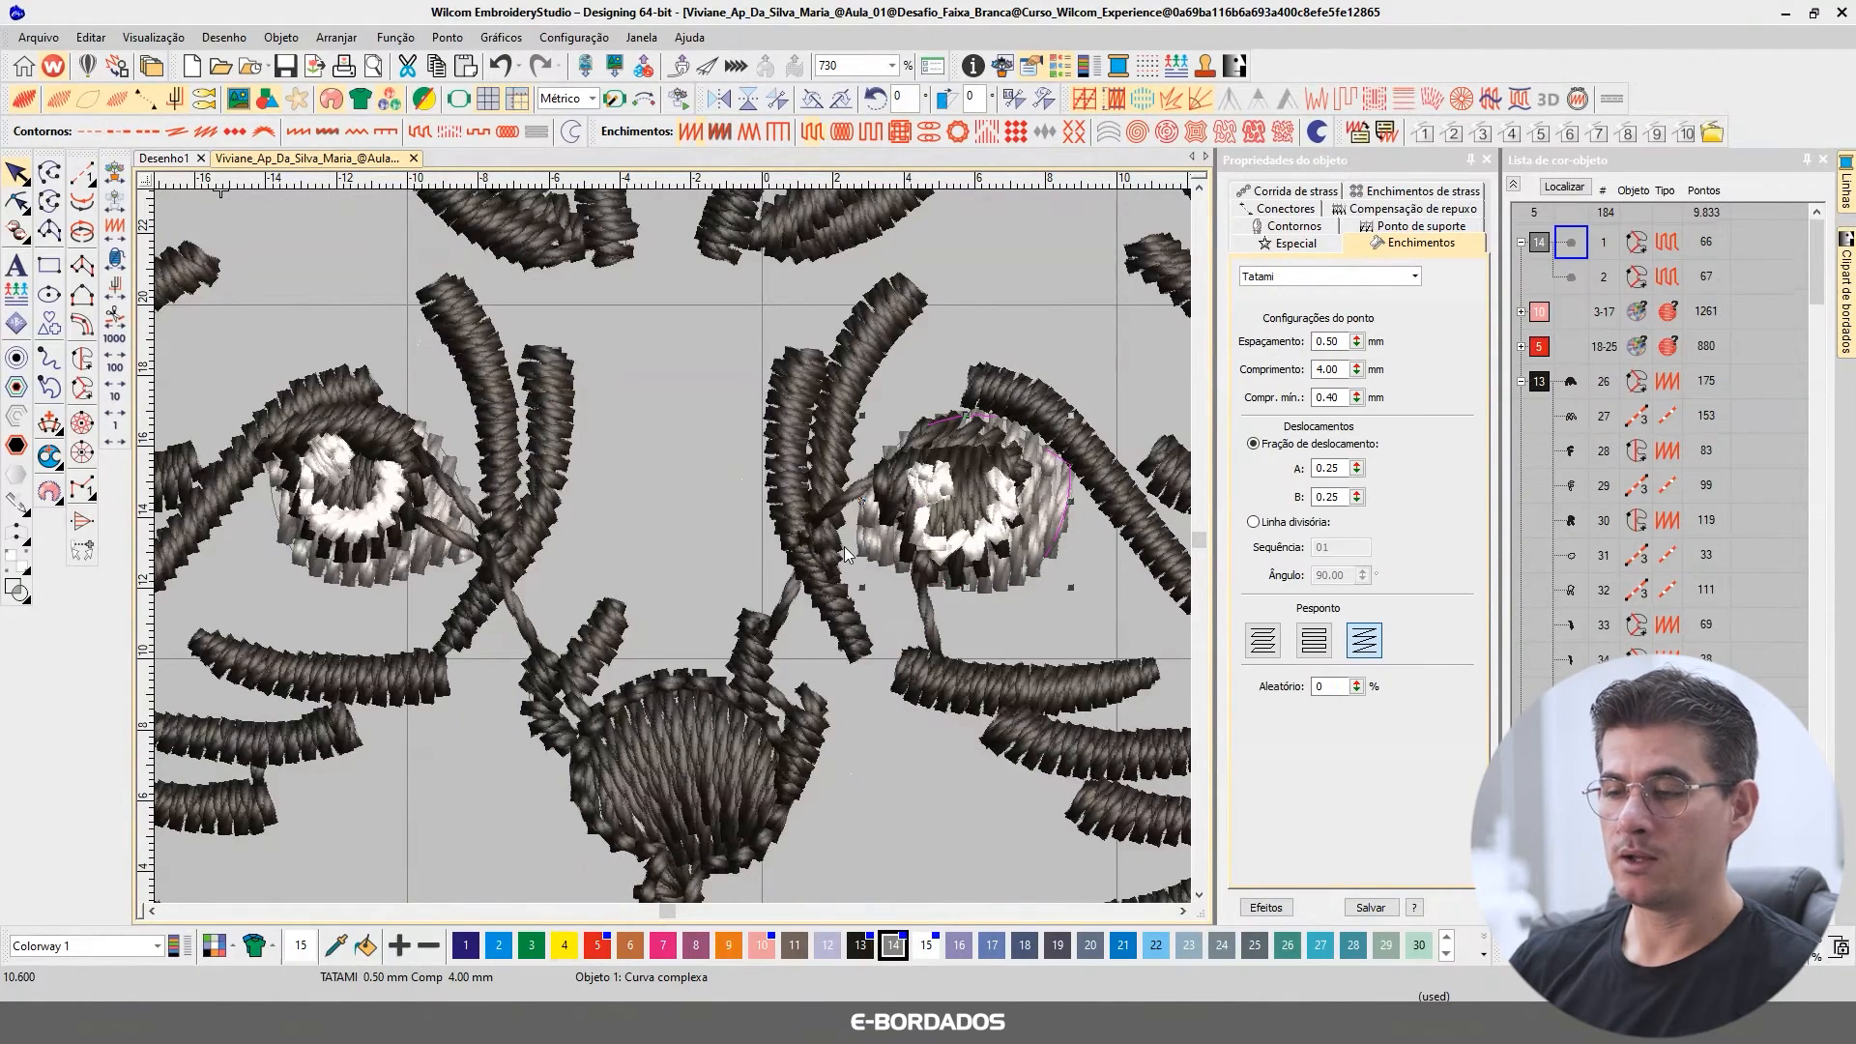
# Step: Change the pink tongue's fill from Tatami to satin (Ponto cheio) and check its stitches
pyautogui.scroll(-2, 740, 651)
pyautogui.scroll(-3, 674, 551)
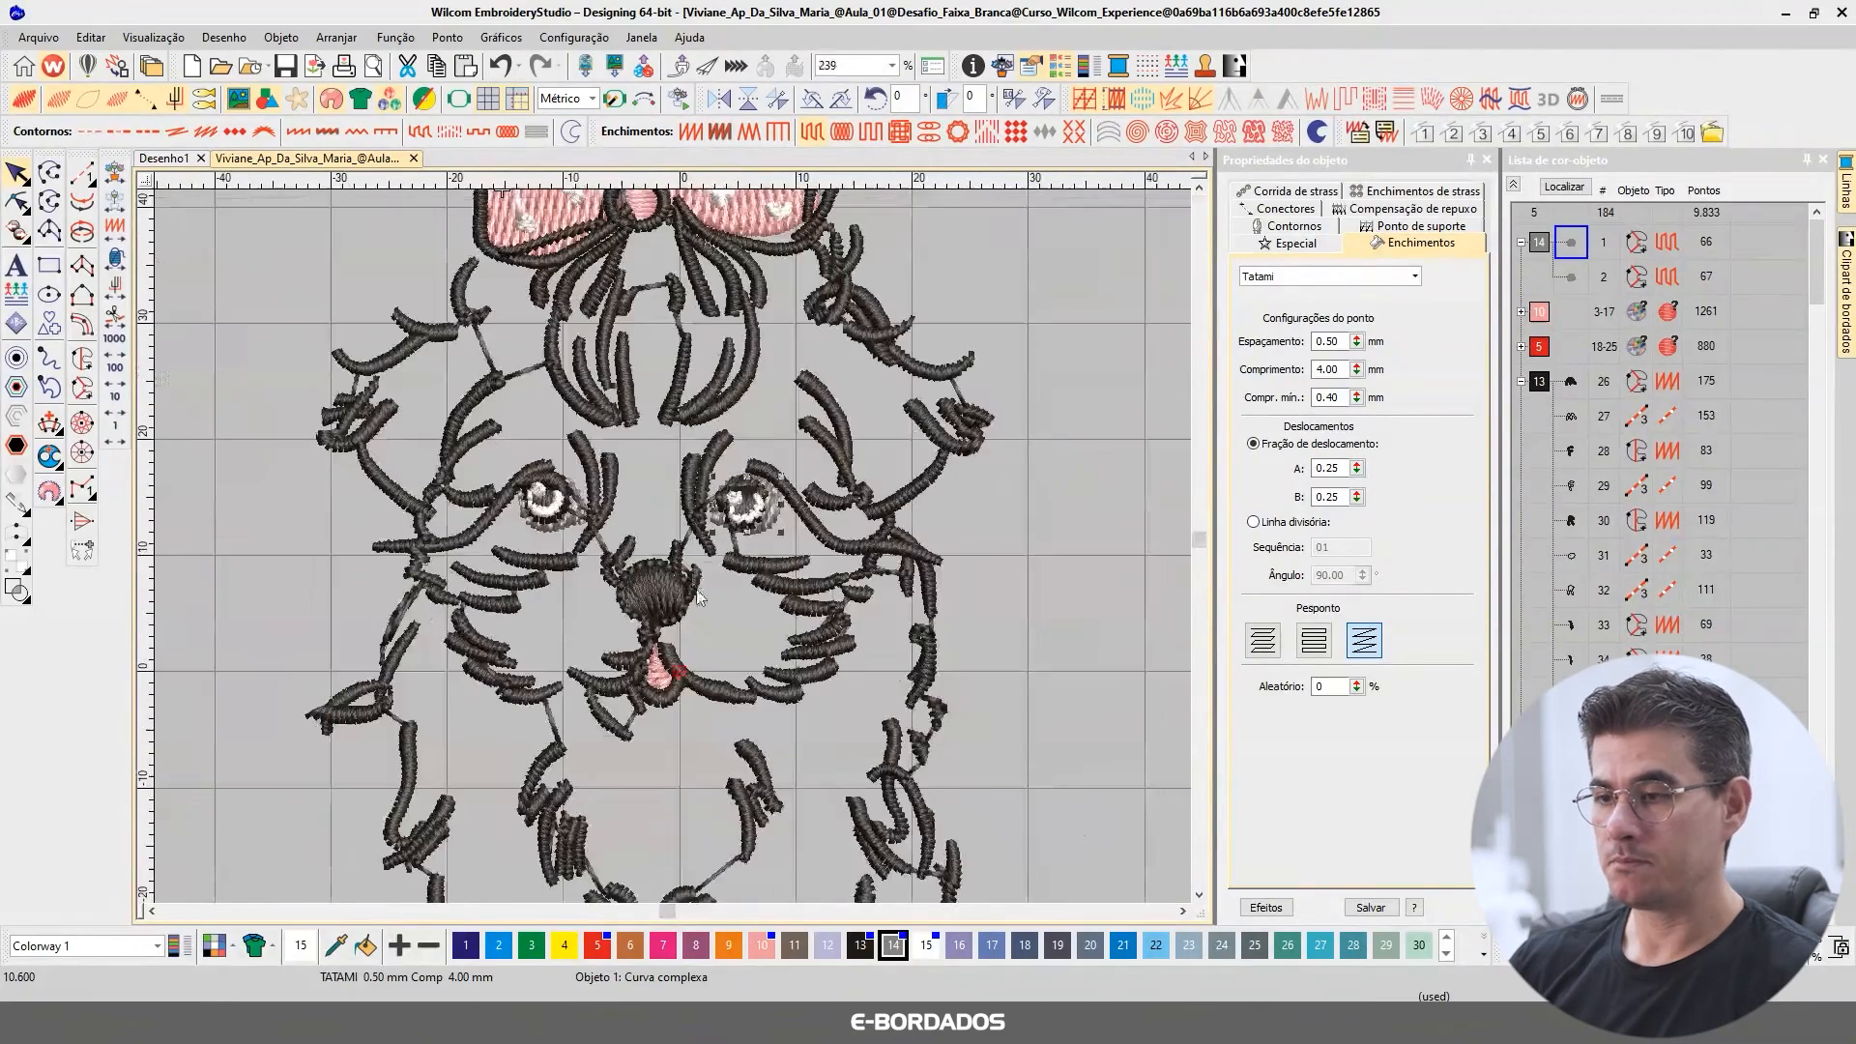
pyautogui.scroll(3, 676, 656)
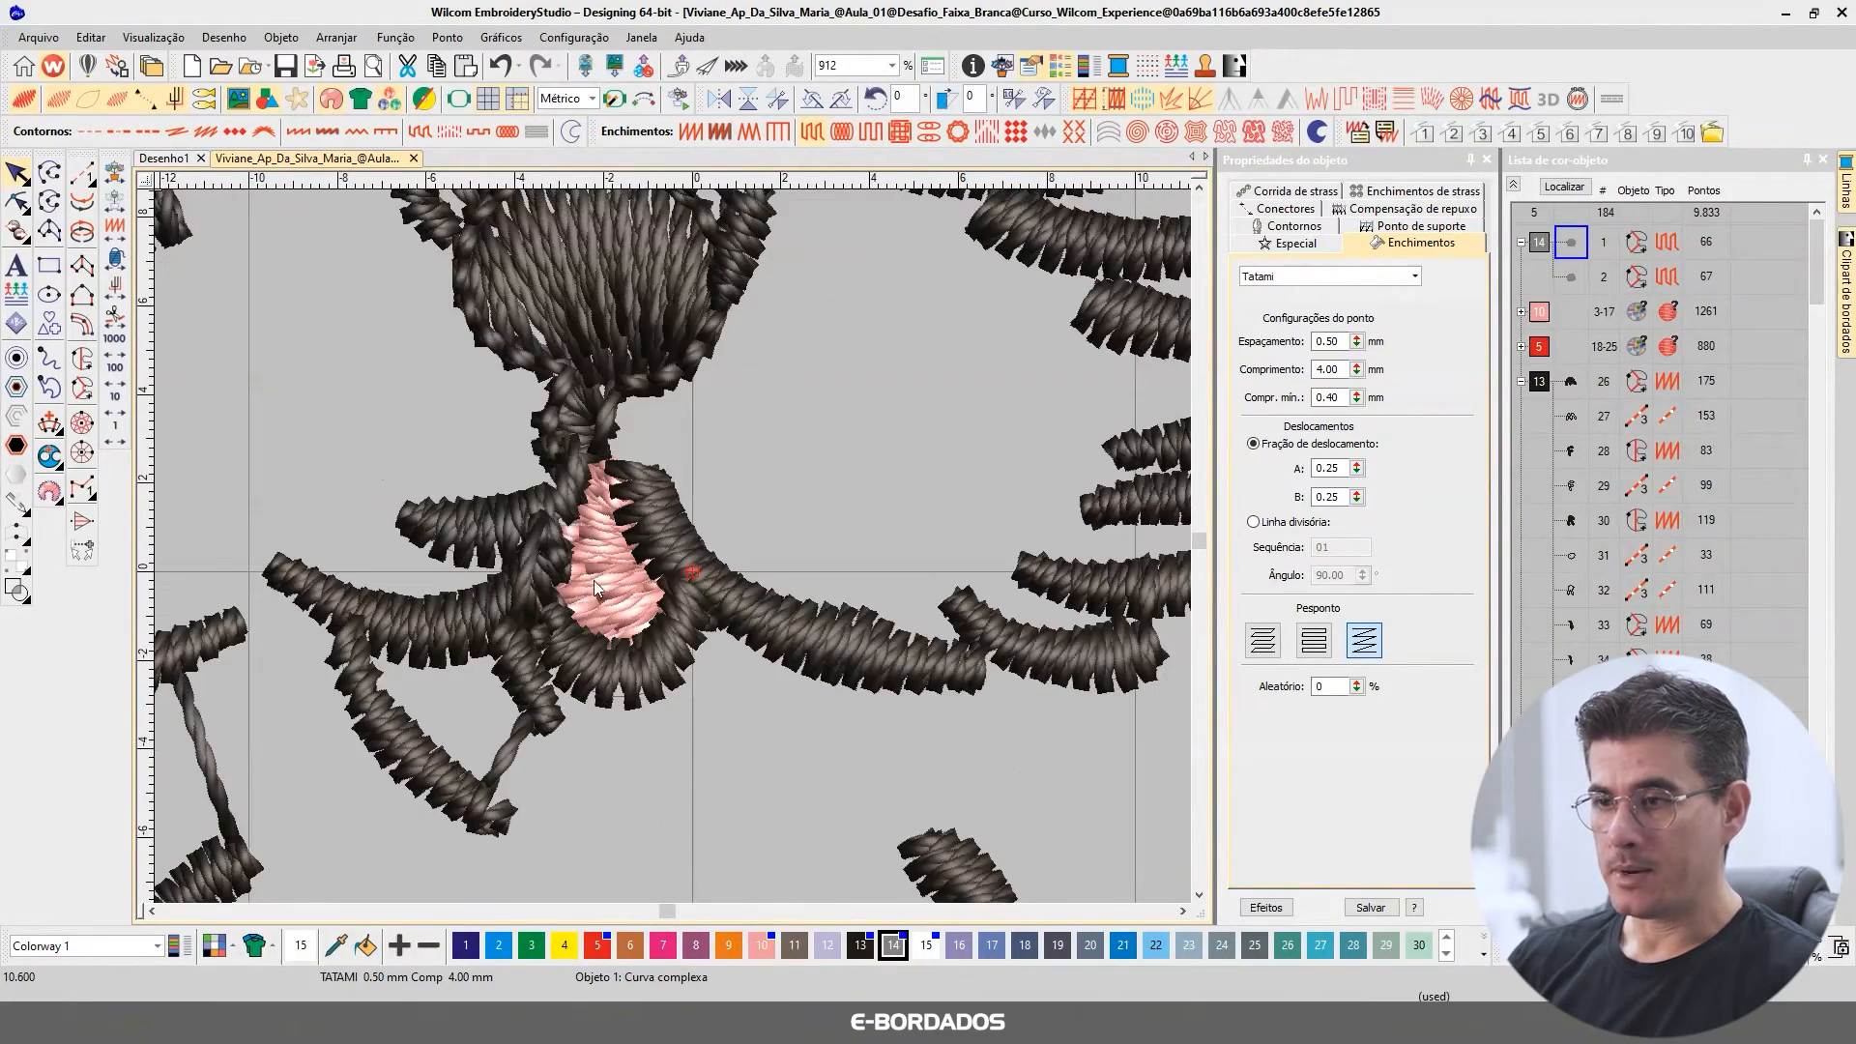
pyautogui.click(601, 586)
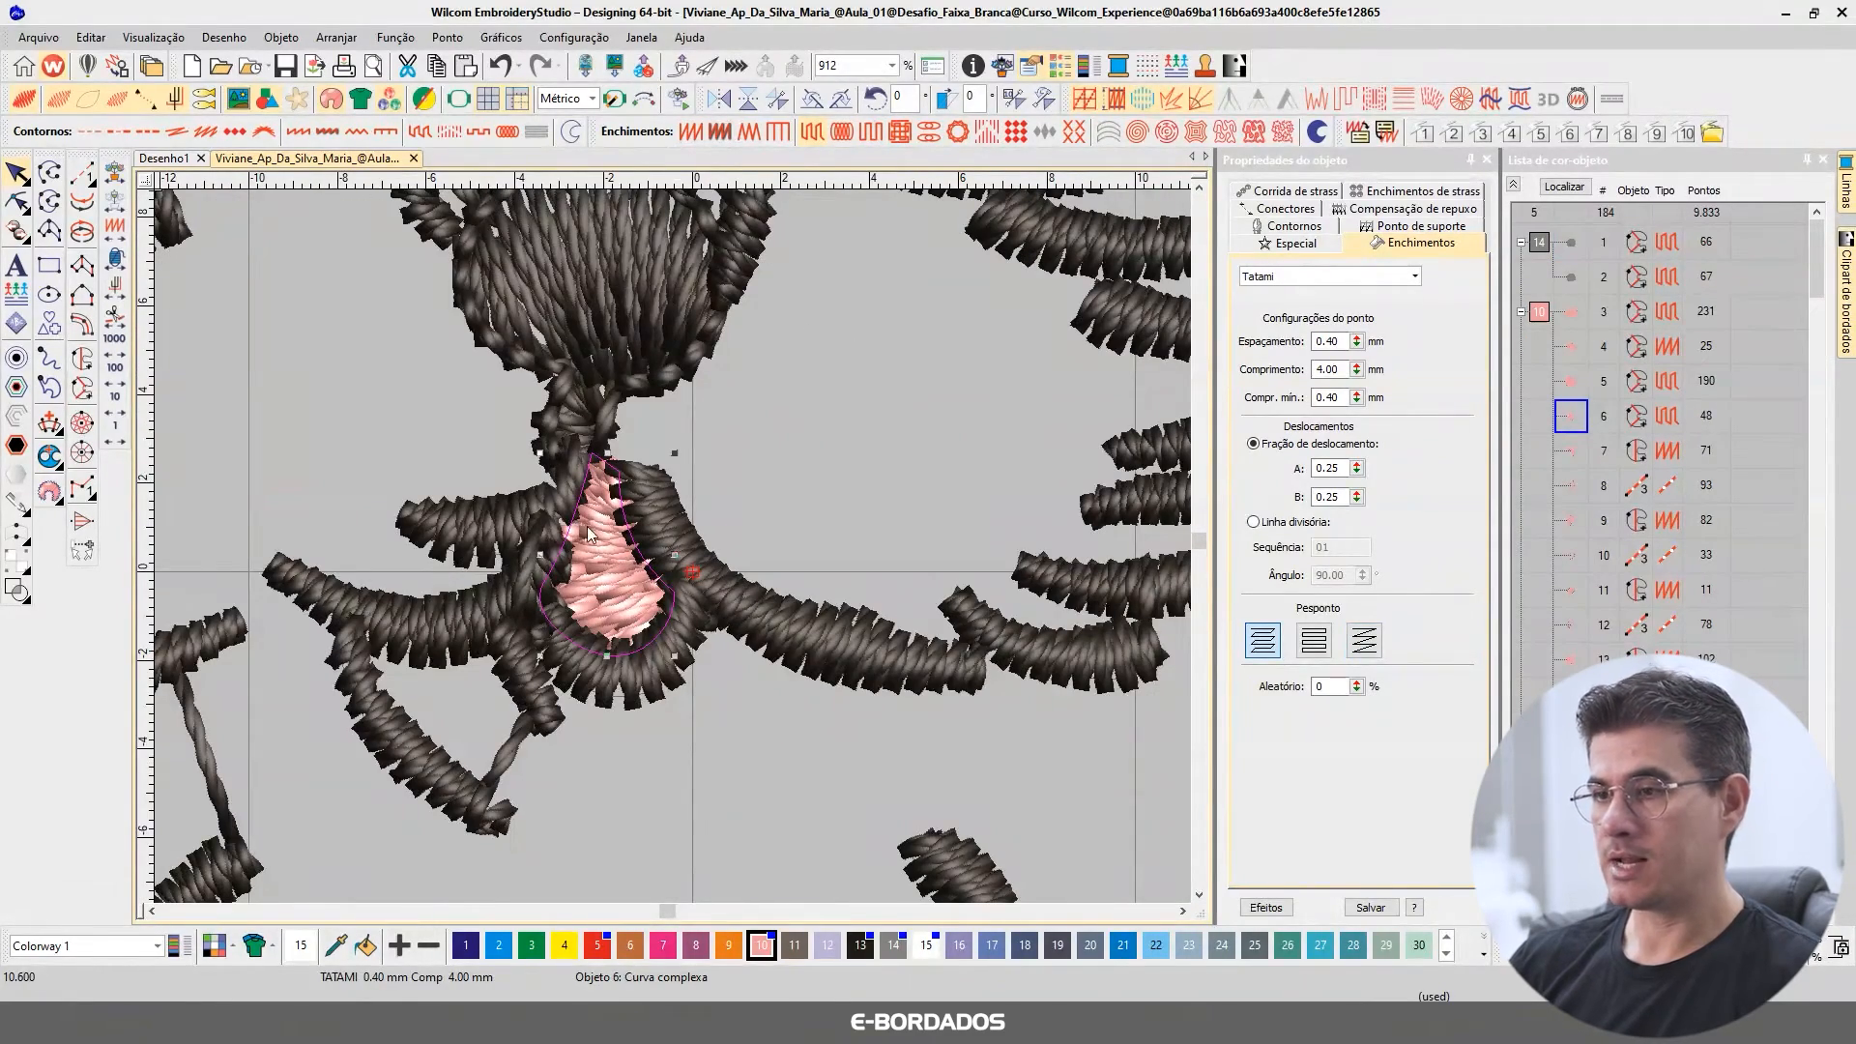
pyautogui.press('t')
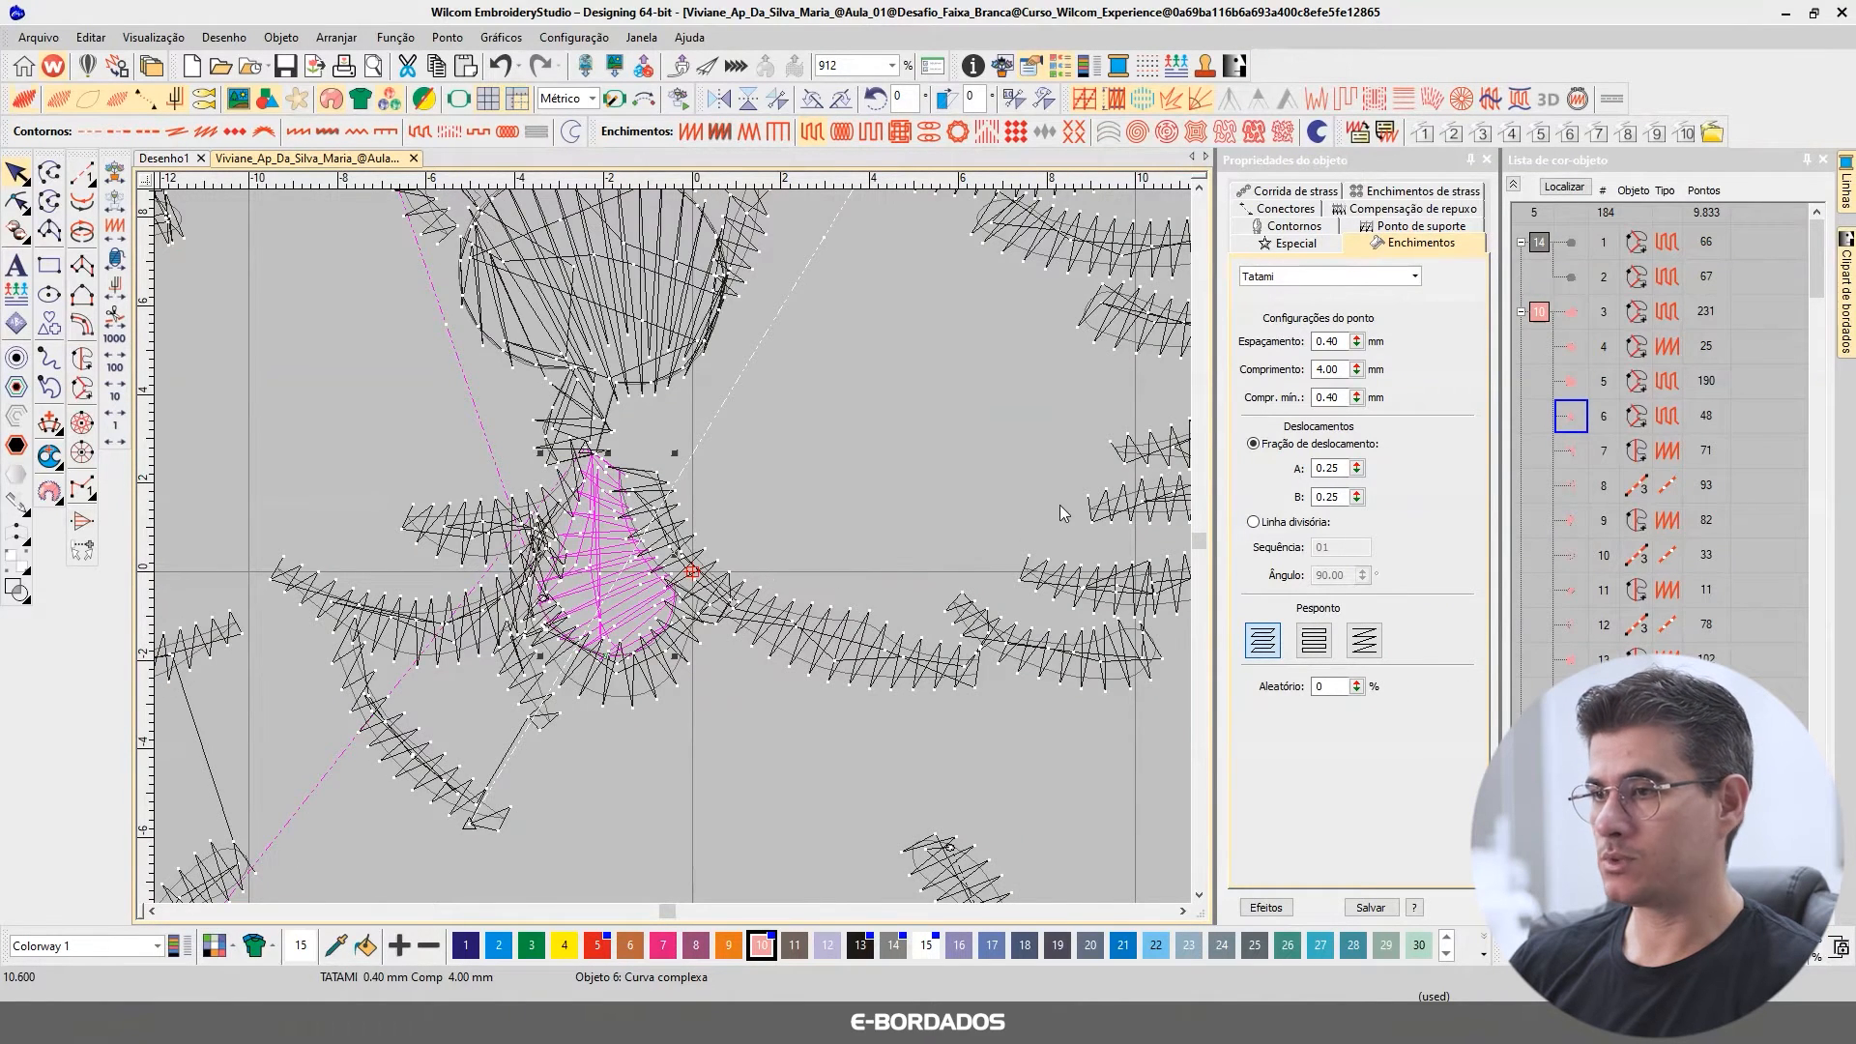
pyautogui.press('t')
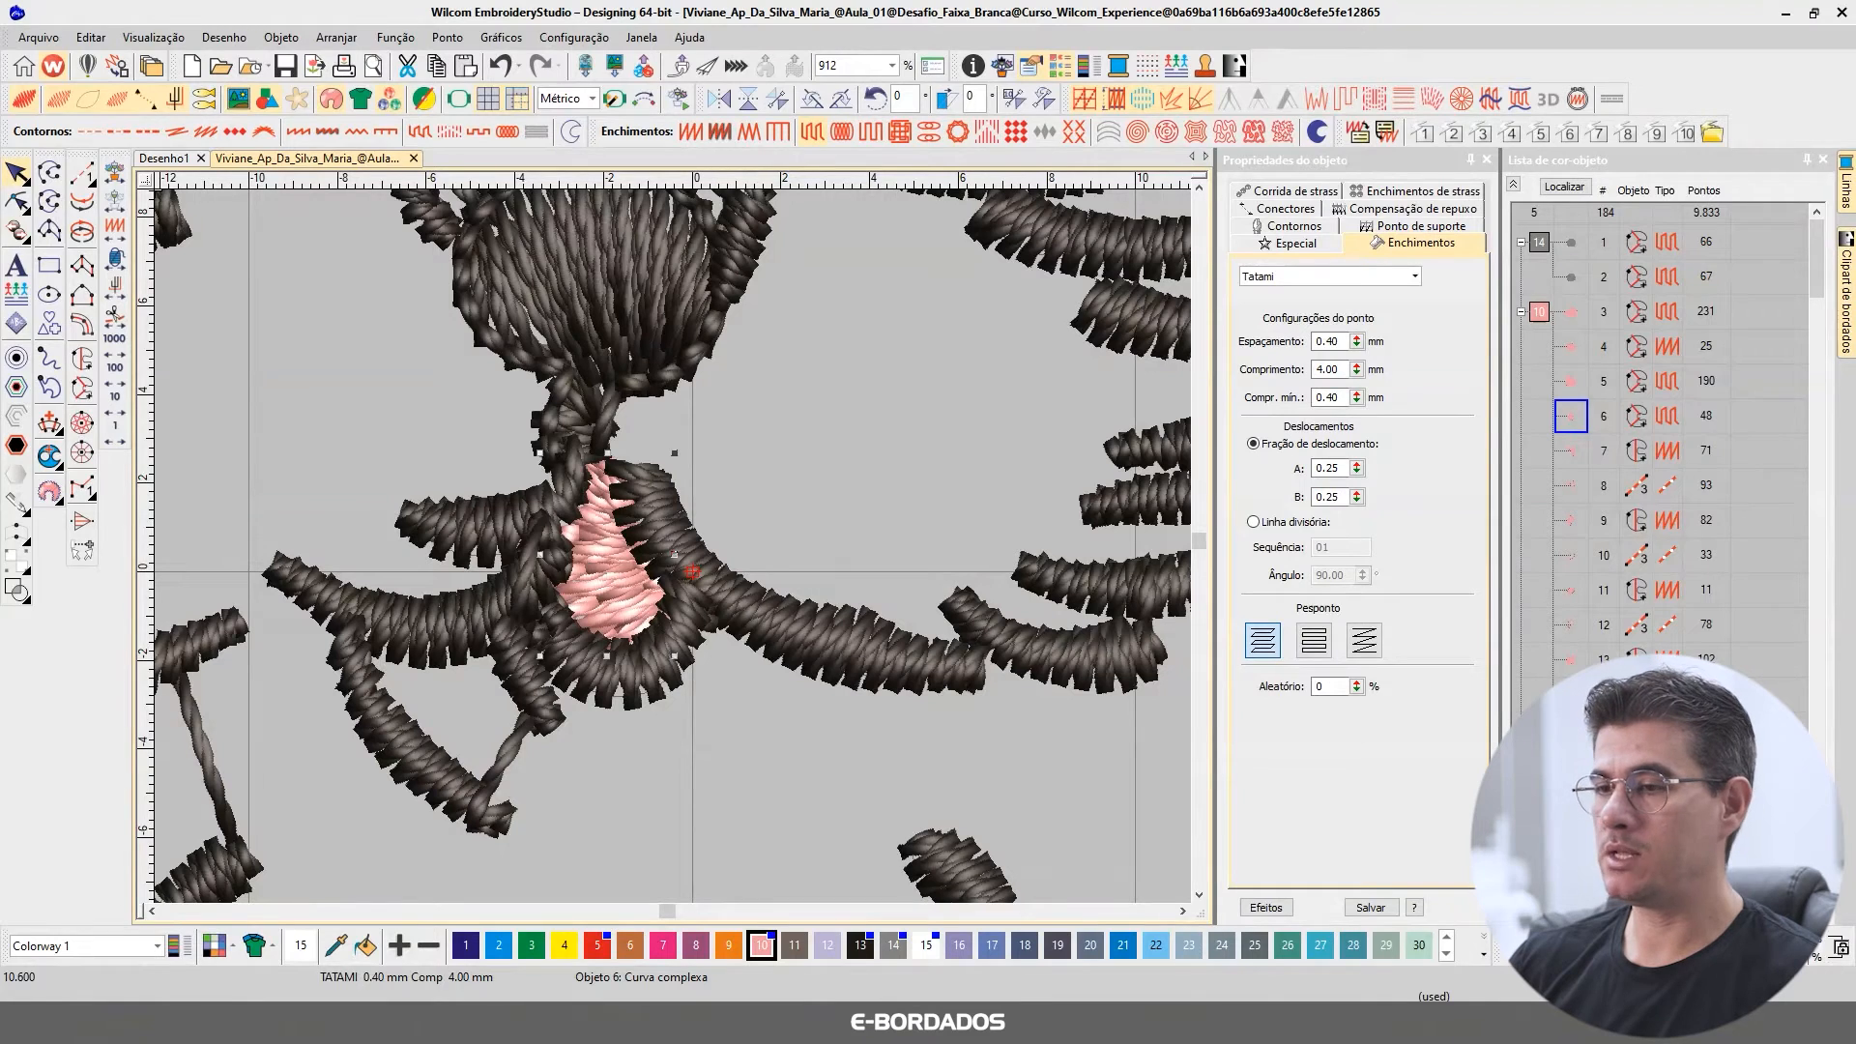
pyautogui.click(1300, 279)
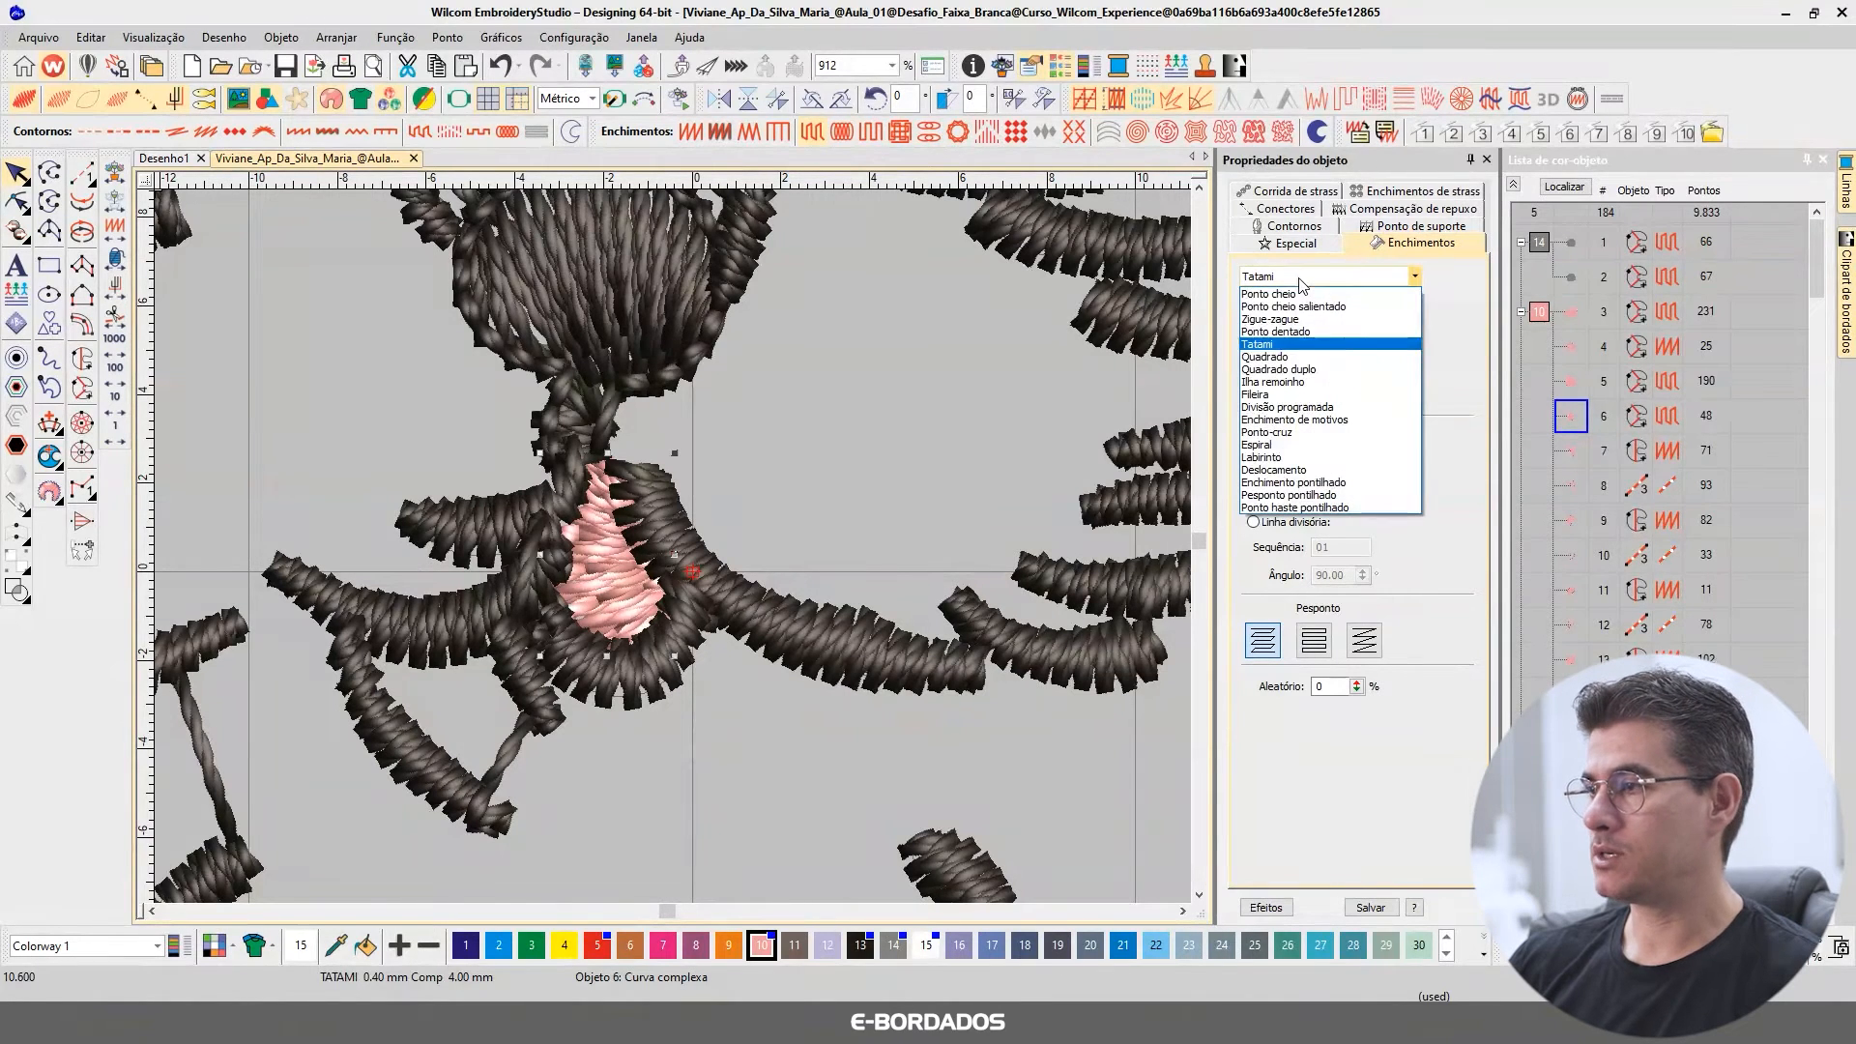
pyautogui.click(1269, 293)
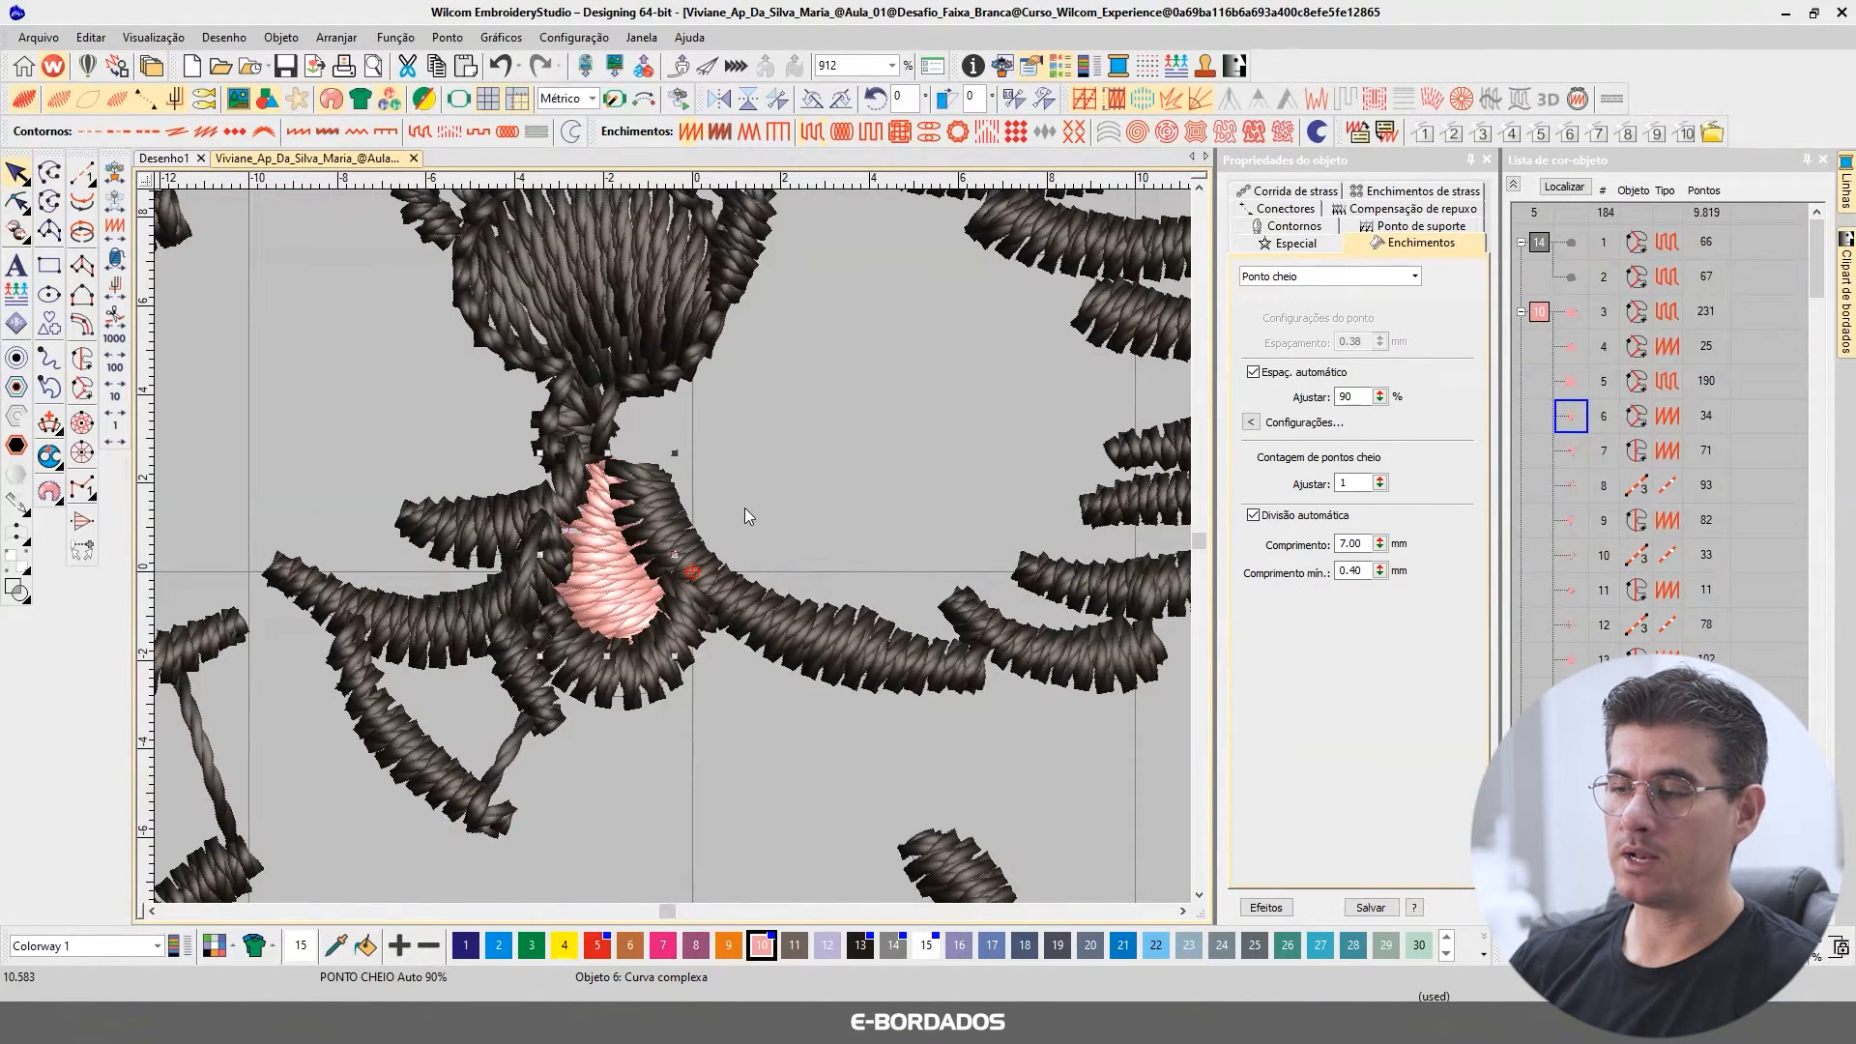
pyautogui.press('t')
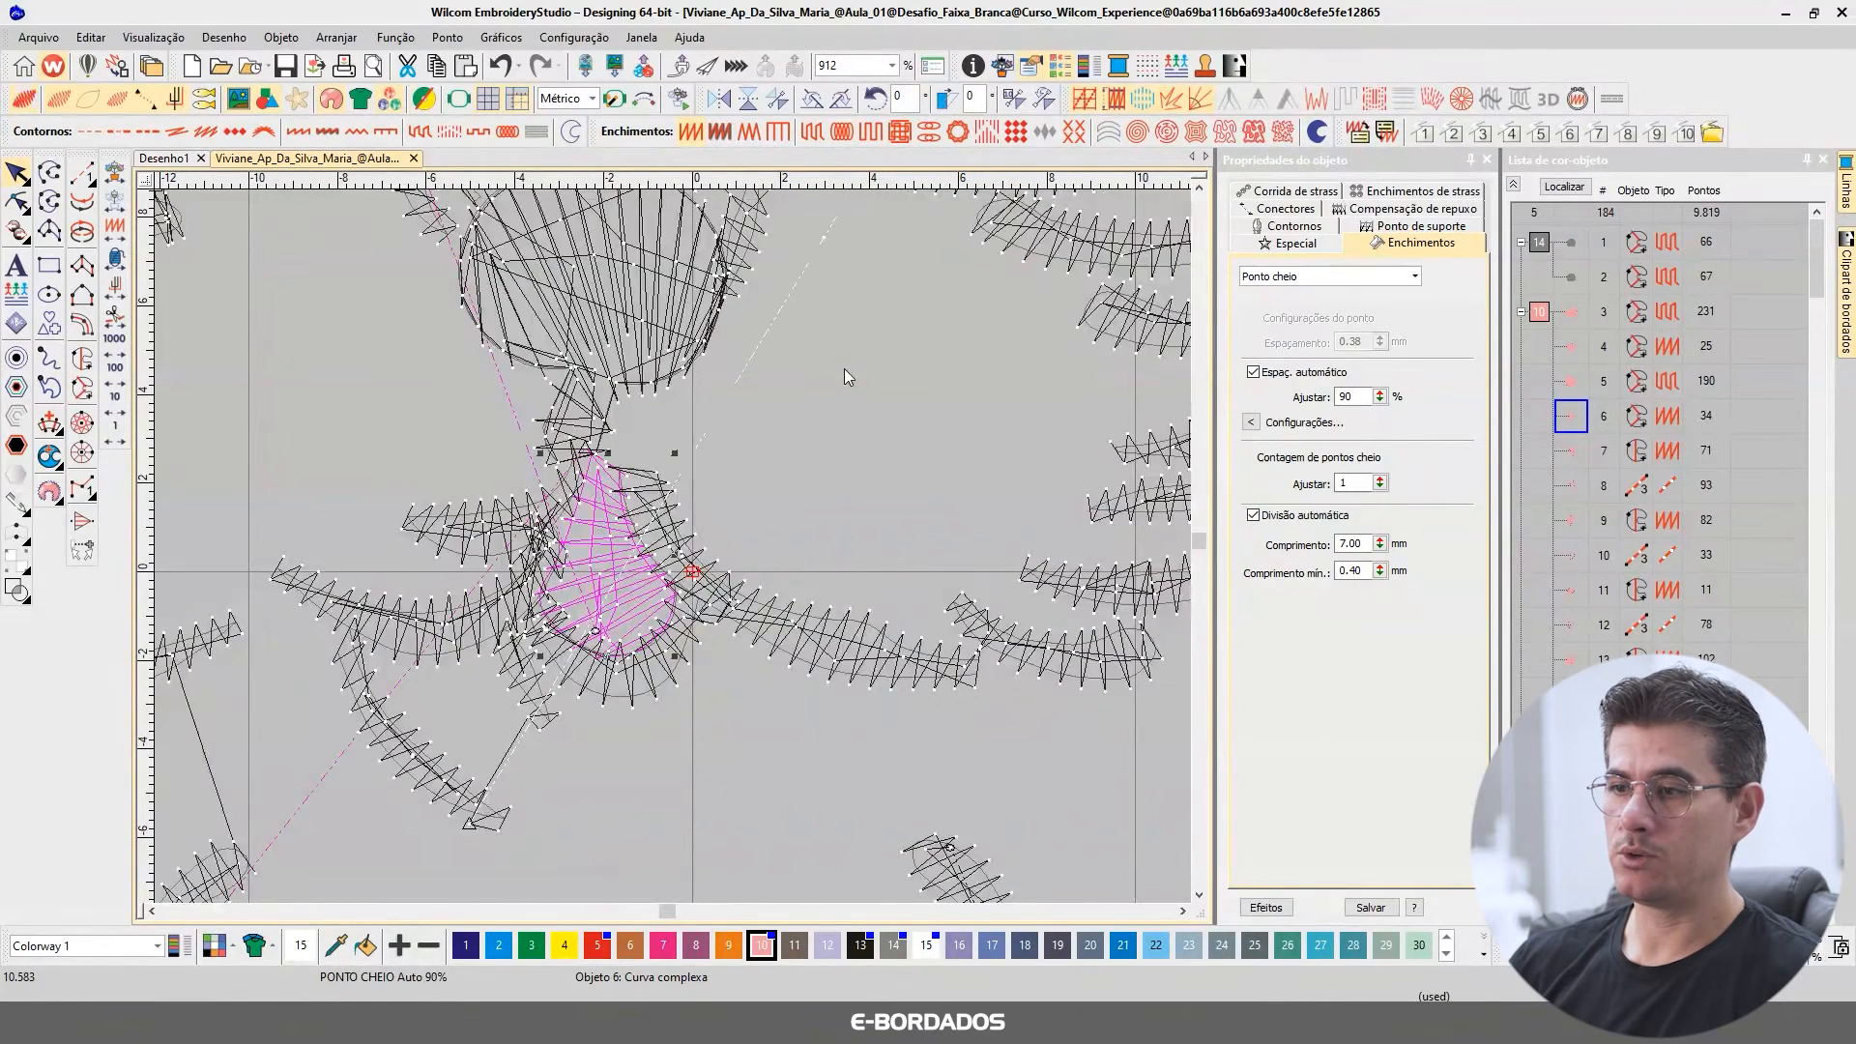
pyautogui.press('t')
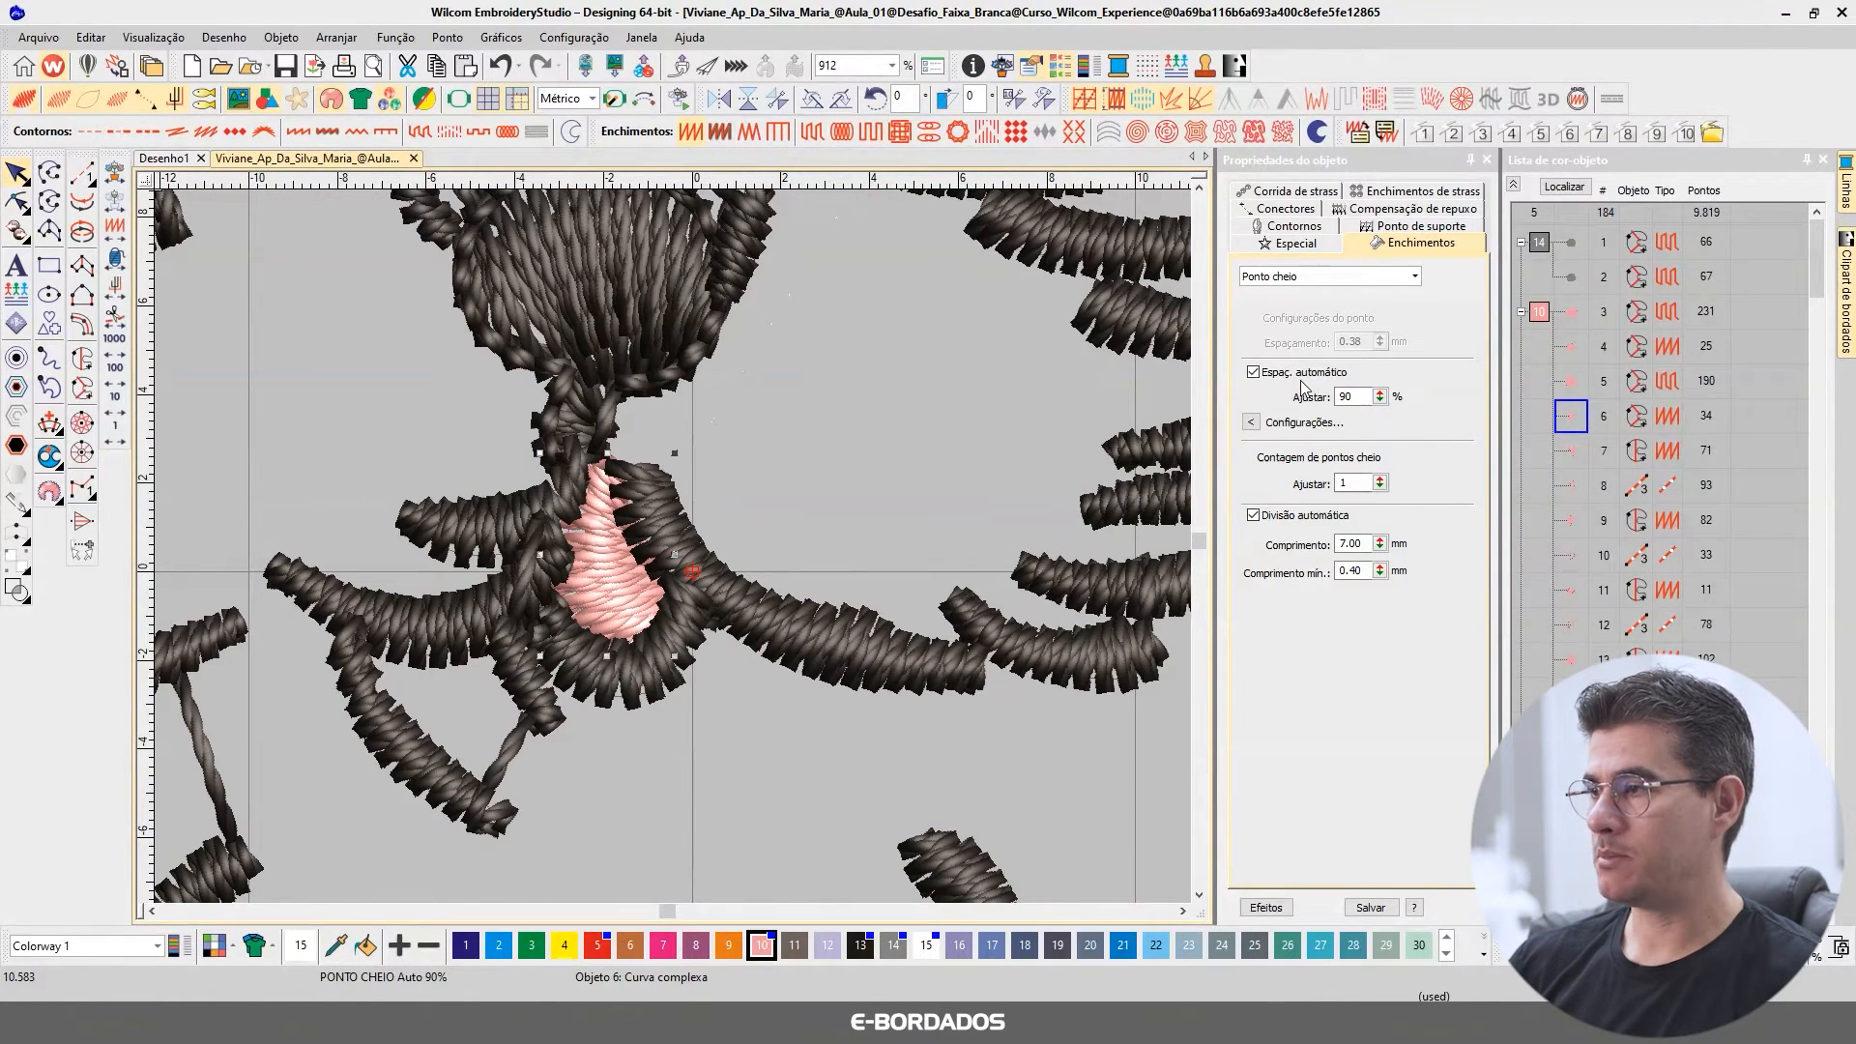
# Step: Turn off automatic spacing for the pink tongue and set its satin spacing to 0.60 mm
pyautogui.click(1324, 363)
pyautogui.click(1254, 372)
pyautogui.moveTo(1339, 341); pyautogui.dragTo(1399, 348)
pyautogui.write('0.60')
pyautogui.press('Return')
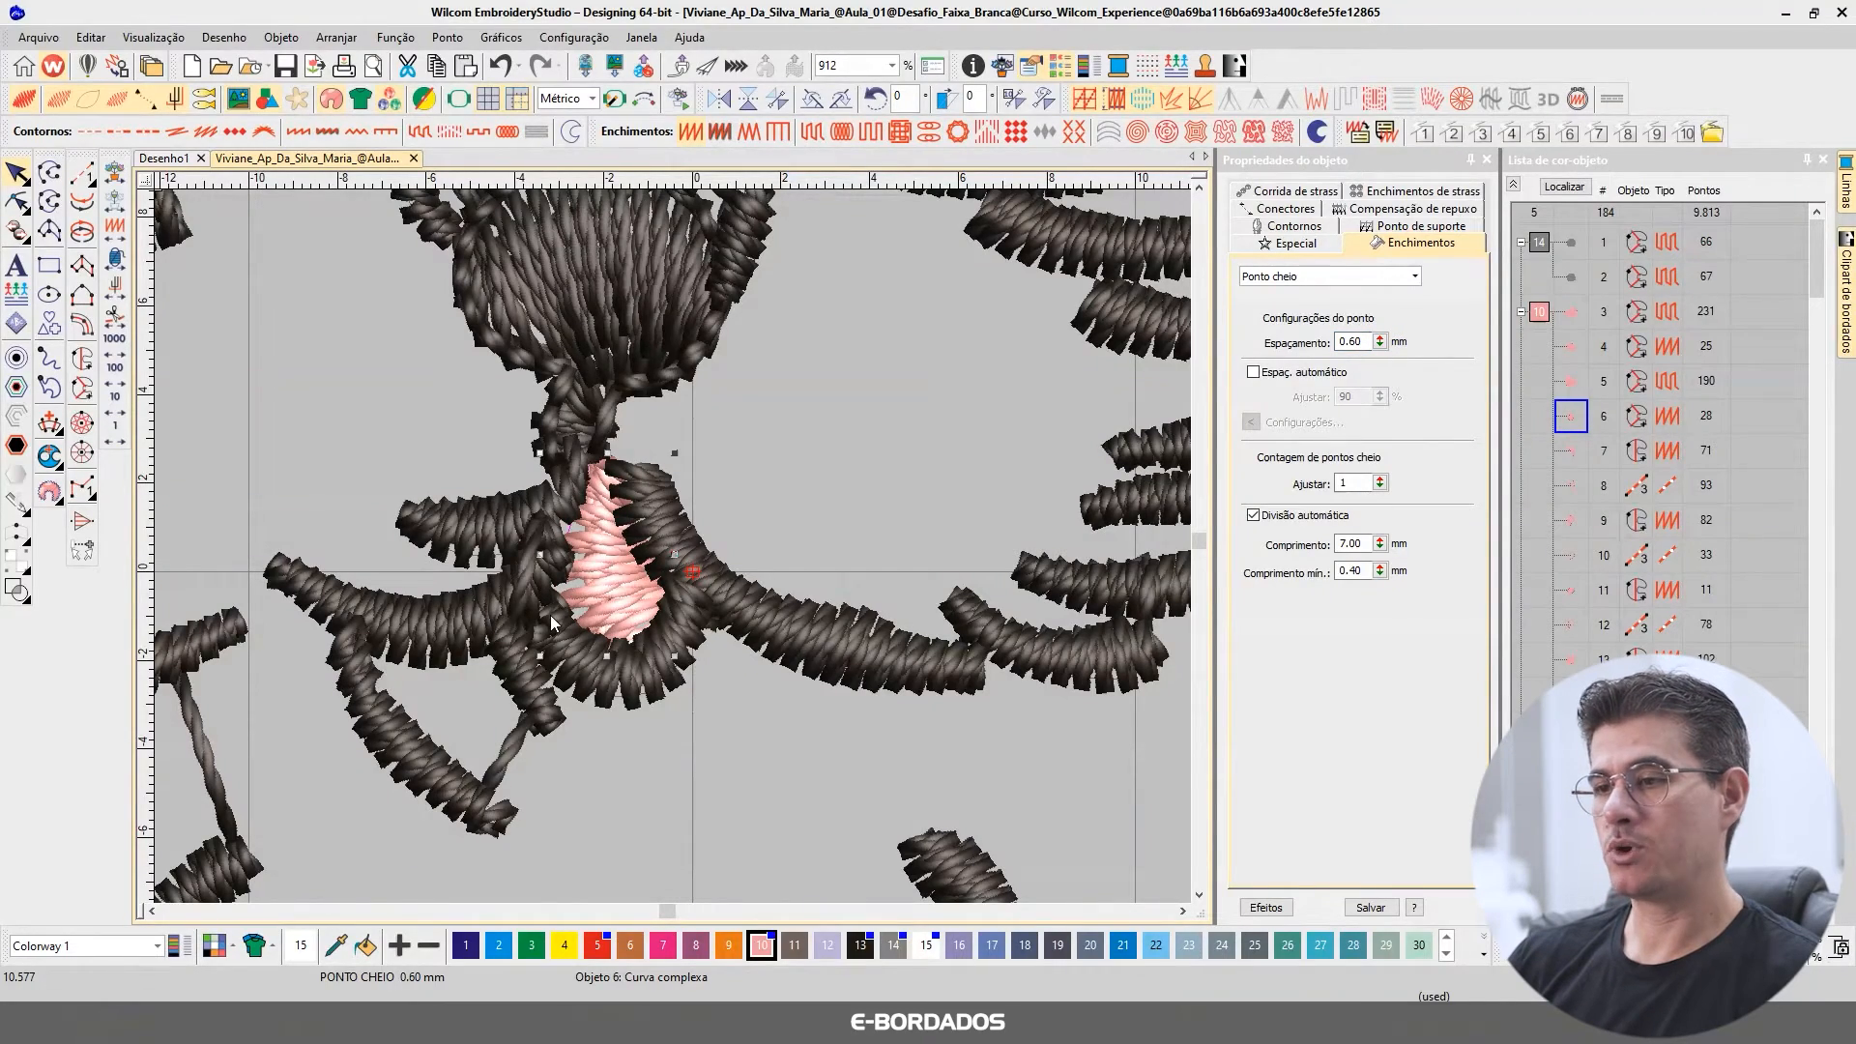
# Step: Select all objects of dark thread colour 13 and show only those objects in the design
pyautogui.scroll(-5, 577, 599)
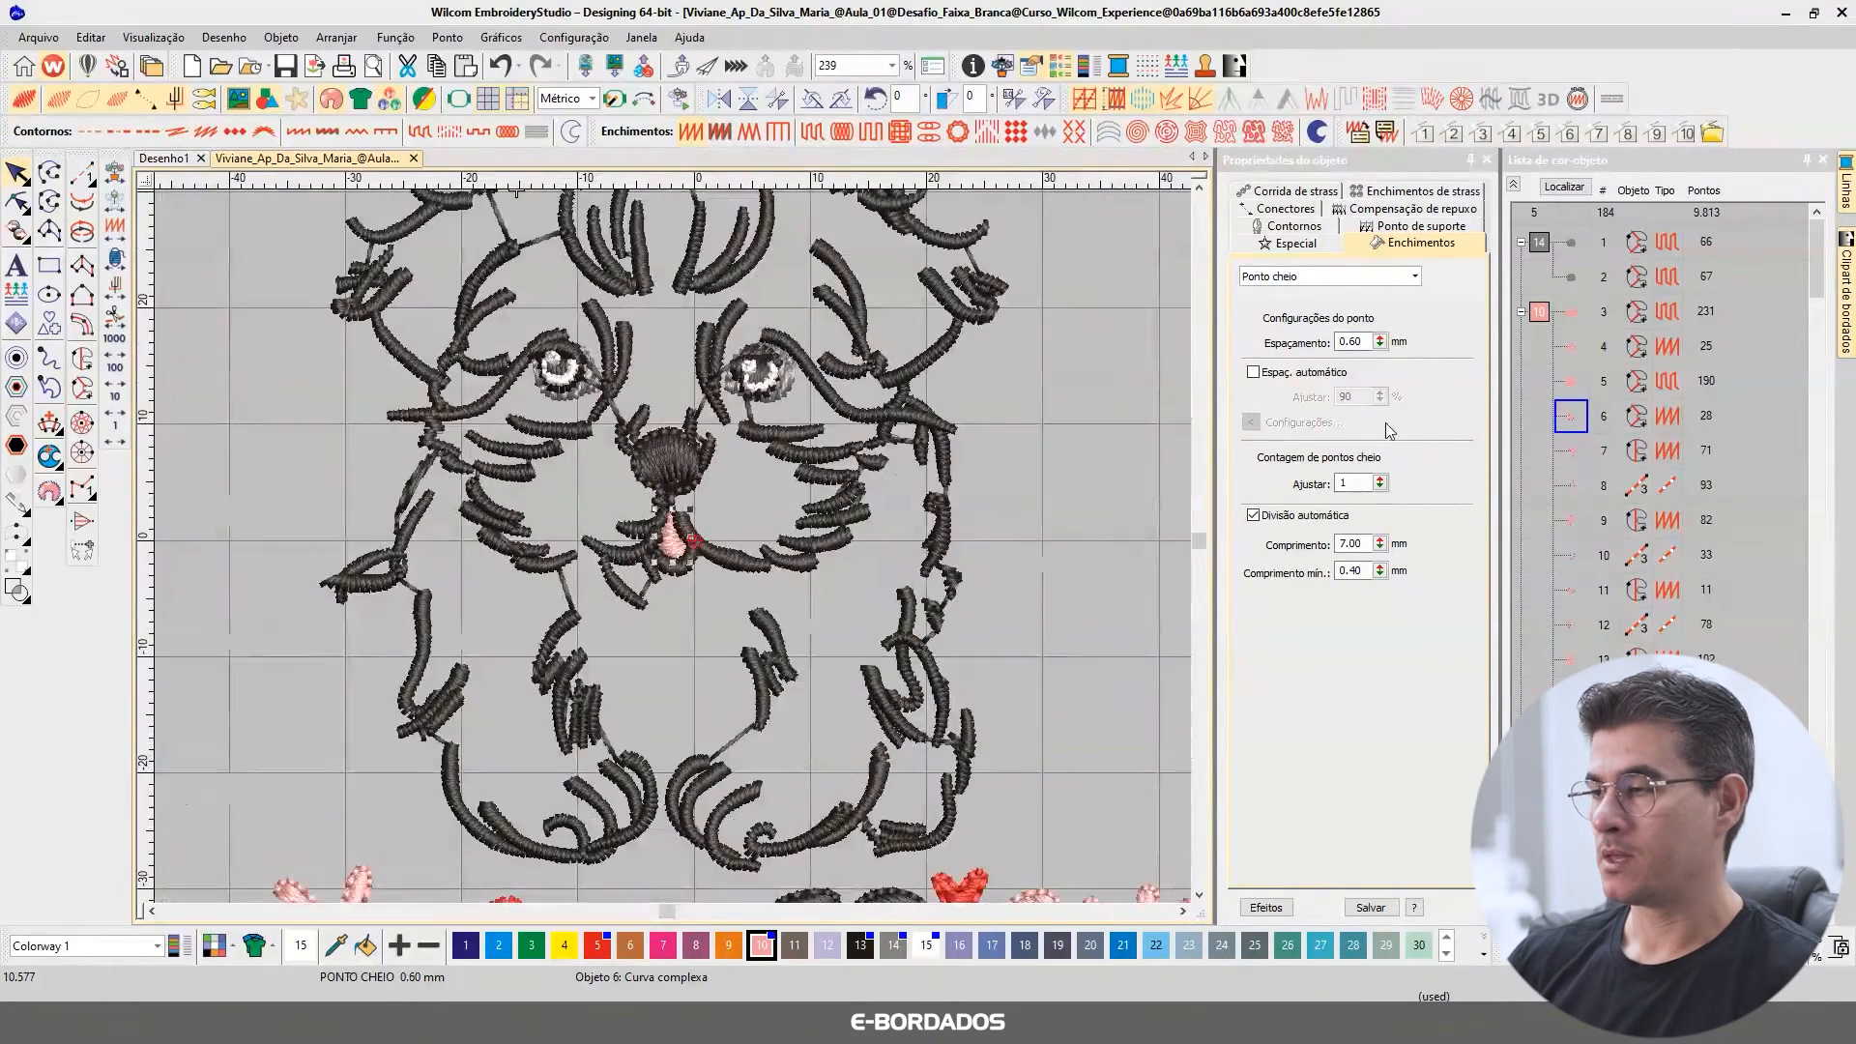
pyautogui.click(1104, 340)
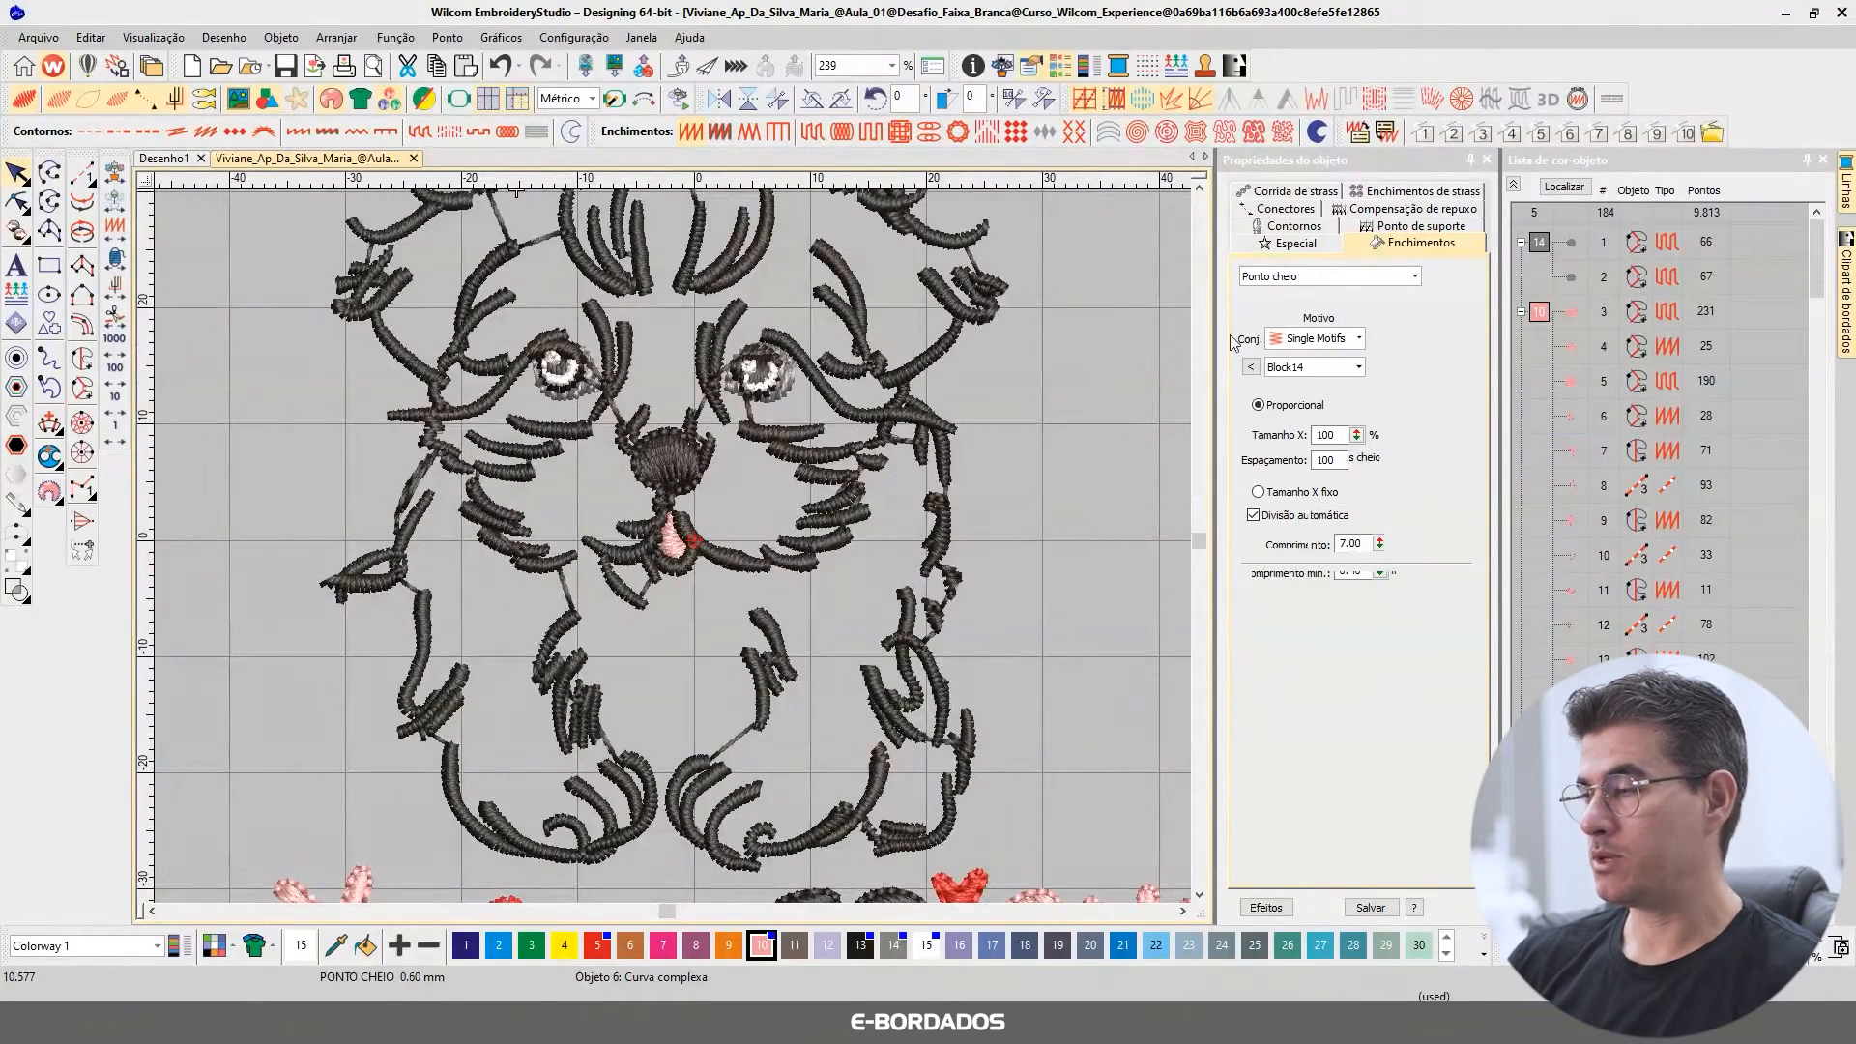
pyautogui.click(1514, 183)
pyautogui.click(1538, 346)
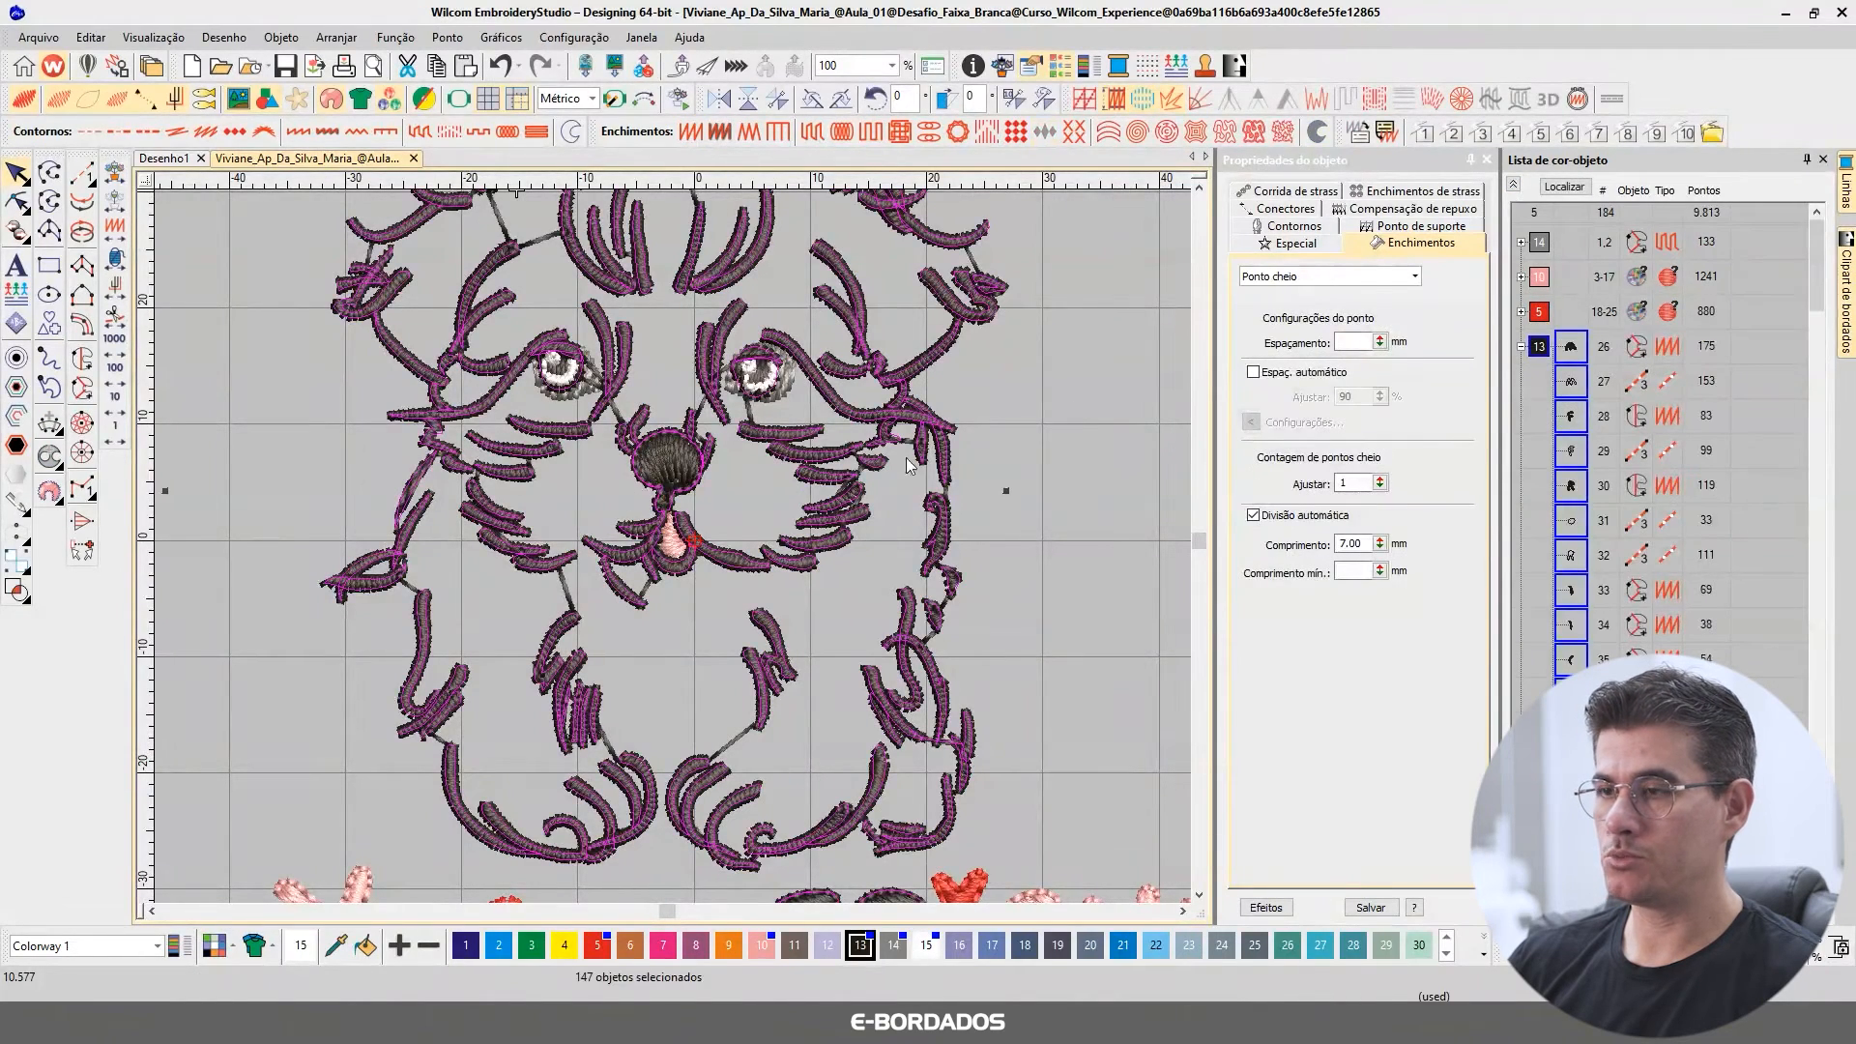
pyautogui.scroll(-2, 1019, 502)
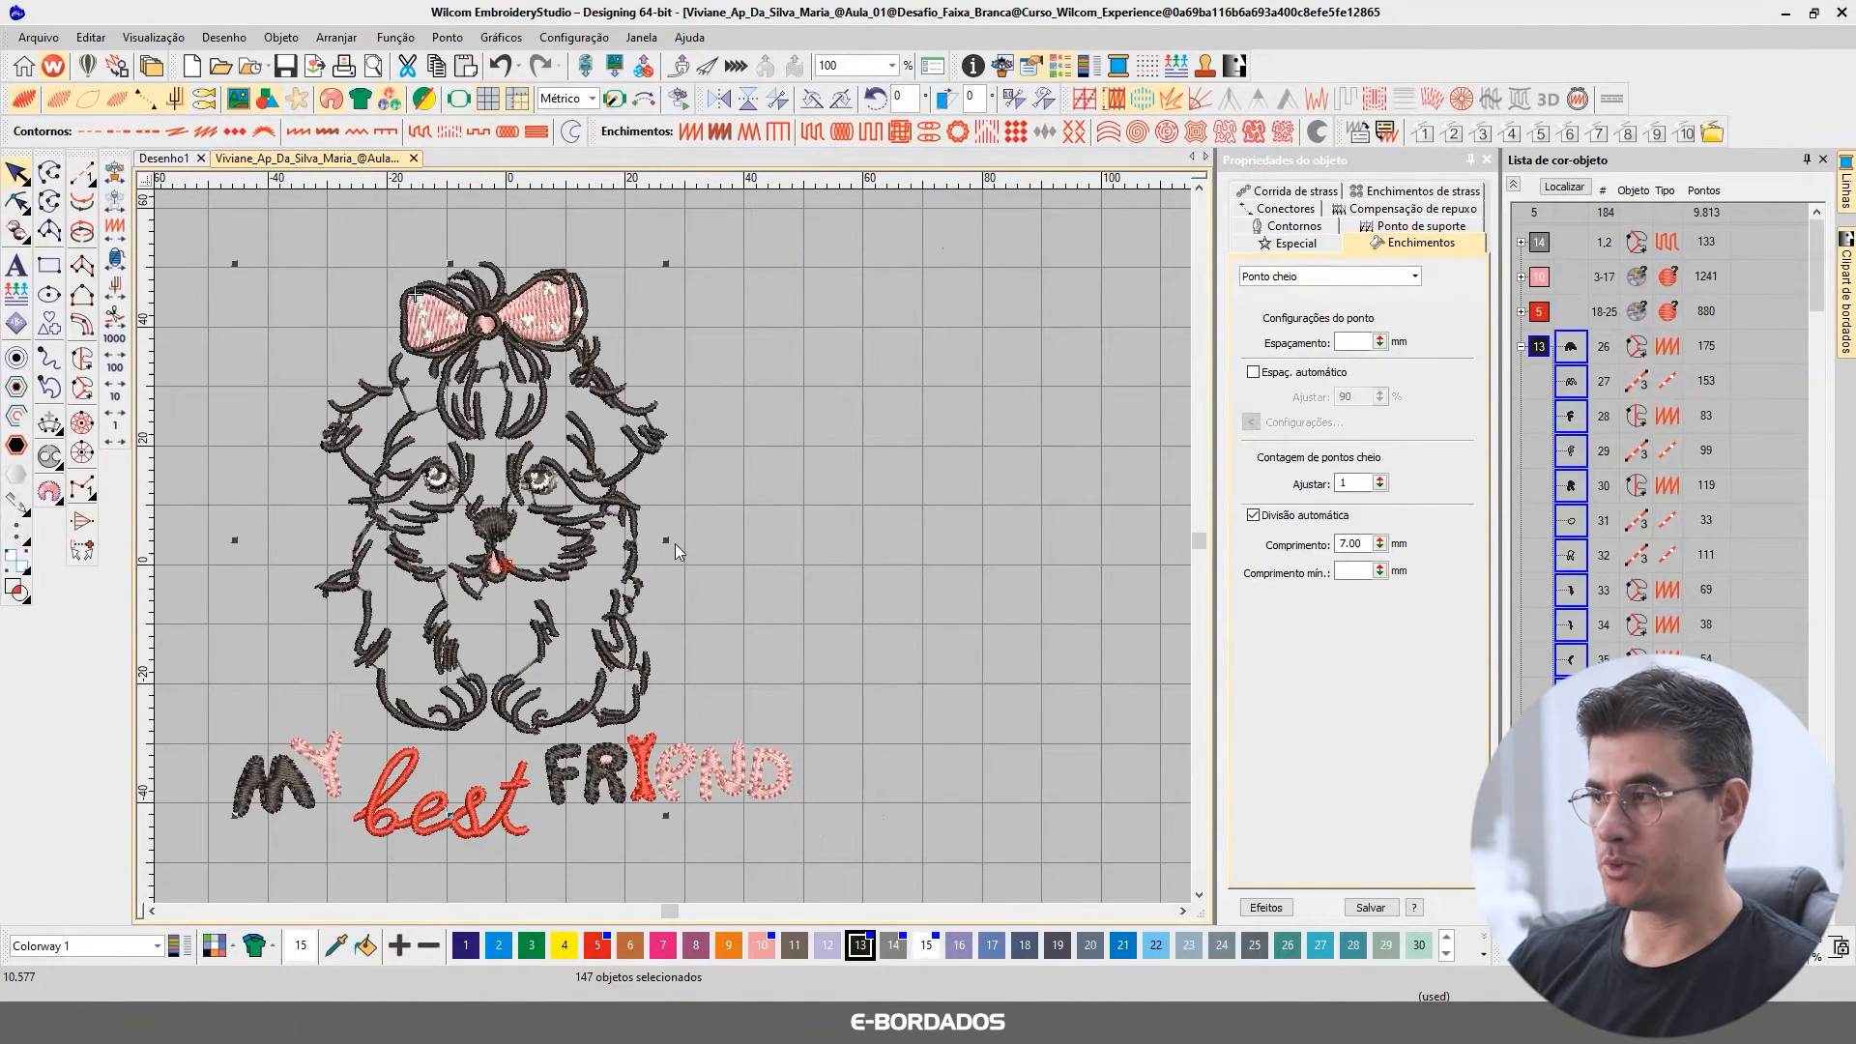
pyautogui.hotkey('shift', 's')
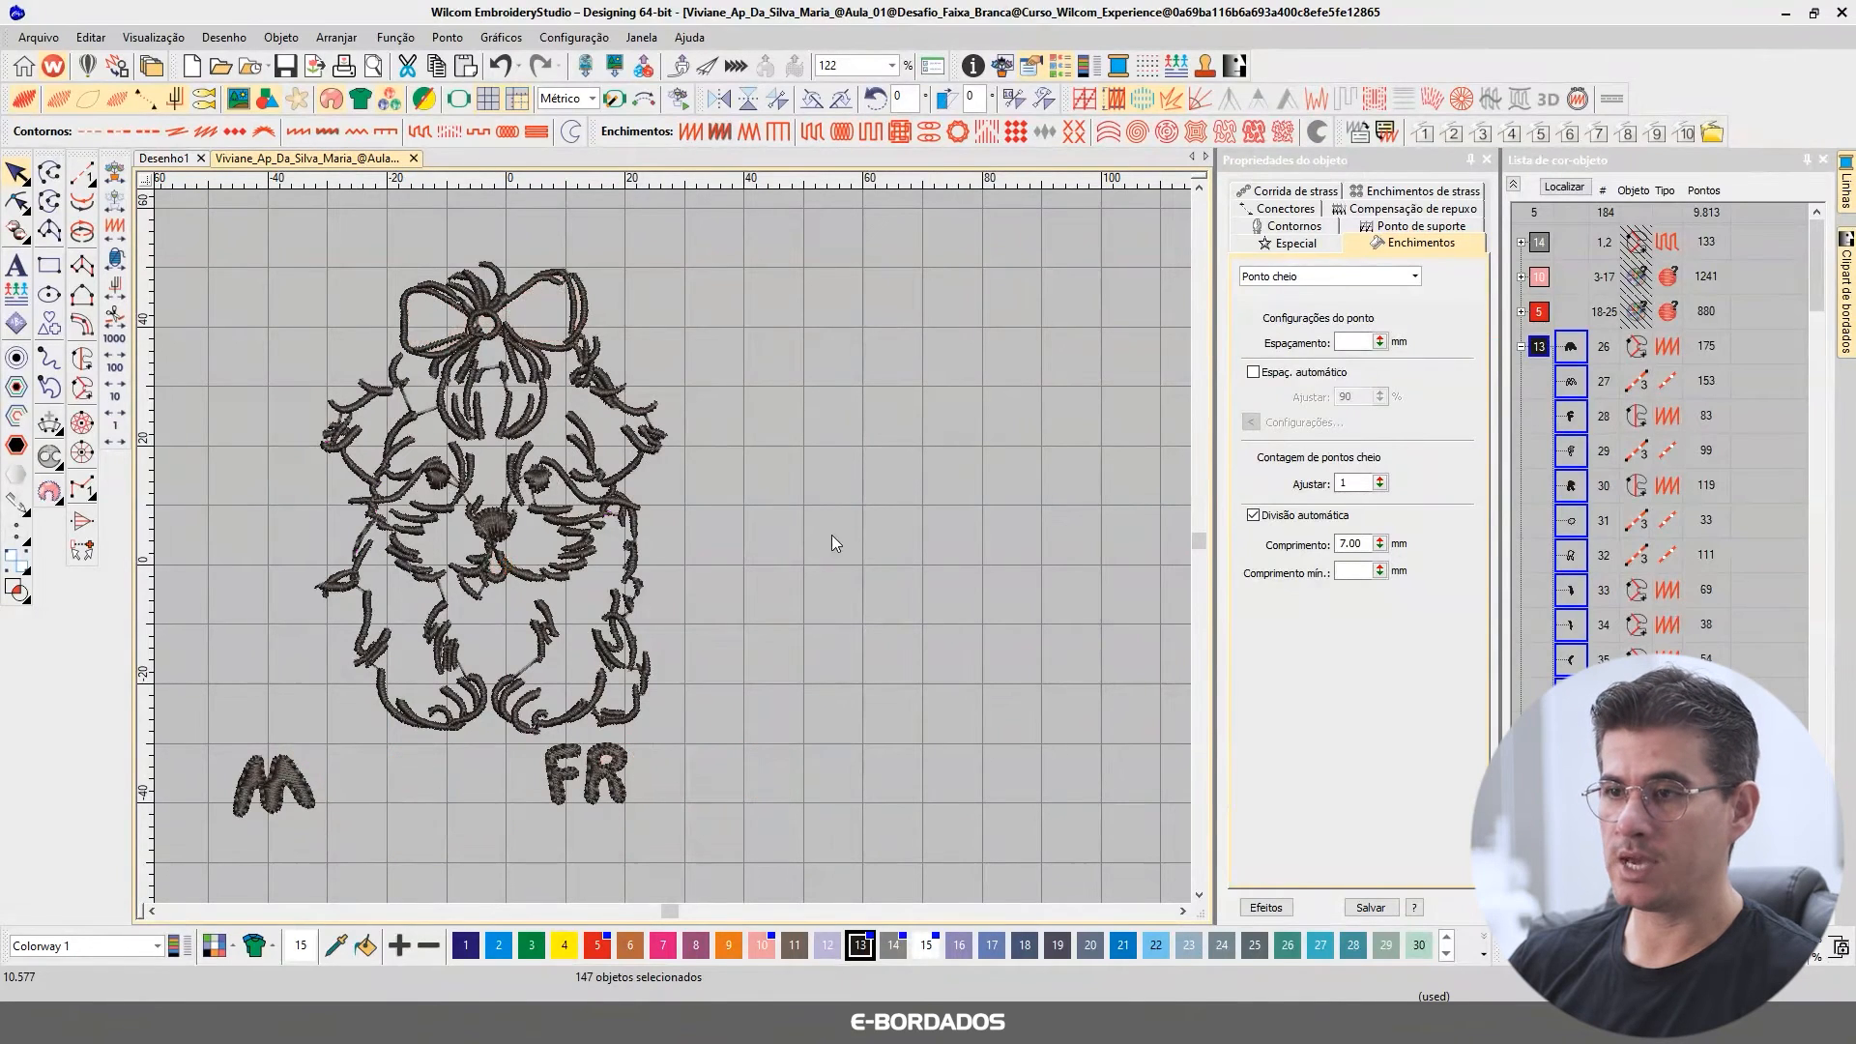
# Step: Select the puppy's dark strokes without the lettering, set their satin spacing to 0.55 mm, and redisplay the whole design
pyautogui.click(831, 535)
pyautogui.moveTo(701, 717); pyautogui.dragTo(717, 746)
pyautogui.click(1356, 342)
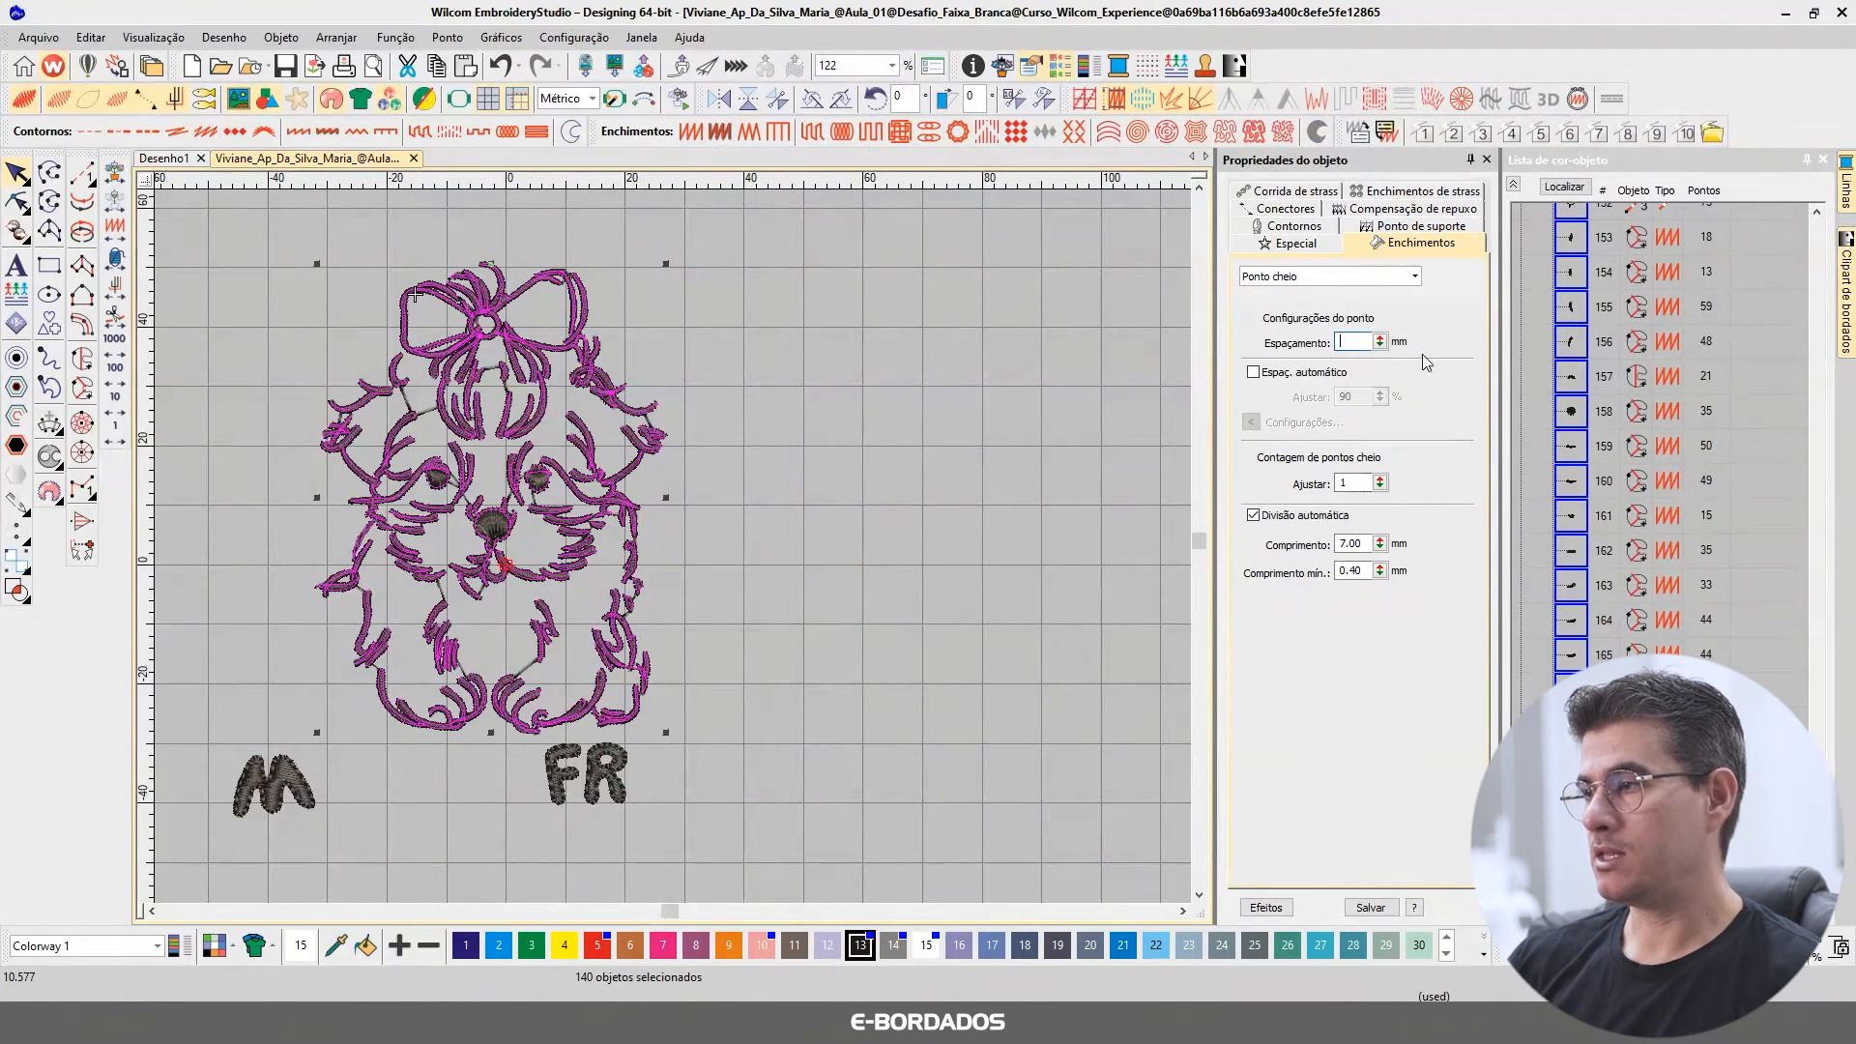
pyautogui.write('0.55')
pyautogui.press('Return')
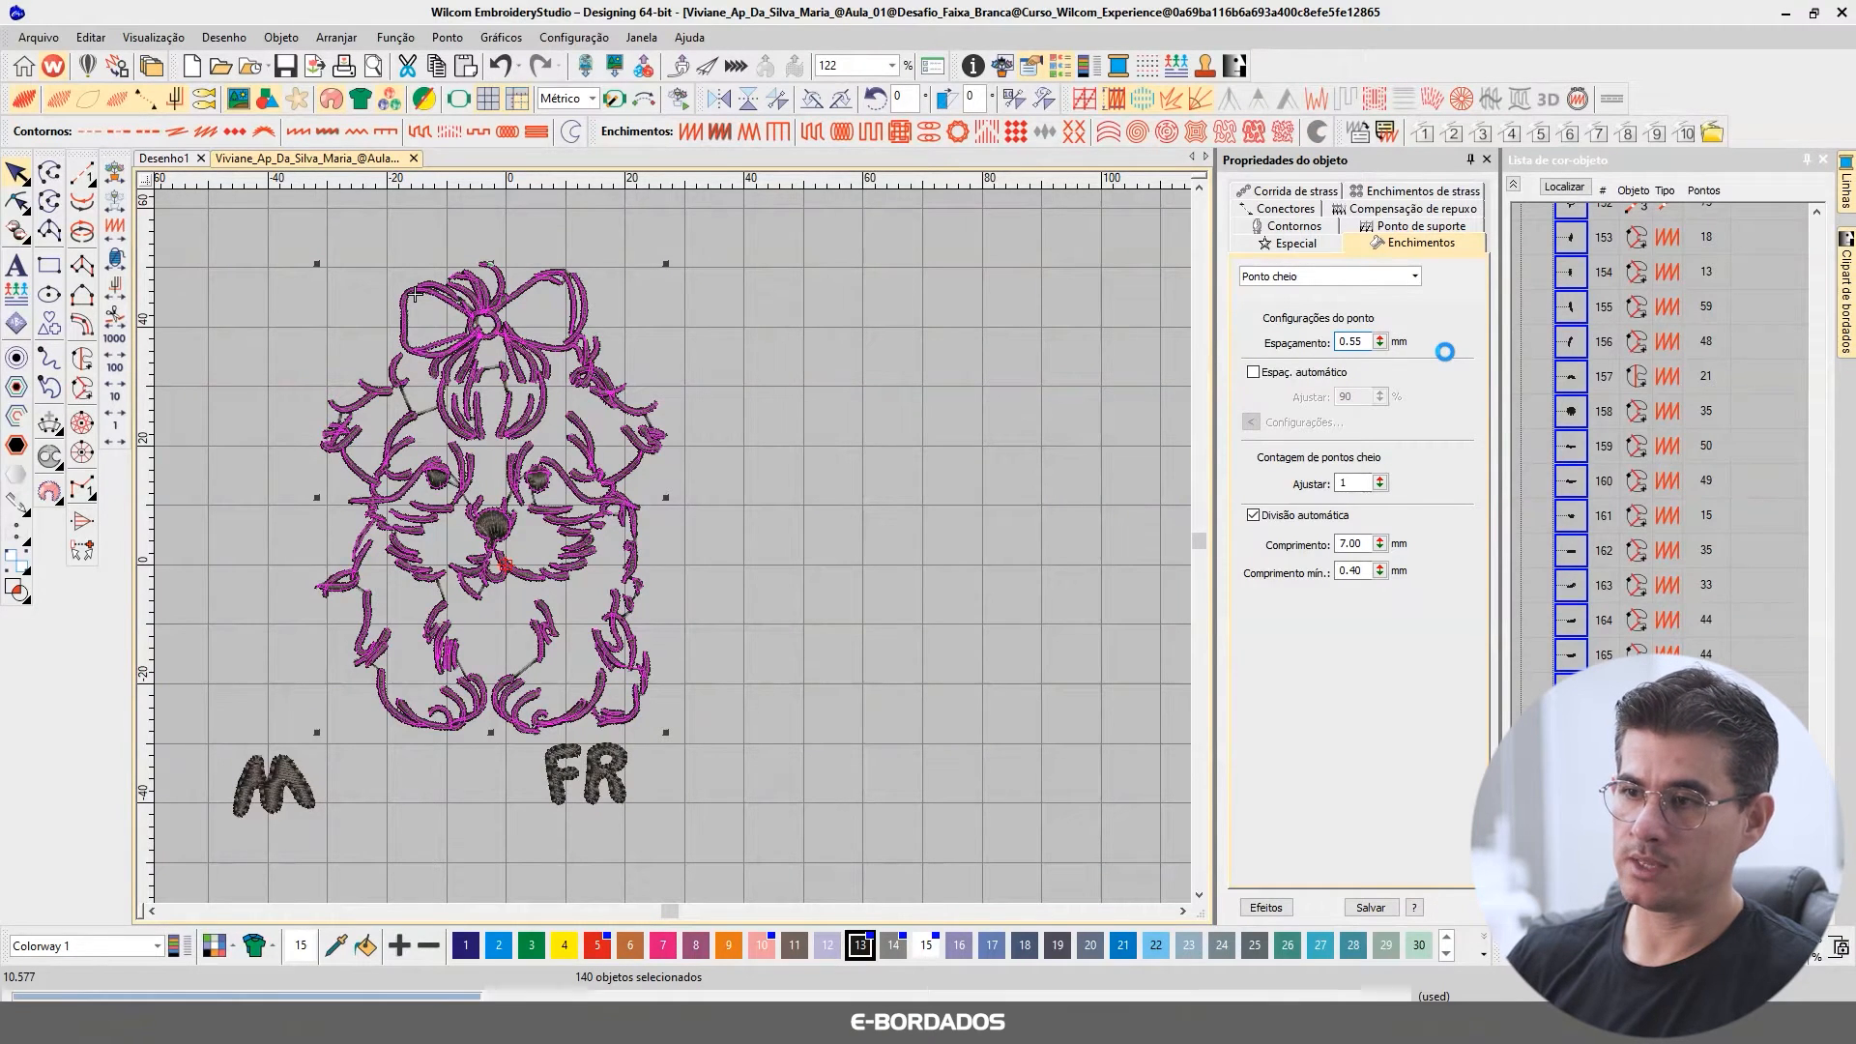
pyautogui.click(756, 405)
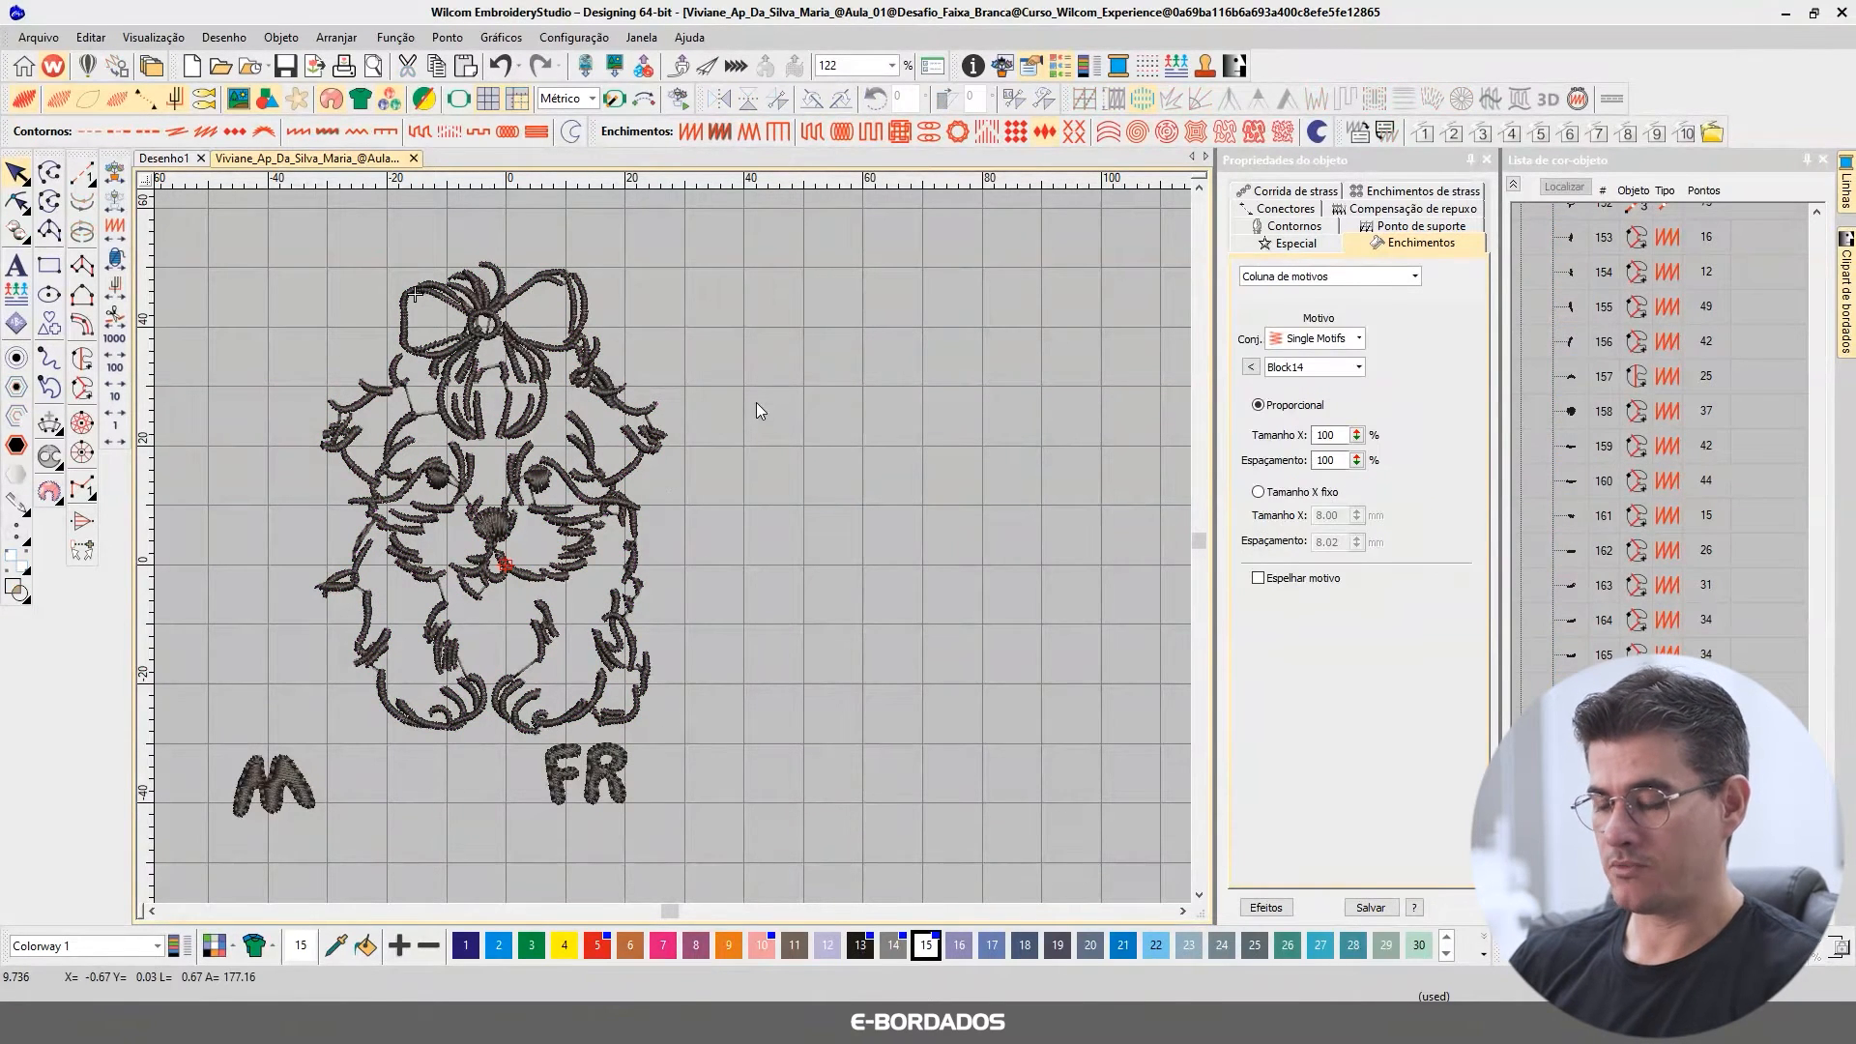
pyautogui.press('0')
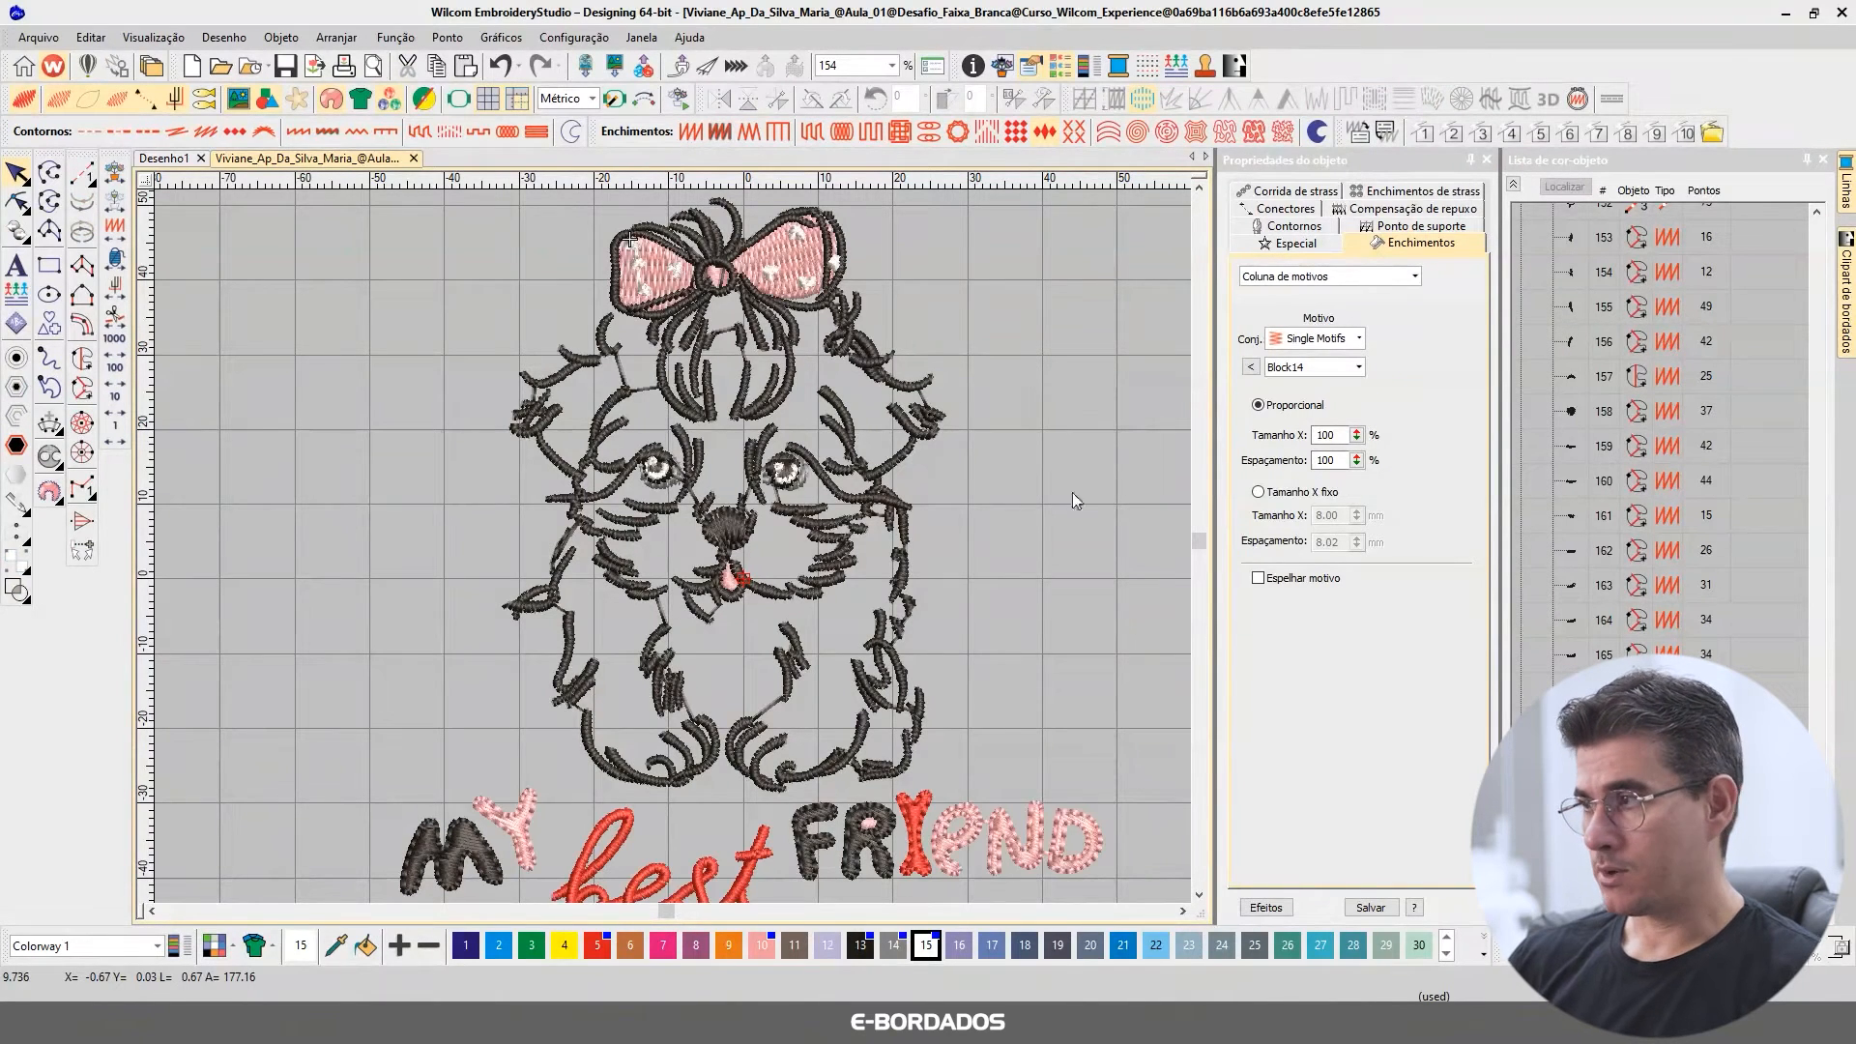
pyautogui.click(1512, 185)
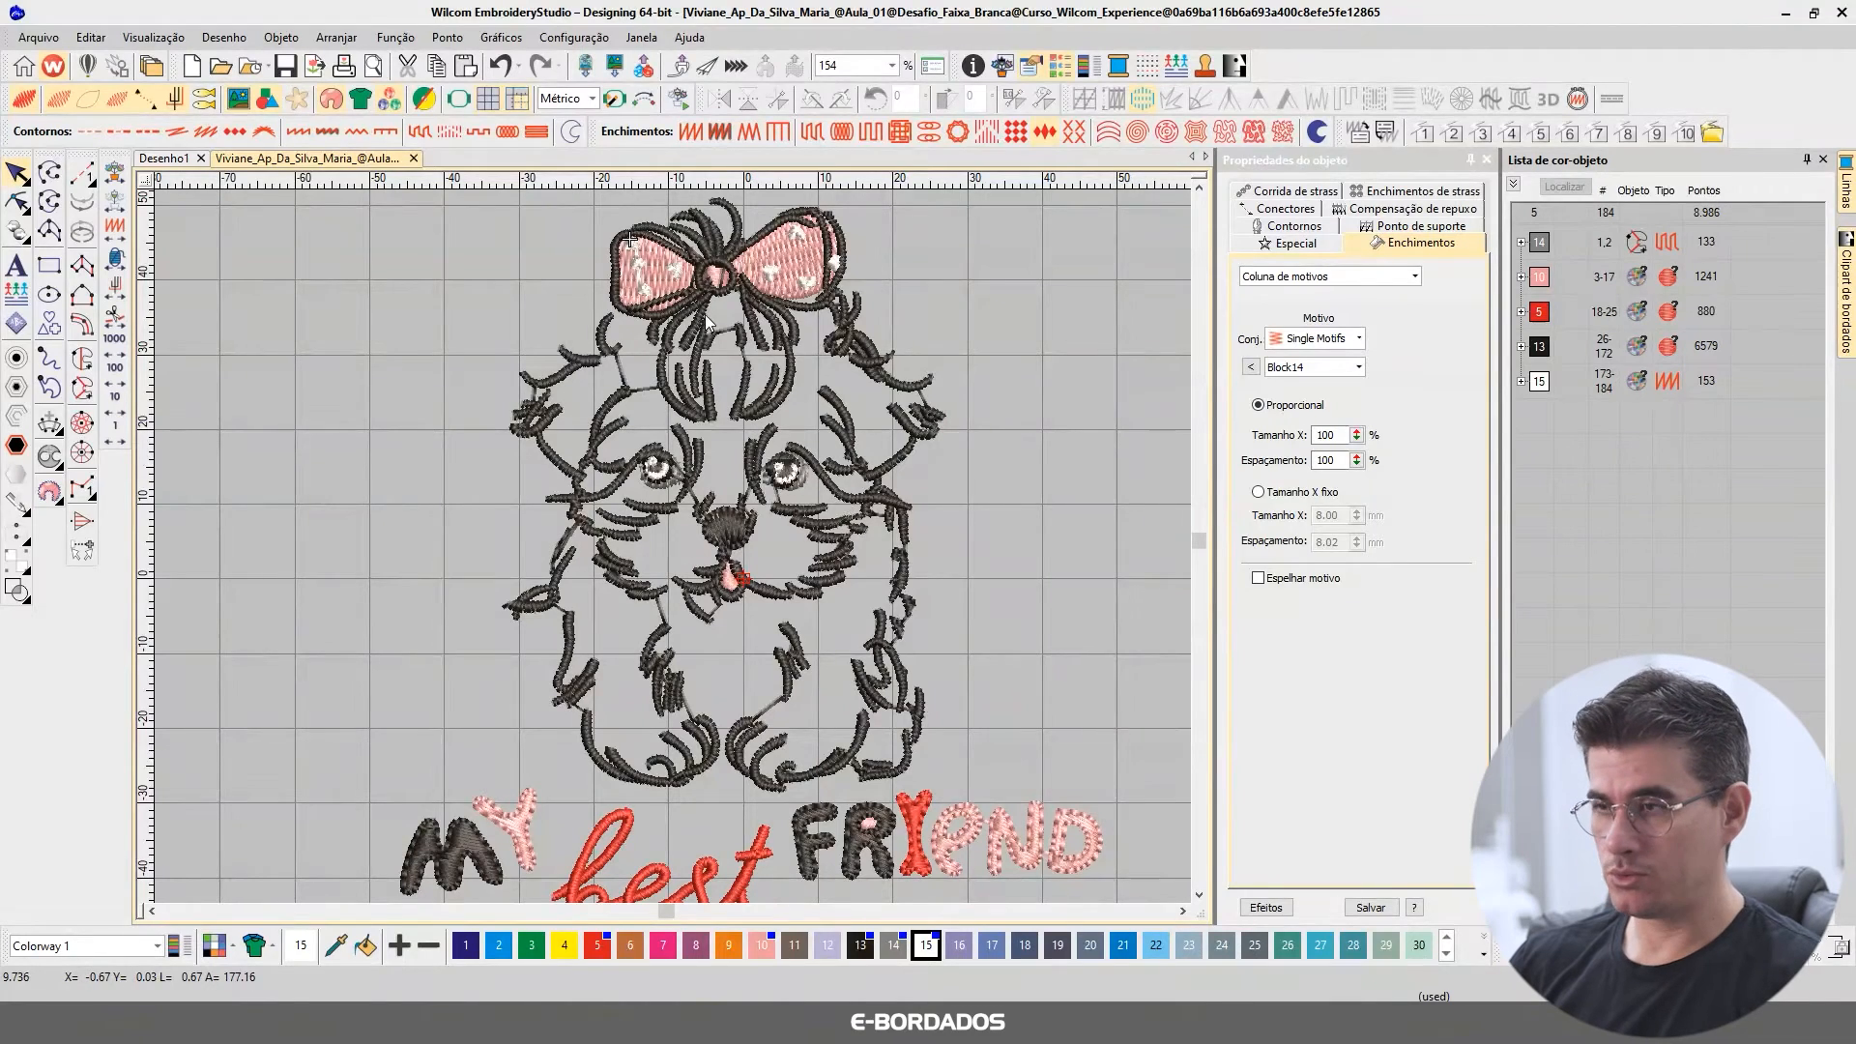
# Step: Select both pink Tatami fills of the puppy's bow together and examine their stitches
pyautogui.click(667, 266)
pyautogui.press('Escape')
pyautogui.press('b')
pyautogui.moveTo(571, 212); pyautogui.dragTo(803, 308)
pyautogui.click(454, 449)
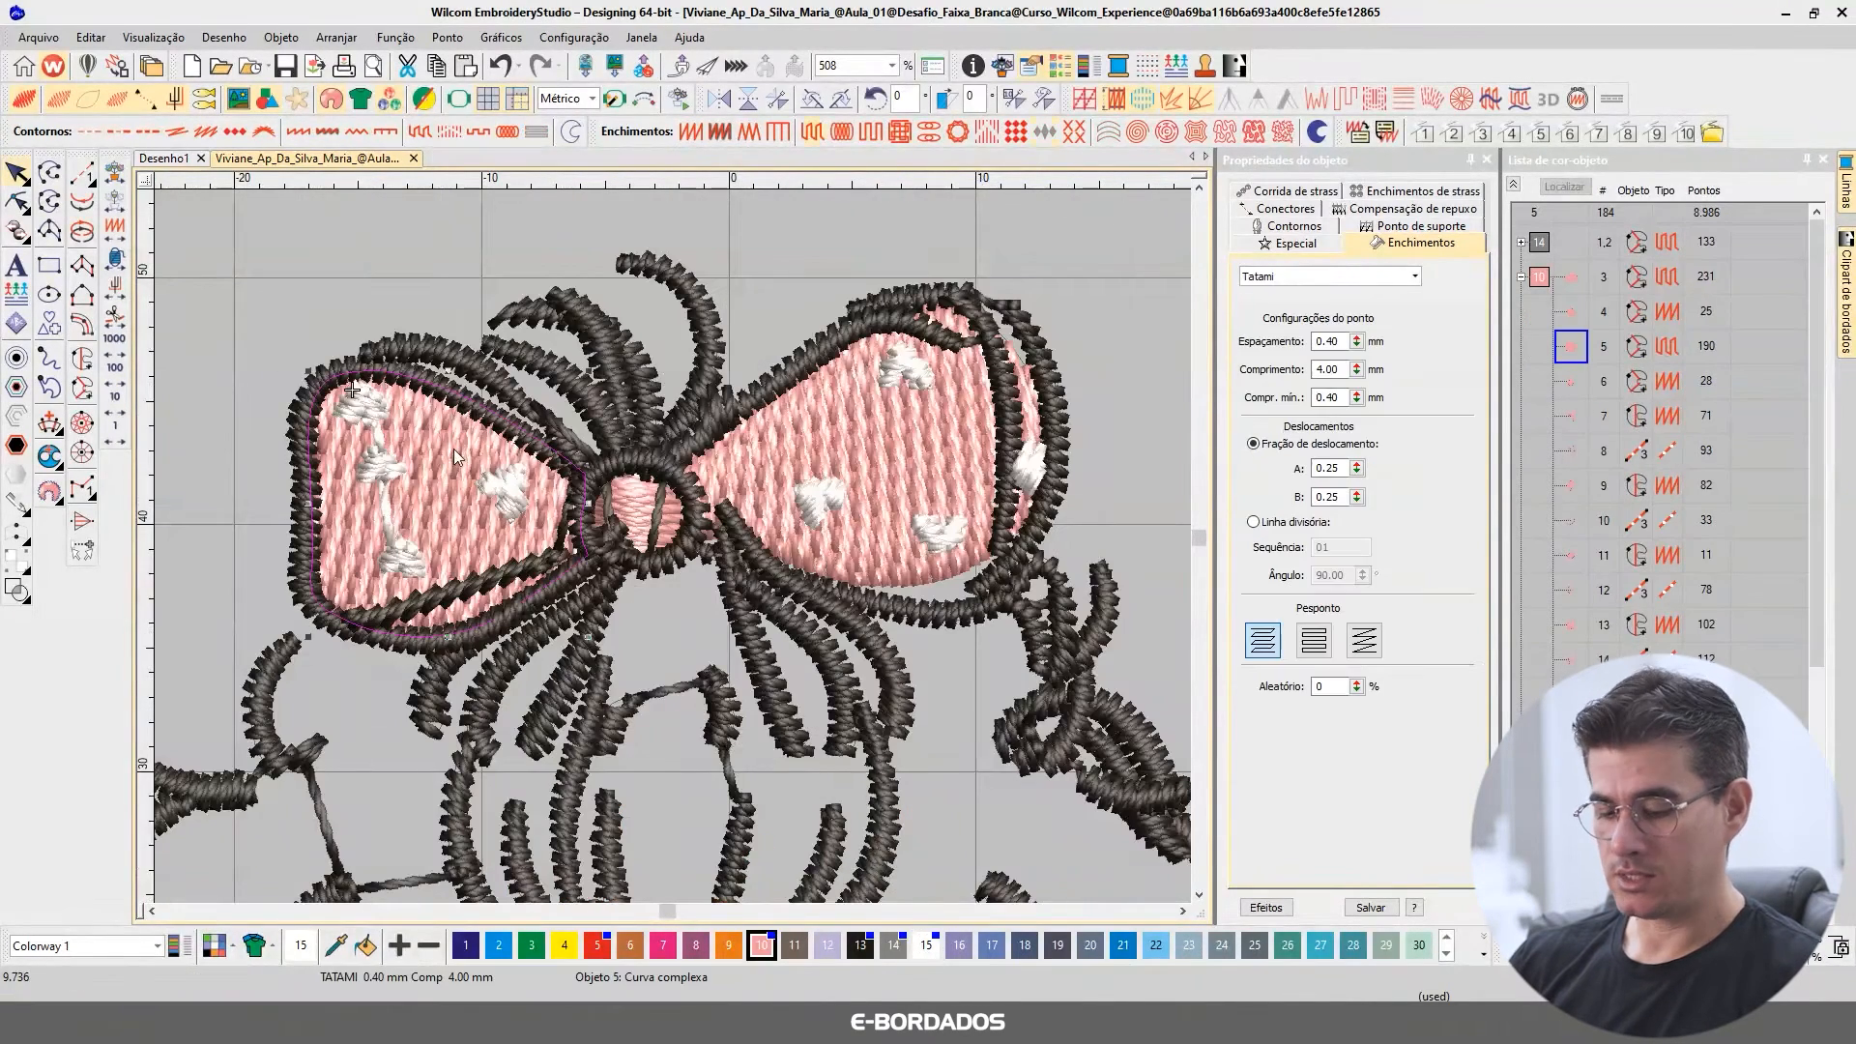
pyautogui.keyDown('ctrl'); pyautogui.click(744, 471); pyautogui.keyUp('ctrl')
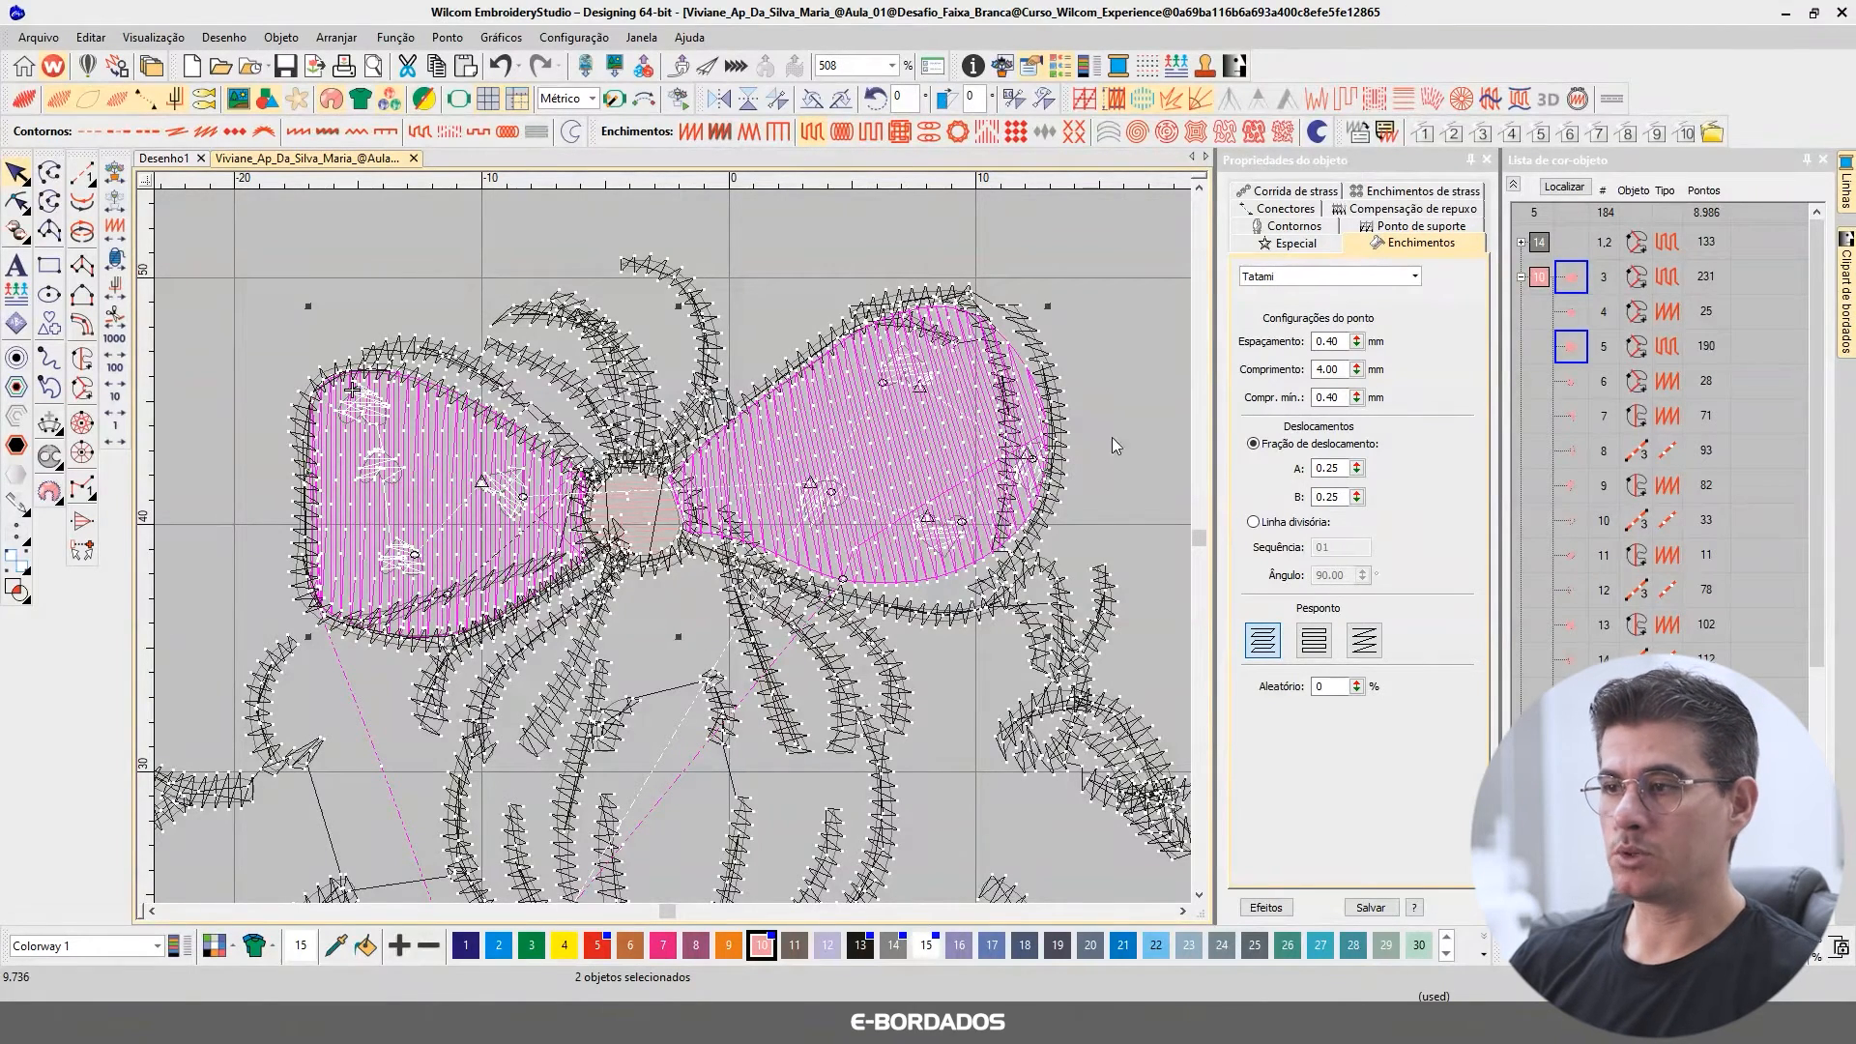
# Step: Enable the first underlay for both pink bow fills and review the underlay types offered by segment
pyautogui.click(1420, 225)
pyautogui.click(1312, 281)
pyautogui.click(1342, 325)
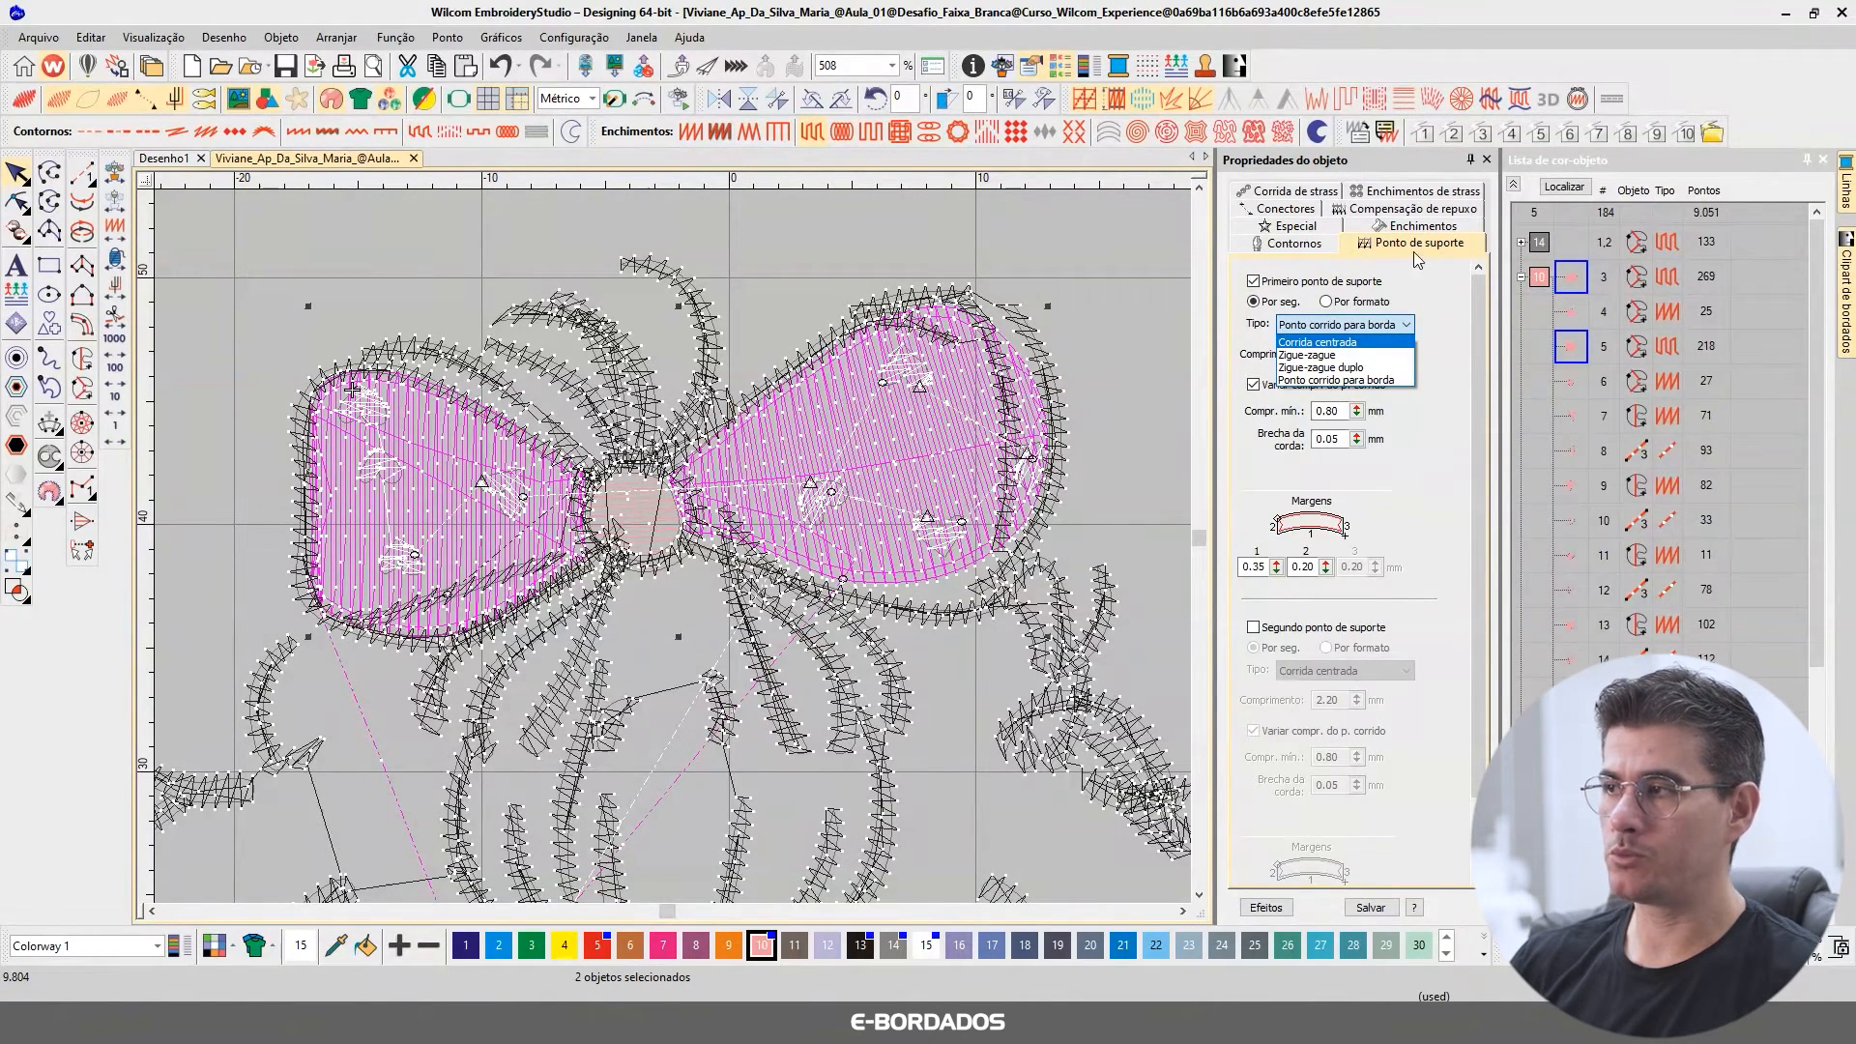
pyautogui.click(1283, 321)
pyautogui.click(1334, 326)
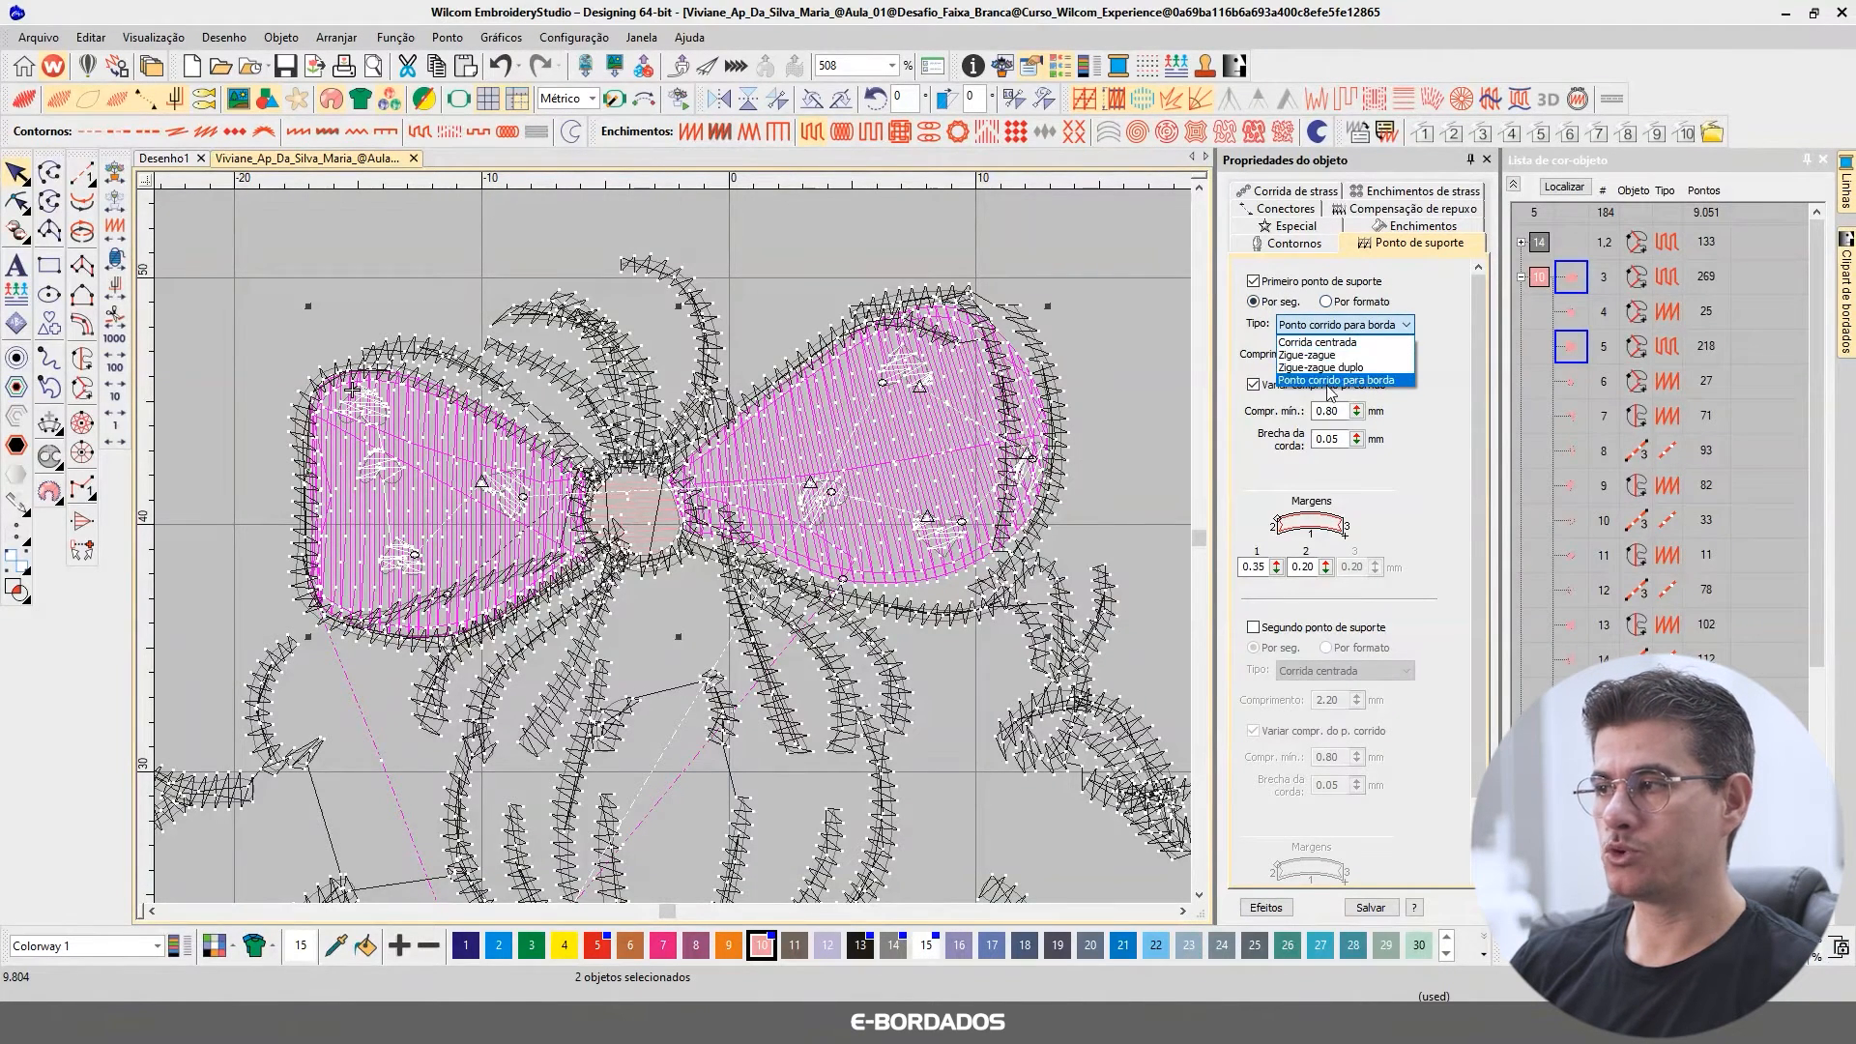
# Step: Set the first underlay of both pink bow fills to by shape (Por formato) with the Tatami type, and check the stitches
pyautogui.click(1329, 305)
pyautogui.click(1328, 303)
pyautogui.click(1339, 325)
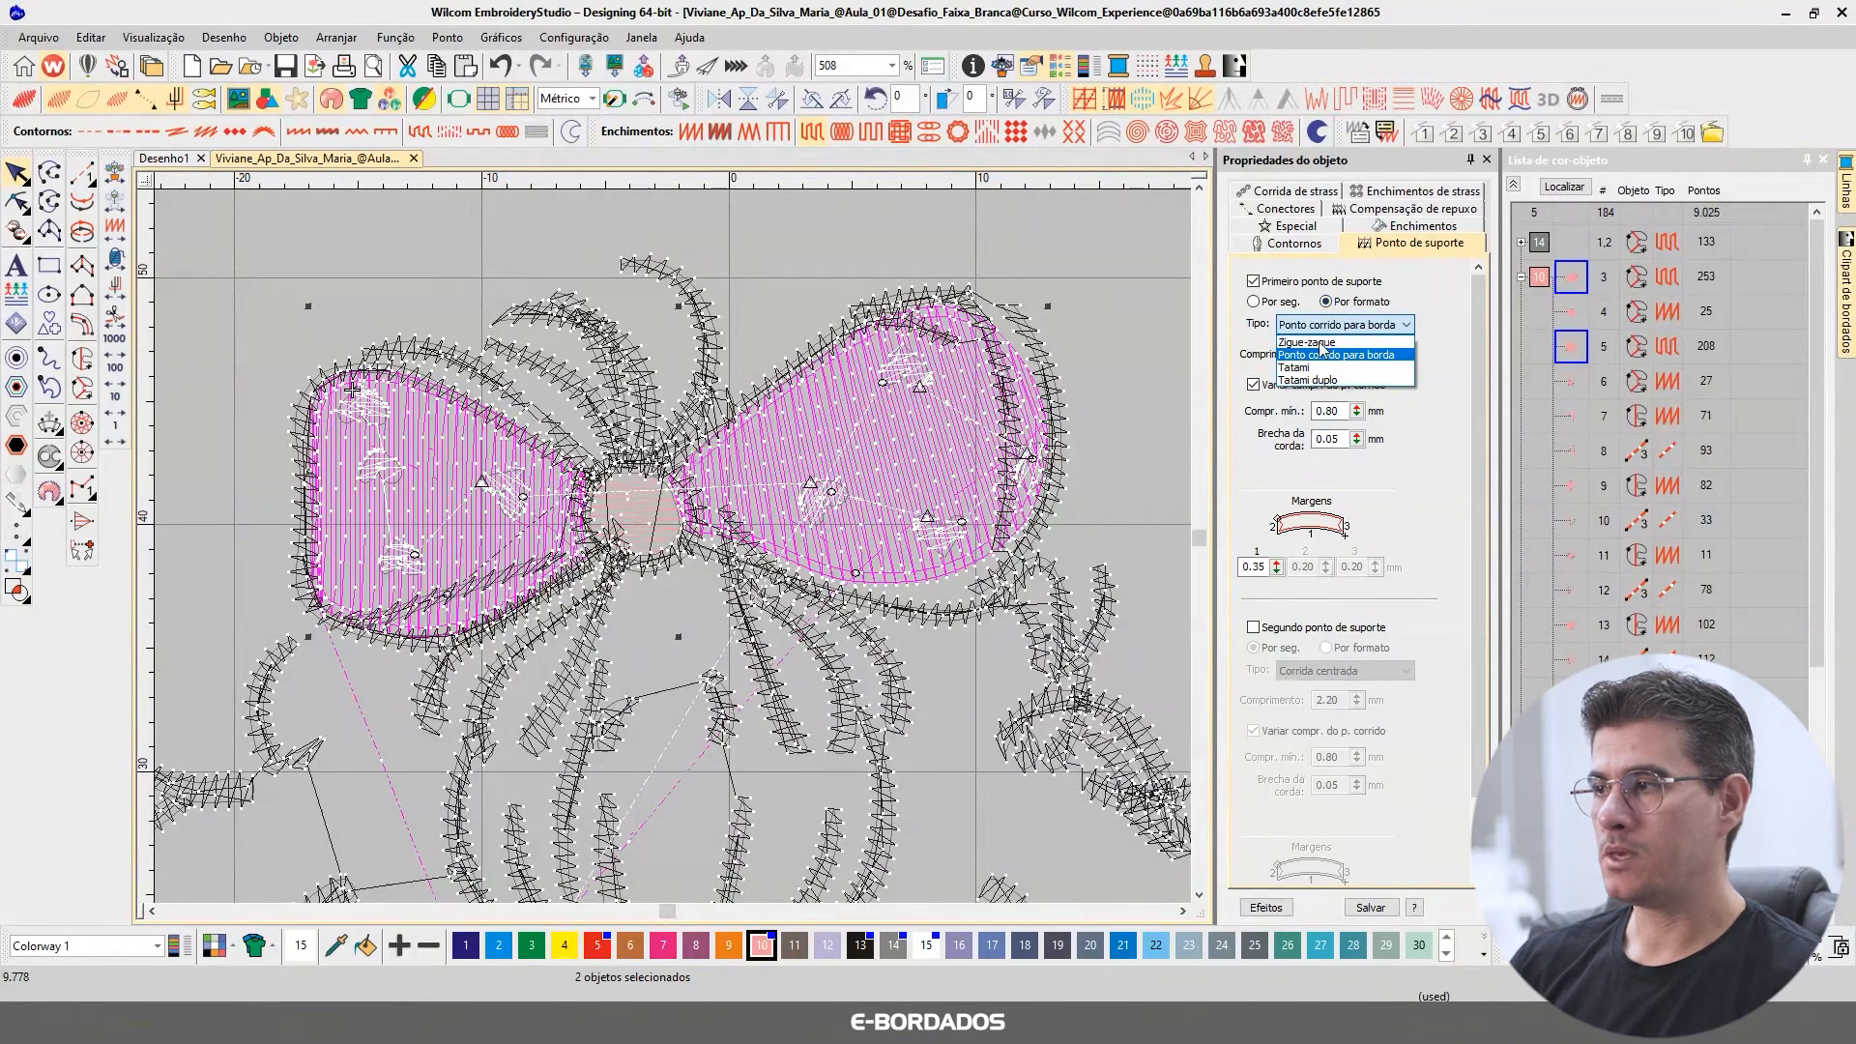
pyautogui.click(1300, 367)
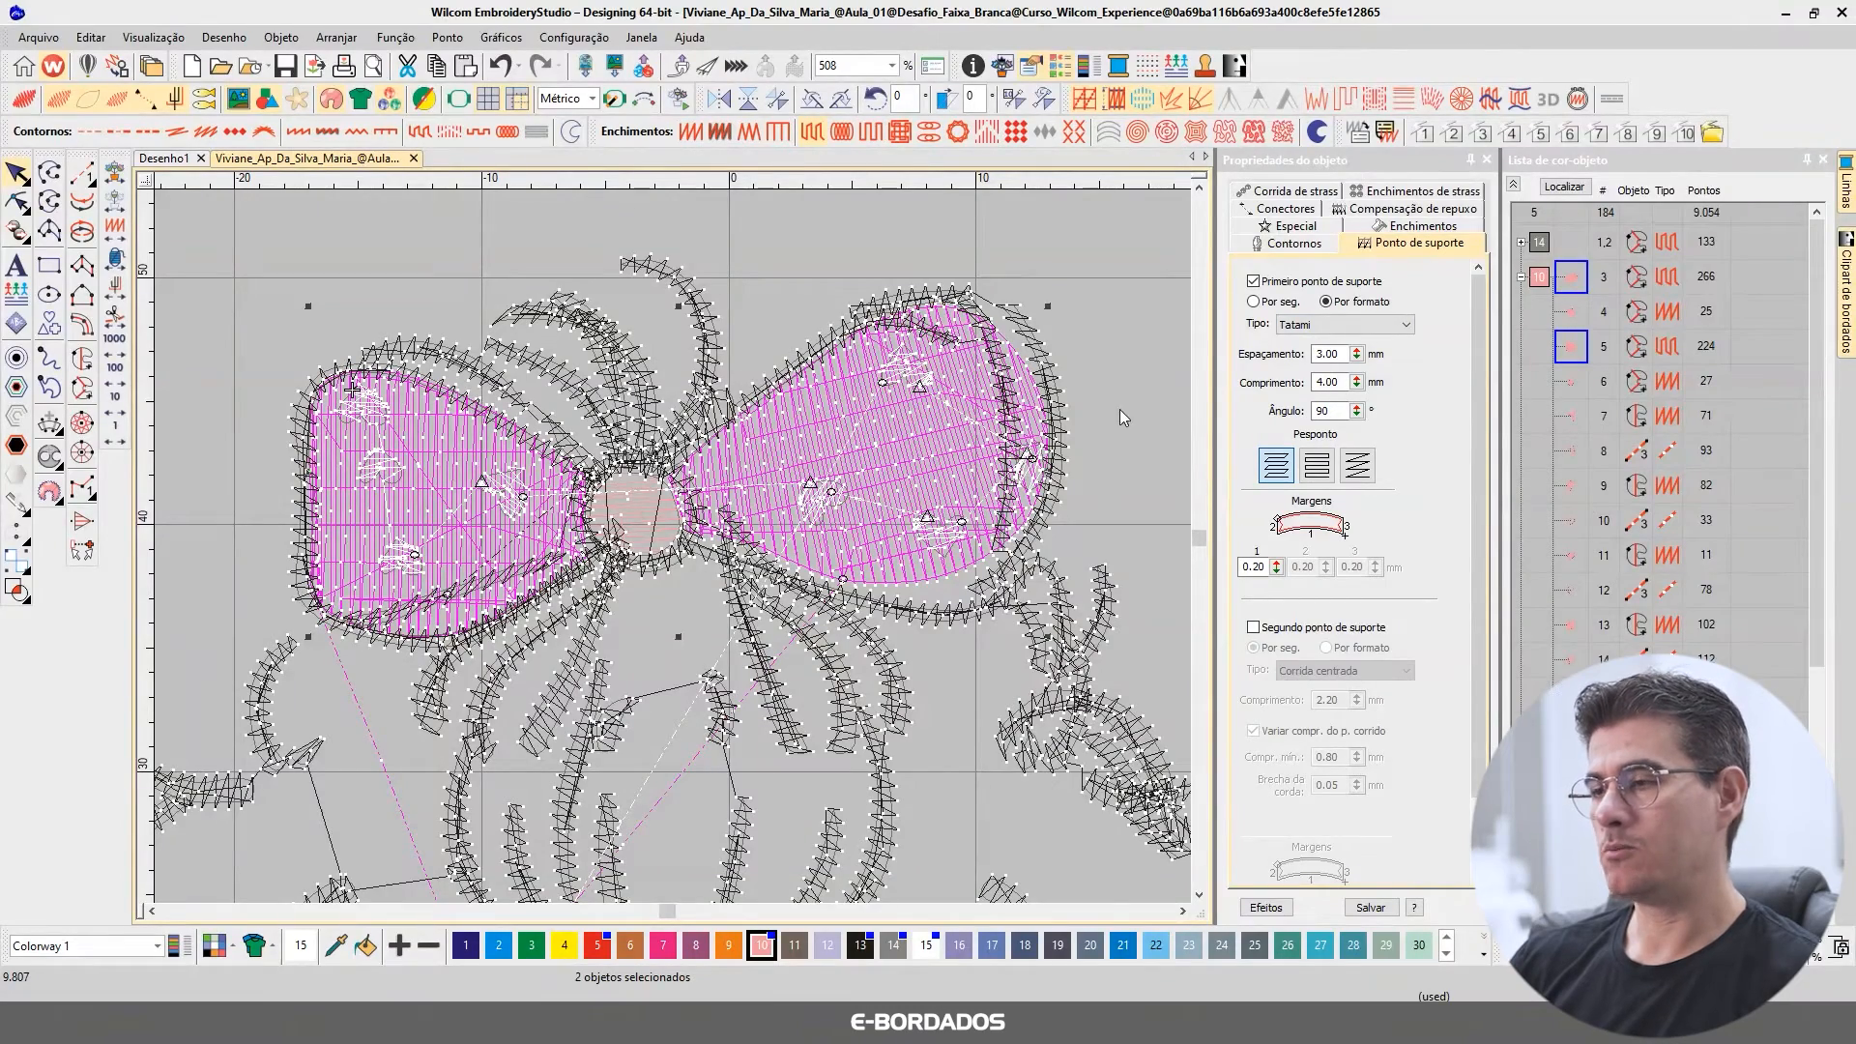
pyautogui.press('t')
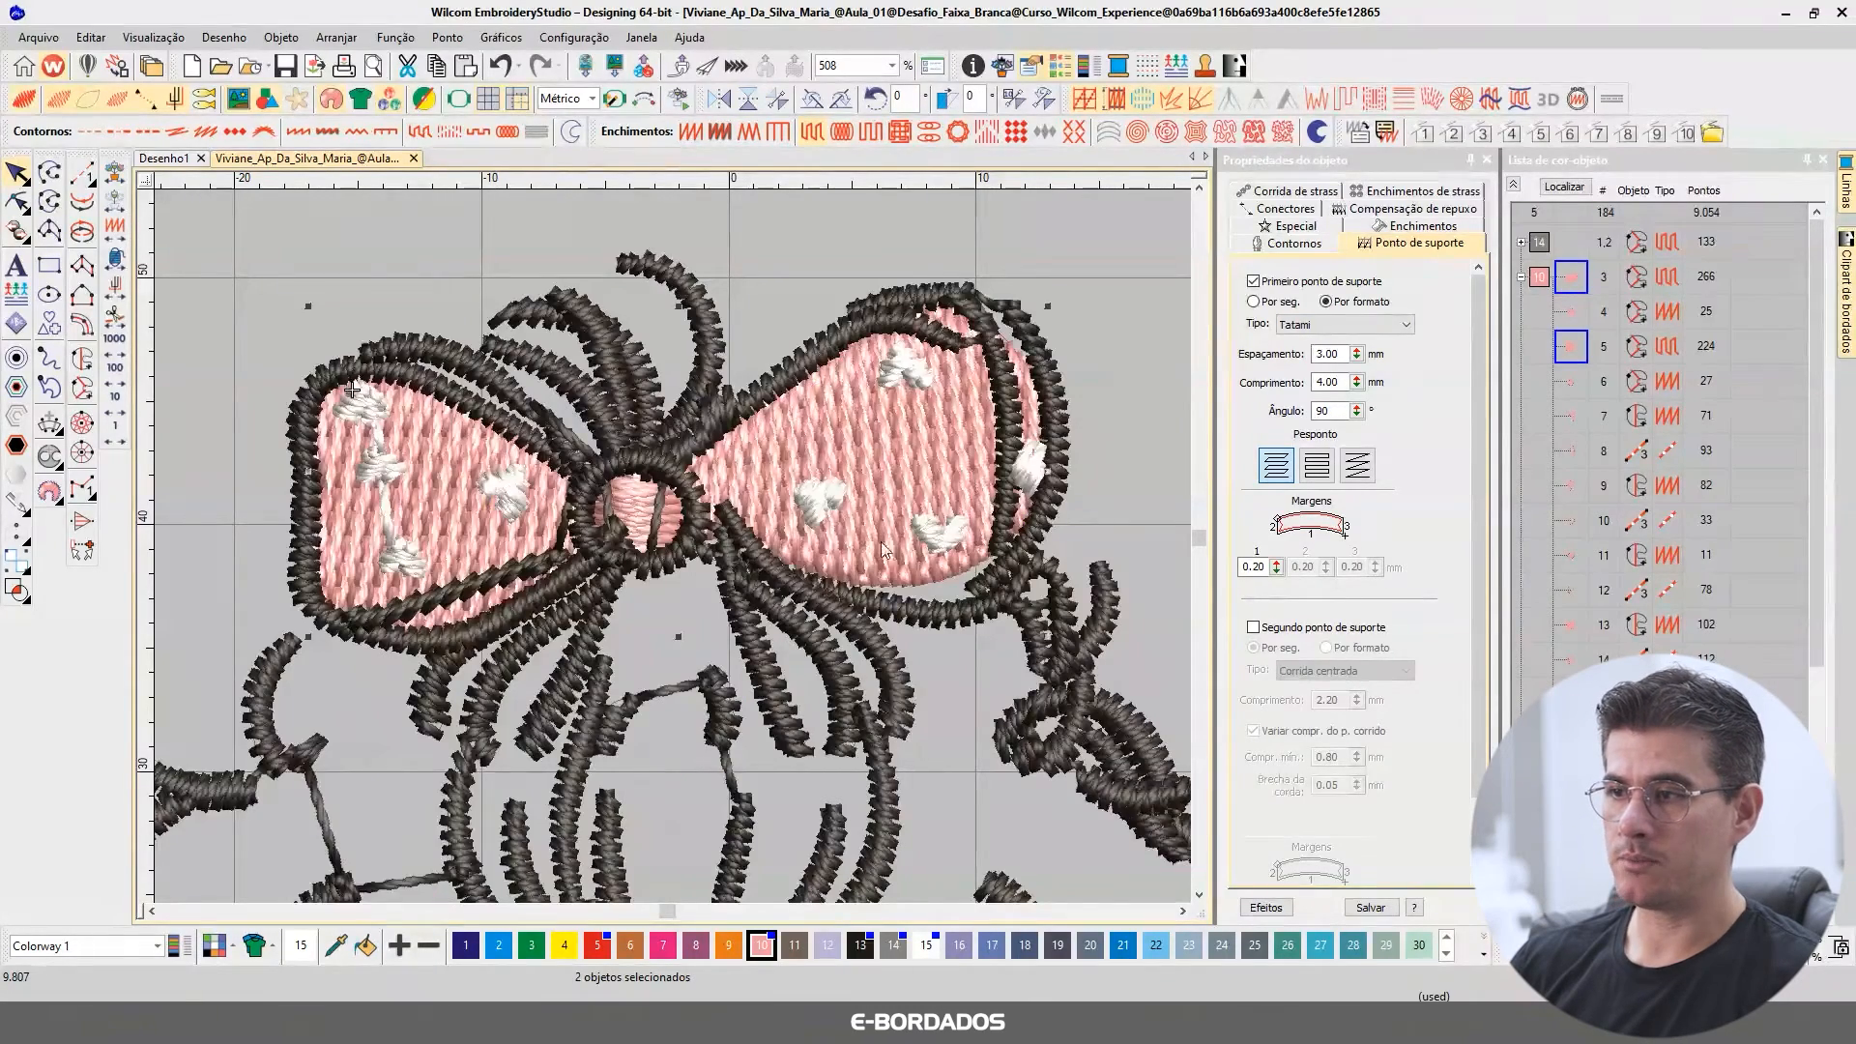
pyautogui.press('t')
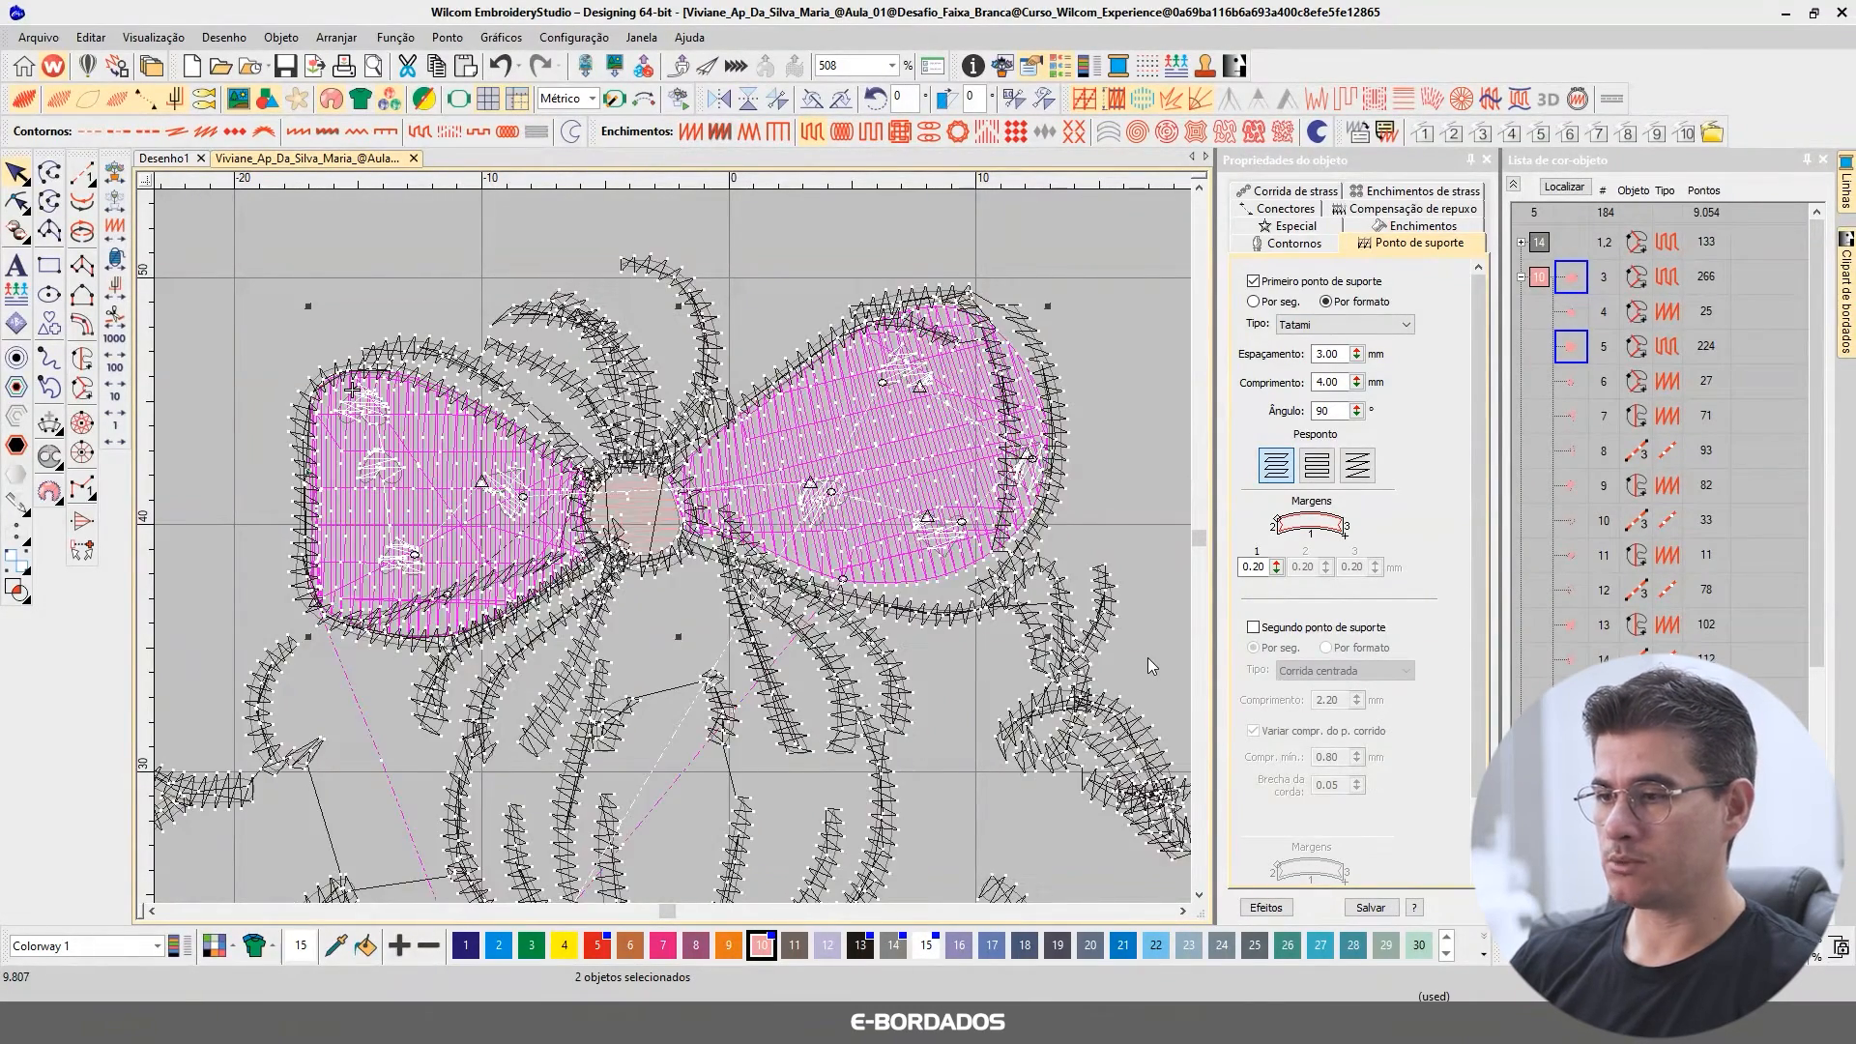
pyautogui.scroll(-6, 1140, 576)
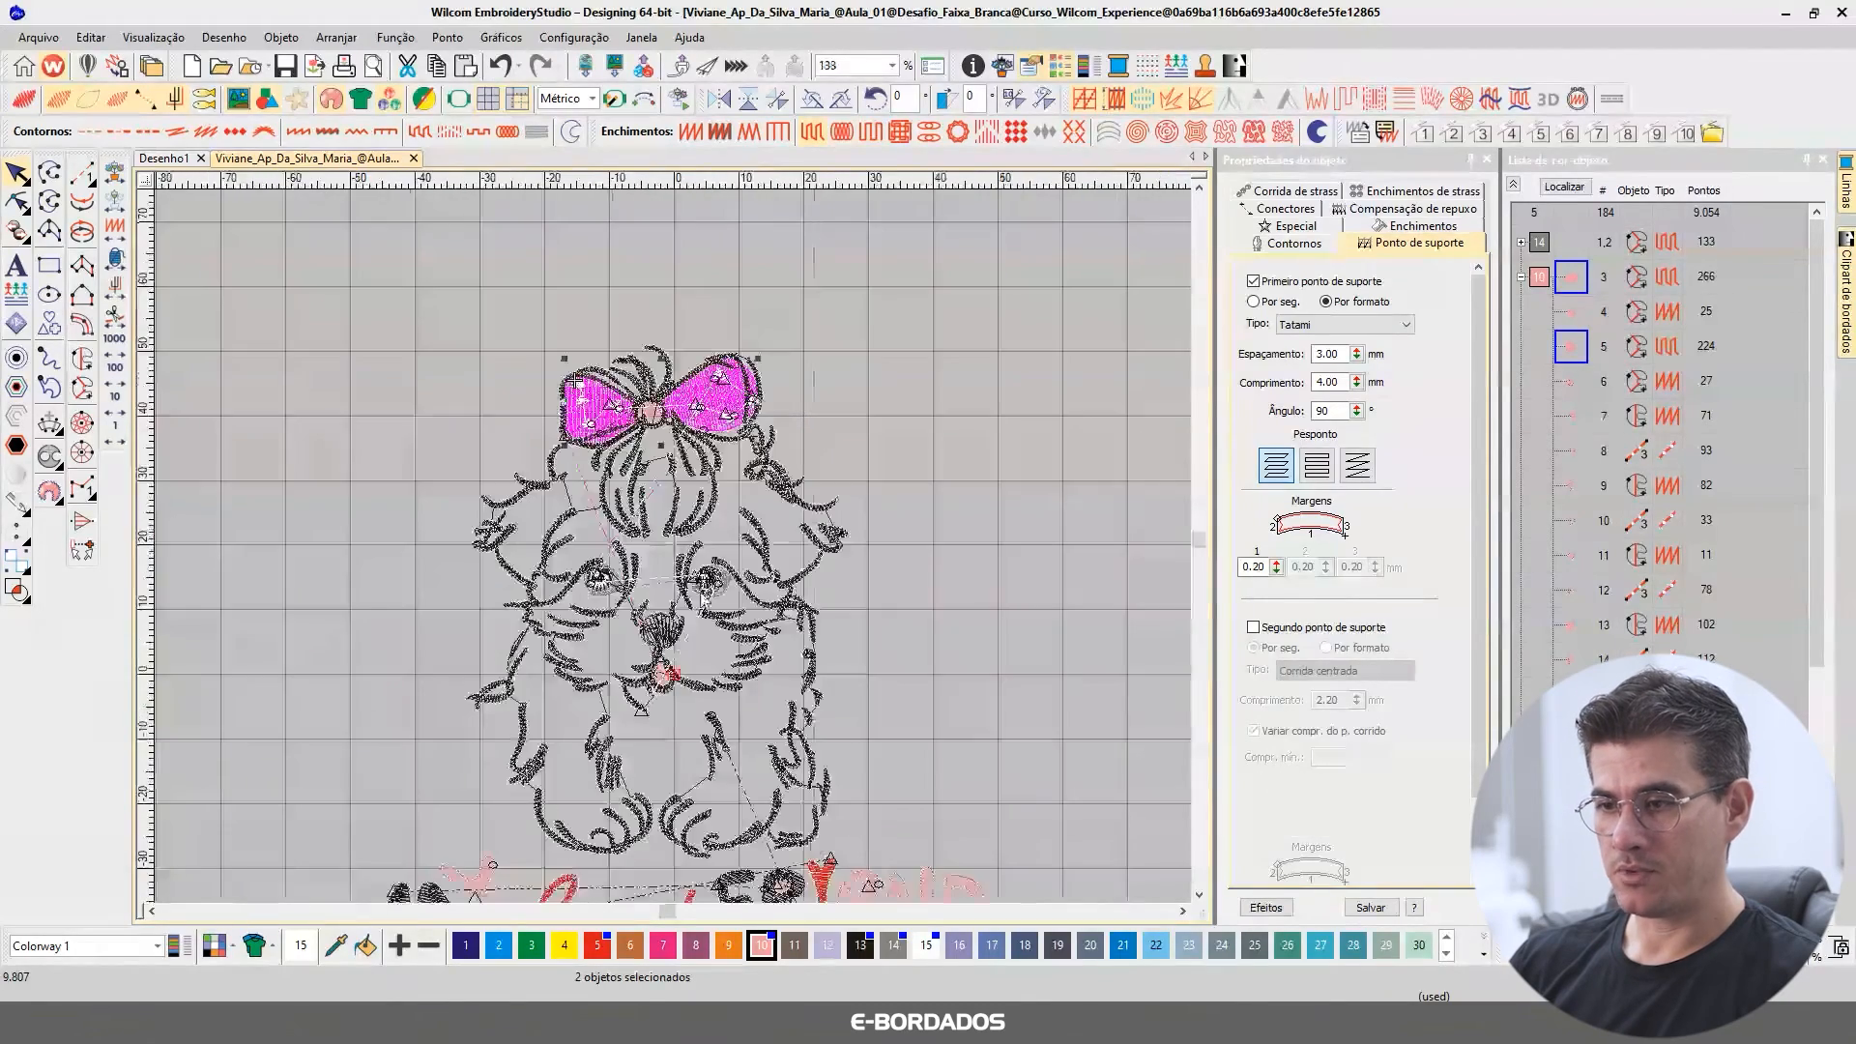
# Step: Examine the stitches of the "MY best" lettering without and with realistic rendering, and check the letter b's fill settings
pyautogui.scroll(-1, 666, 570)
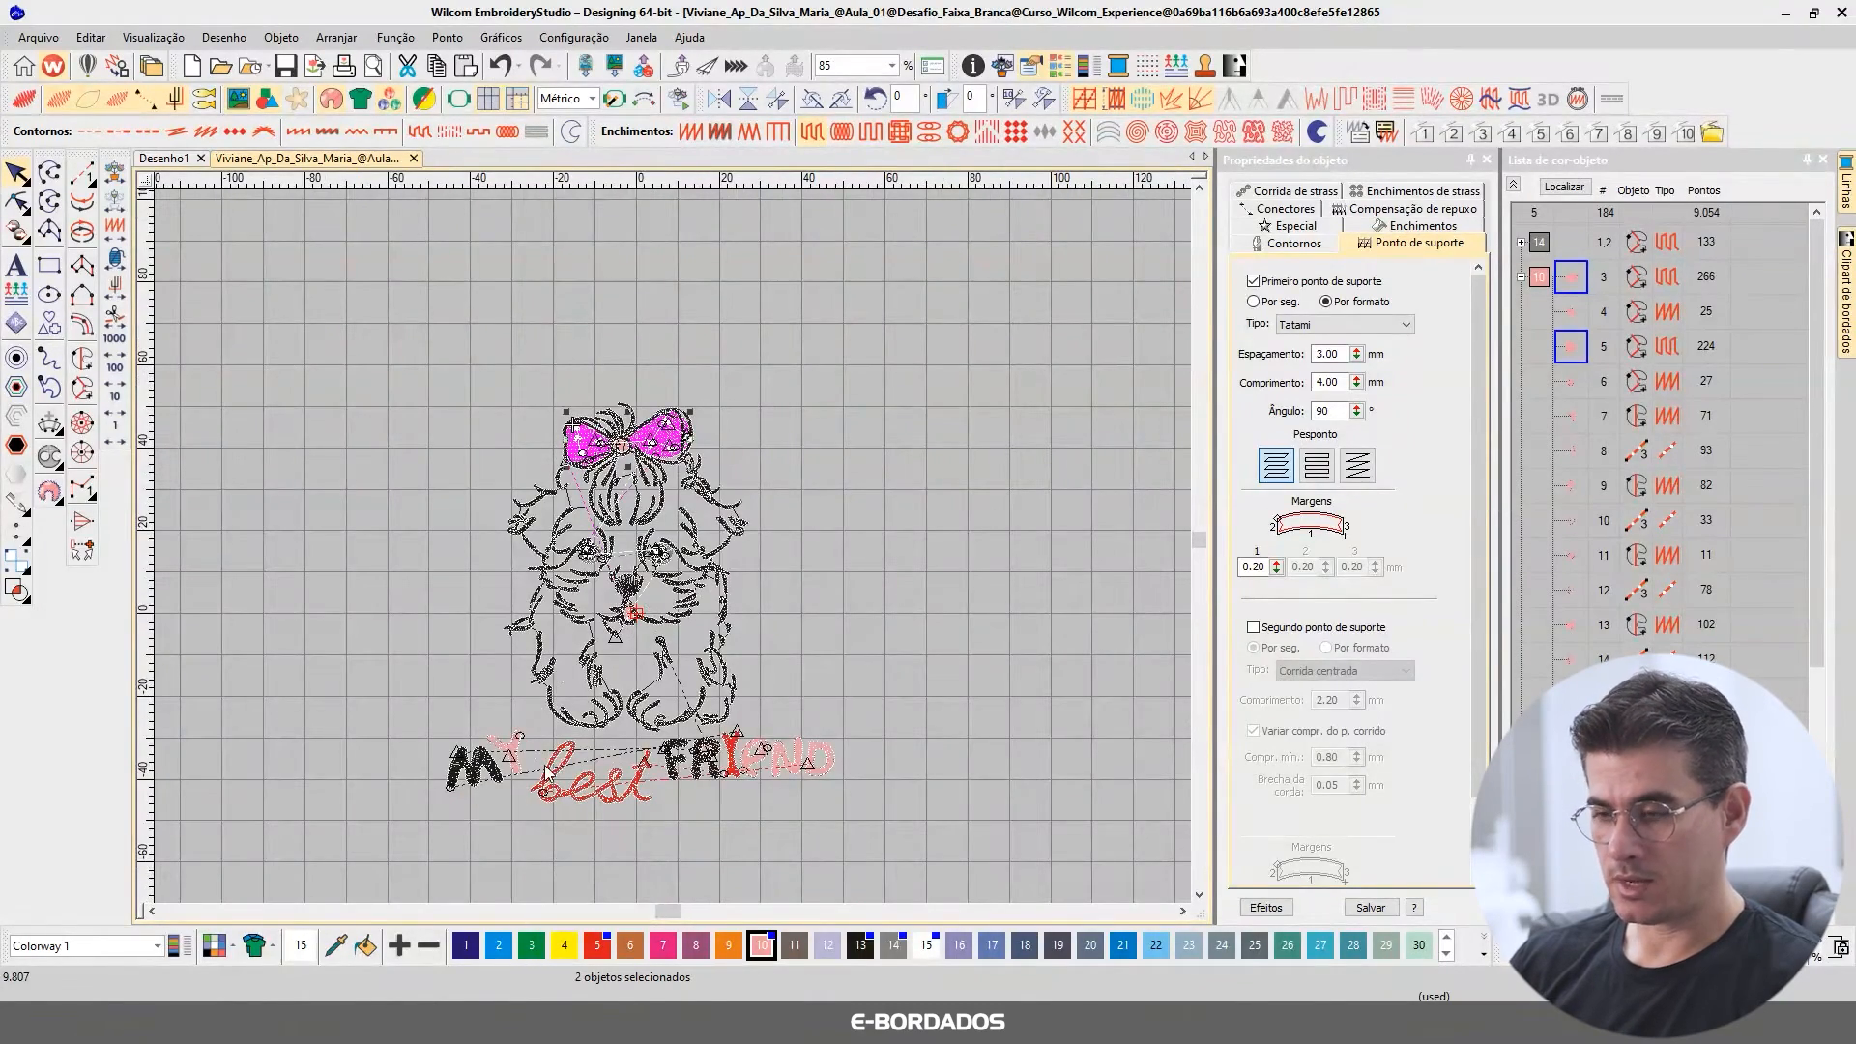
pyautogui.press('b')
pyautogui.moveTo(416, 717); pyautogui.dragTo(586, 839)
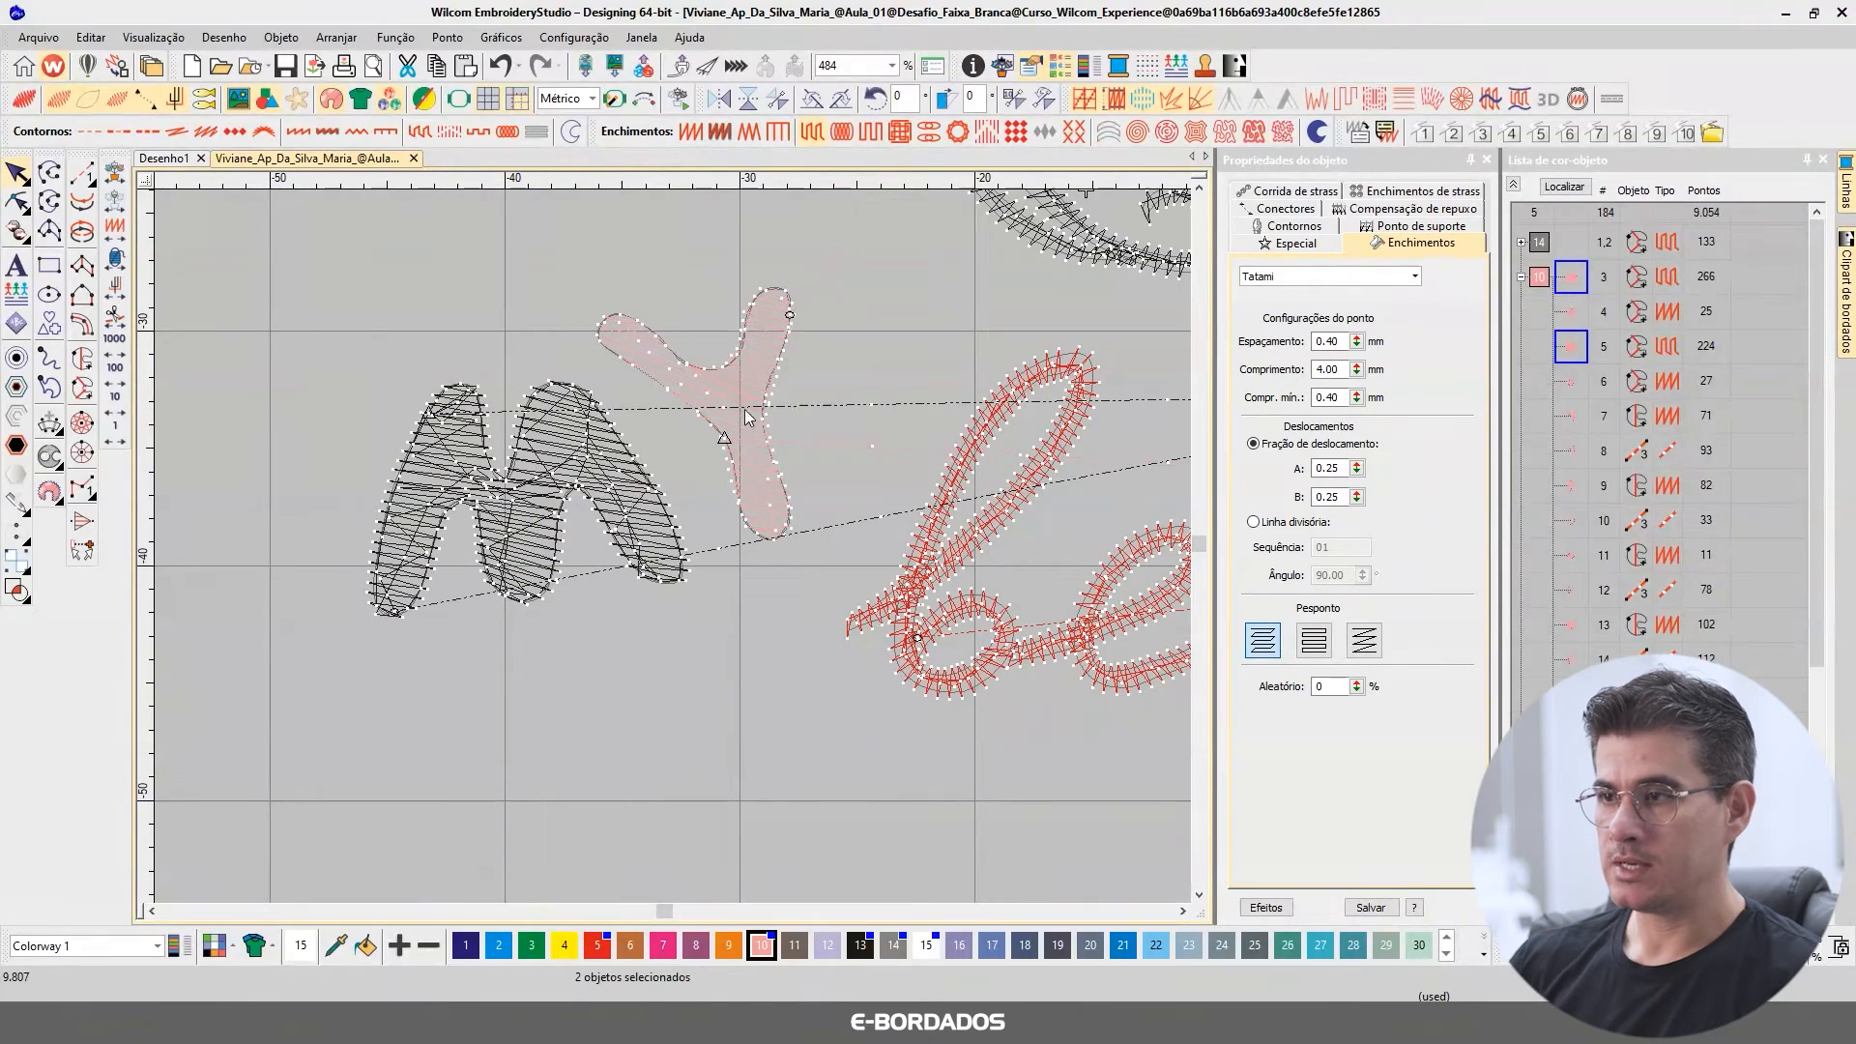
pyautogui.press('b')
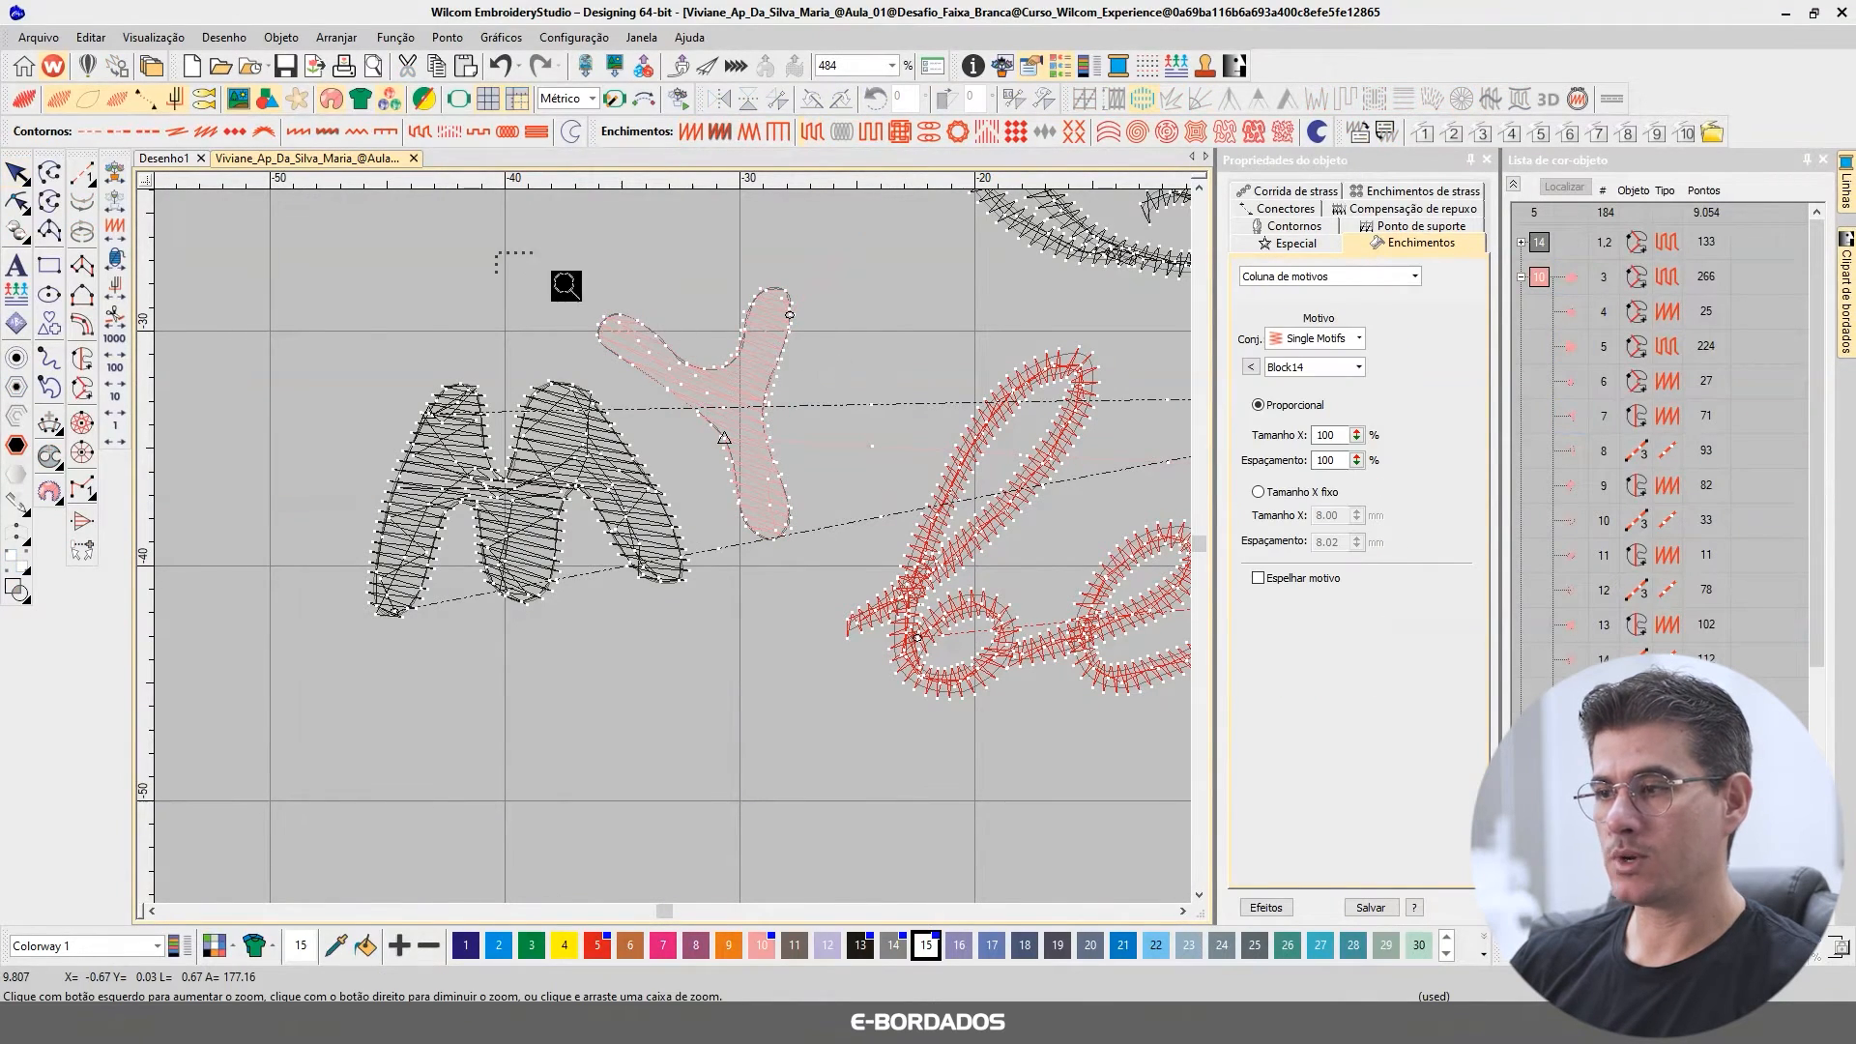
pyautogui.click(976, 609)
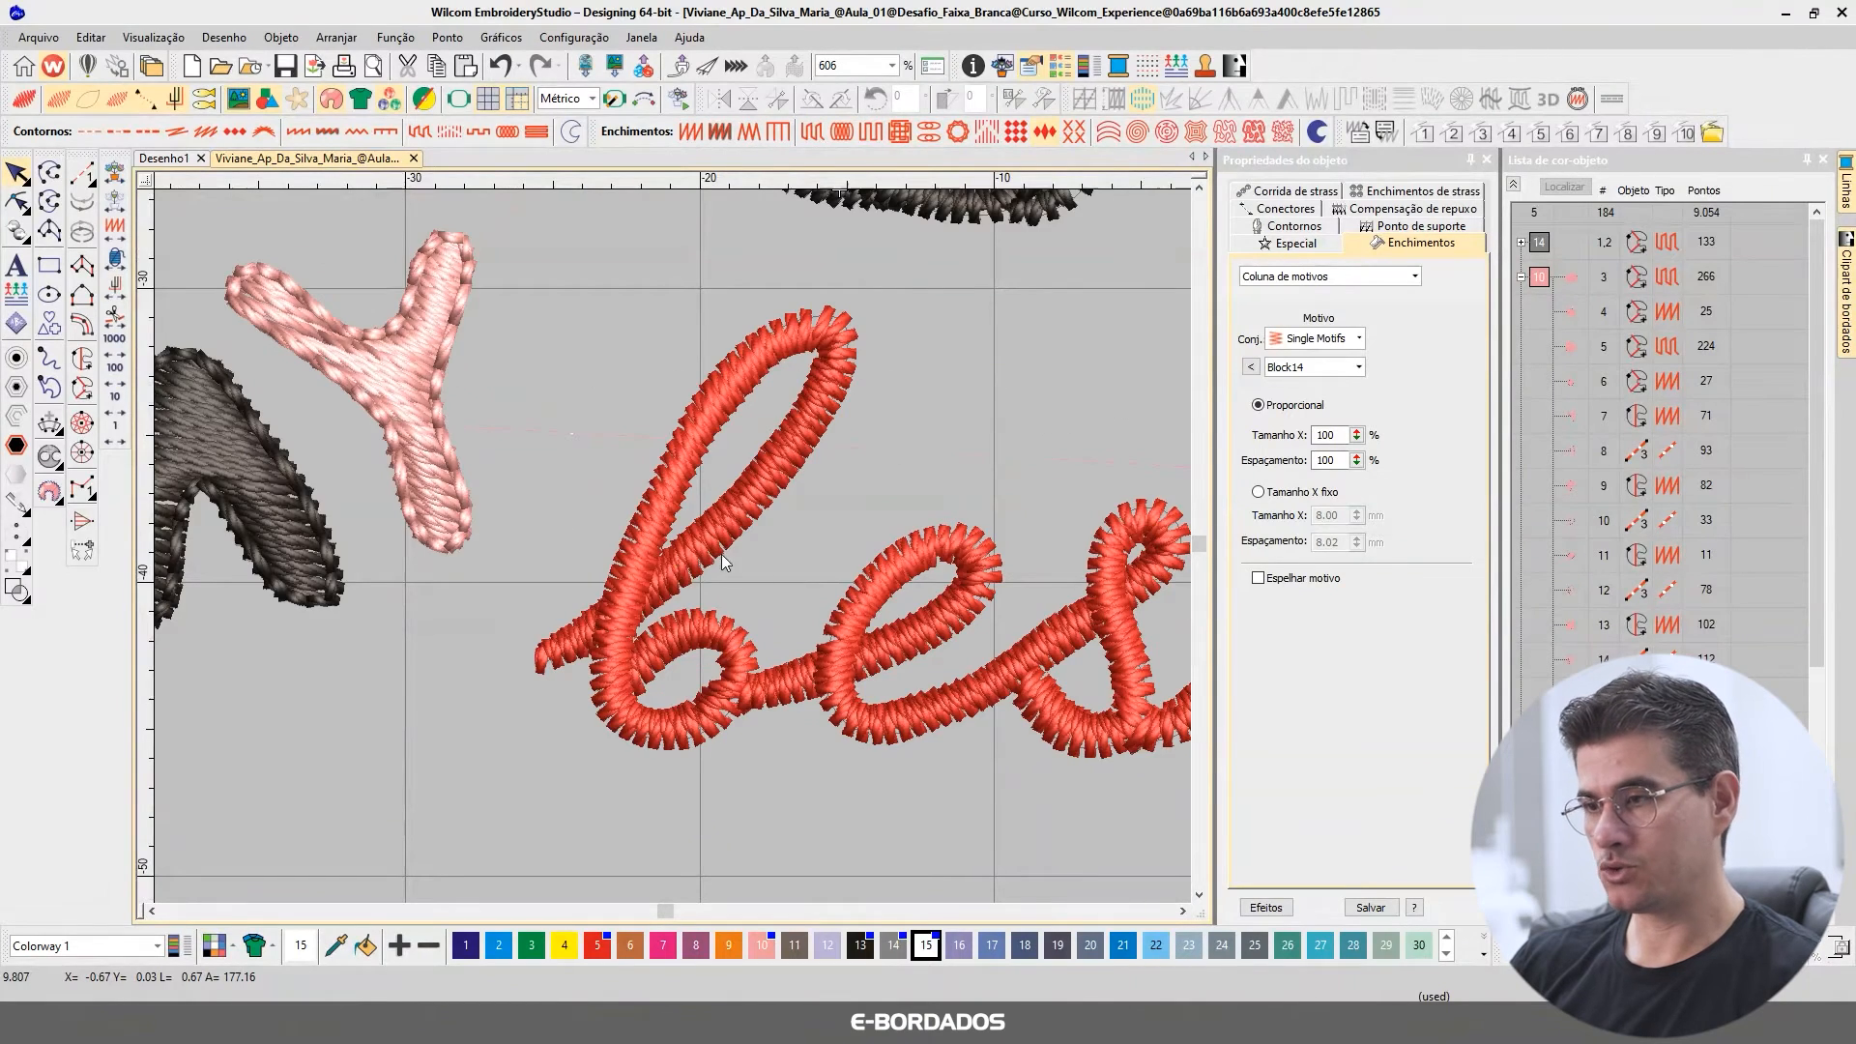
pyautogui.click(757, 629)
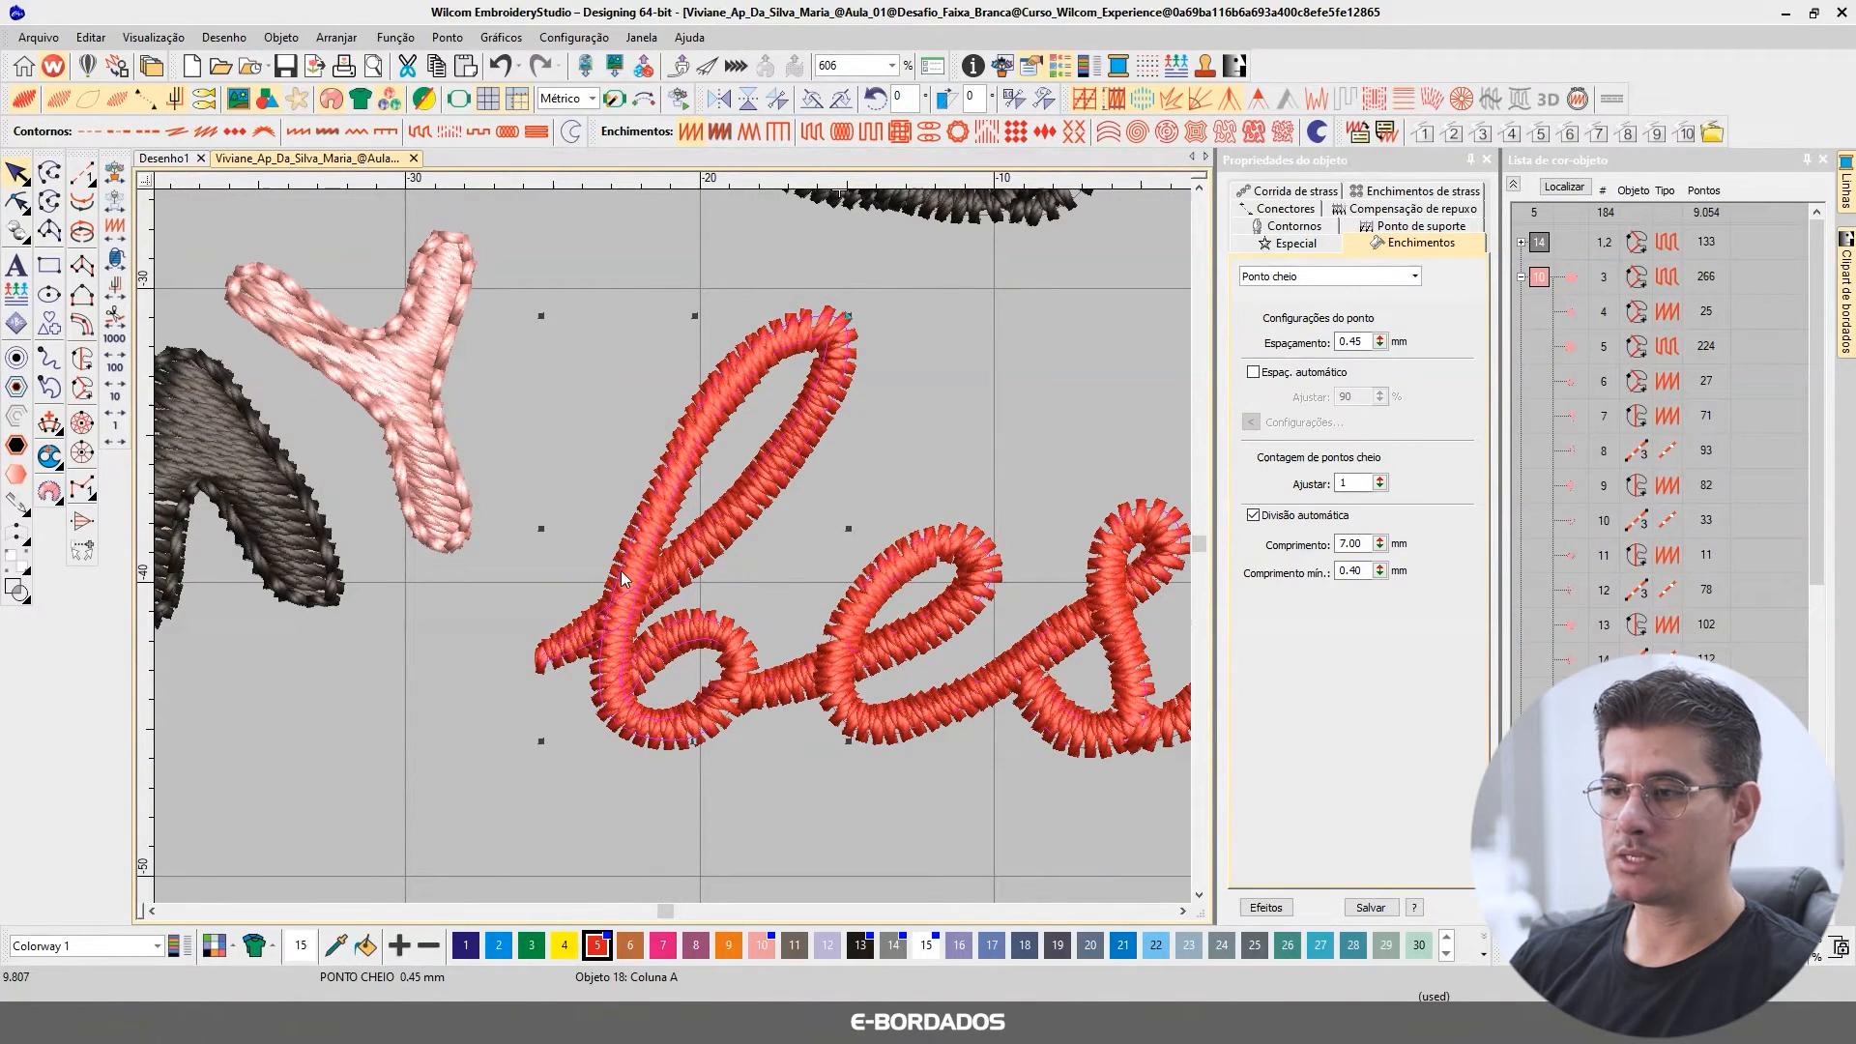
pyautogui.click(942, 847)
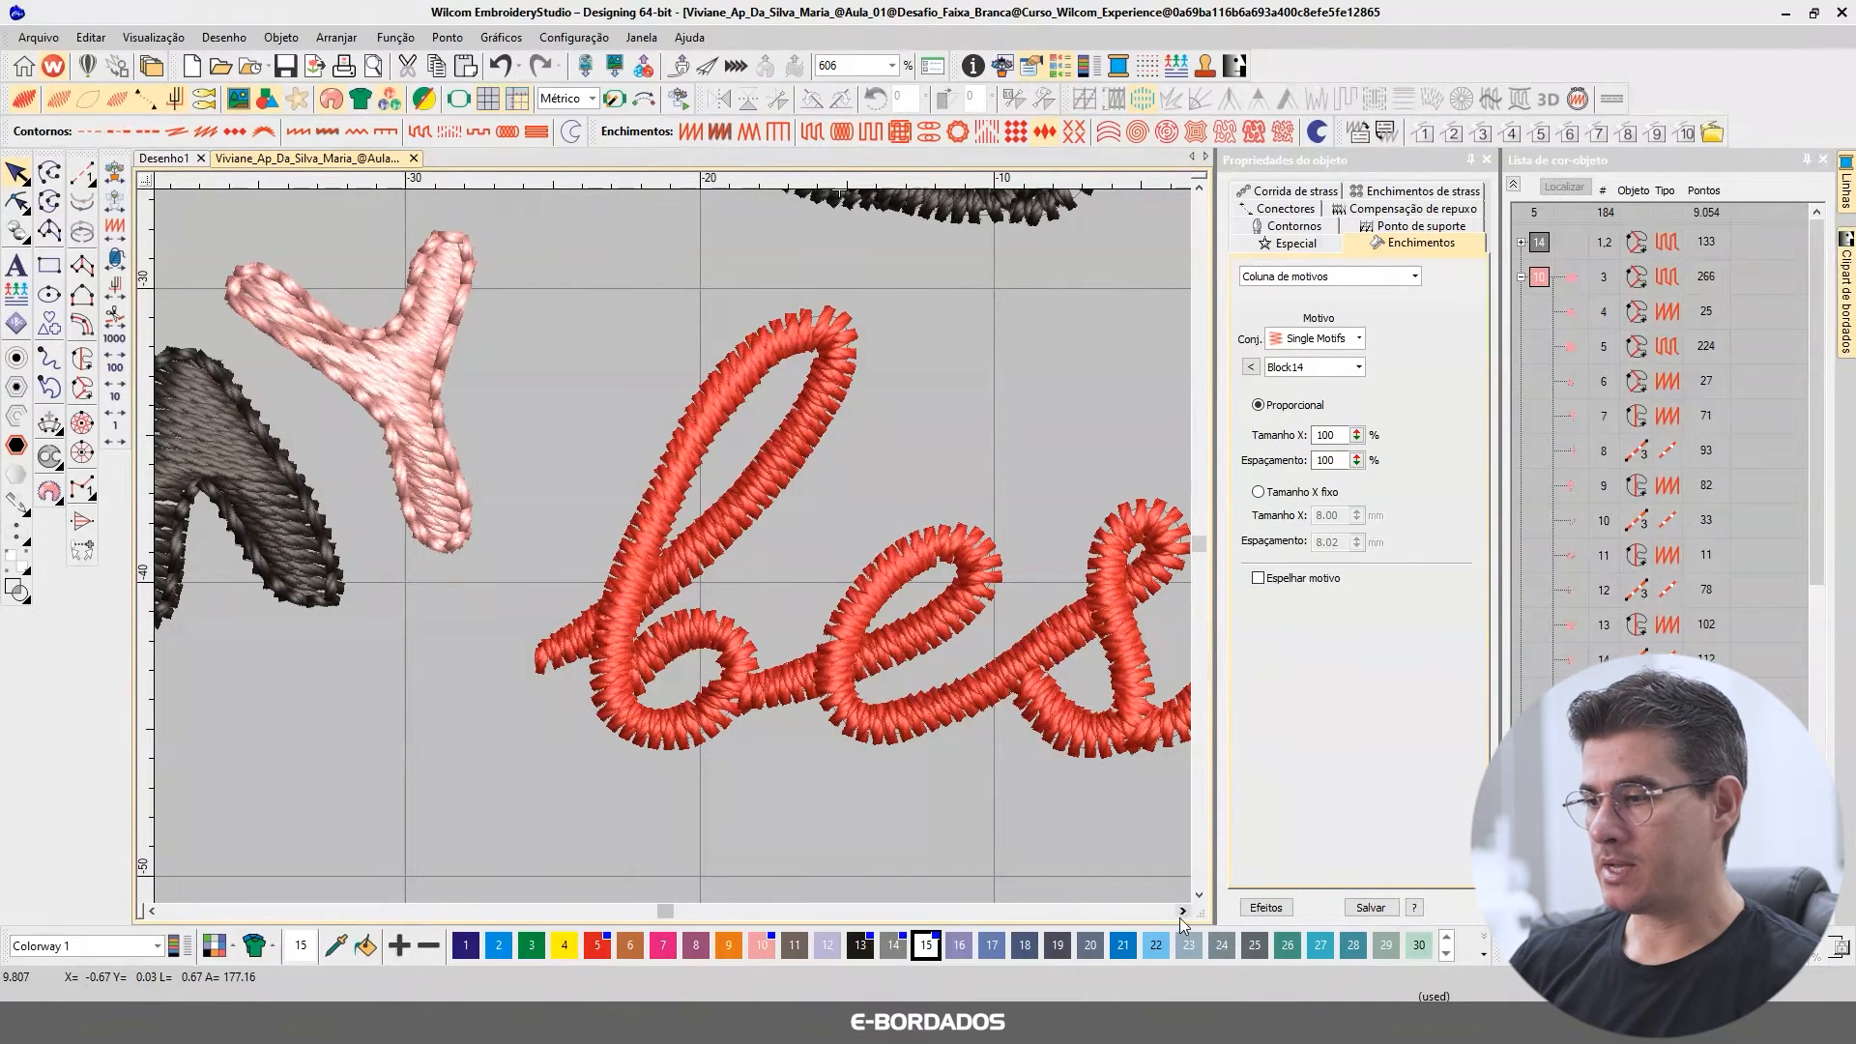
# Step: Try moving the letter b away from the rest of the word "best", and undo the move
pyautogui.click(1181, 911)
pyautogui.click(1181, 913)
pyautogui.click(788, 725)
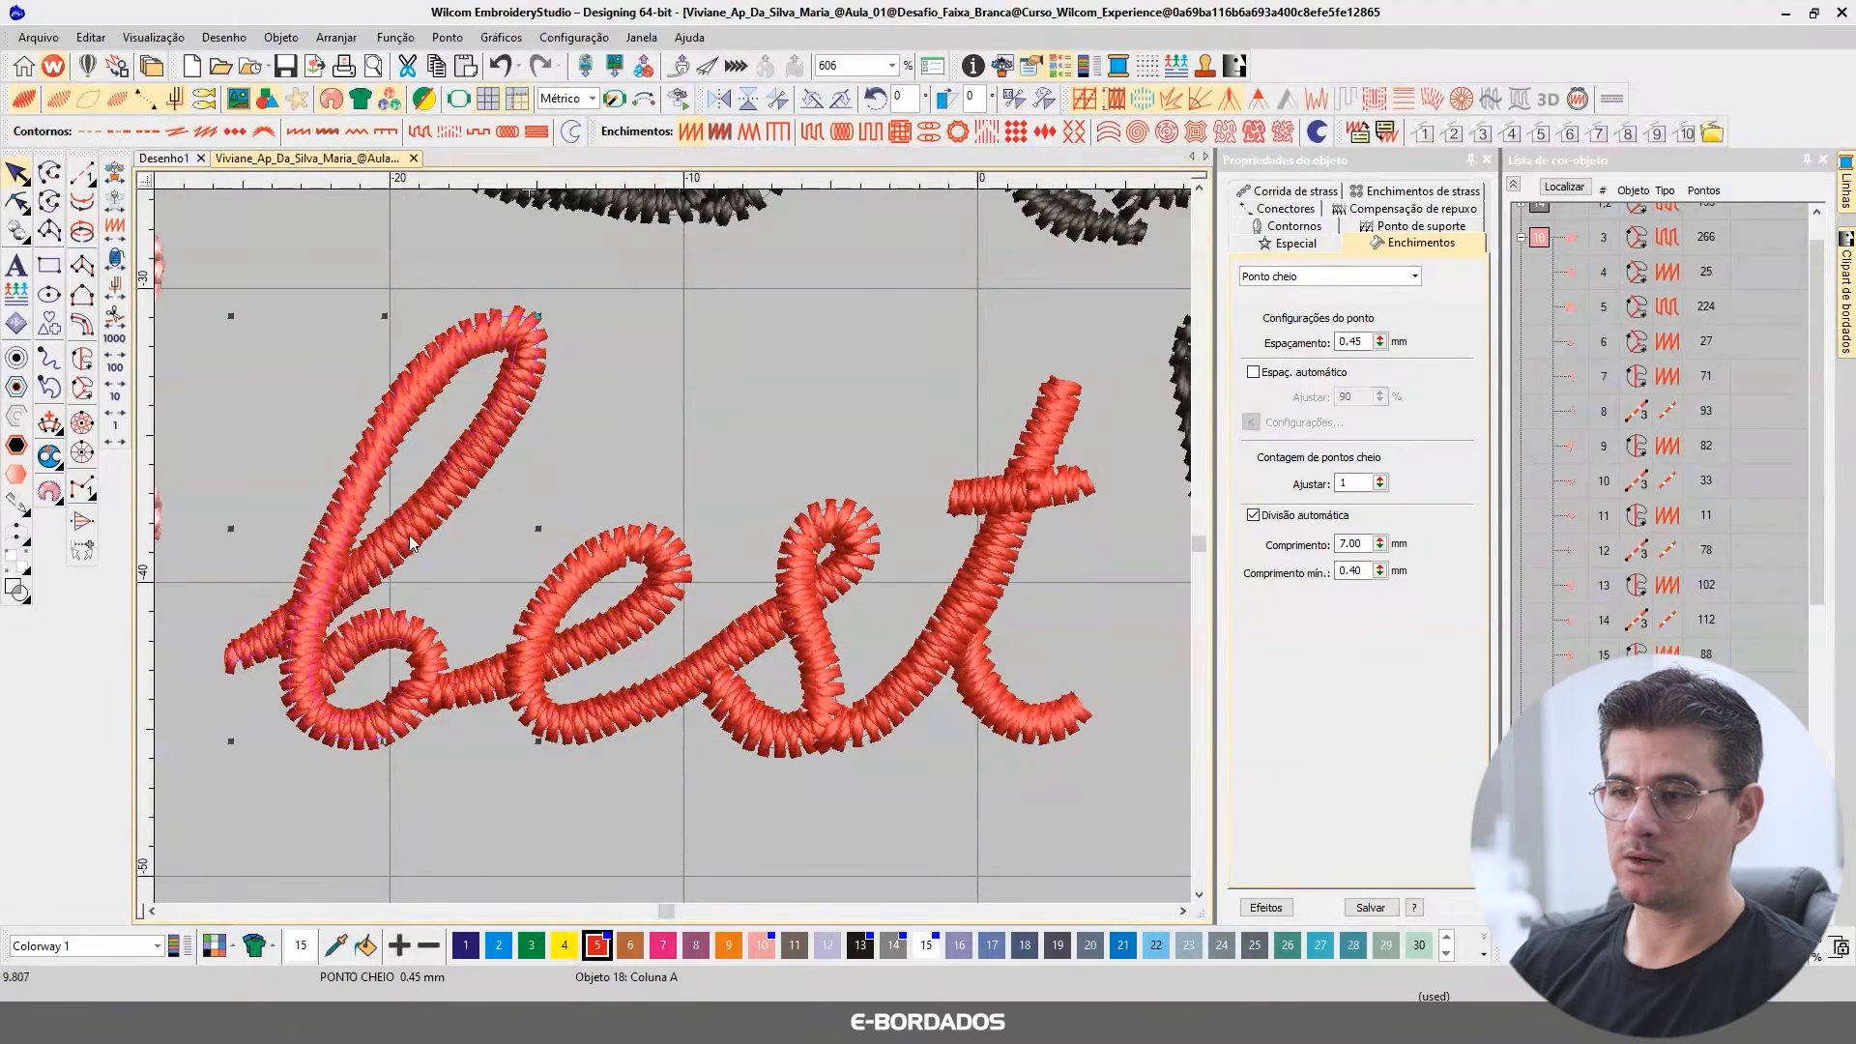
pyautogui.moveTo(409, 542); pyautogui.dragTo(324, 518)
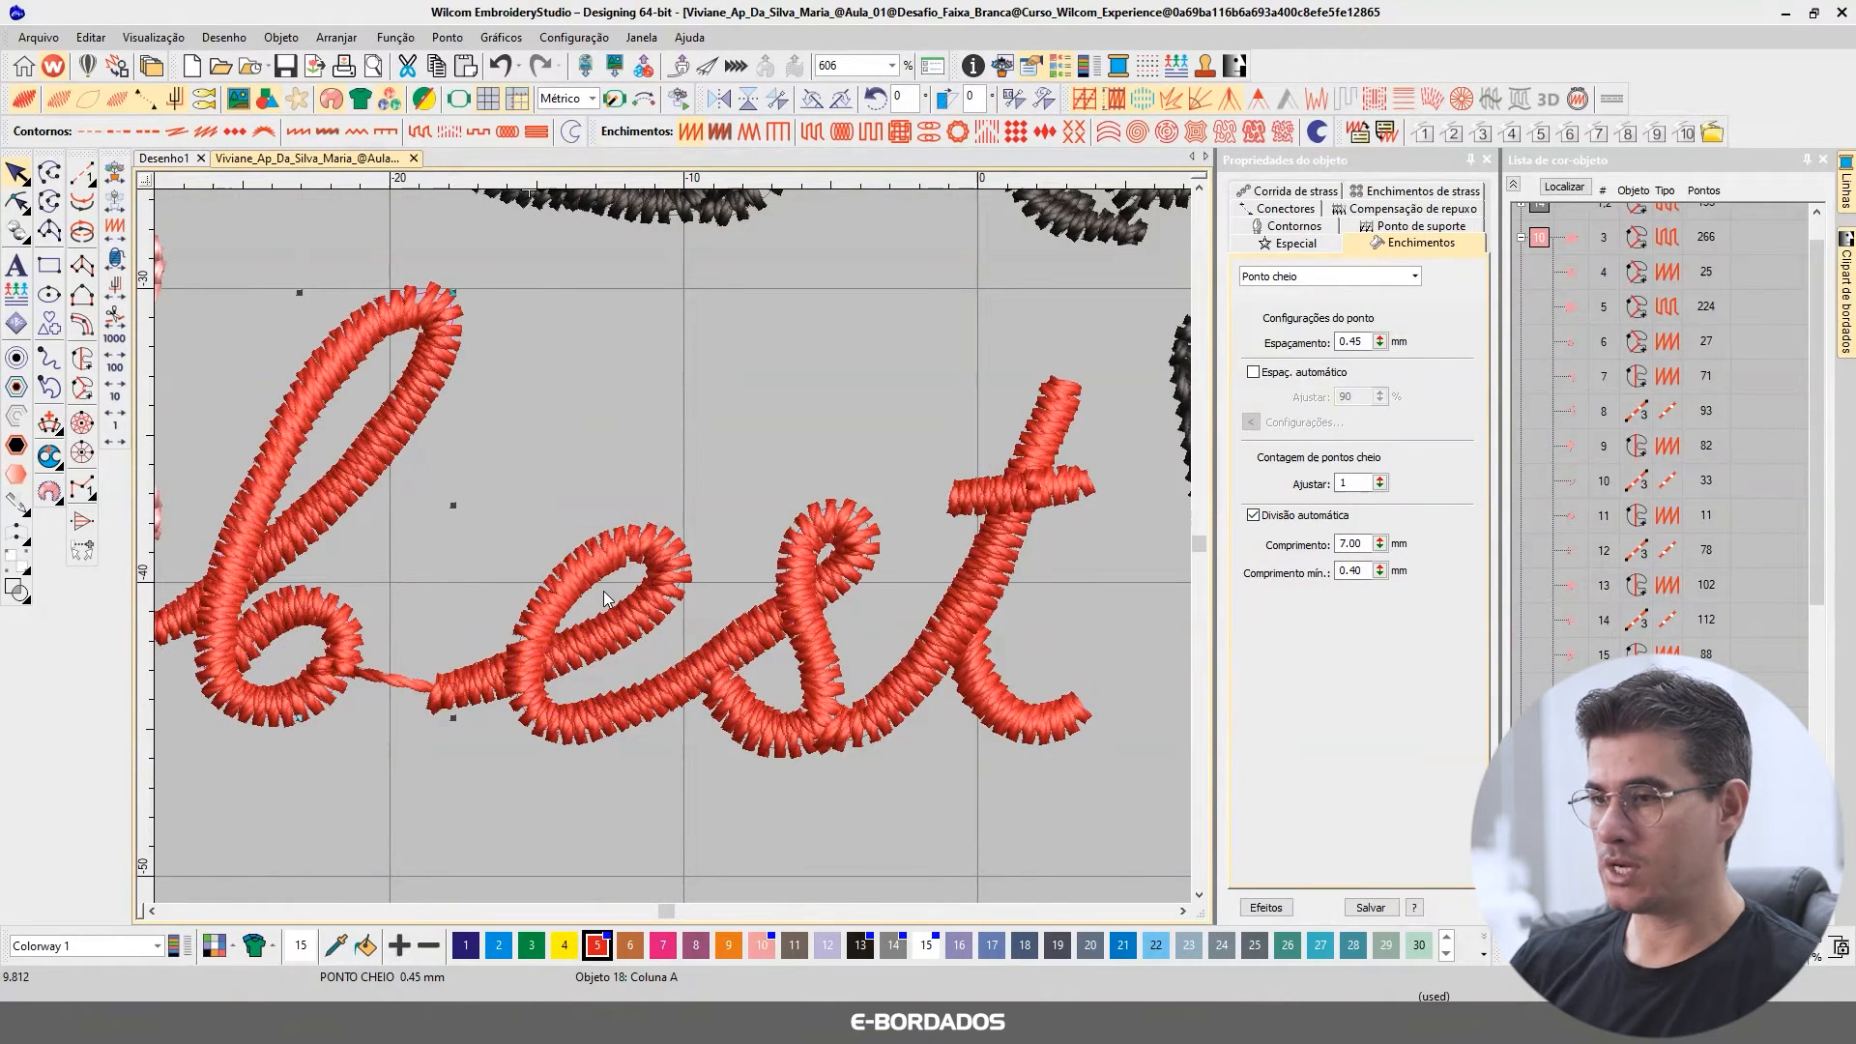
pyautogui.hotkey('ctrl', 'z')
# Step: Examine the fill settings of the pink Y and of the black F in "FRIEND"
pyautogui.click(152, 910)
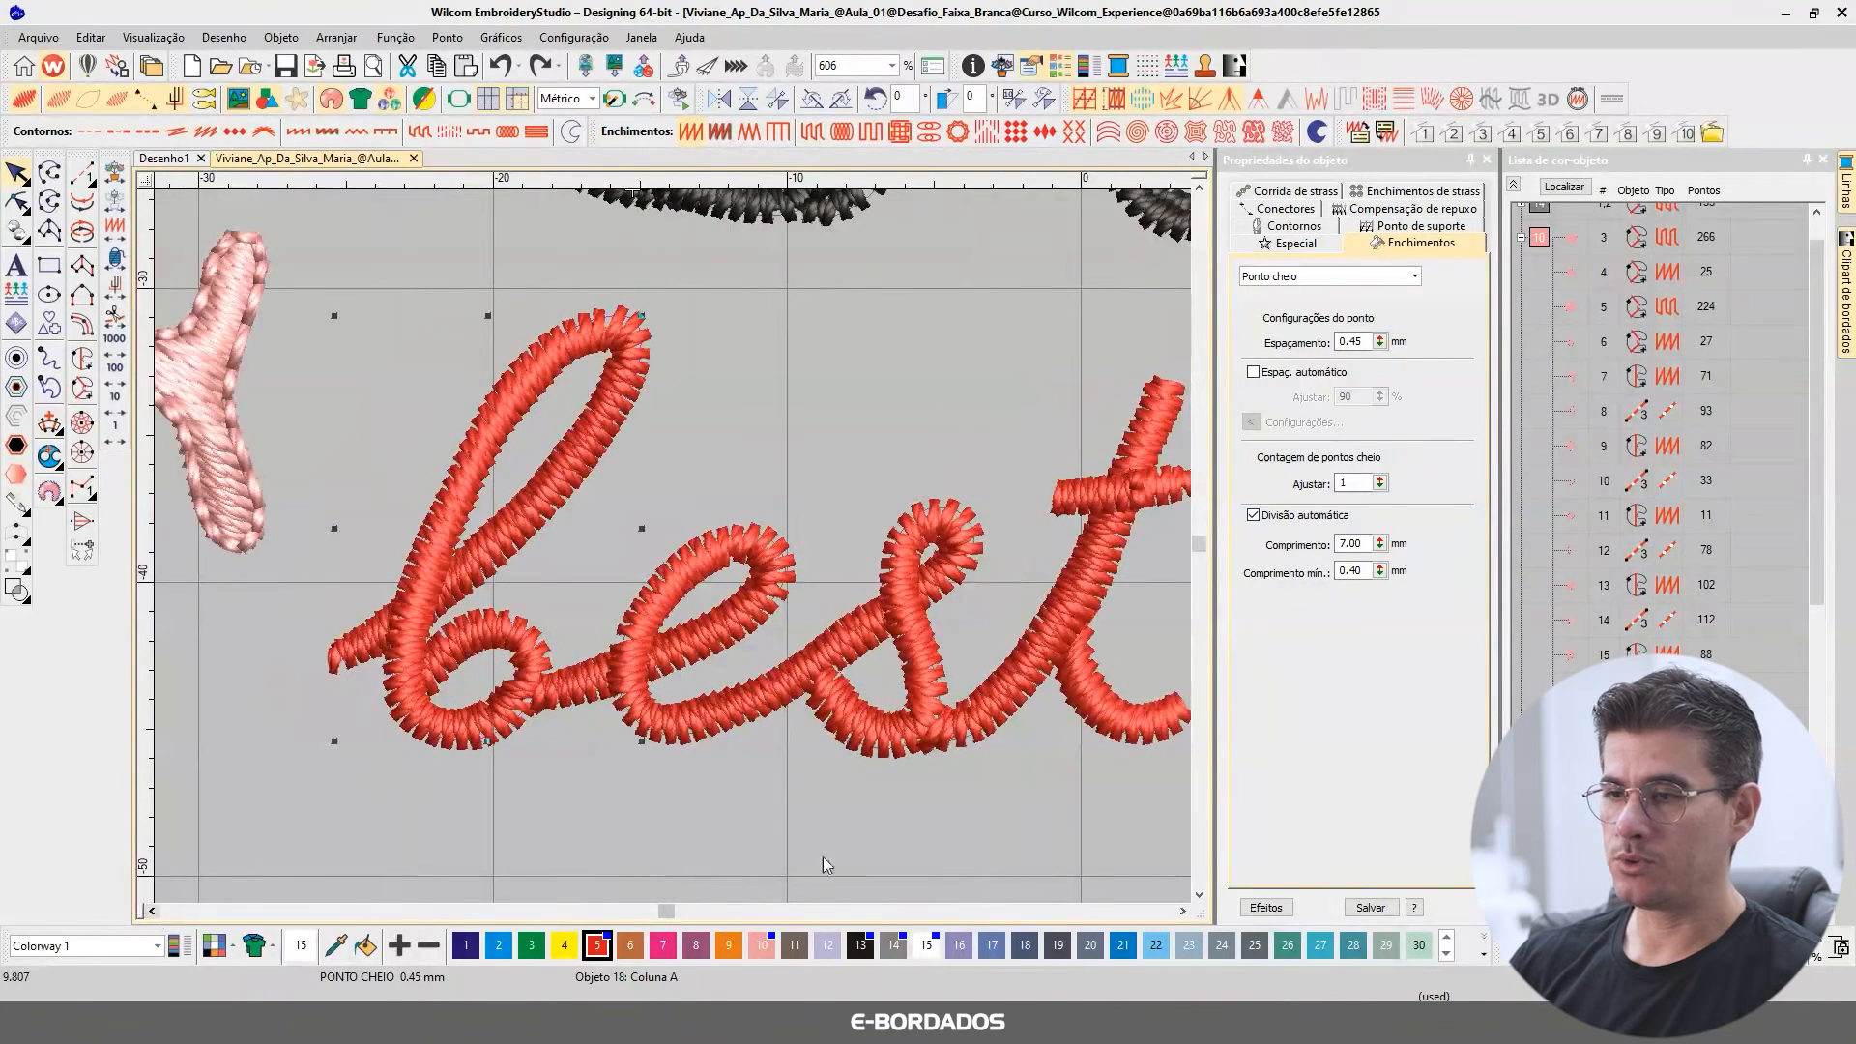
pyautogui.click(205, 433)
pyautogui.click(154, 911)
pyautogui.click(154, 910)
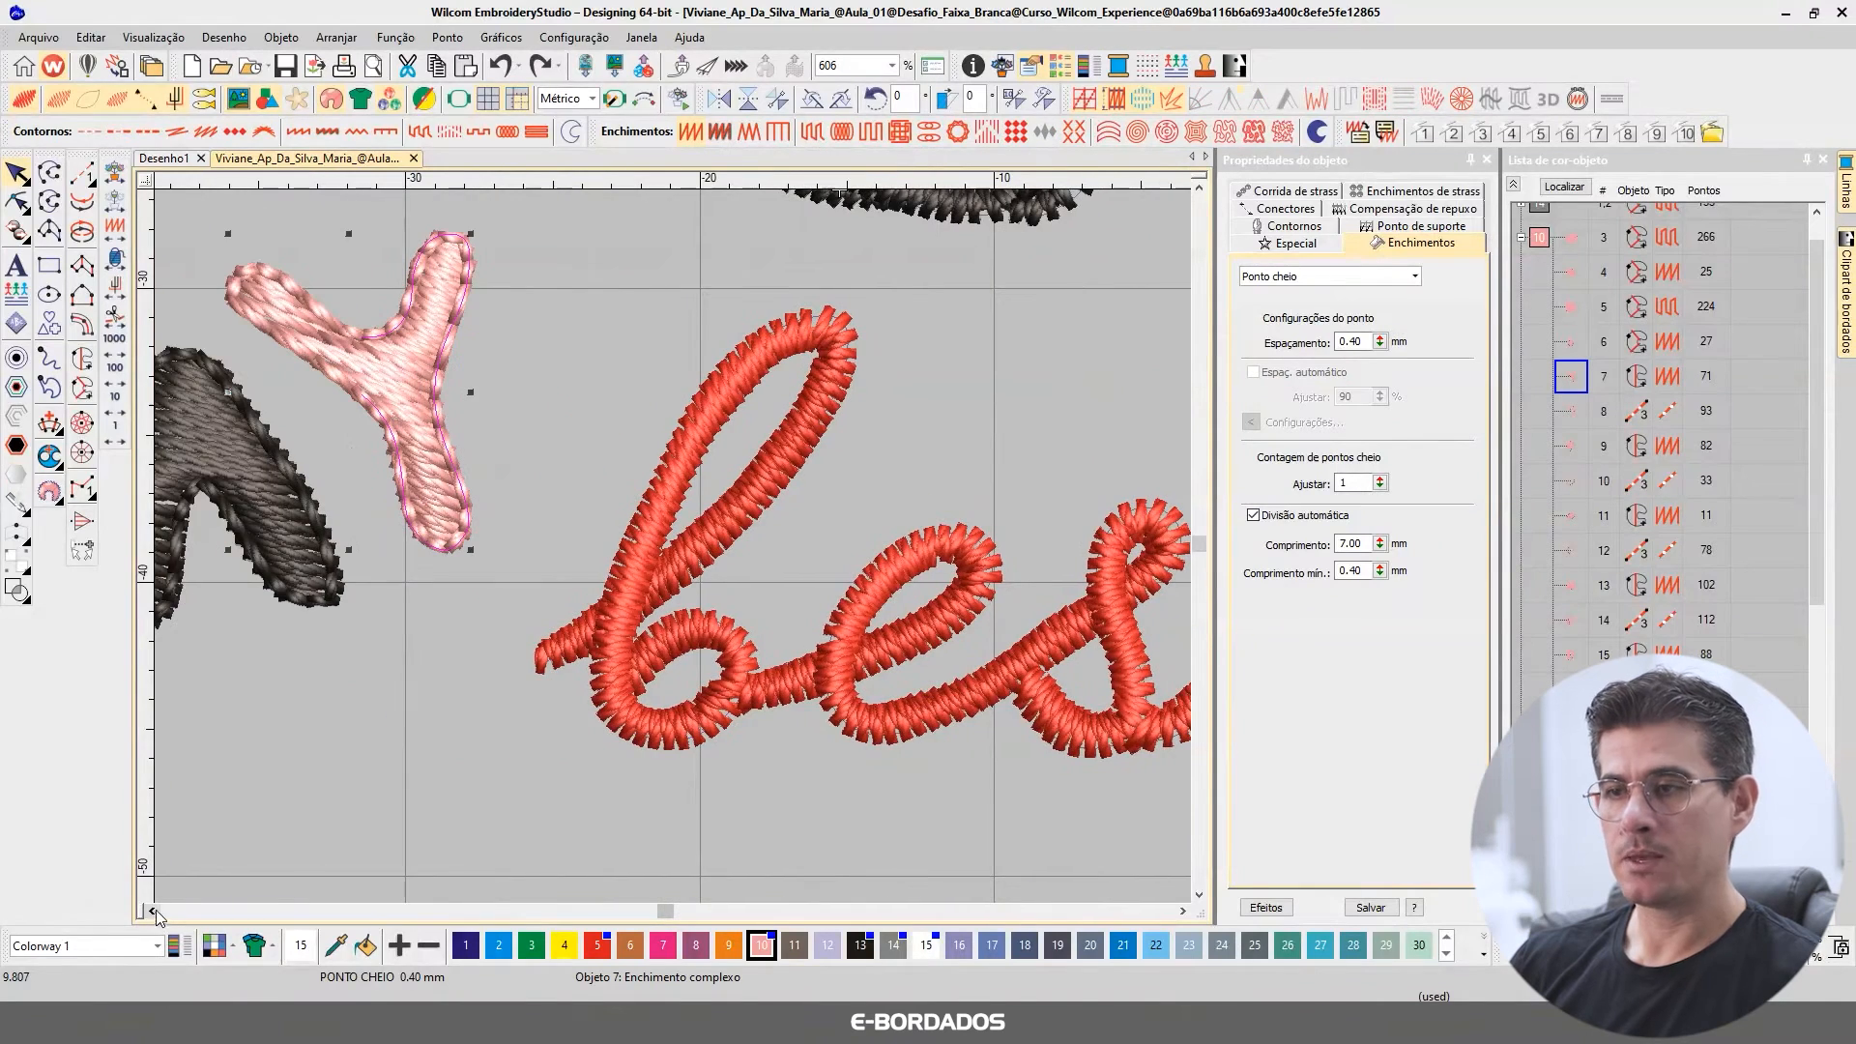
pyautogui.click(611, 280)
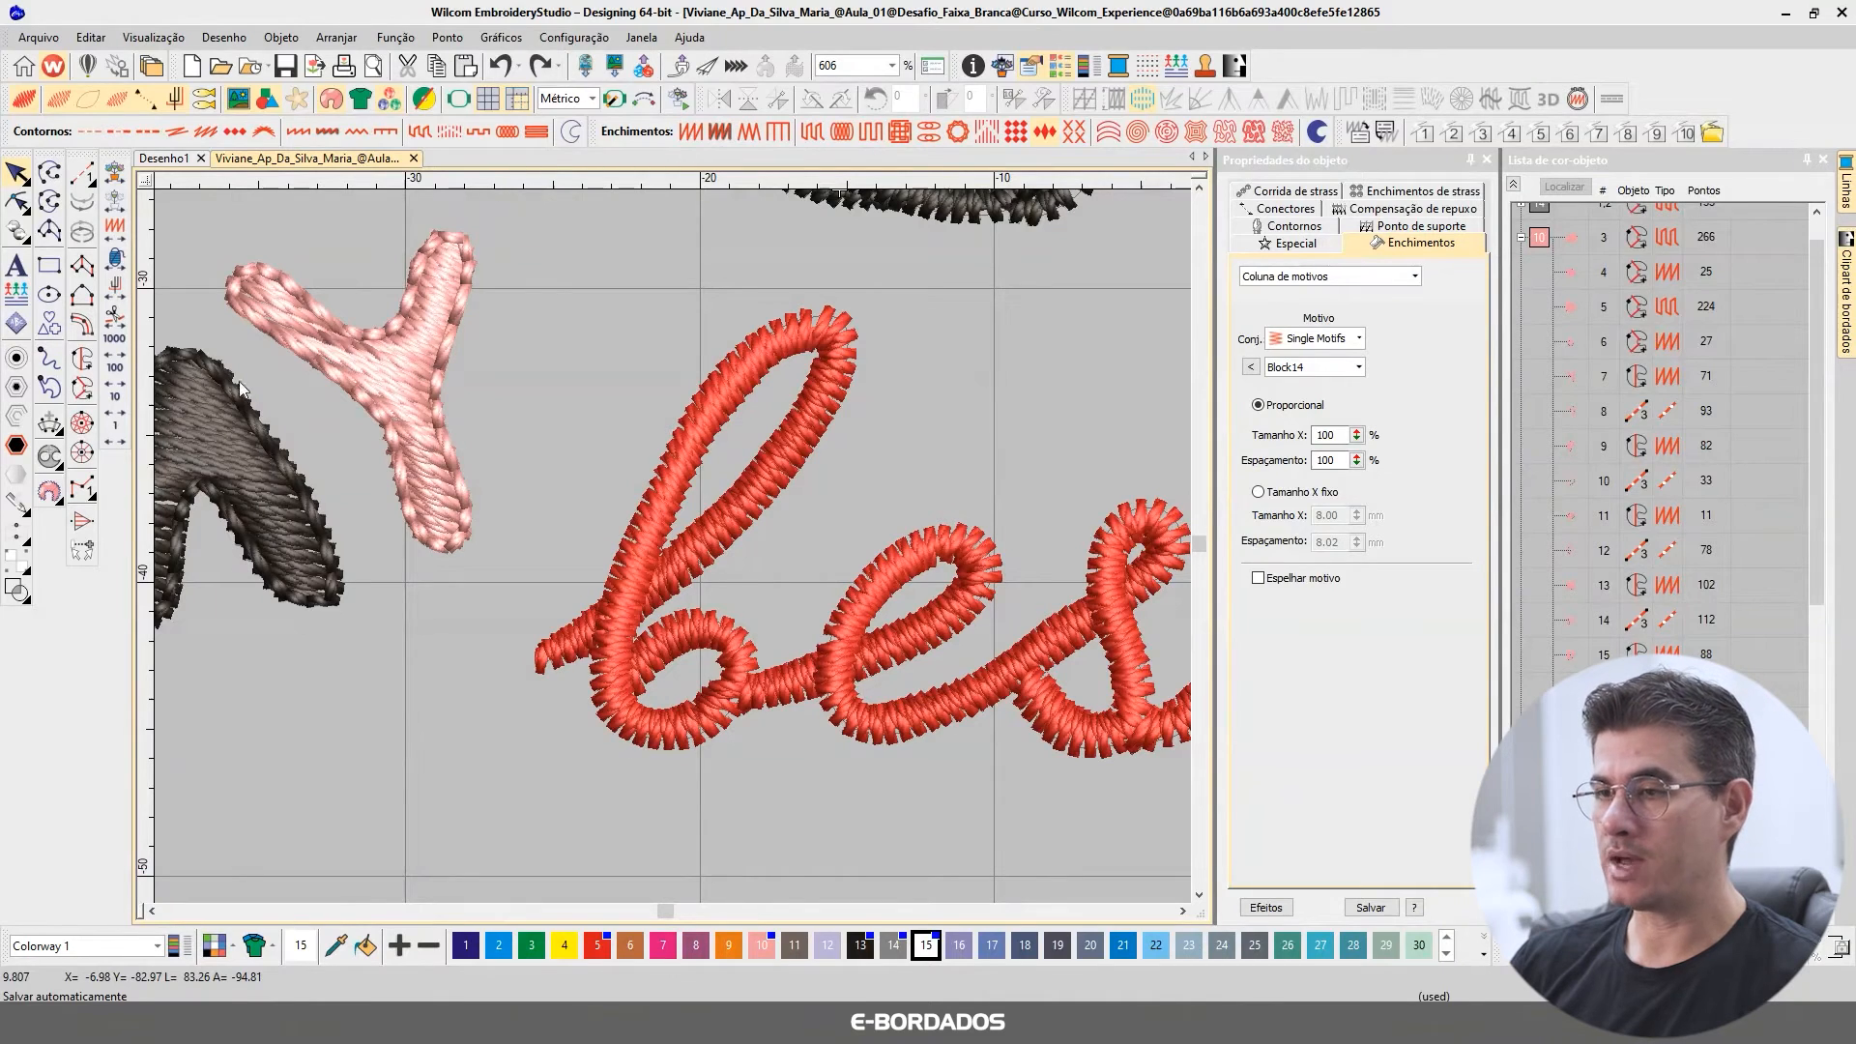
pyautogui.moveTo(1181, 914); pyautogui.dragTo(1181, 915)
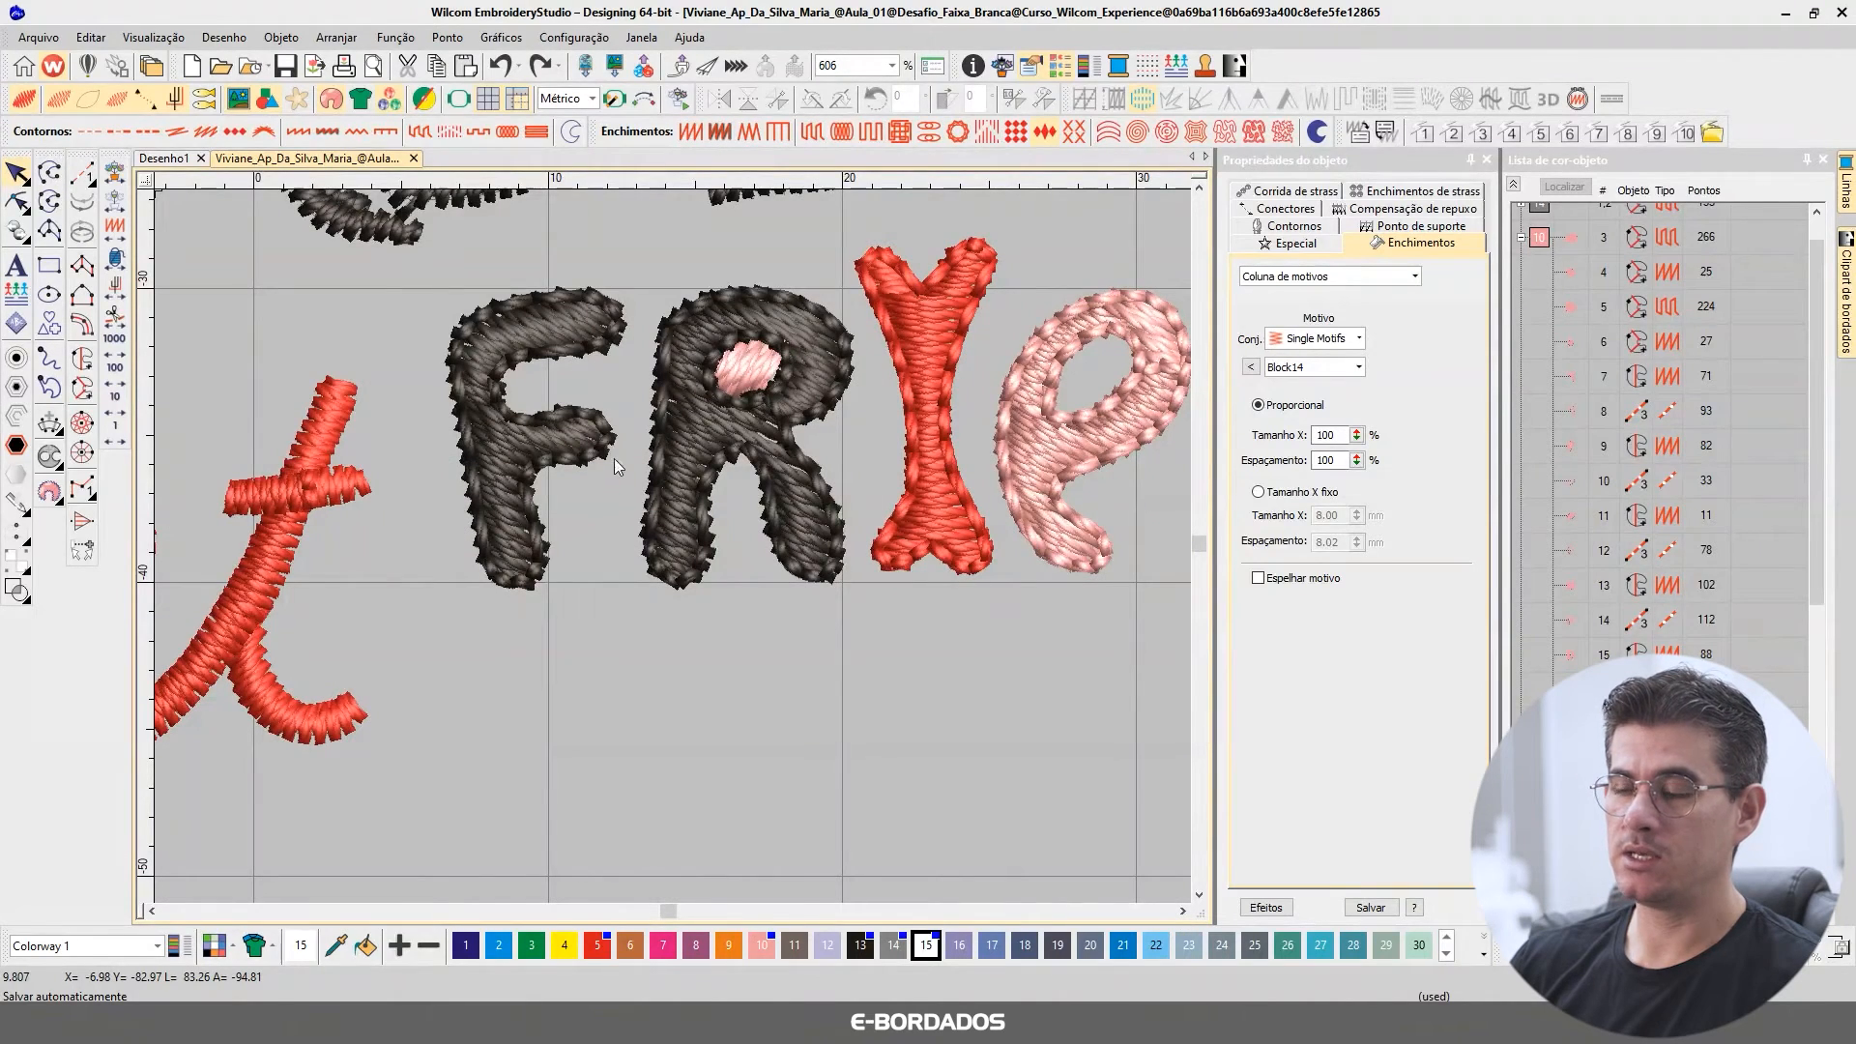
pyautogui.scroll(-5, 801, 619)
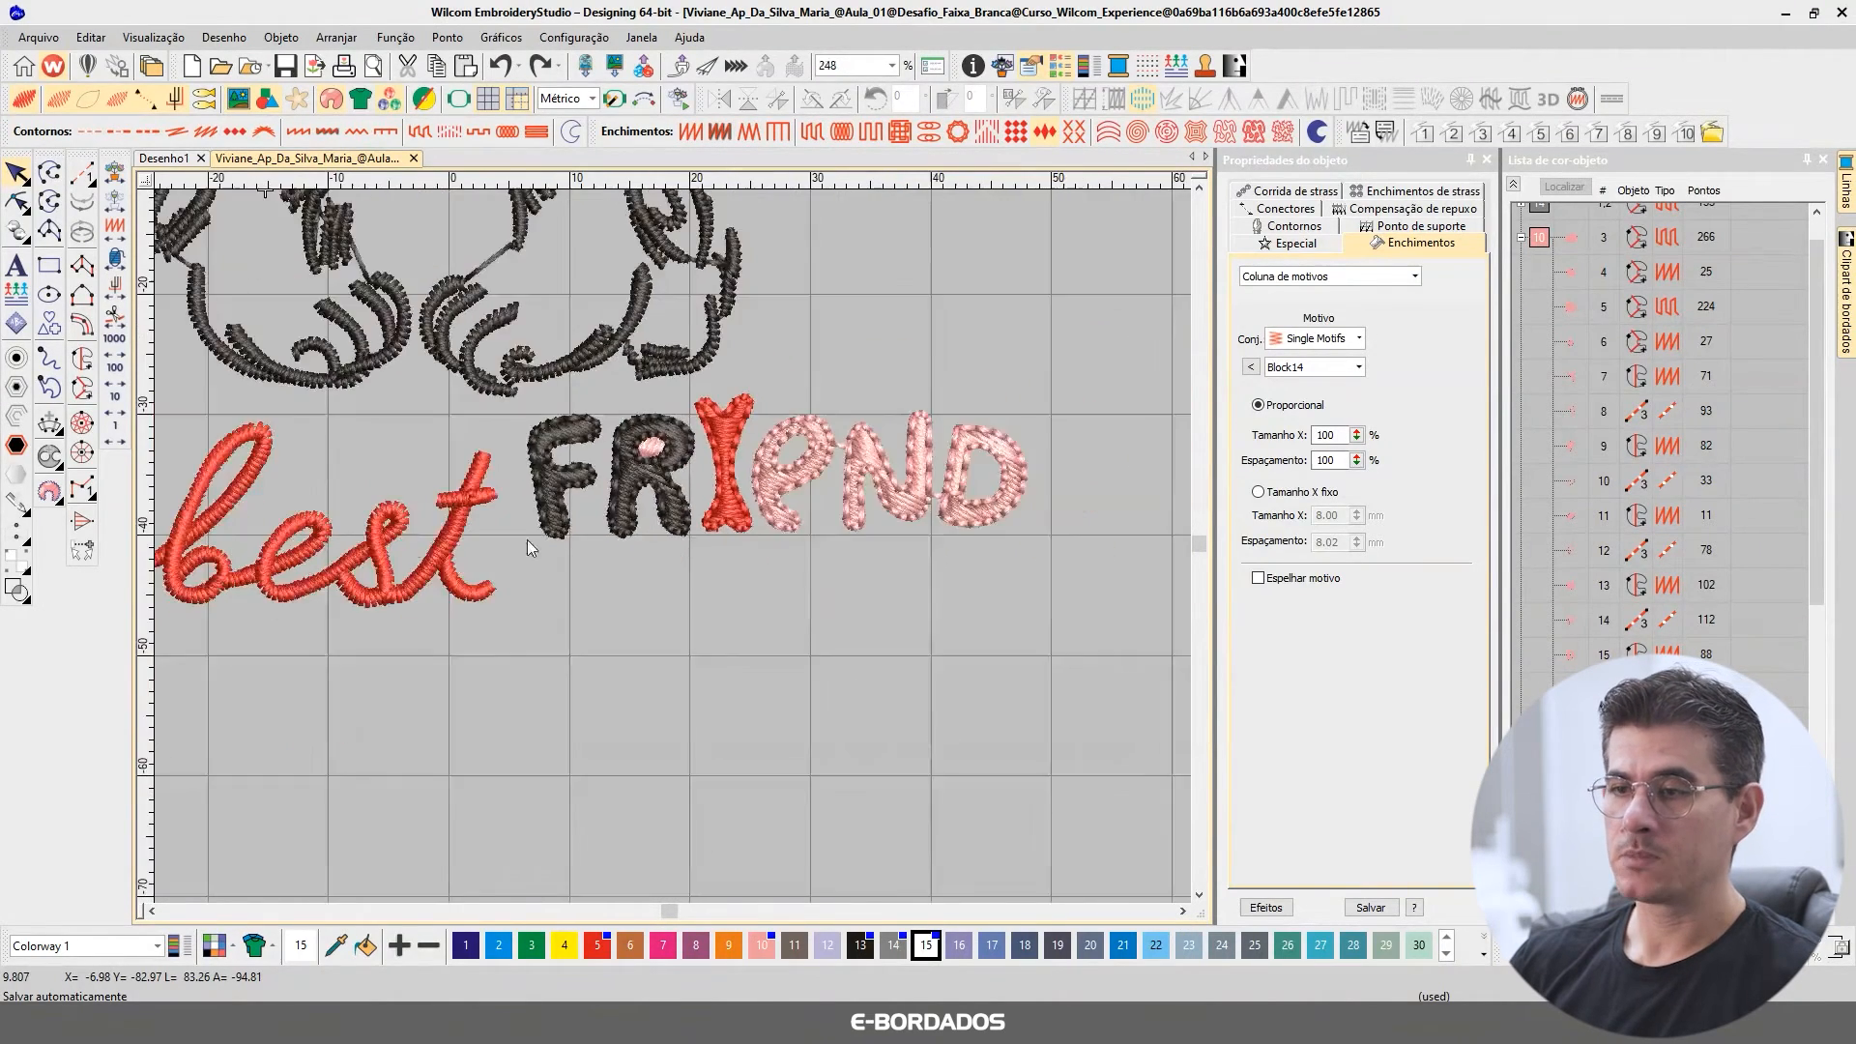
pyautogui.scroll(8, 837, 491)
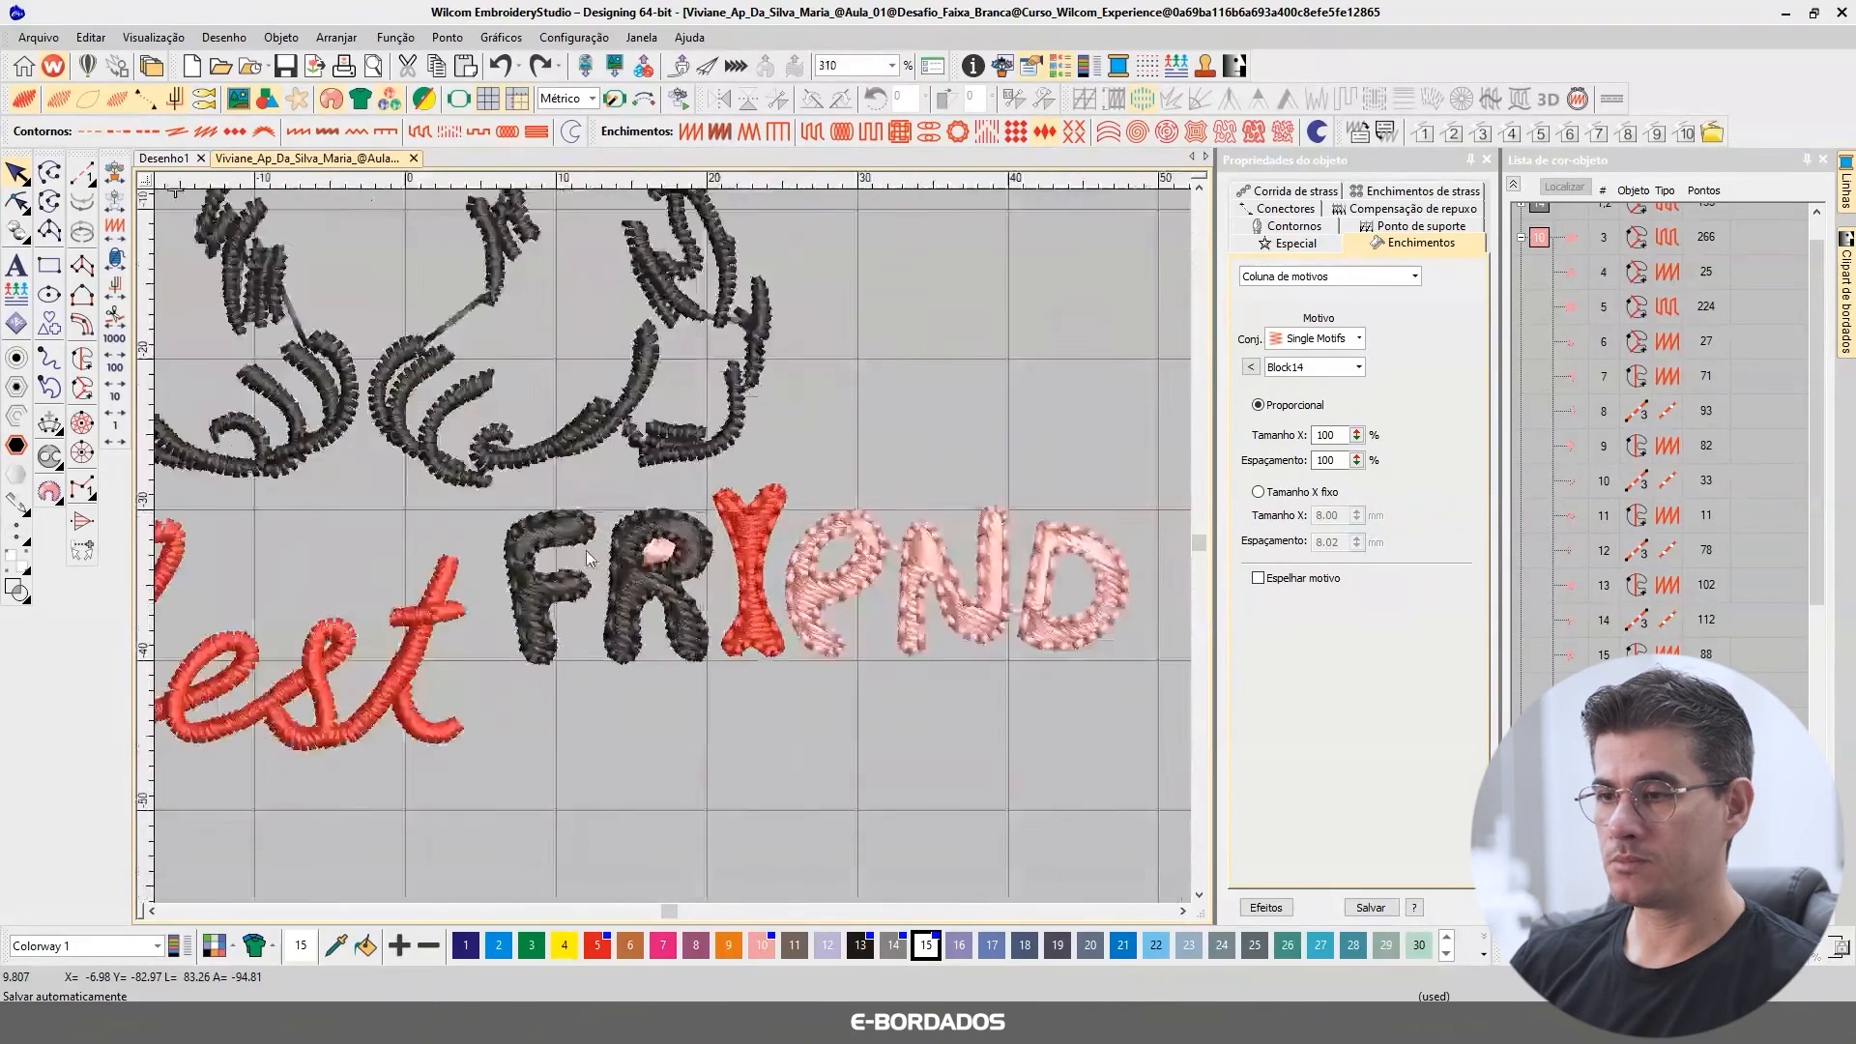
pyautogui.click(560, 641)
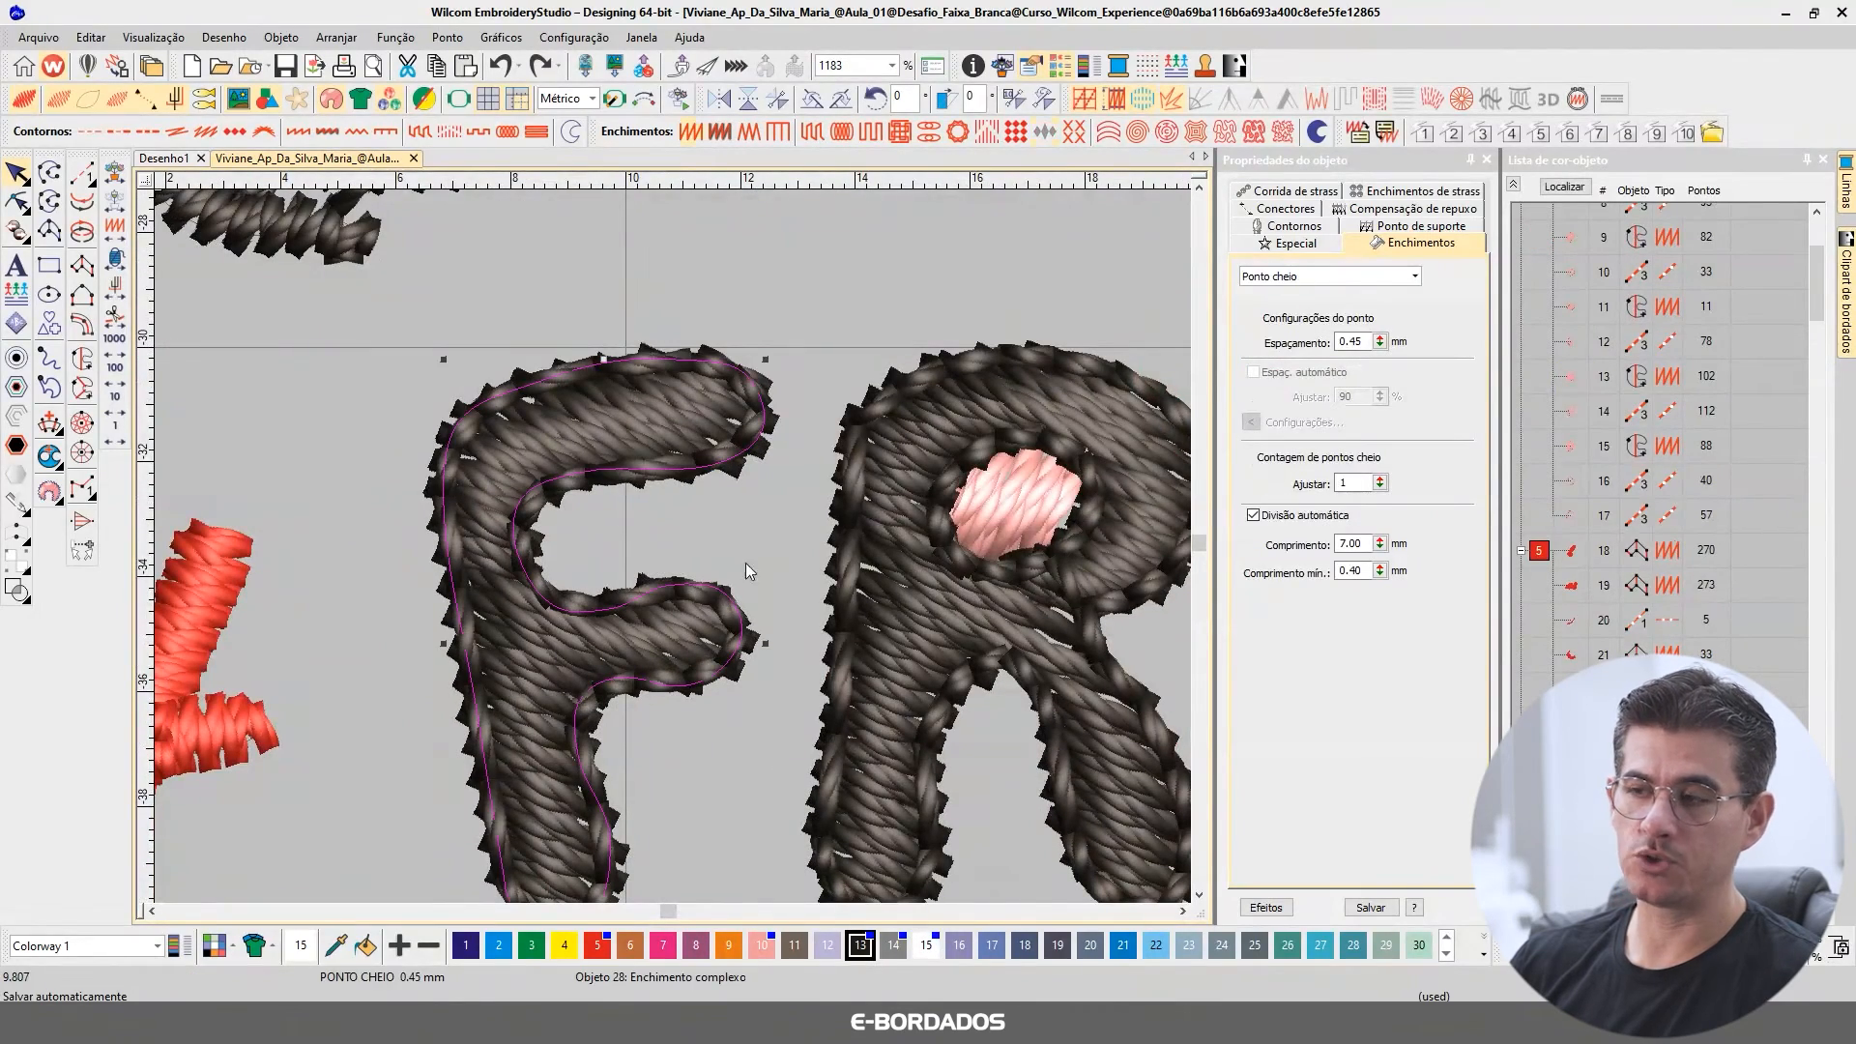
pyautogui.click(787, 507)
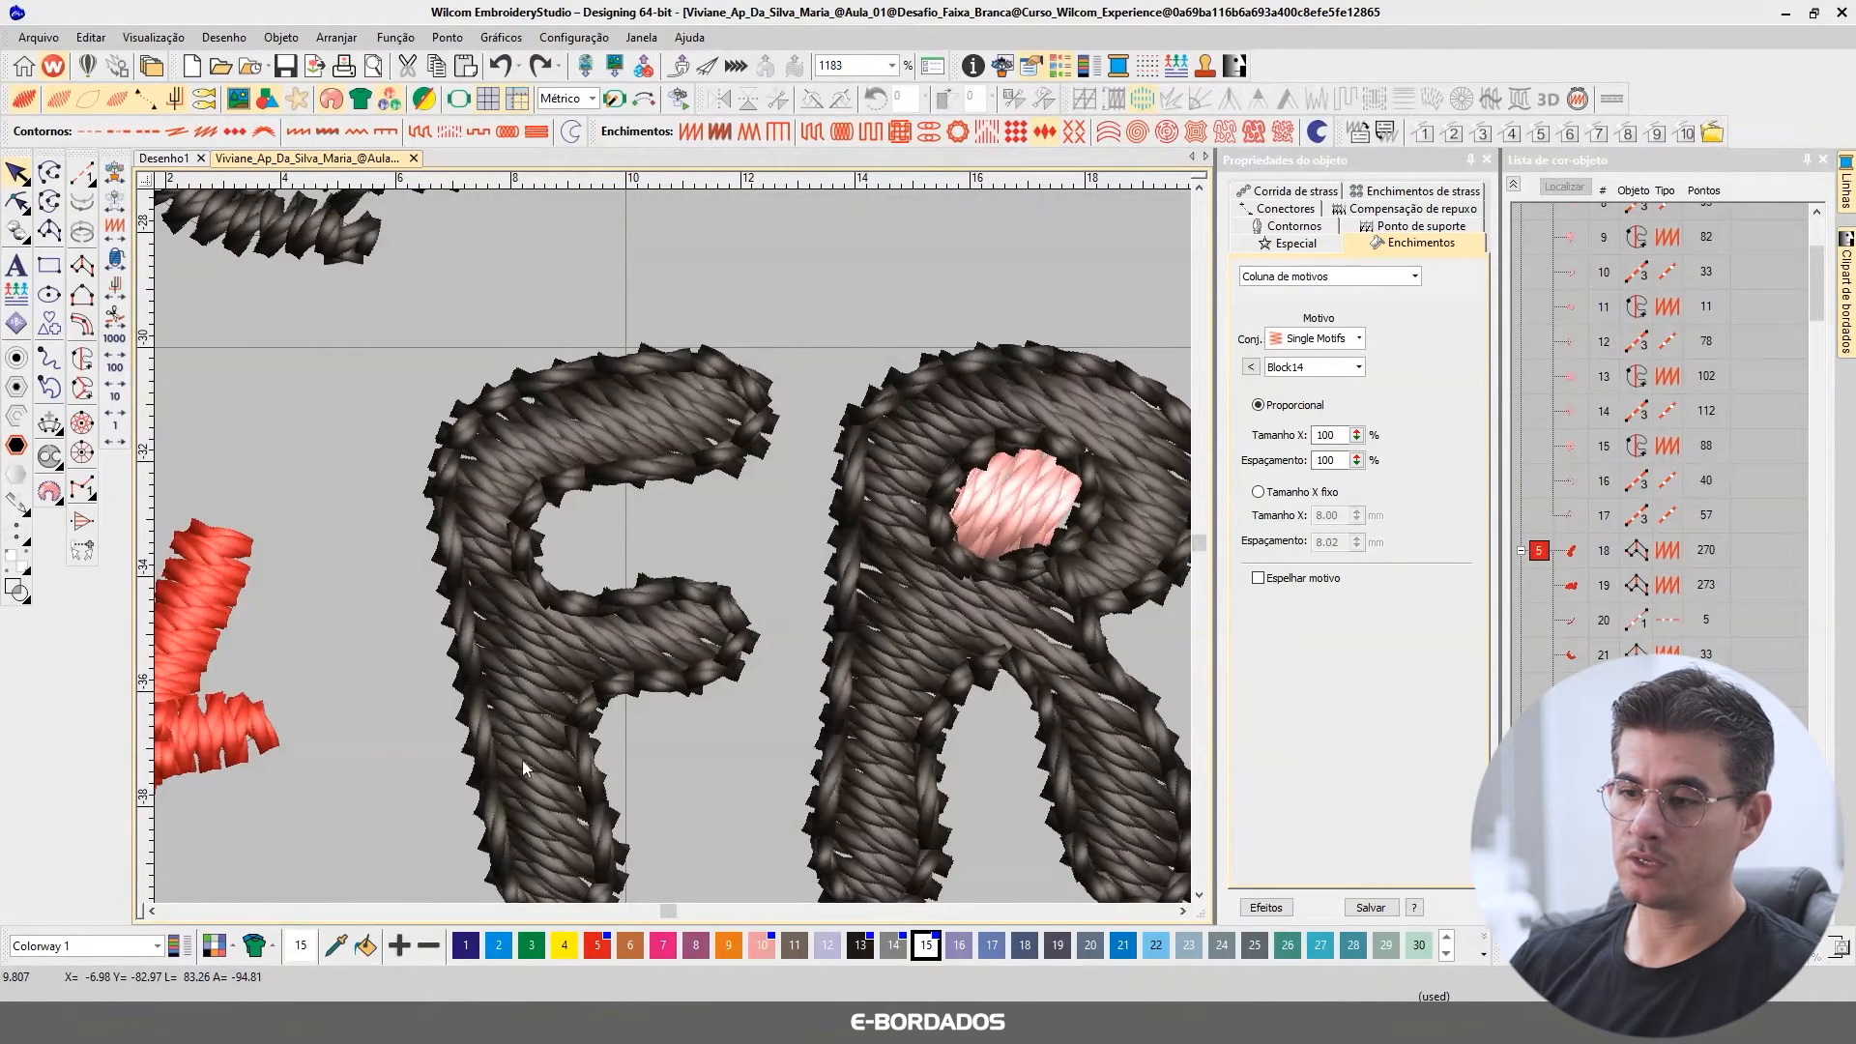
# Step: Examine the stitches of the R, I and E in "FRIEND", and check the red bone-shaped I's fill settings
pyautogui.hscroll(3, 1189, 903)
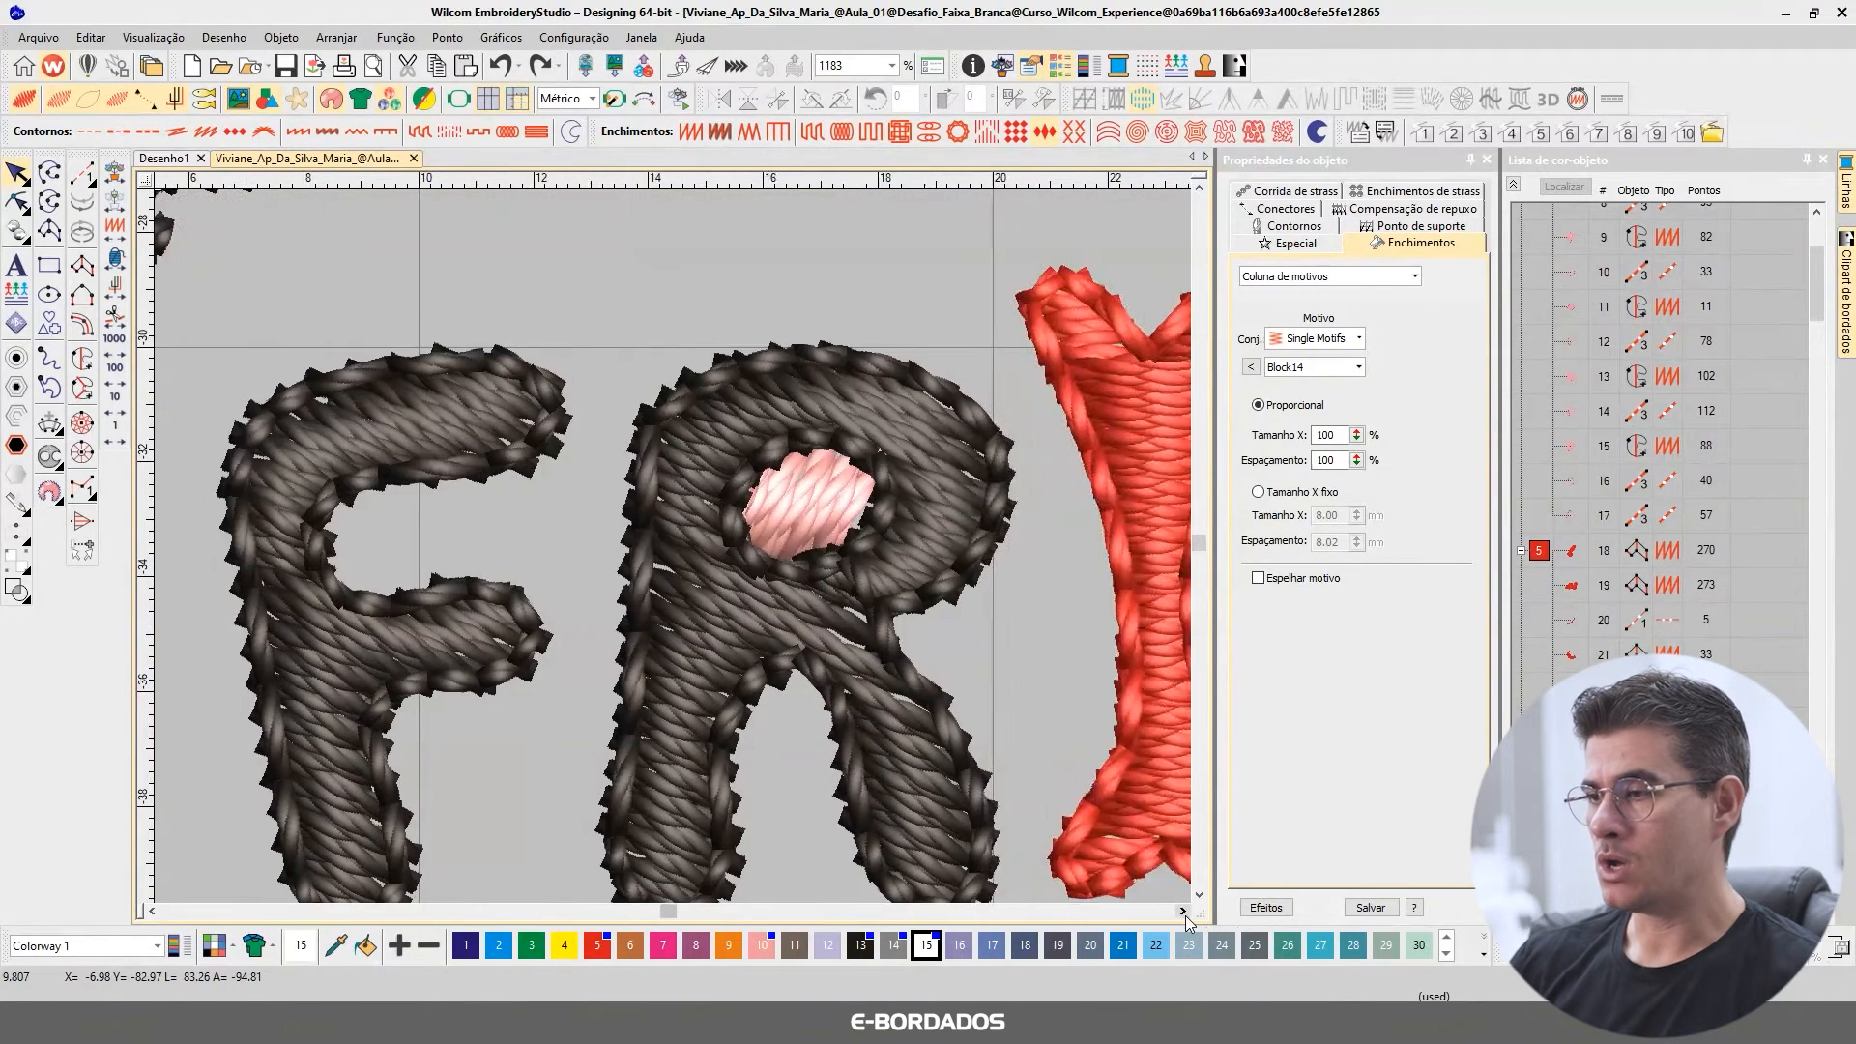
pyautogui.scroll(-2, 1189, 903)
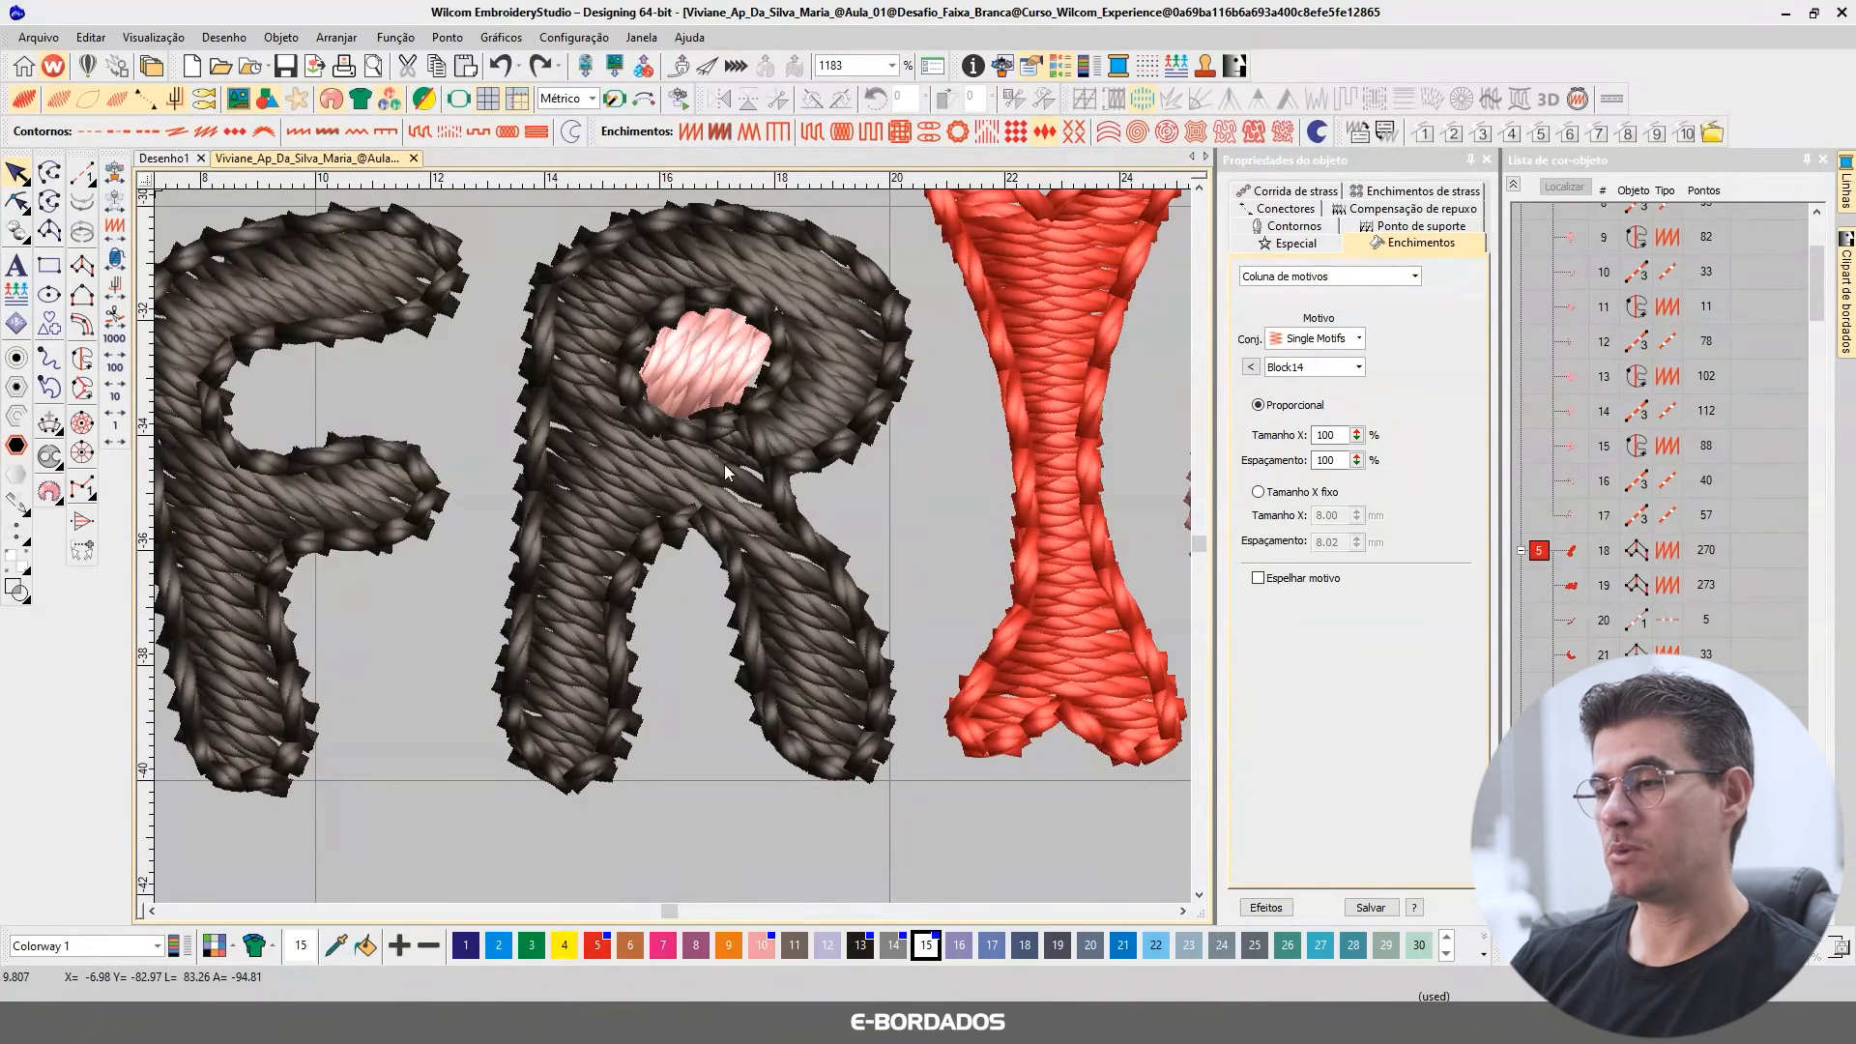
pyautogui.click(1181, 914)
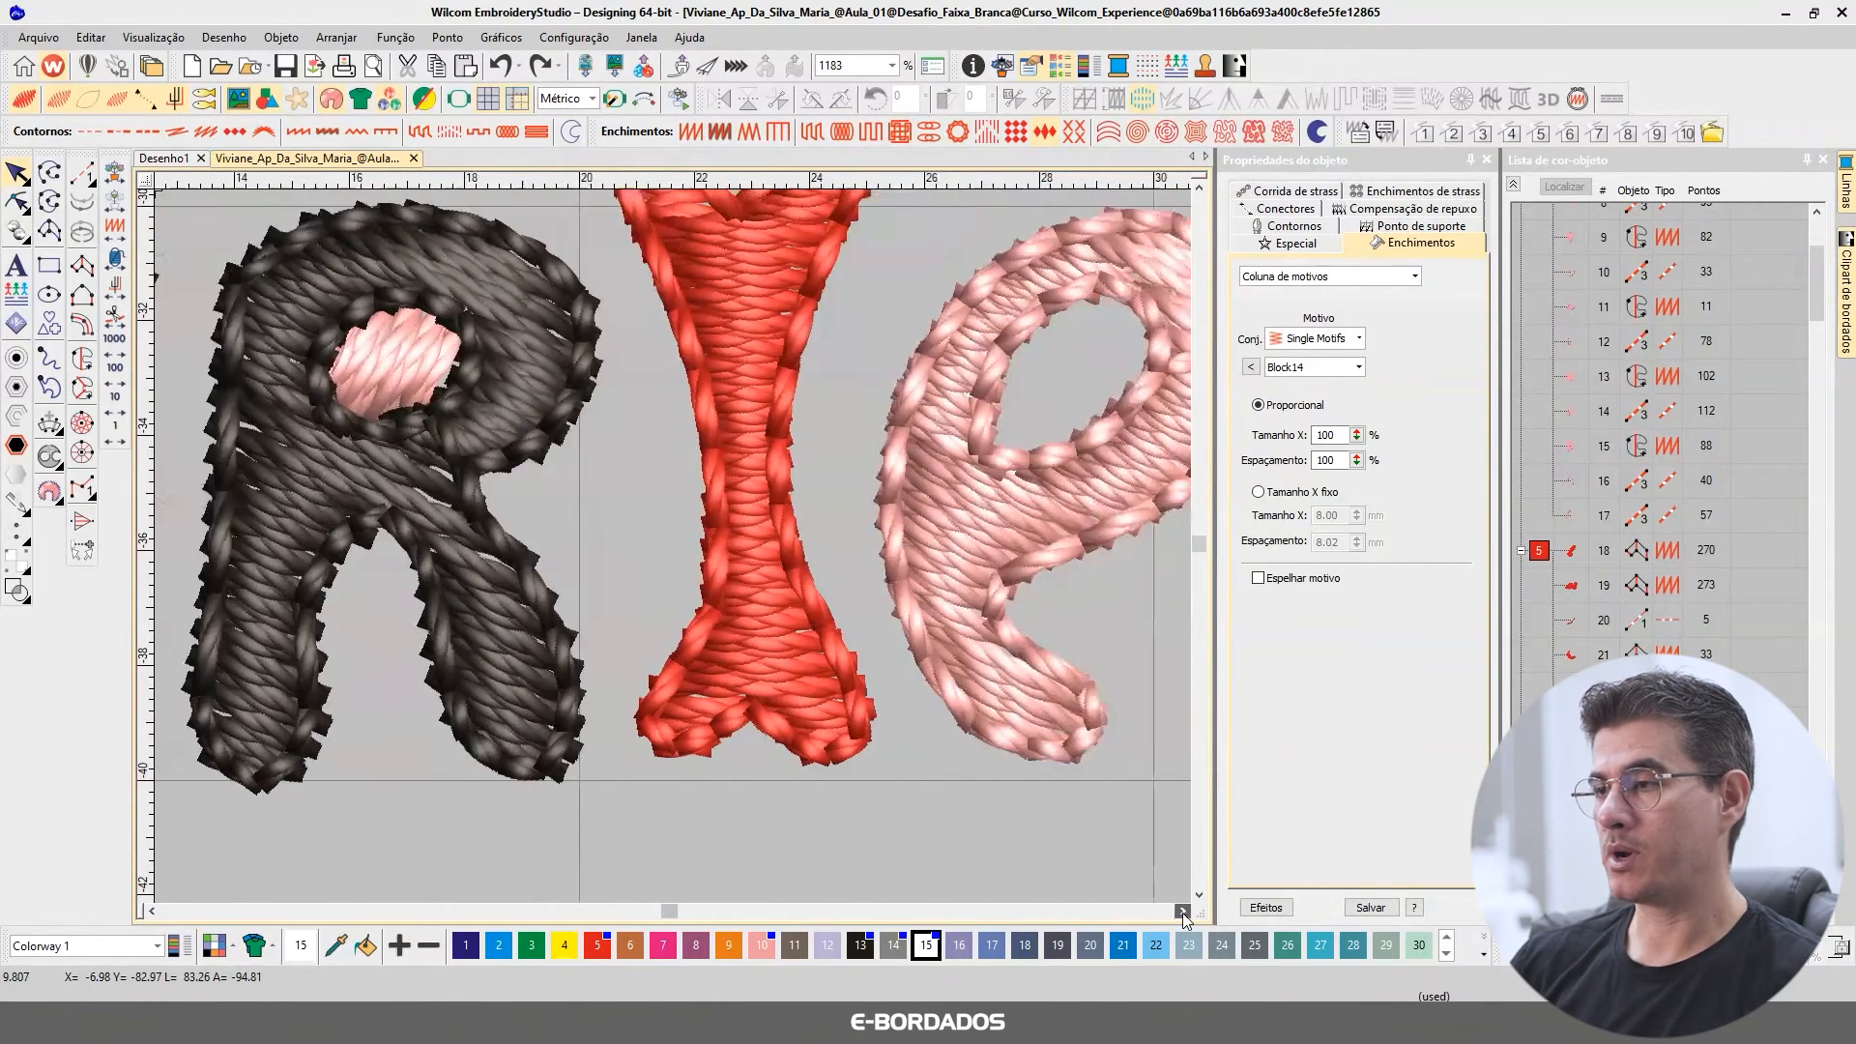
pyautogui.click(1199, 187)
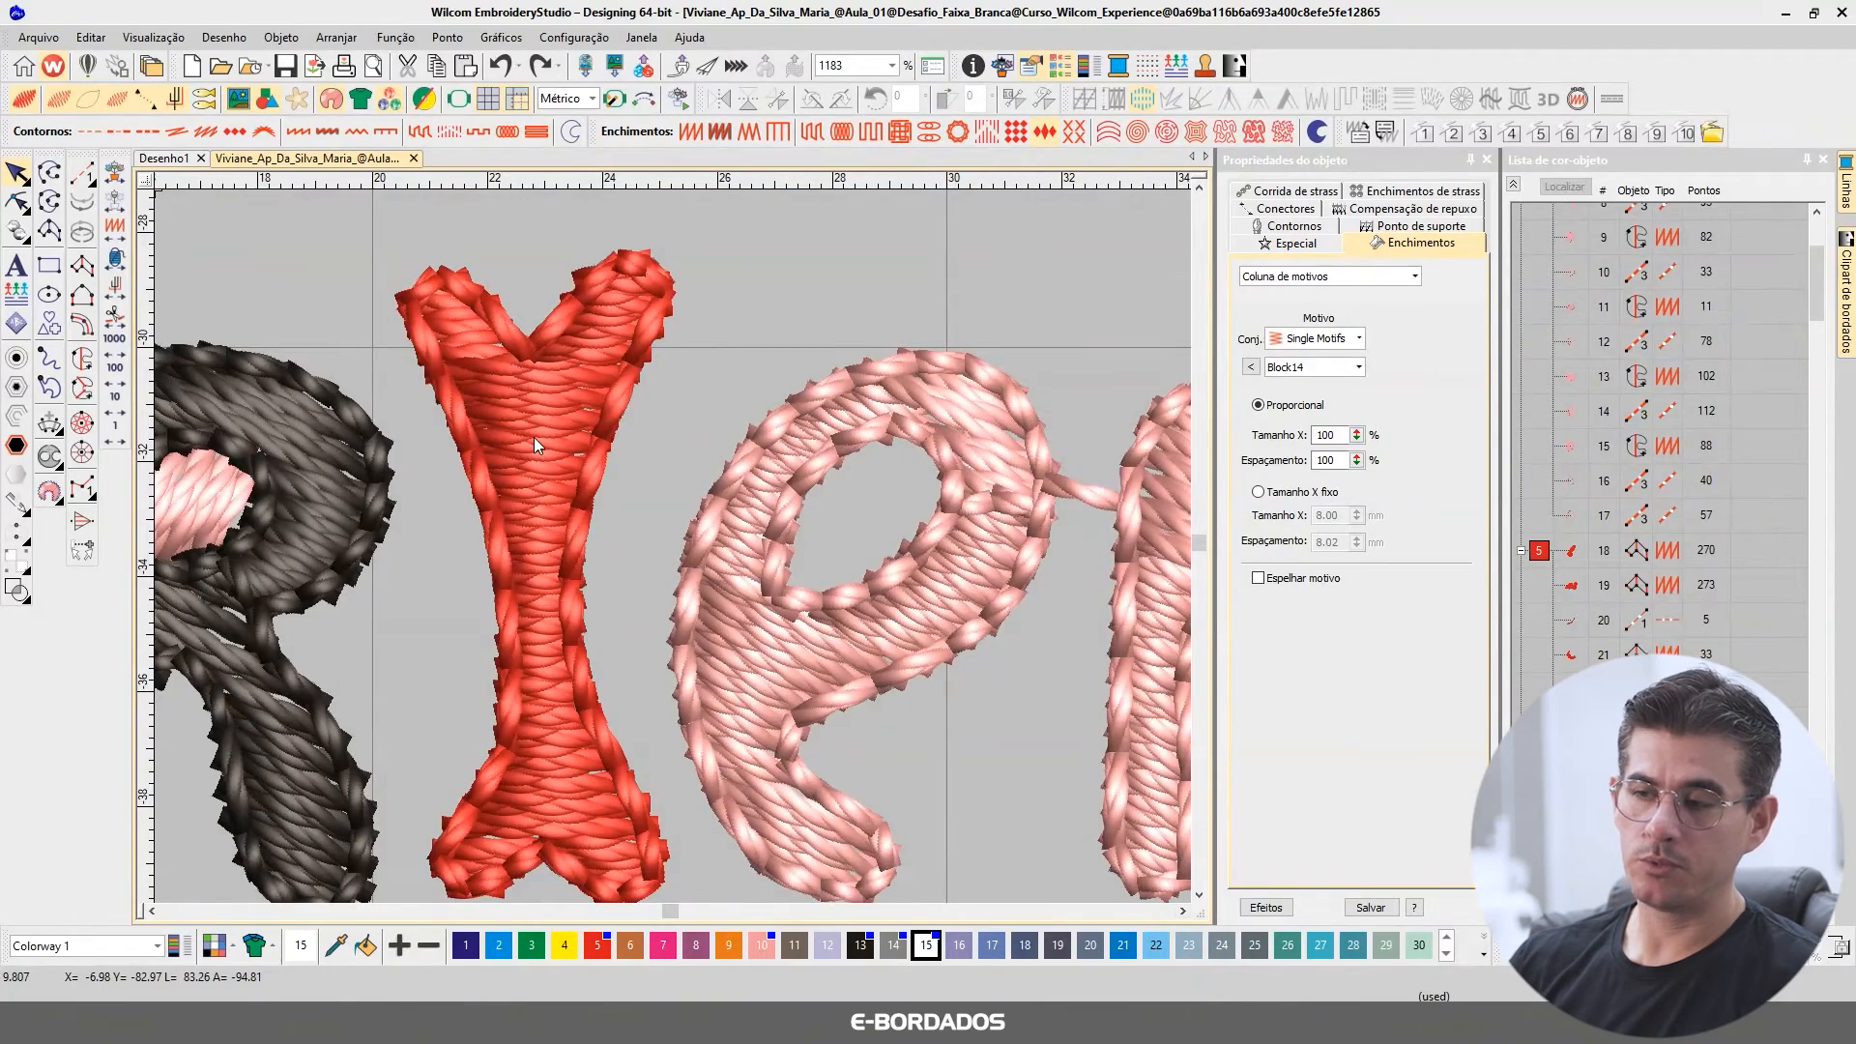
pyautogui.scroll(-2, 534, 437)
pyautogui.scroll(1, 687, 588)
pyautogui.click(654, 501)
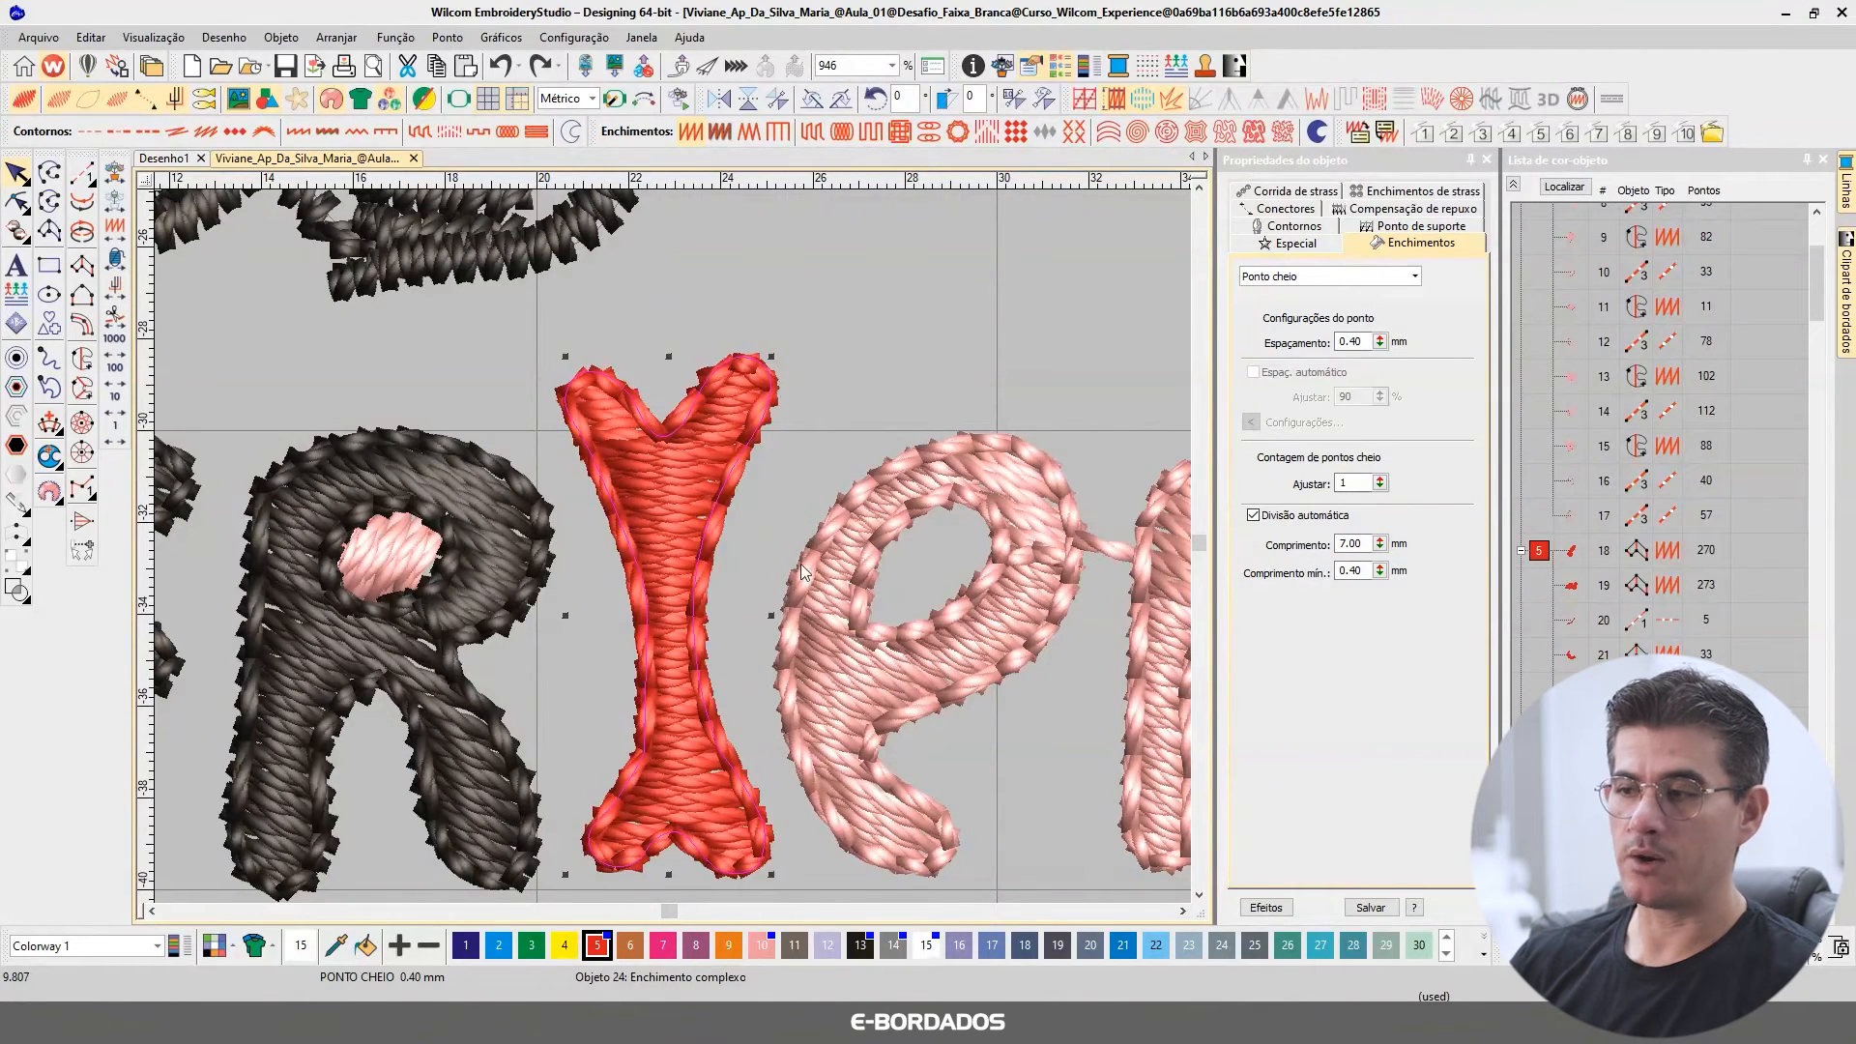
# Step: Reshape the pink N of "FRIEND" by rotating its stitch angle to about 18°
pyautogui.click(1181, 914)
pyautogui.click(1181, 914)
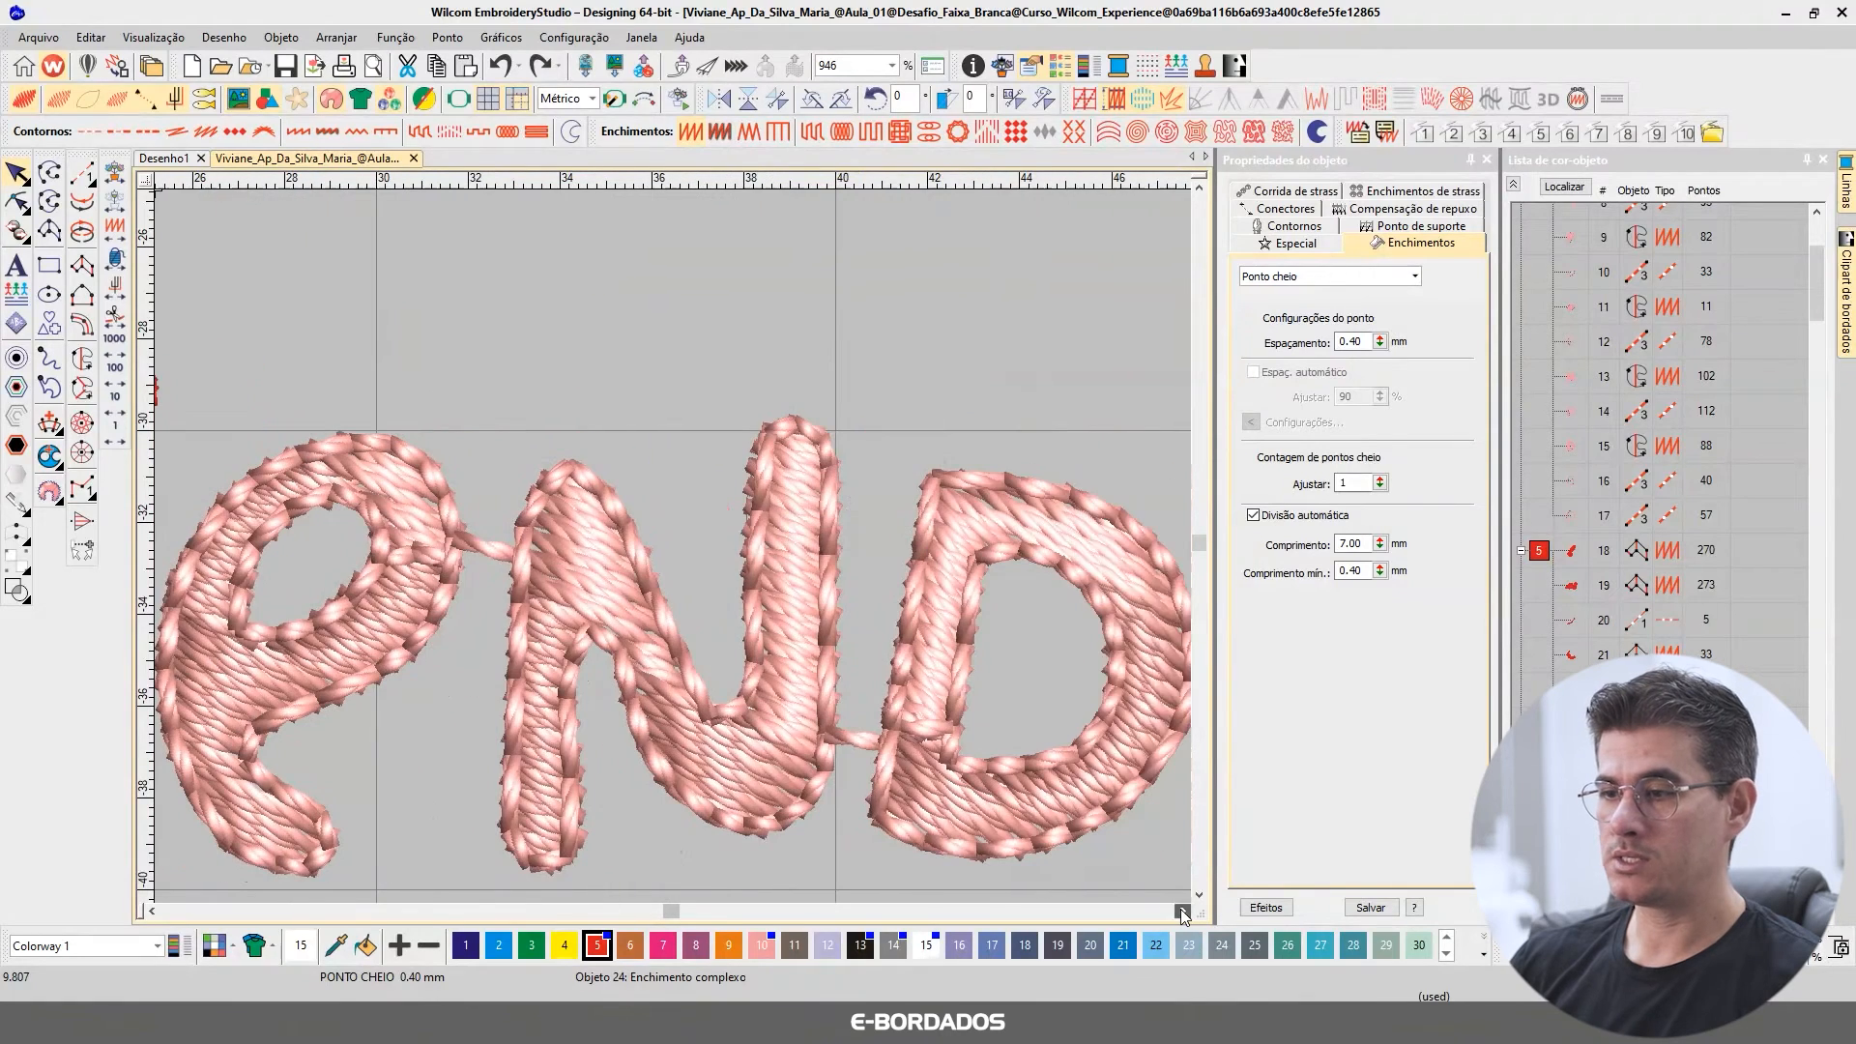
pyautogui.click(682, 737)
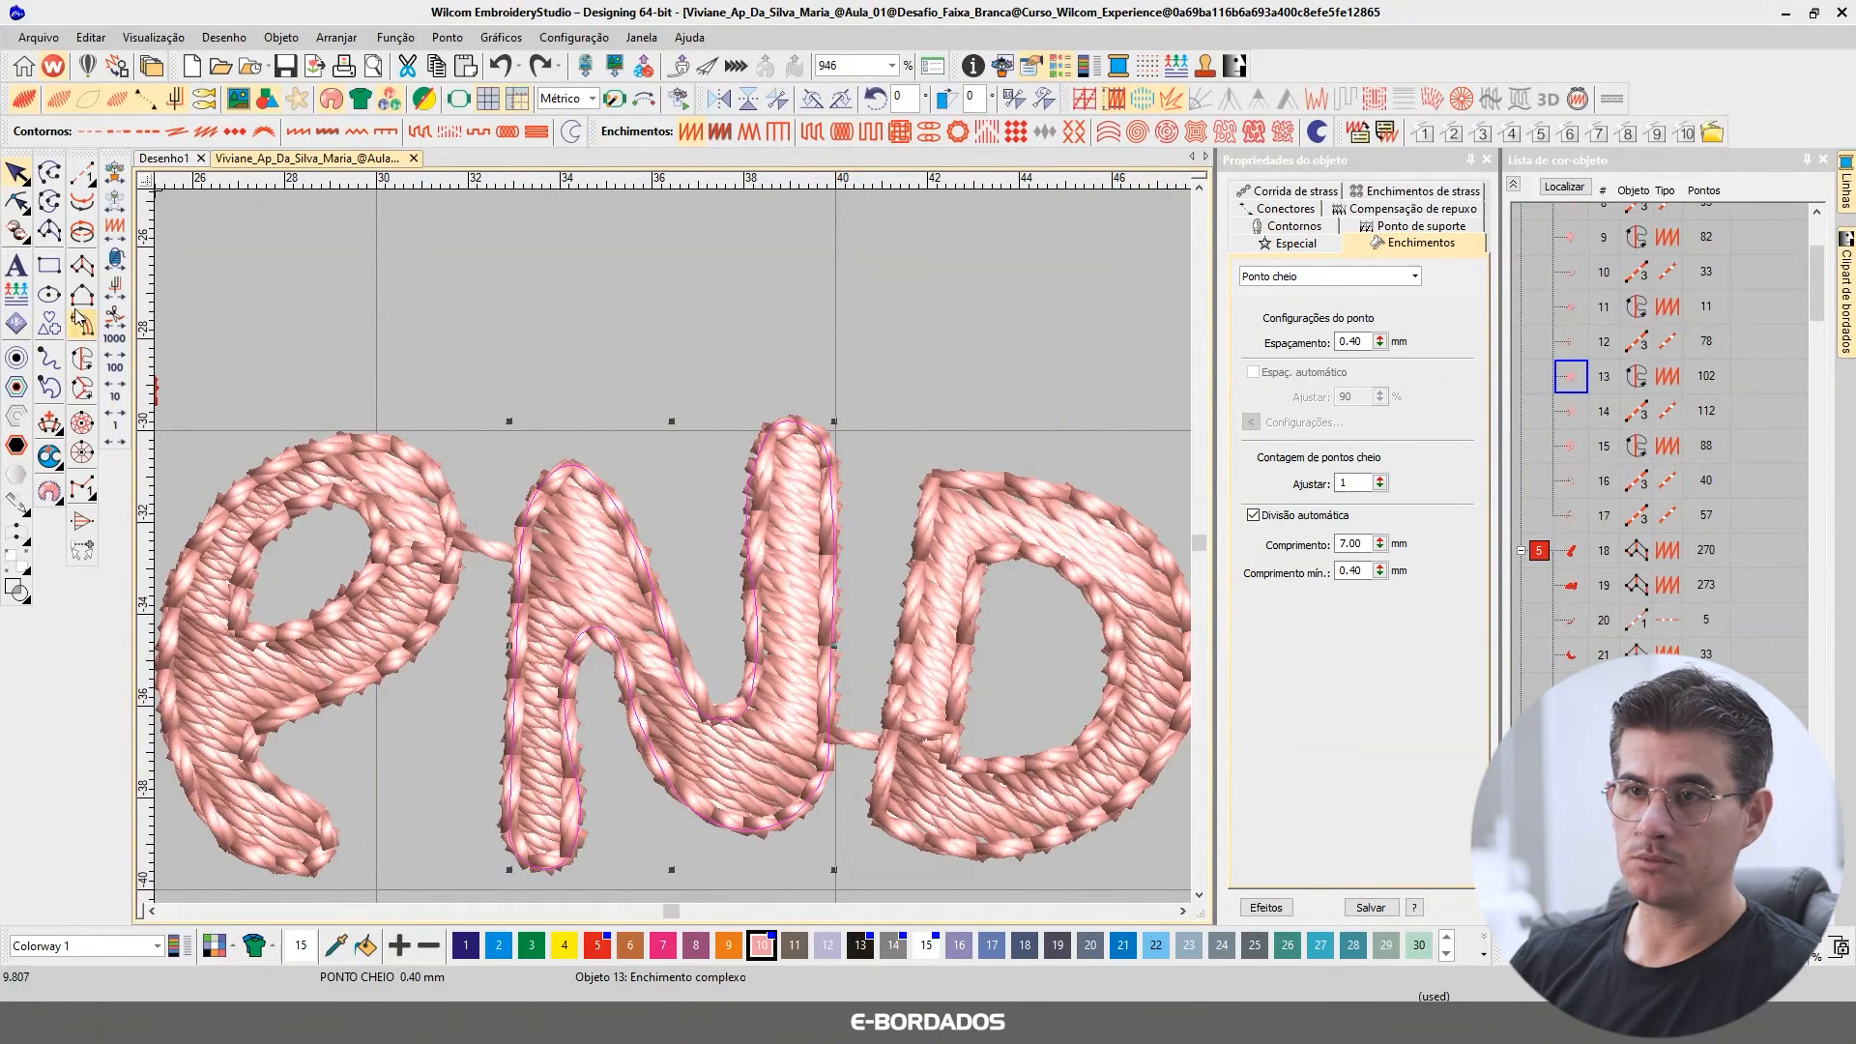
pyautogui.click(25, 211)
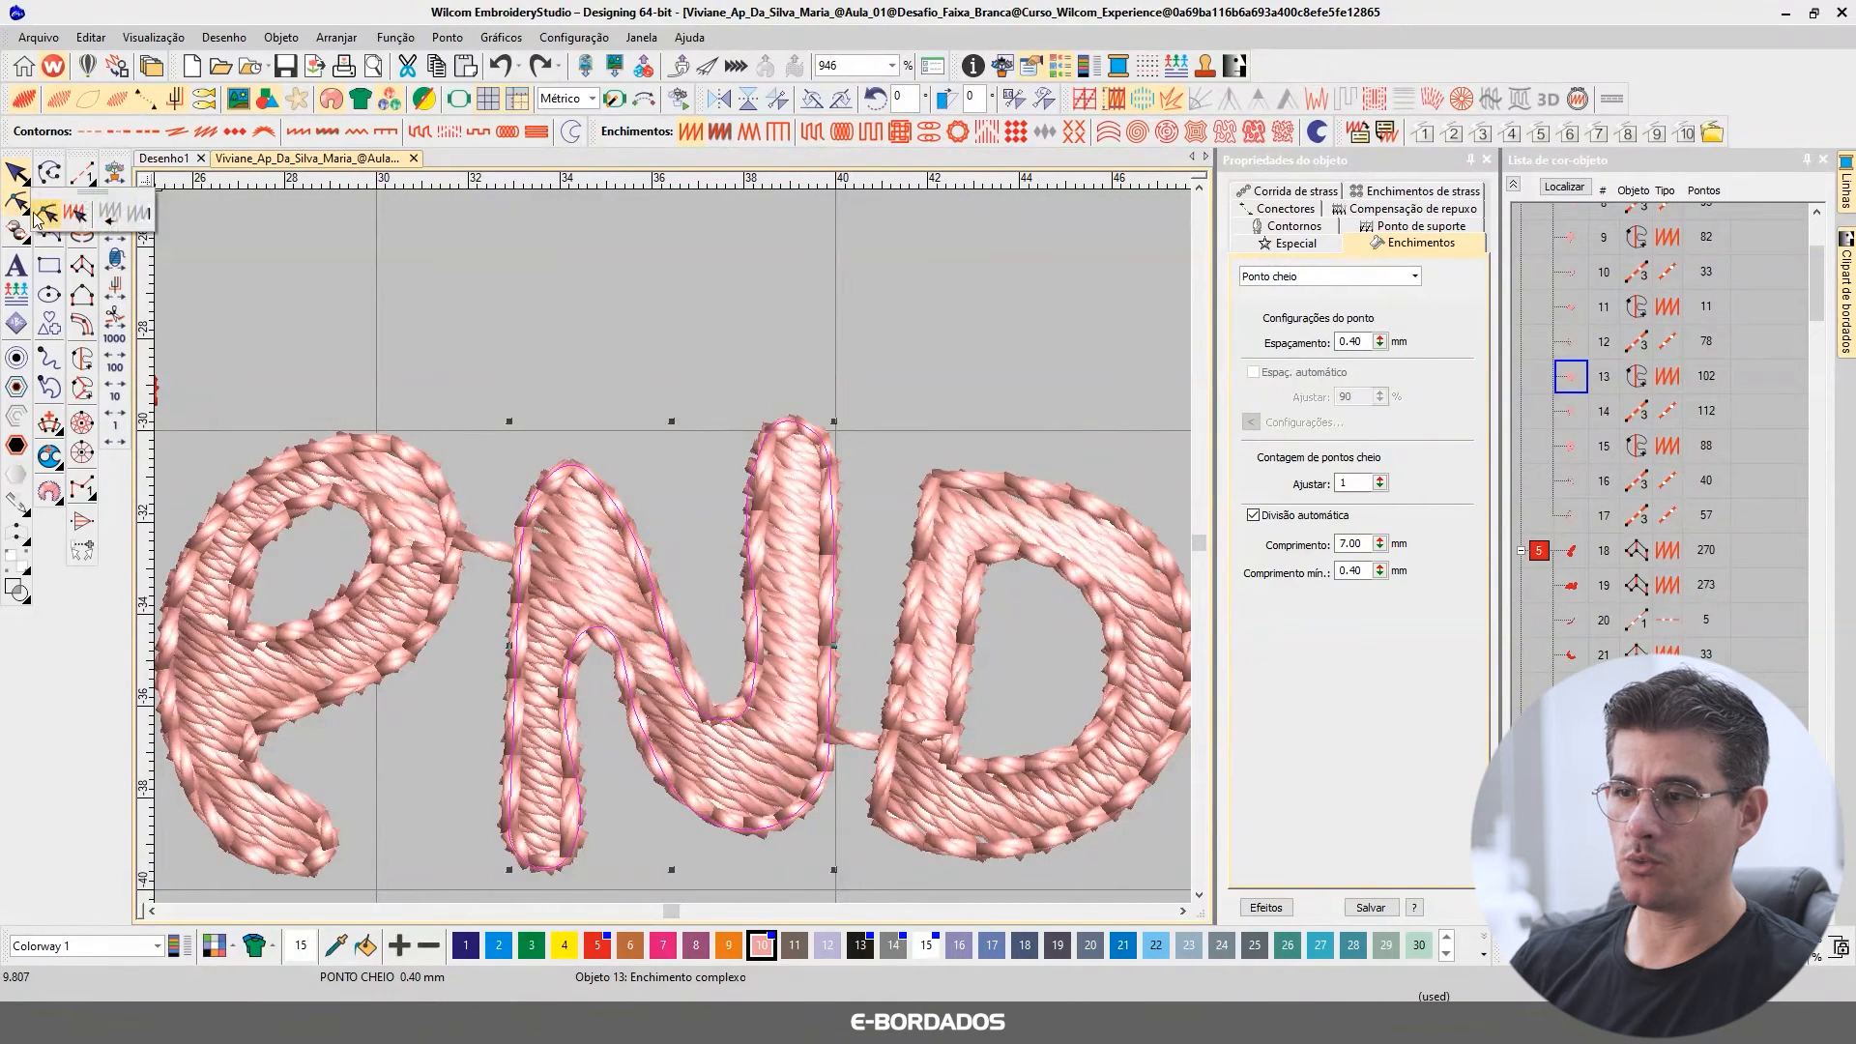
pyautogui.click(47, 213)
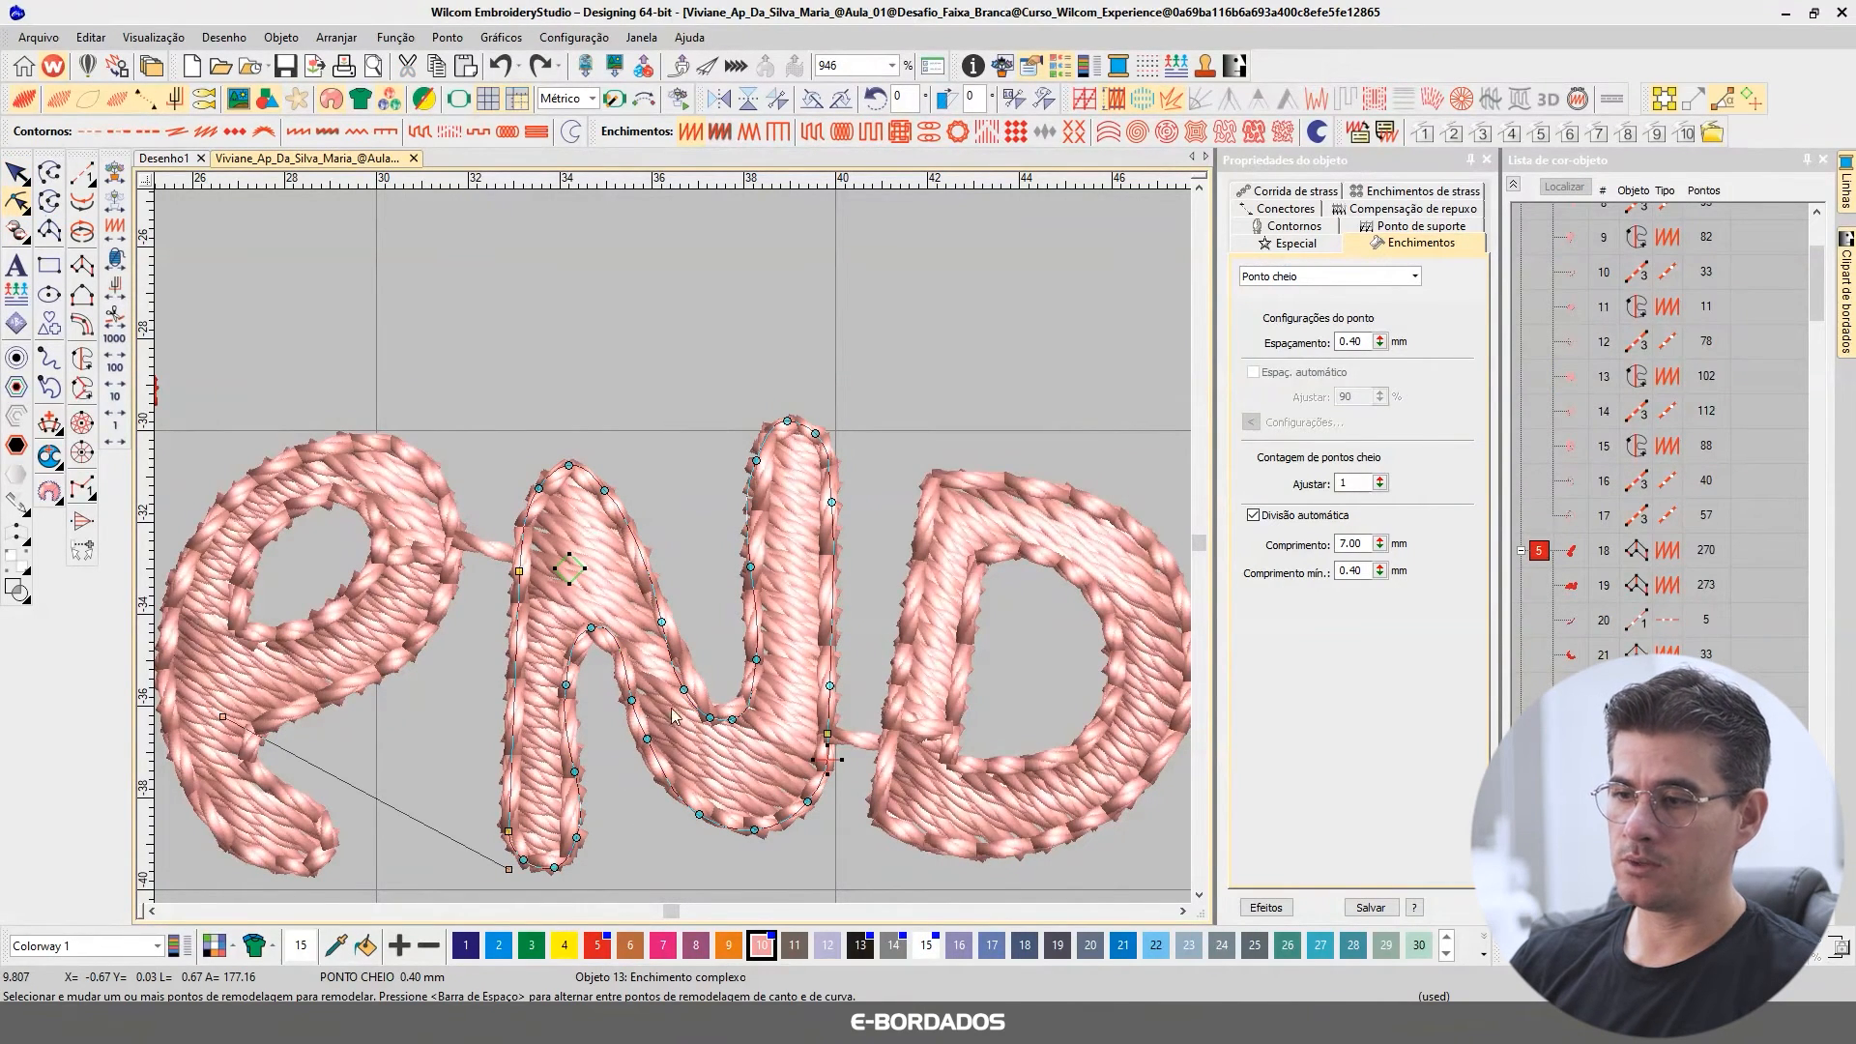
pyautogui.moveTo(509, 866); pyautogui.dragTo(860, 506)
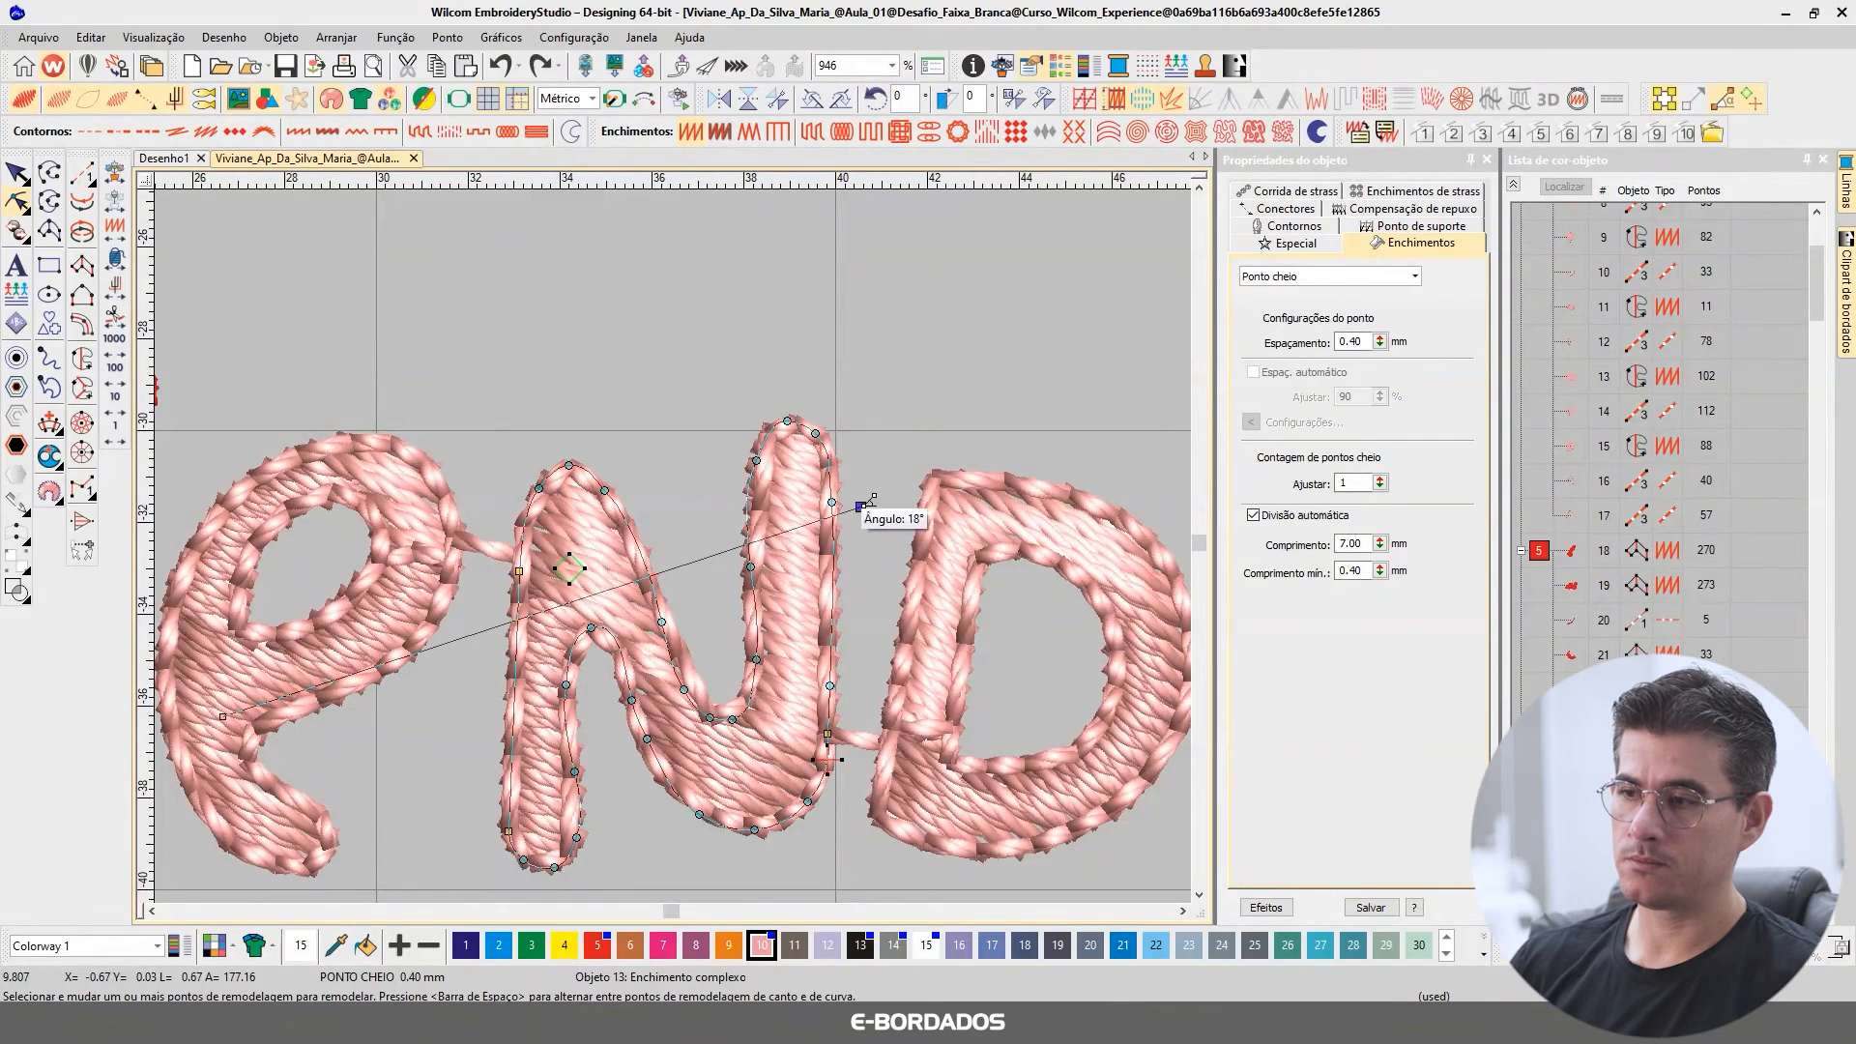
pyautogui.press('Escape')
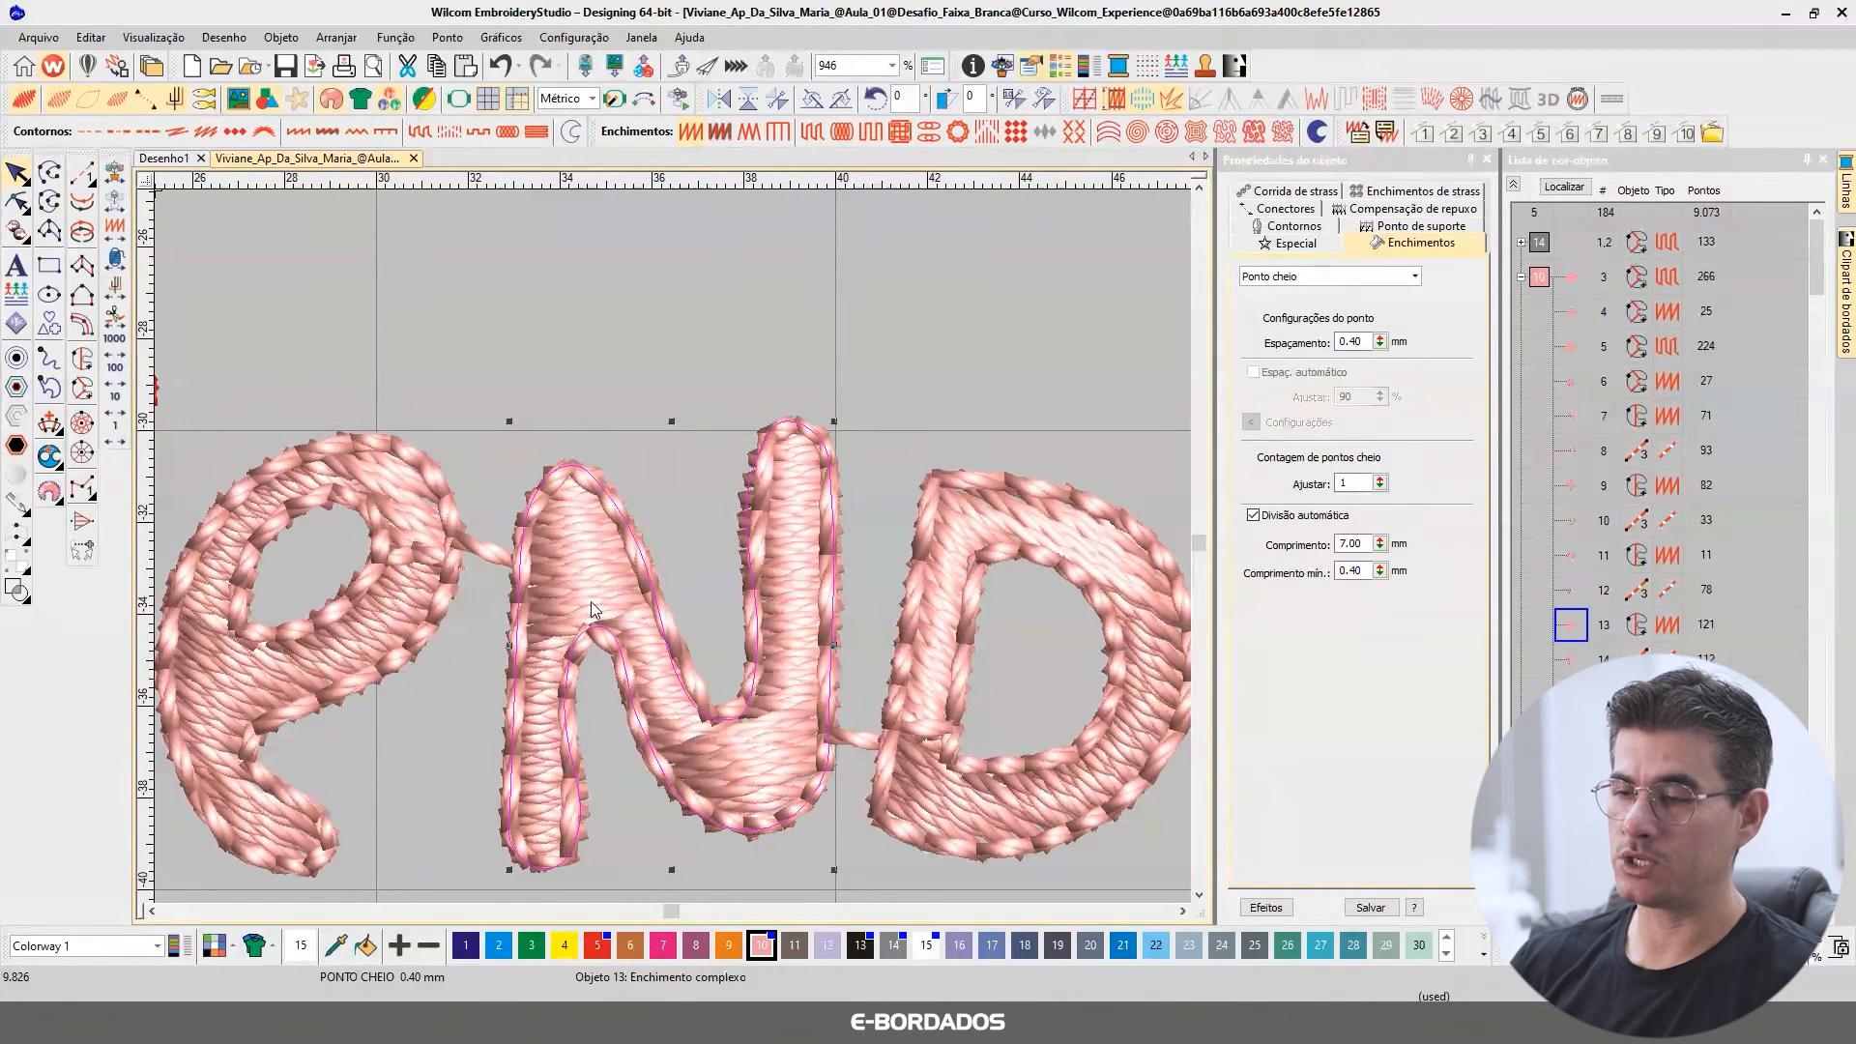
# Step: Select the pink D of "FRIEND" and compare its stitch direction and fill settings with the N
pyautogui.click(1101, 788)
pyautogui.click(1183, 910)
pyautogui.click(1183, 911)
pyautogui.click(1183, 910)
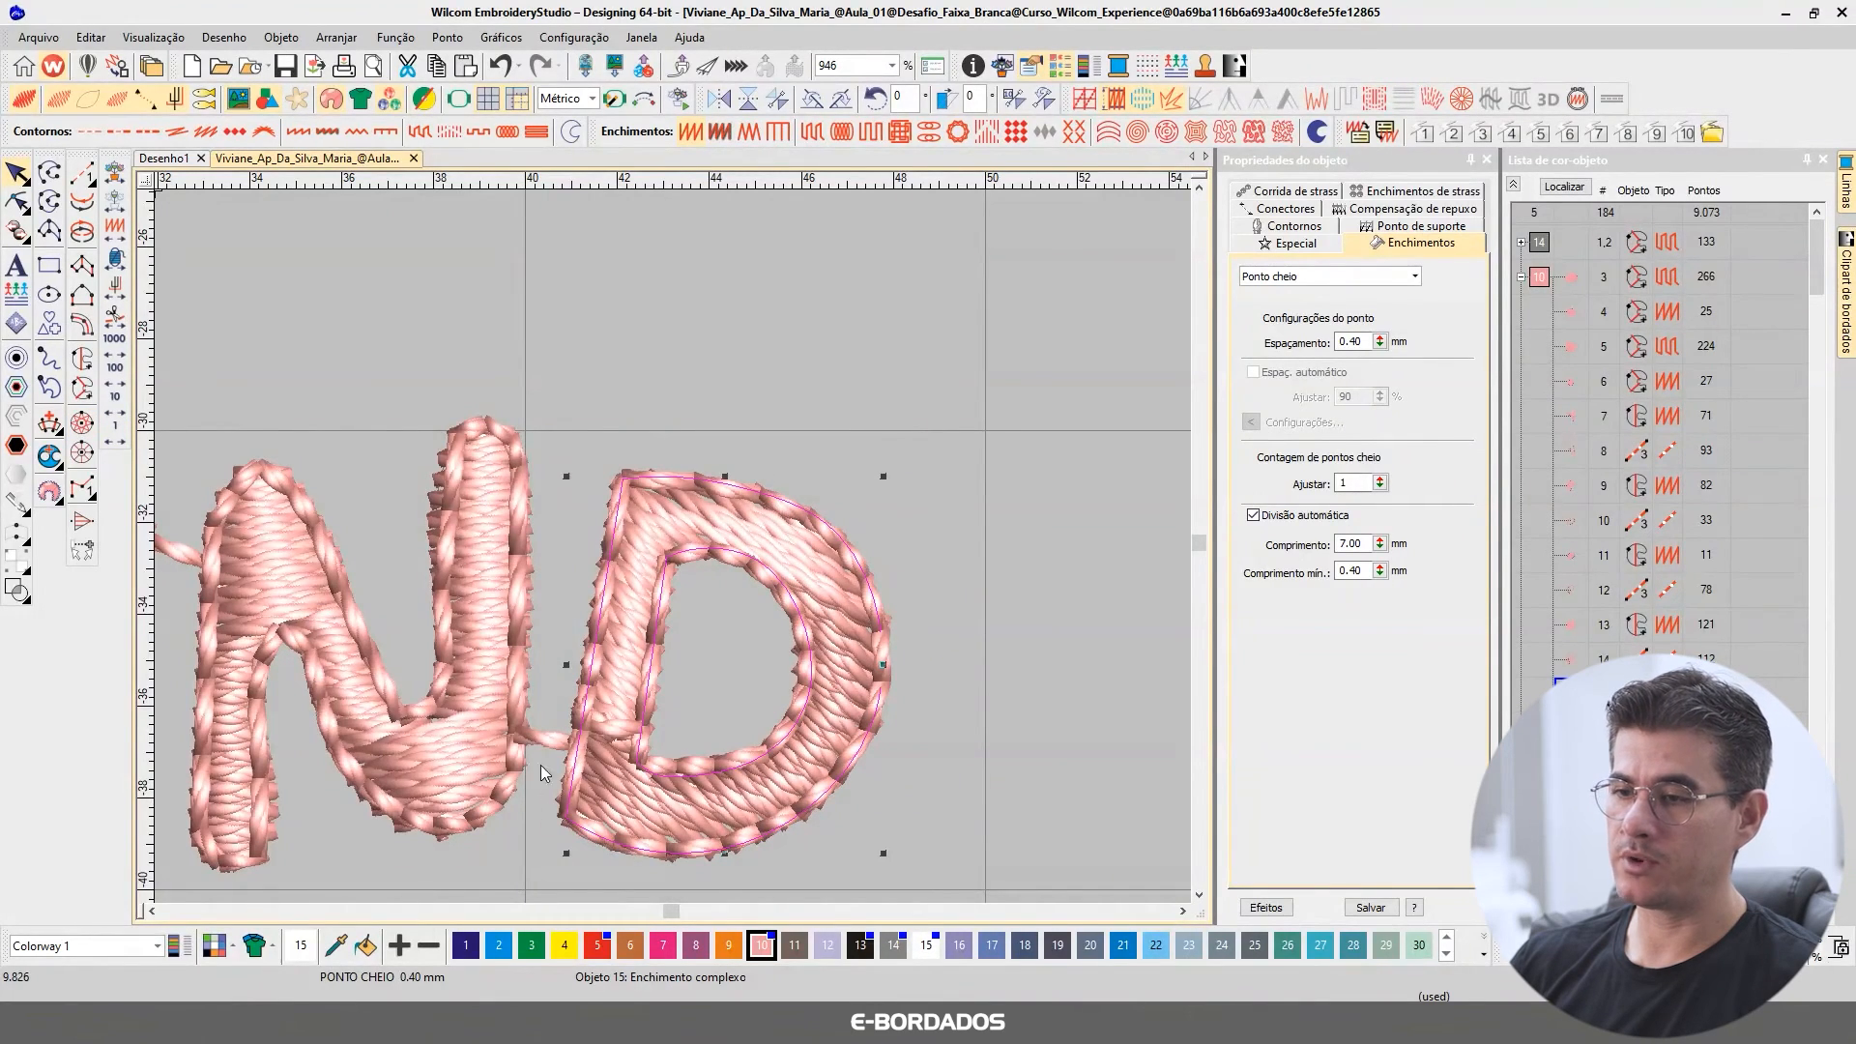
# Step: Check the satin settings of the joined letters "es" in "best", deselect them, and display the whole design
pyautogui.scroll(-1, 696, 669)
pyautogui.scroll(-5, 674, 548)
pyautogui.scroll(3, 630, 547)
pyautogui.scroll(2, 628, 547)
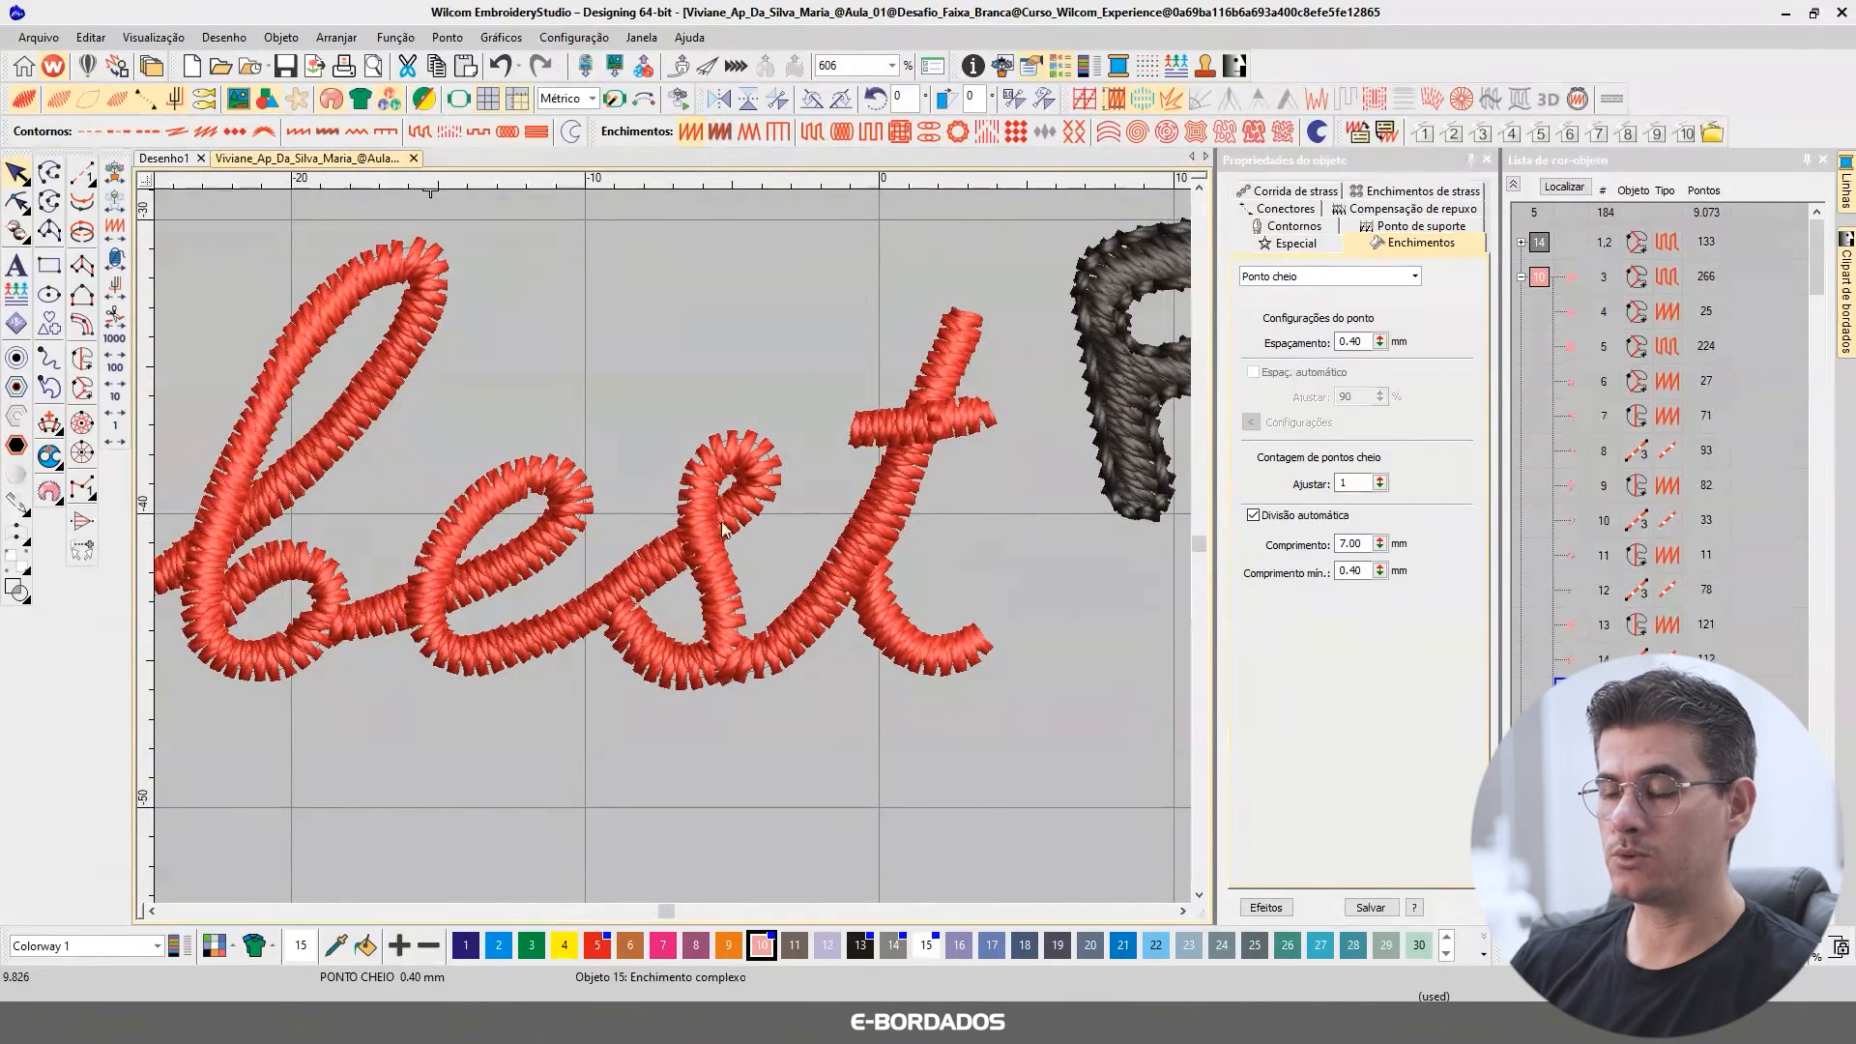
pyautogui.click(744, 473)
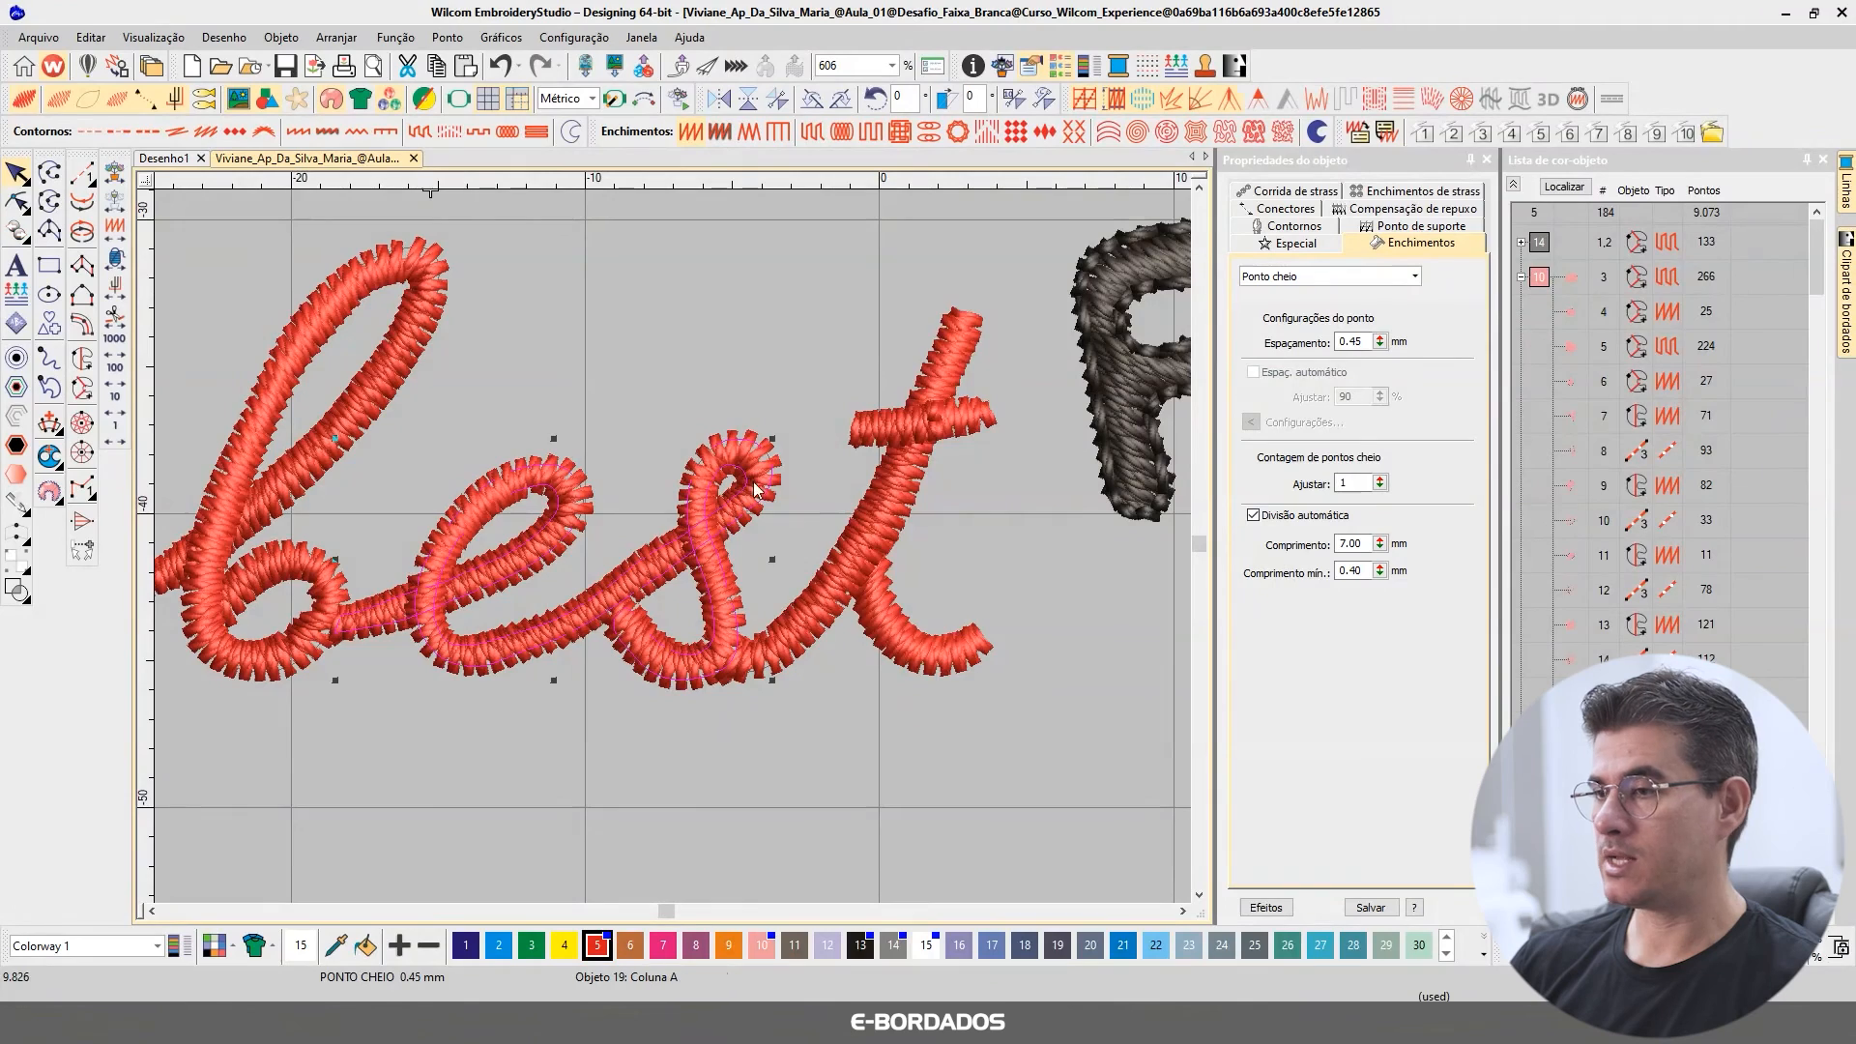
pyautogui.scroll(-2, 737, 502)
pyautogui.click(880, 618)
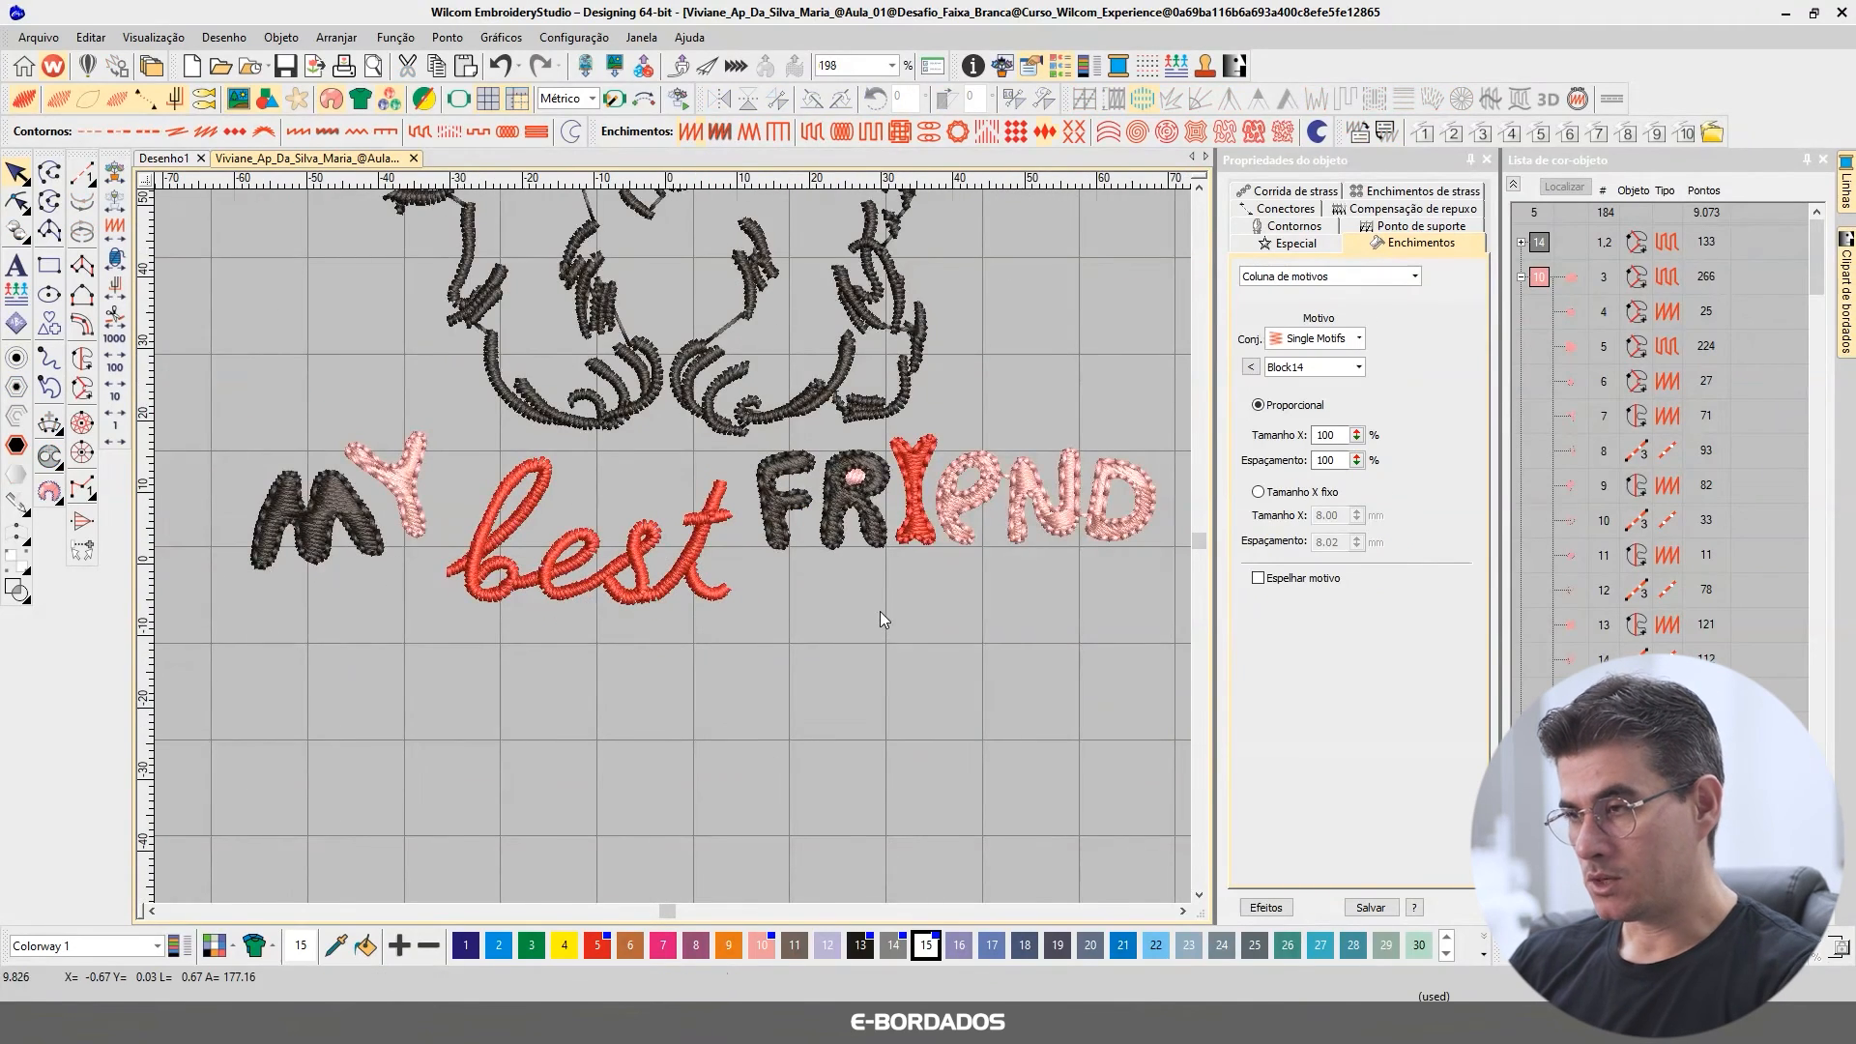
pyautogui.press('0')
pyautogui.click(1513, 185)
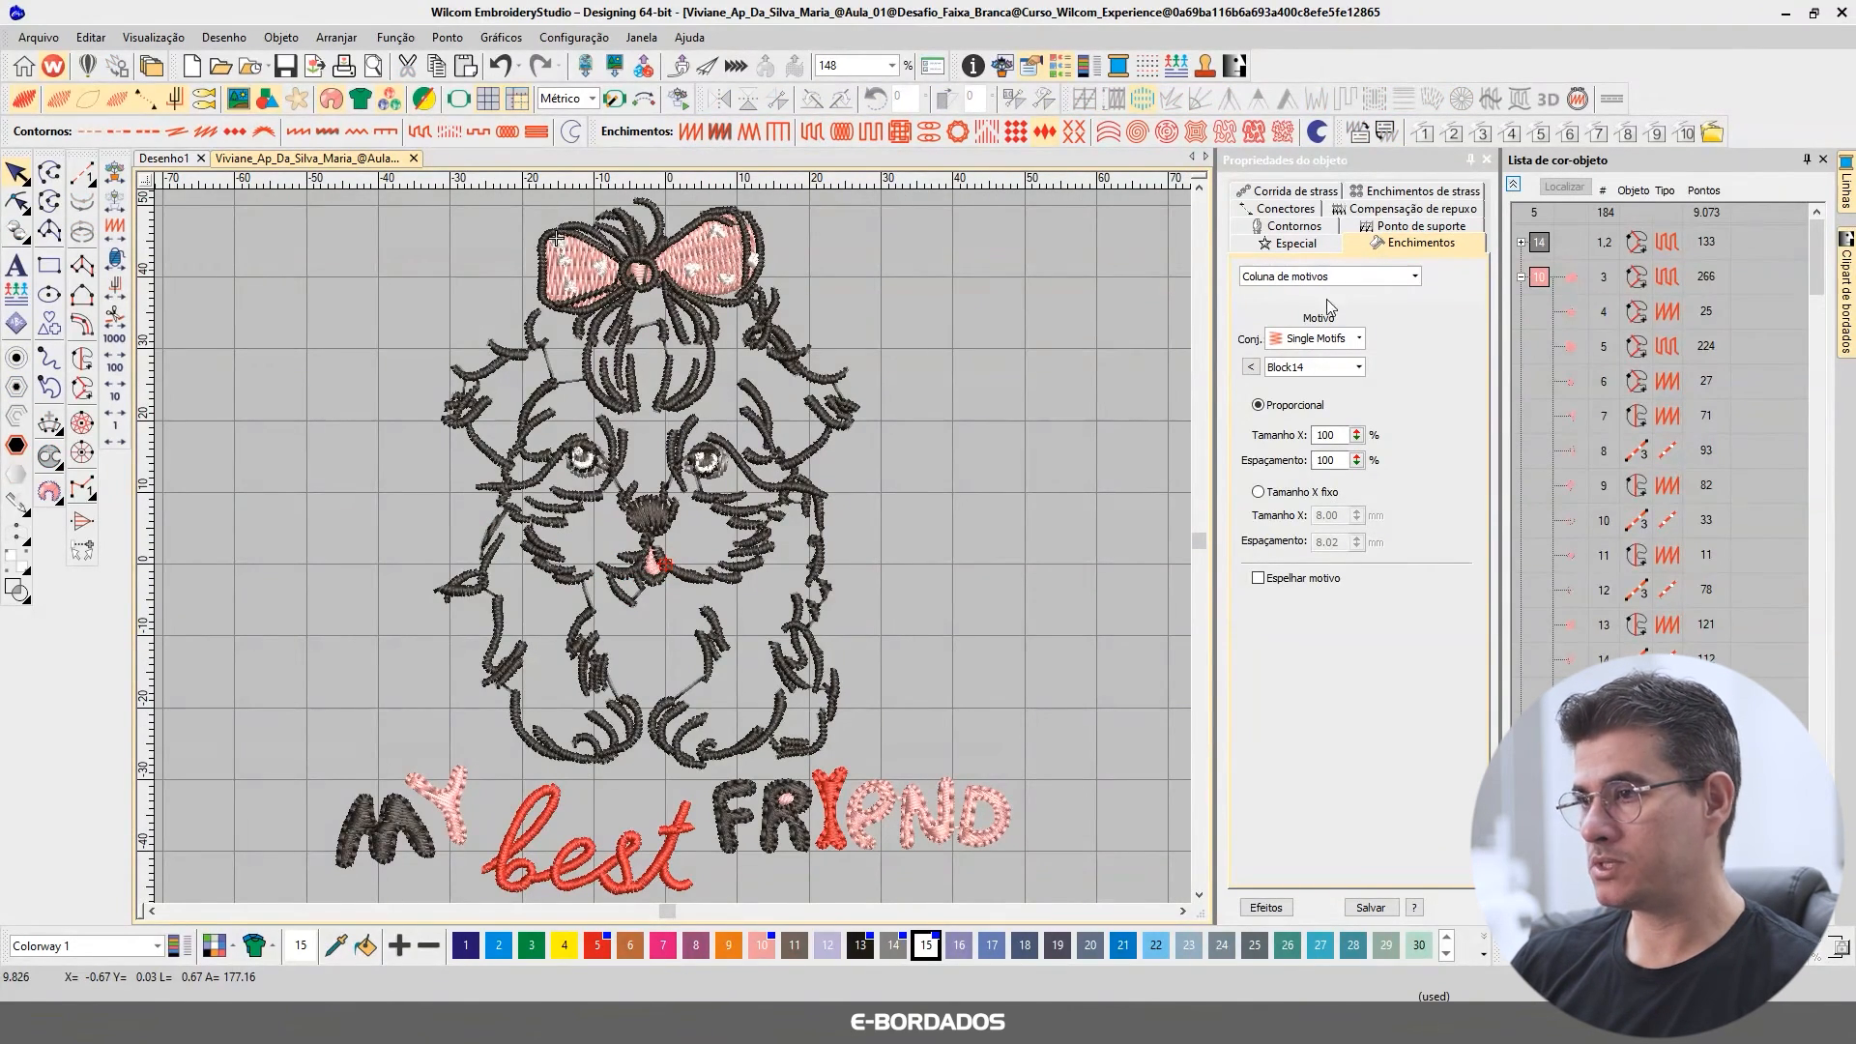